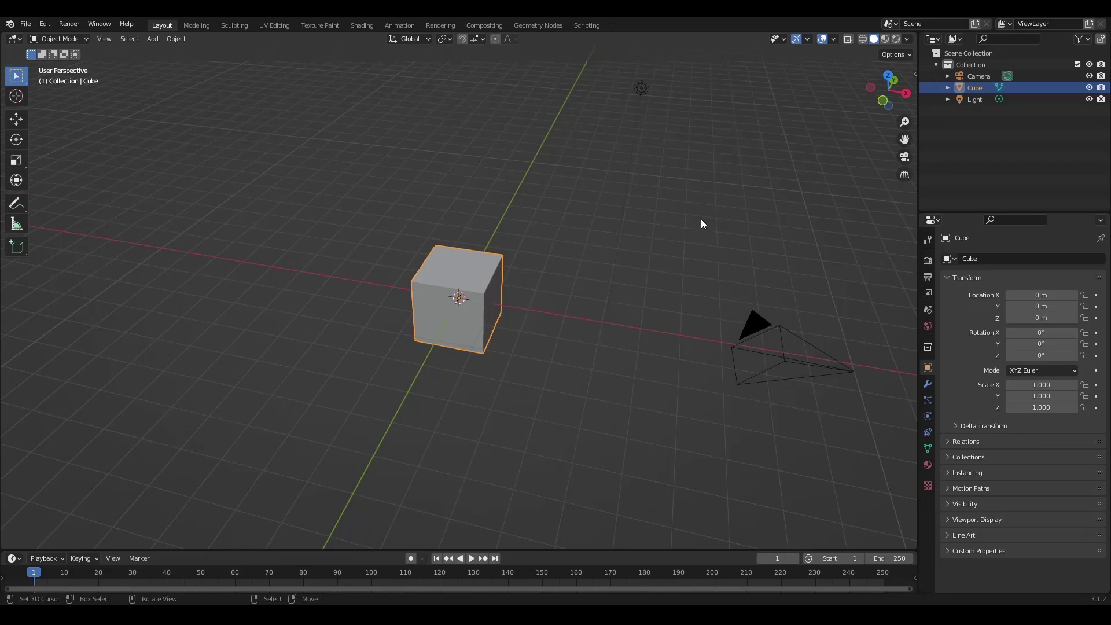
# Delete the default cube and the light from the scene.
pyautogui.keyDown('shift'); pyautogui.click(645, 82); pyautogui.keyUp('shift')
pyautogui.press('Delete')
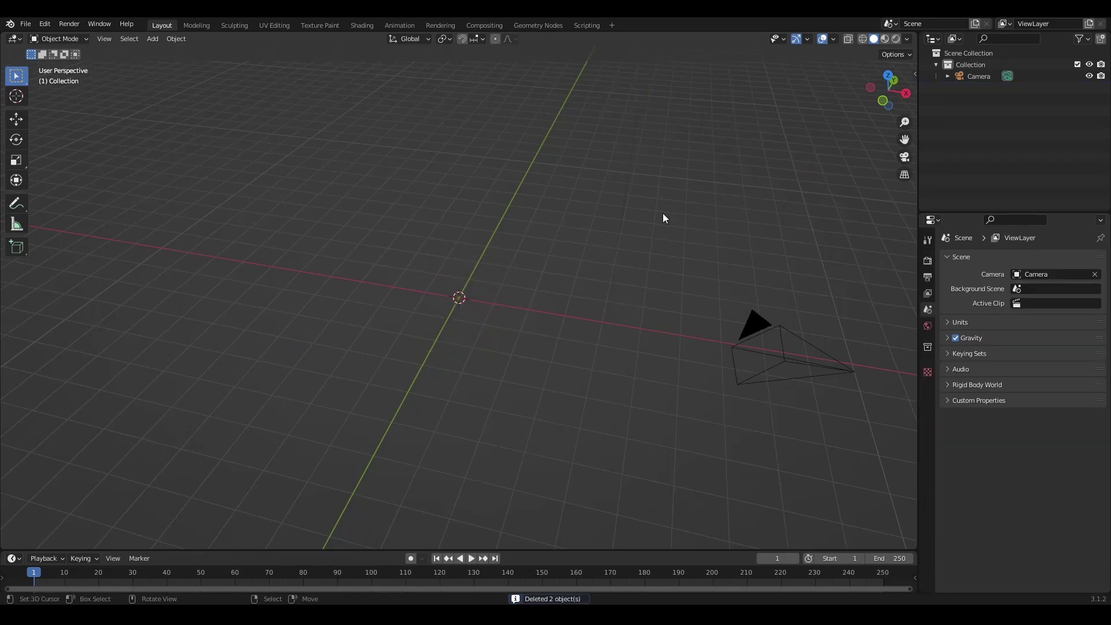
pyautogui.moveTo(664, 249); pyautogui.dragTo(619, 254, button='middle')
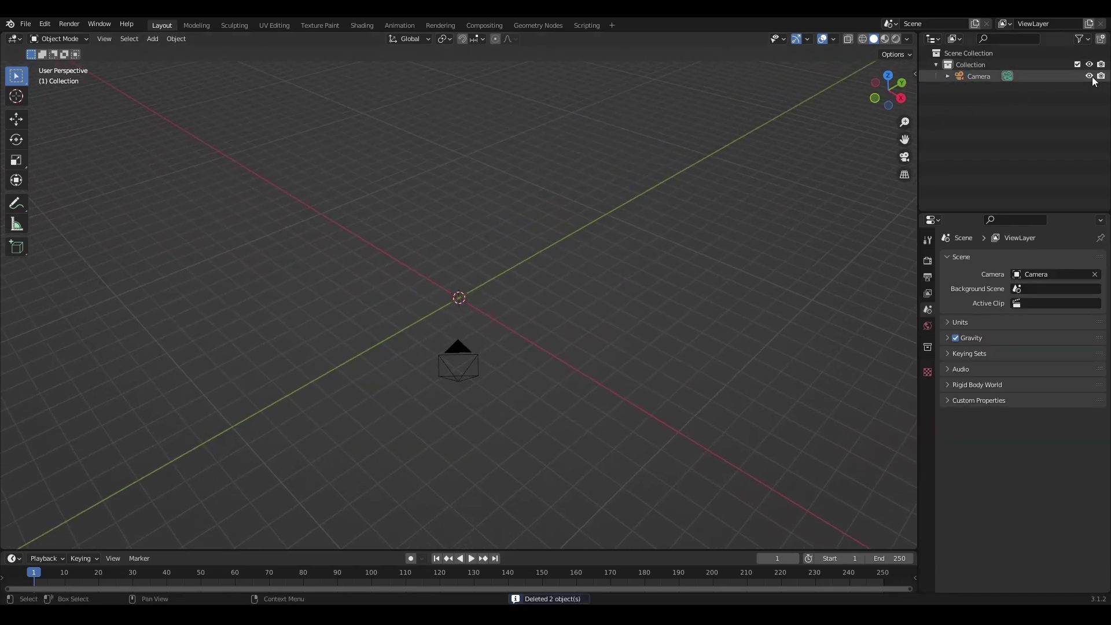
# Hide the camera in the viewport, then add a new collection and make it active.
pyautogui.click(1089, 76)
pyautogui.rightClick(1030, 127)
pyautogui.click(1015, 132)
pyautogui.click(984, 89)
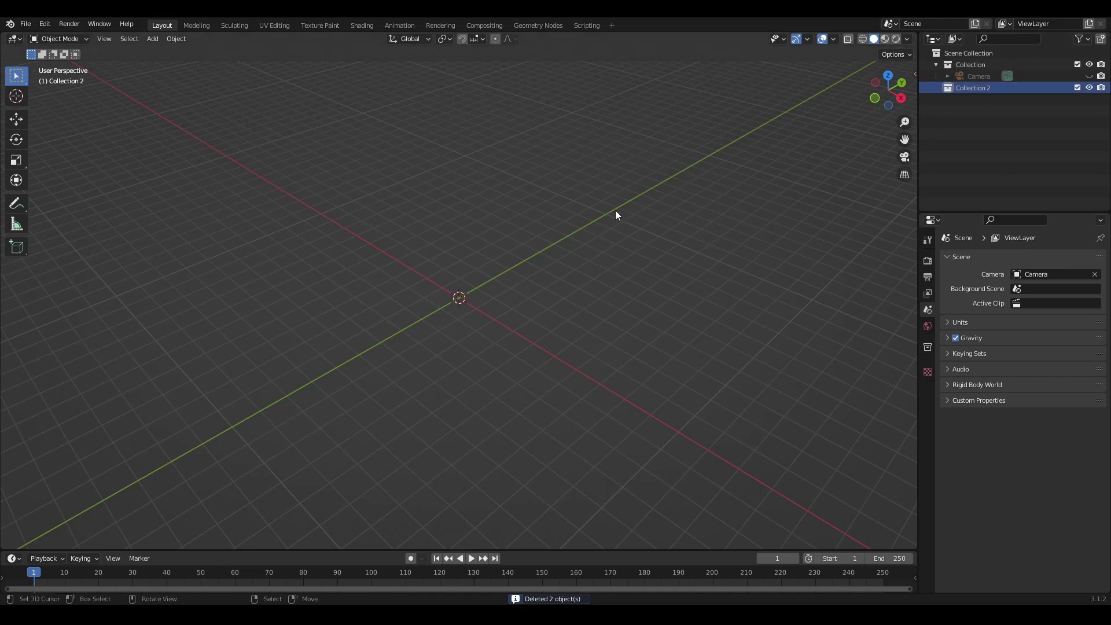
# Add a Bezier curve at the origin and delete its default points in Edit Mode.
pyautogui.moveTo(616, 210); pyautogui.dragTo(492, 287, button='middle')
pyautogui.hotkey('shift', 'a')
pyautogui.moveTo(491, 287)
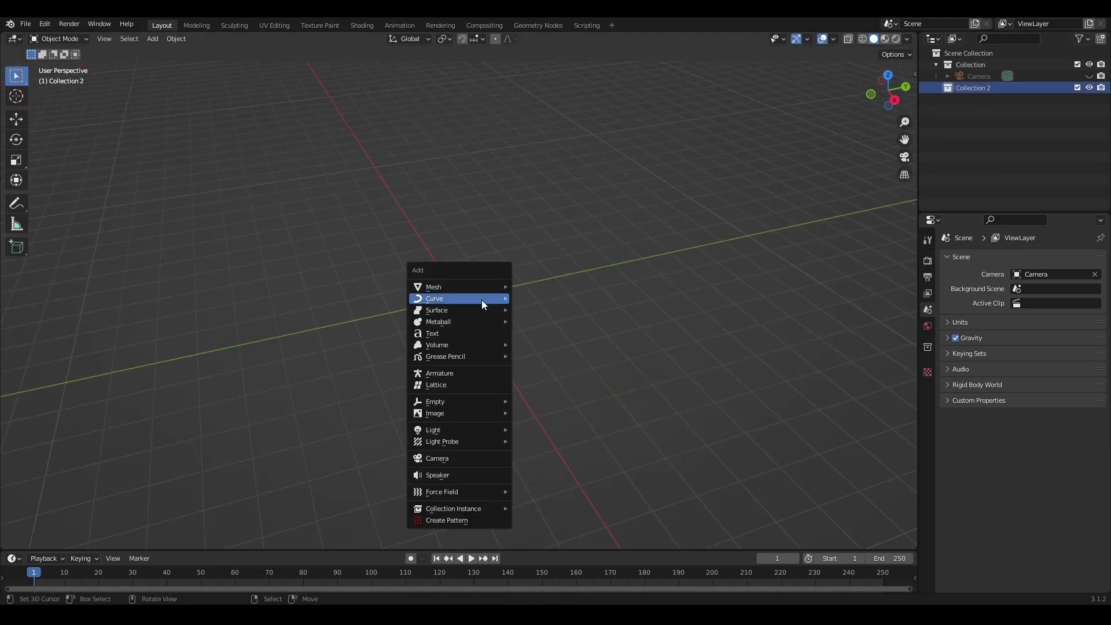
pyautogui.click(518, 294)
pyautogui.moveTo(463, 315); pyautogui.dragTo(509, 323, button='middle')
pyautogui.press('Tab')
pyautogui.press('x')
pyautogui.click(554, 291)
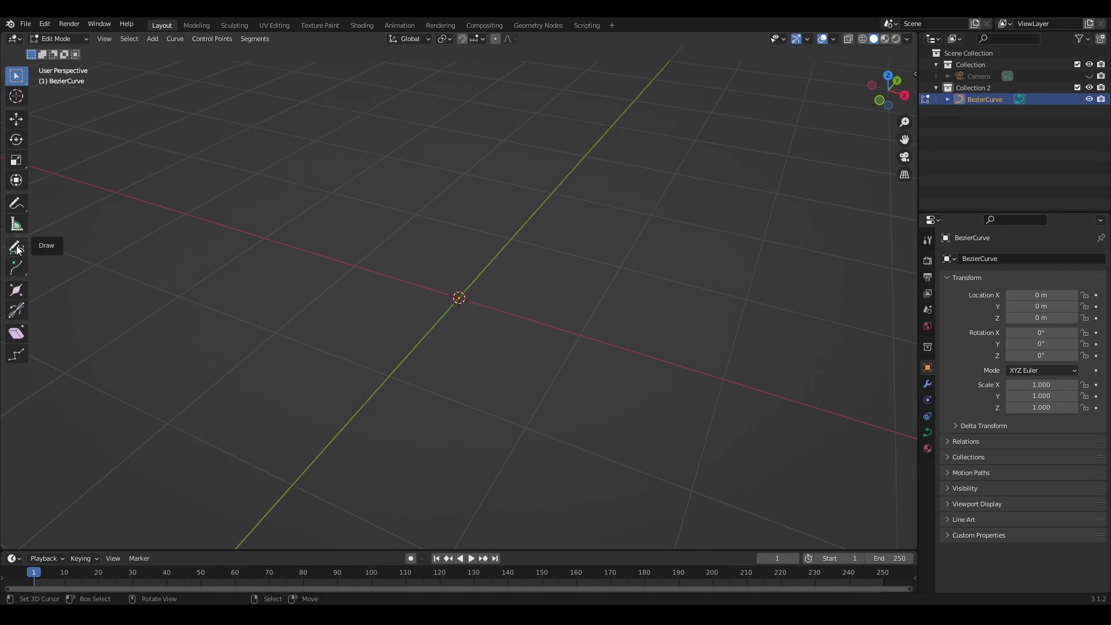
# Draw a wavy curve rising from the origin with the Draw tool, undo the extra strokes and return to Object Mode.
pyautogui.click(16, 248)
pyautogui.moveTo(608, 249); pyautogui.dragTo(538, 246, button='middle')
pyautogui.moveTo(470, 300); pyautogui.dragTo(461, 82)
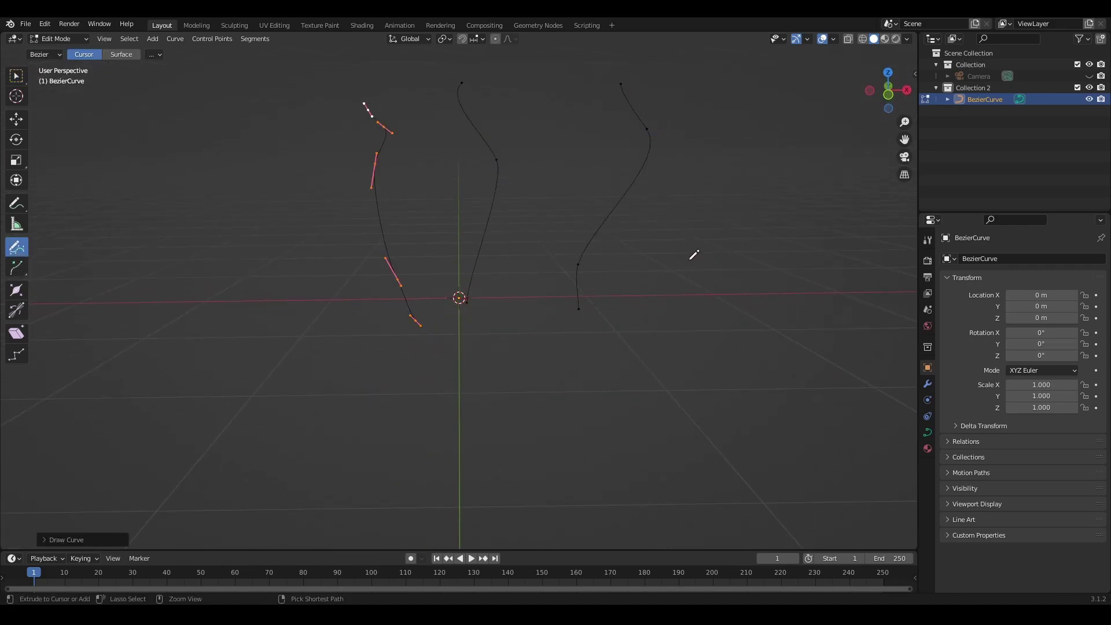
pyautogui.hotkey('ctrl', 'z')
pyautogui.hotkey('ctrl', 'z')
pyautogui.press('Tab')
# Switch to the Geometry Nodes workspace, create a new node tree for the curve and enlarge the viewport and node editor areas.
pyautogui.moveTo(600, 238)
pyautogui.mouseDown(button='middle')
pyautogui.moveTo(575, 261)
pyautogui.moveTo(523, 254)
pyautogui.moveTo(553, 251)
pyautogui.mouseUp(button='middle')
pyautogui.click(539, 25)
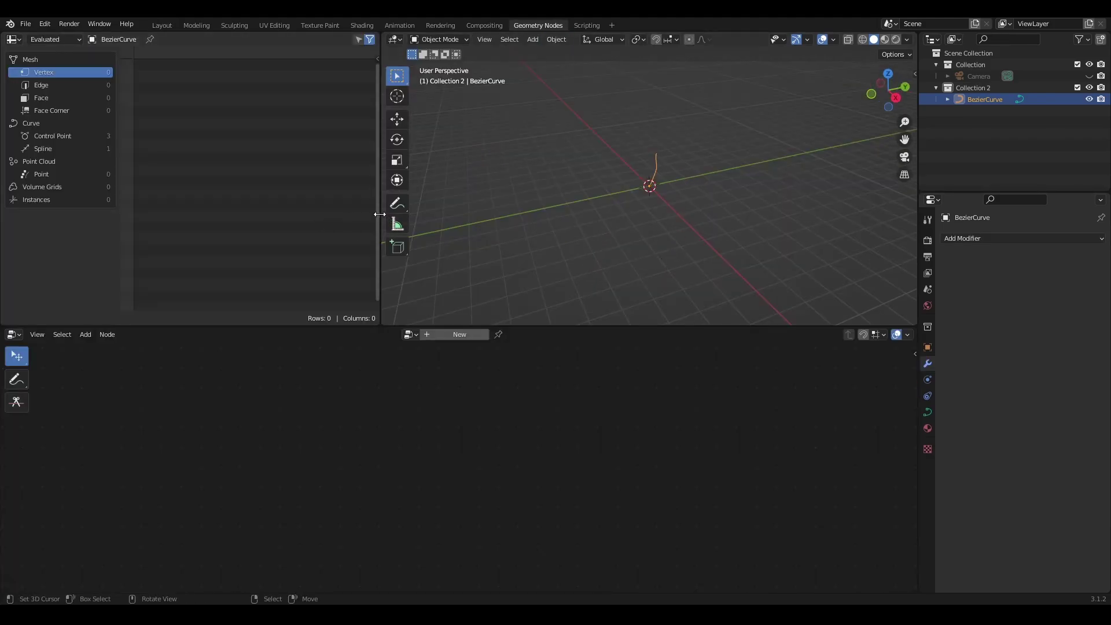
pyautogui.moveTo(379, 214); pyautogui.dragTo(116, 217)
pyautogui.moveTo(472, 255); pyautogui.dragTo(596, 224, button='middle')
pyautogui.click(457, 334)
pyautogui.moveTo(551, 327); pyautogui.dragTo(555, 237)
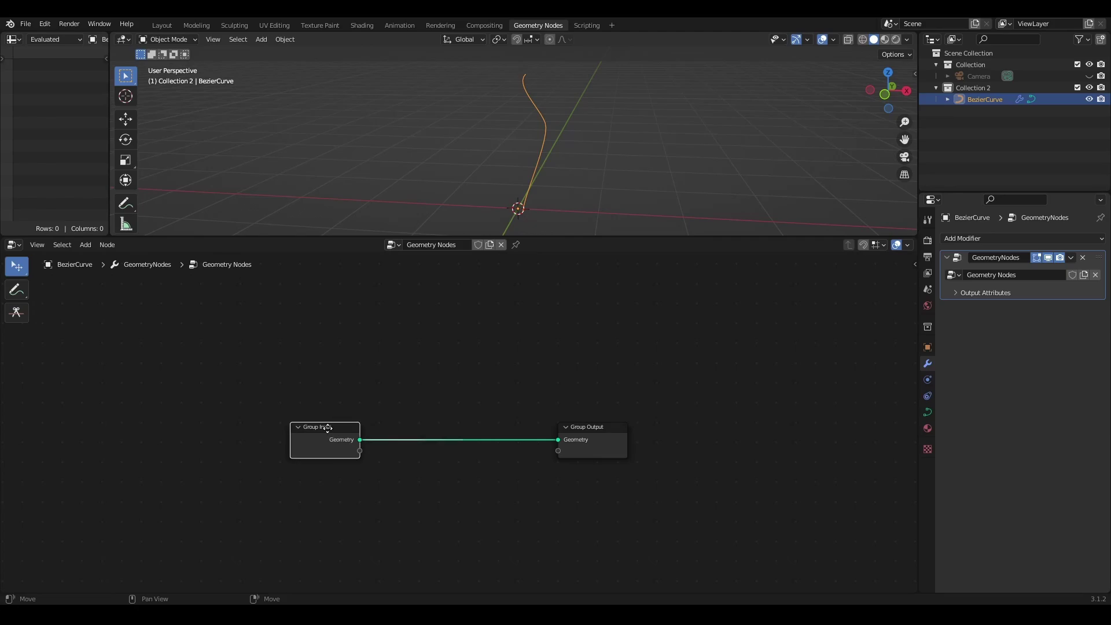
# Spread Group Input and Group Output apart and insert a Curve to Mesh node on the link between them.
pyautogui.moveTo(328, 427); pyautogui.dragTo(246, 346)
pyautogui.moveTo(603, 430); pyautogui.dragTo(637, 435)
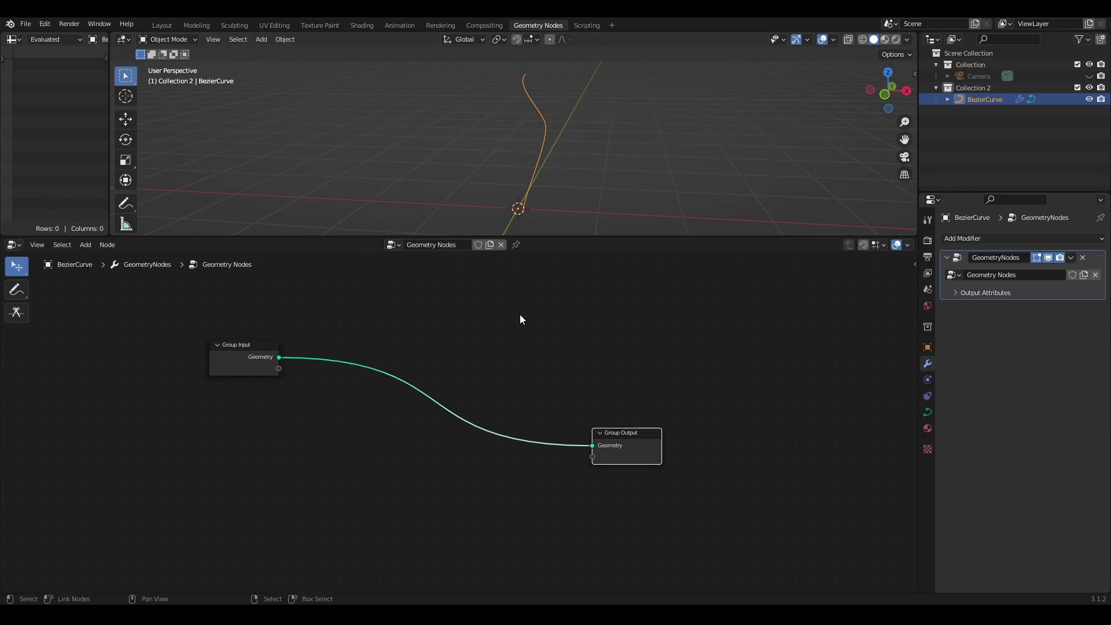
pyautogui.hotkey('shift', 'a')
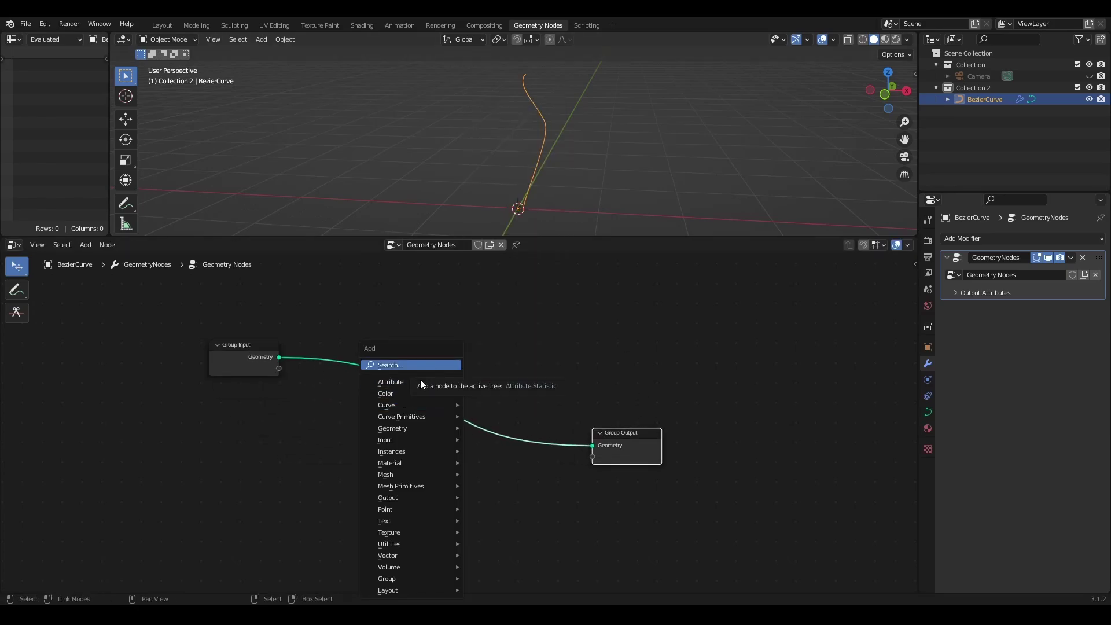
pyautogui.click(418, 364)
pyautogui.write('curve')
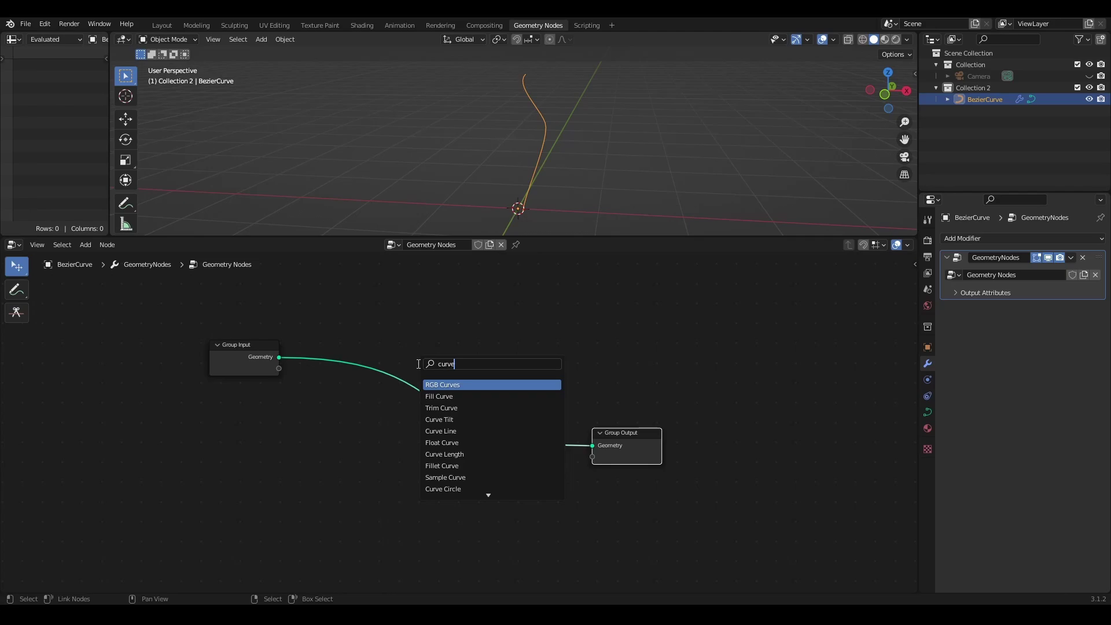
pyautogui.write(' to')
pyautogui.press('Return')
pyautogui.click(457, 399)
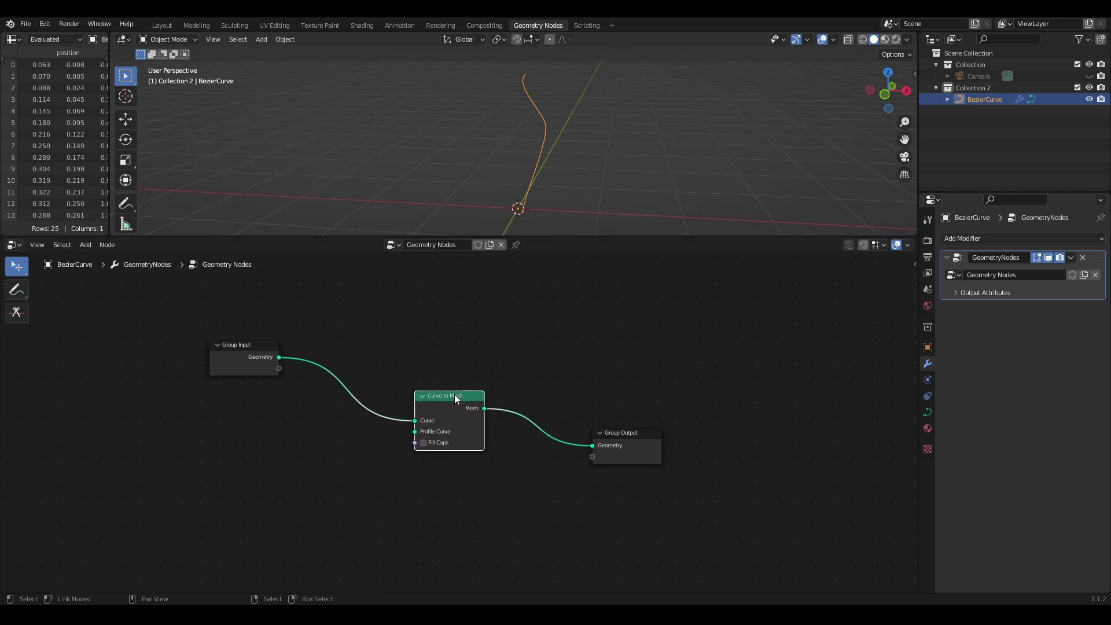
# Add a Curve Circle node and connect its Curve output to the Profile Curve input of Curve to Mesh.
pyautogui.moveTo(523, 375); pyautogui.dragTo(662, 340, button='middle')
pyautogui.hotkey('shift', 'a')
pyautogui.moveTo(467, 418)
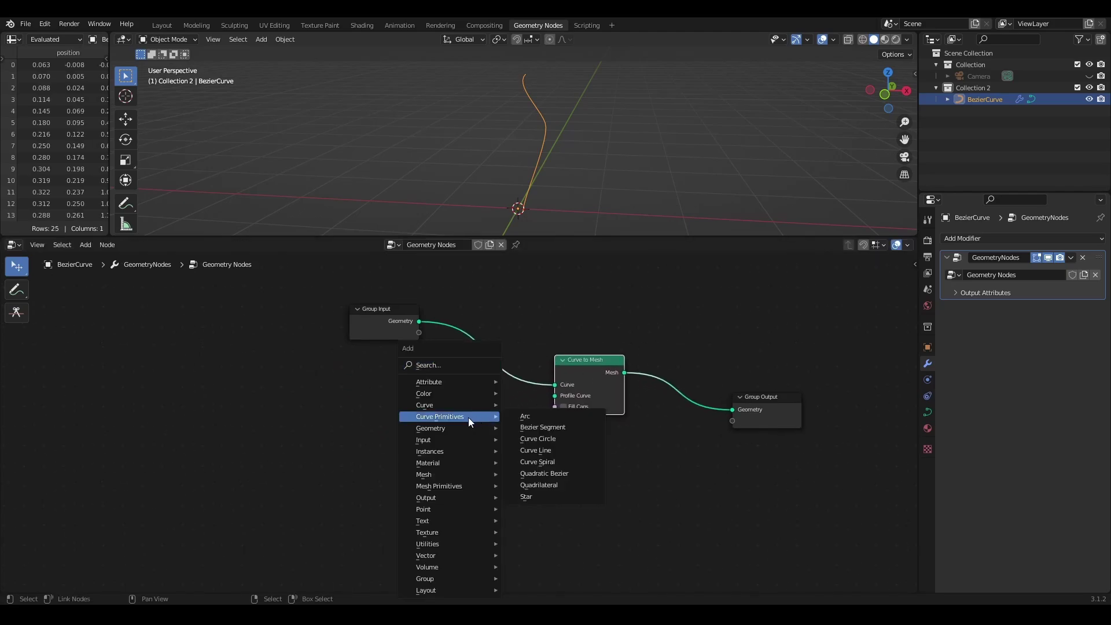
pyautogui.click(553, 442)
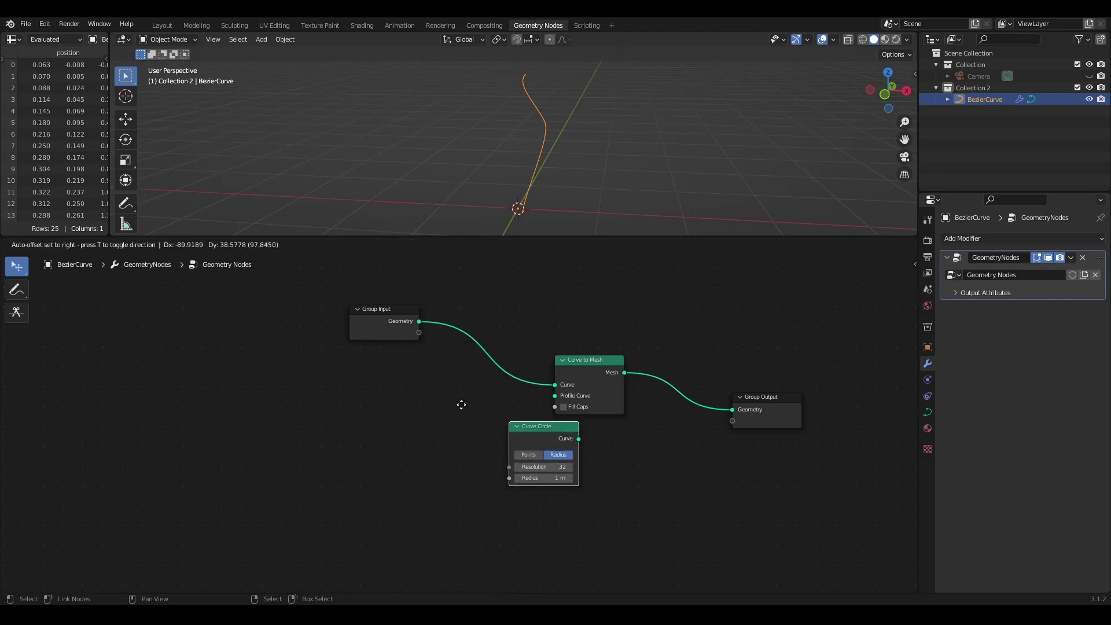
pyautogui.click(425, 410)
pyautogui.moveTo(536, 403); pyautogui.dragTo(560, 397)
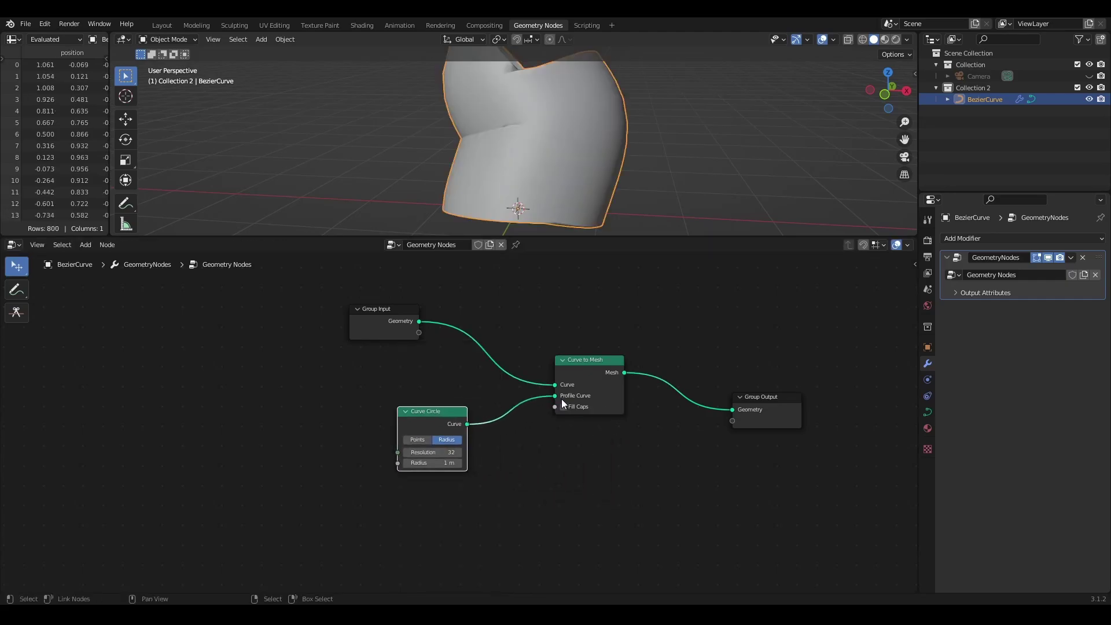
# Set the Curve Circle's resolution to 6 and its radius to 0.3 m.
pyautogui.scroll(1, 475, 456)
pyautogui.moveTo(428, 457); pyautogui.dragTo(388, 457)
pyautogui.moveTo(651, 161); pyautogui.dragTo(612, 164, button='middle')
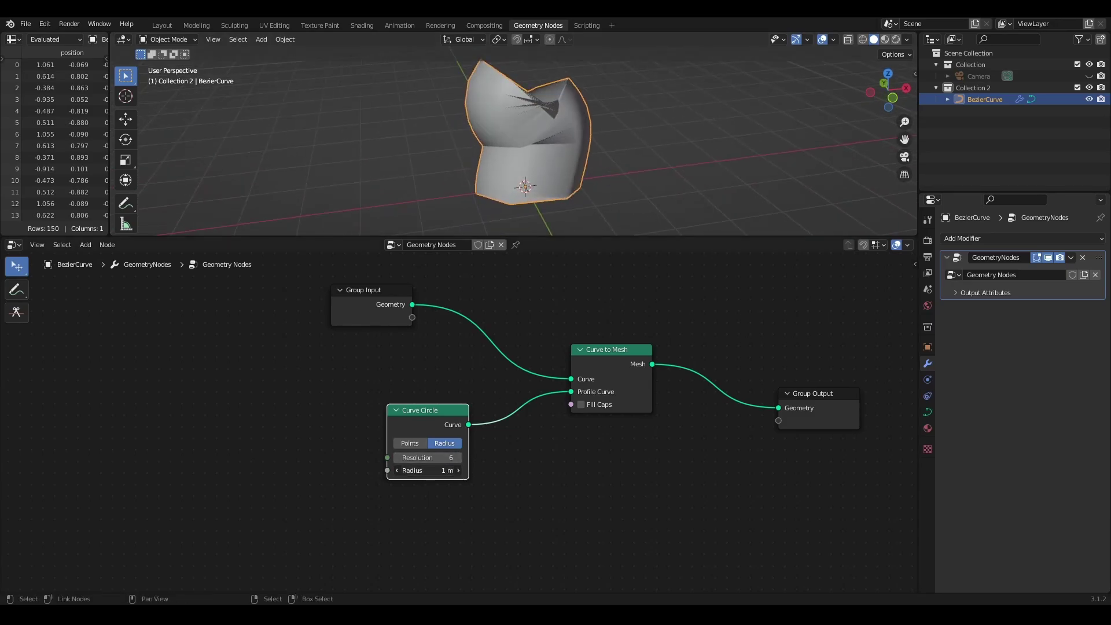
pyautogui.moveTo(428, 470); pyautogui.dragTo(393, 469)
pyautogui.scroll(-2, 544, 137)
pyautogui.moveTo(544, 136); pyautogui.dragTo(548, 173, button='middle')
pyautogui.scroll(4, 601, 126)
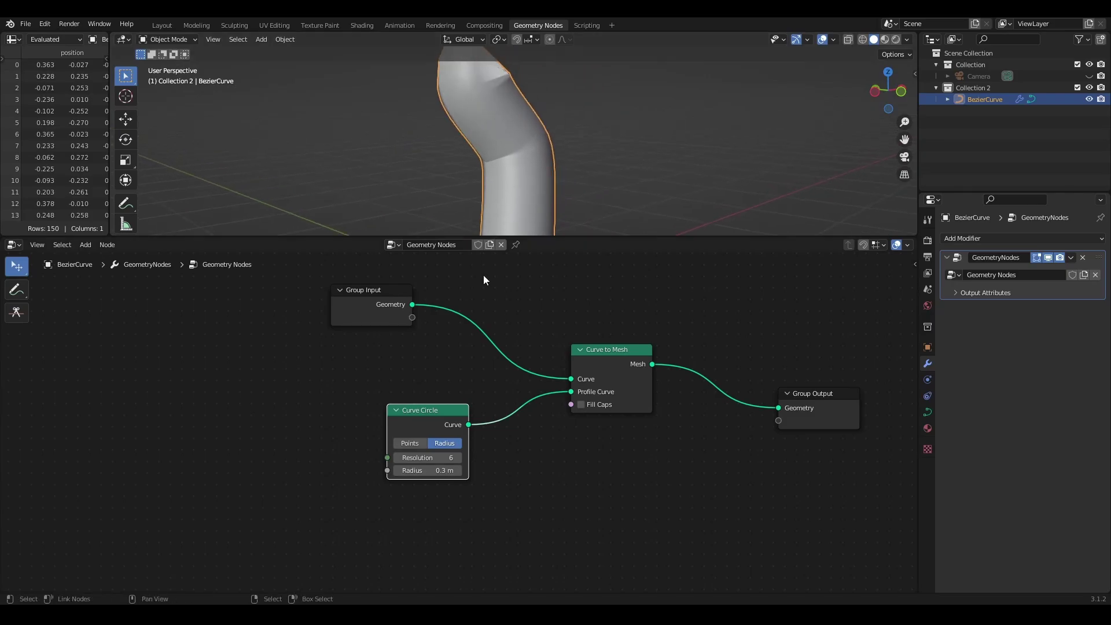
# Make room between the nodes and insert a Resample Curve node between Group Input and Curve to Mesh.
pyautogui.moveTo(391, 300); pyautogui.dragTo(314, 315)
pyautogui.moveTo(520, 164); pyautogui.dragTo(496, 161, button='middle')
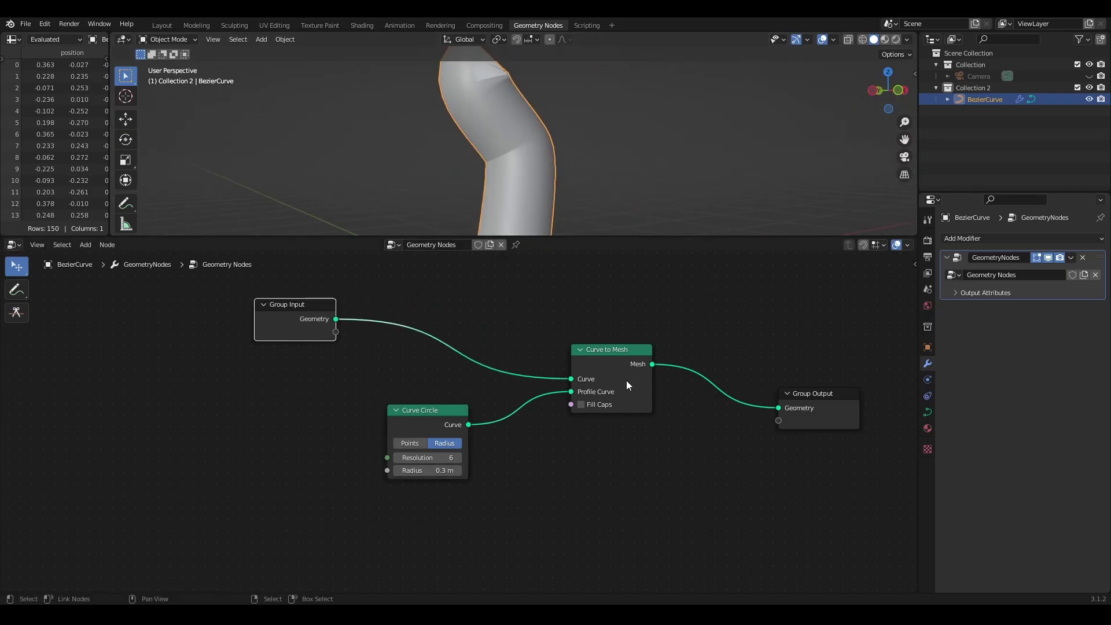
pyautogui.moveTo(626, 385); pyautogui.dragTo(649, 386)
pyautogui.hotkey('shift', 'a')
pyautogui.write('resa')
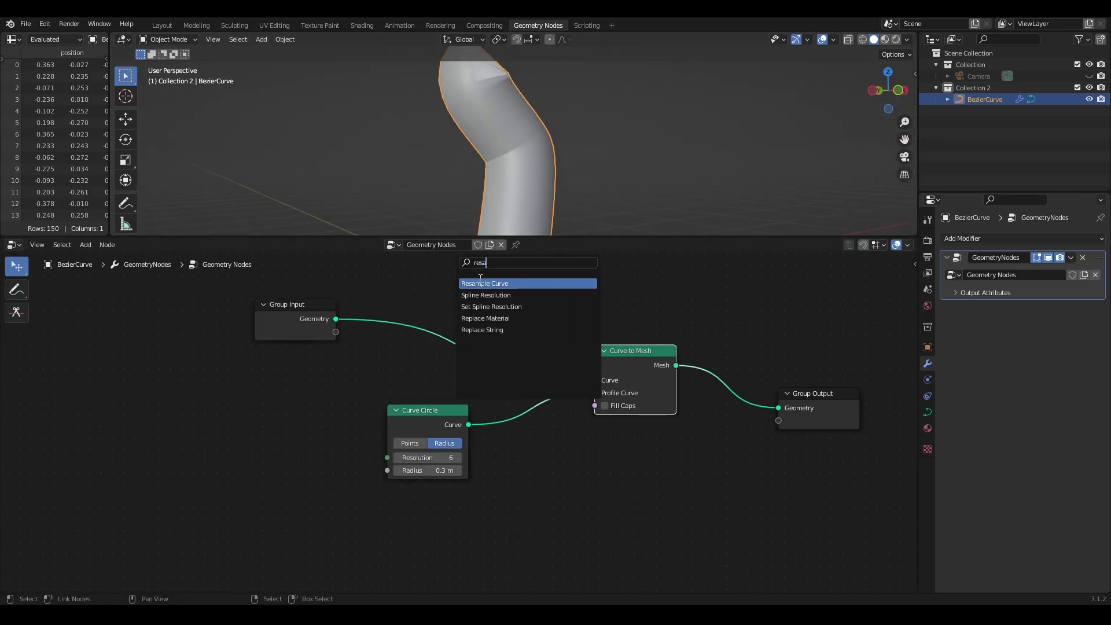
pyautogui.press('Return')
pyautogui.click(483, 362)
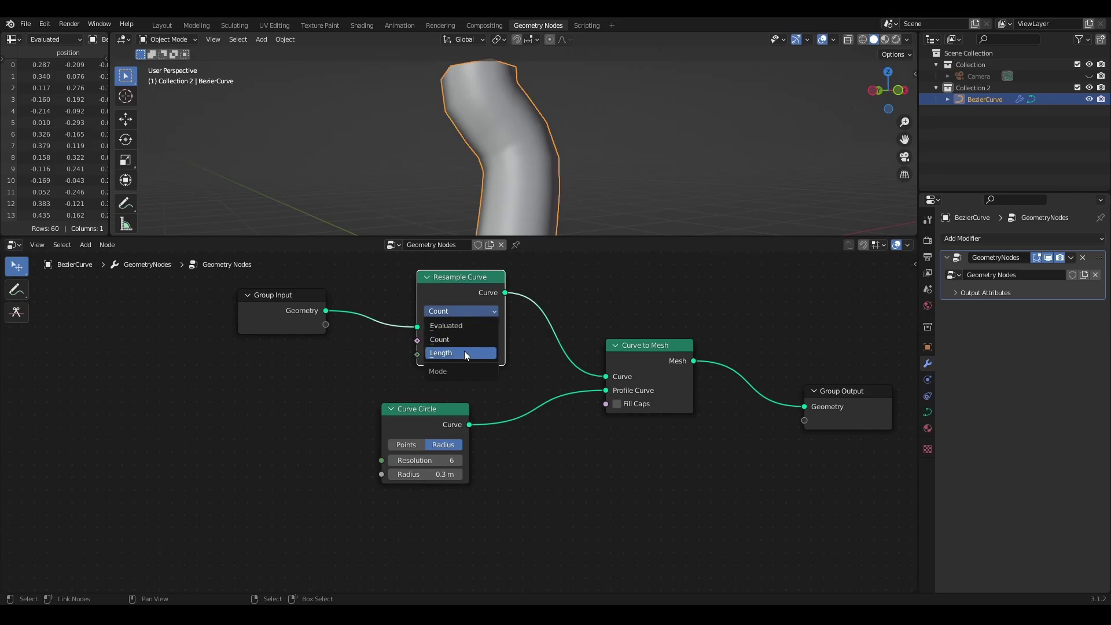
# Switch the Resample Curve node to Length mode and set the length to 0.3 m.
pyautogui.click(464, 351)
pyautogui.moveTo(463, 354); pyautogui.dragTo(495, 352)
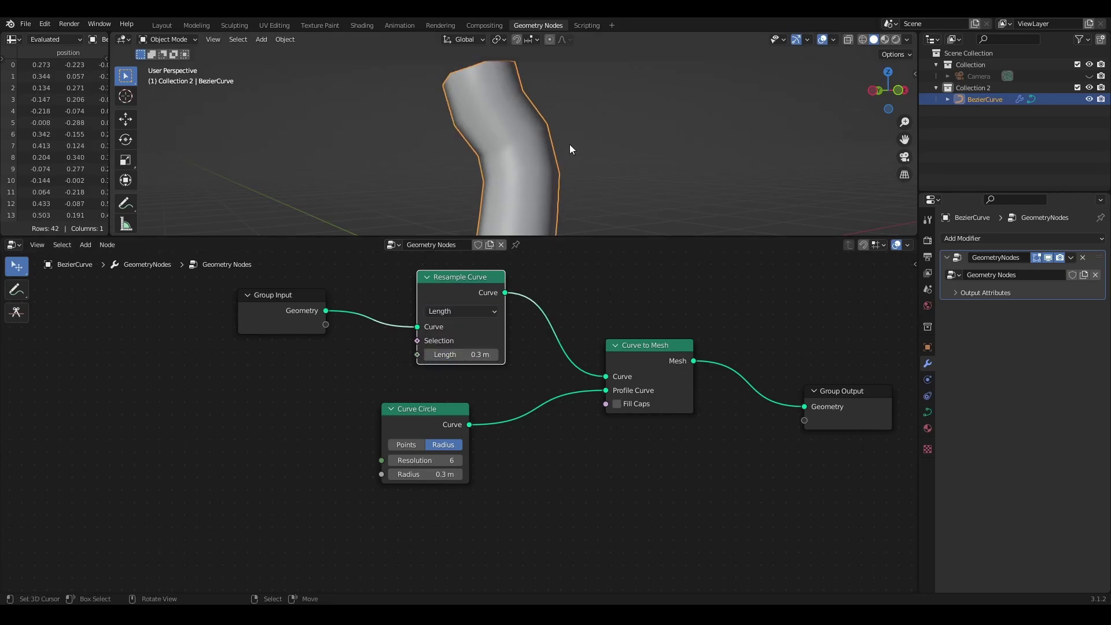
pyautogui.moveTo(569, 144); pyautogui.dragTo(543, 170, button='middle')
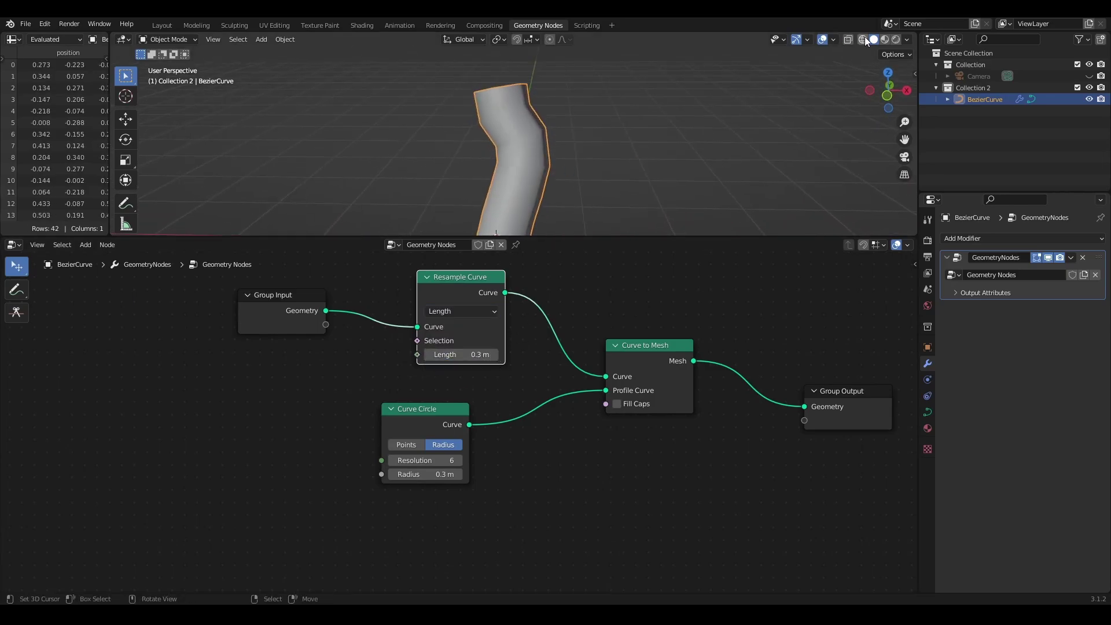
# Turn on the wireframe overlay in the 3D viewport.
pyautogui.click(835, 41)
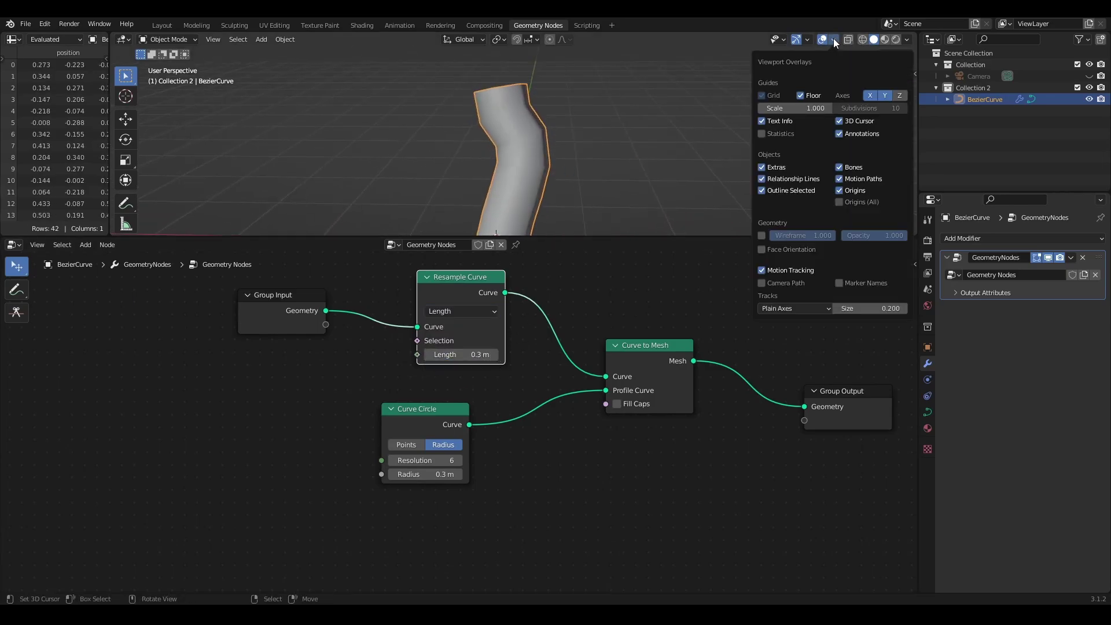
pyautogui.click(762, 234)
pyautogui.moveTo(557, 152); pyautogui.dragTo(628, 144, button='middle')
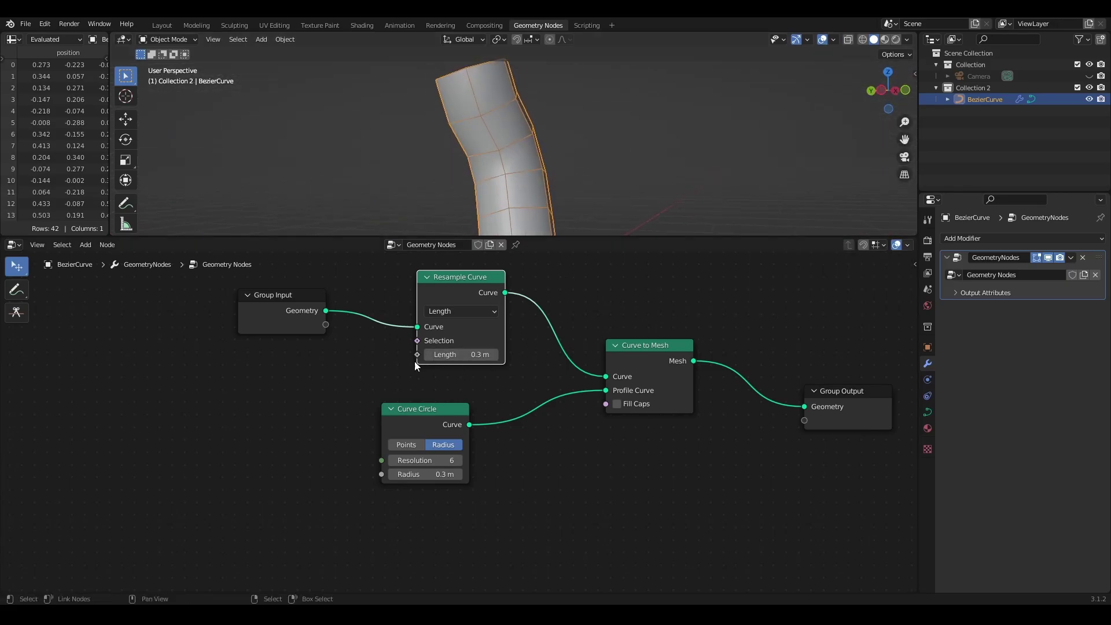
# Try a resample length of 0.2 m, then set it back to 0.3 m.
pyautogui.click(427, 354)
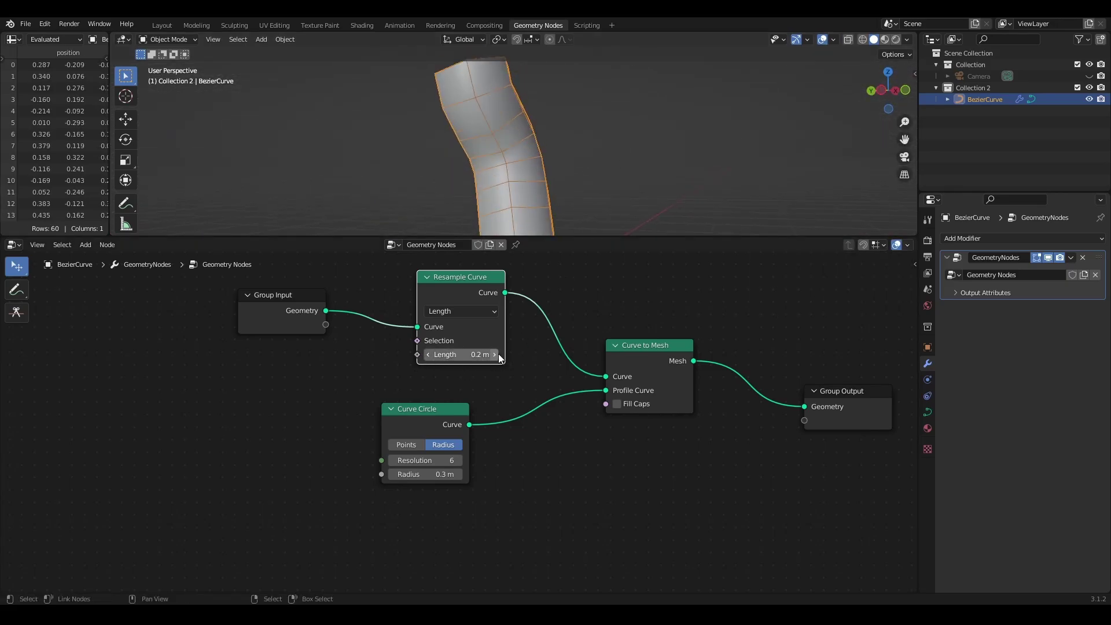
pyautogui.click(497, 354)
pyautogui.scroll(-3, 582, 151)
pyautogui.moveTo(583, 150); pyautogui.dragTo(542, 206, button='middle')
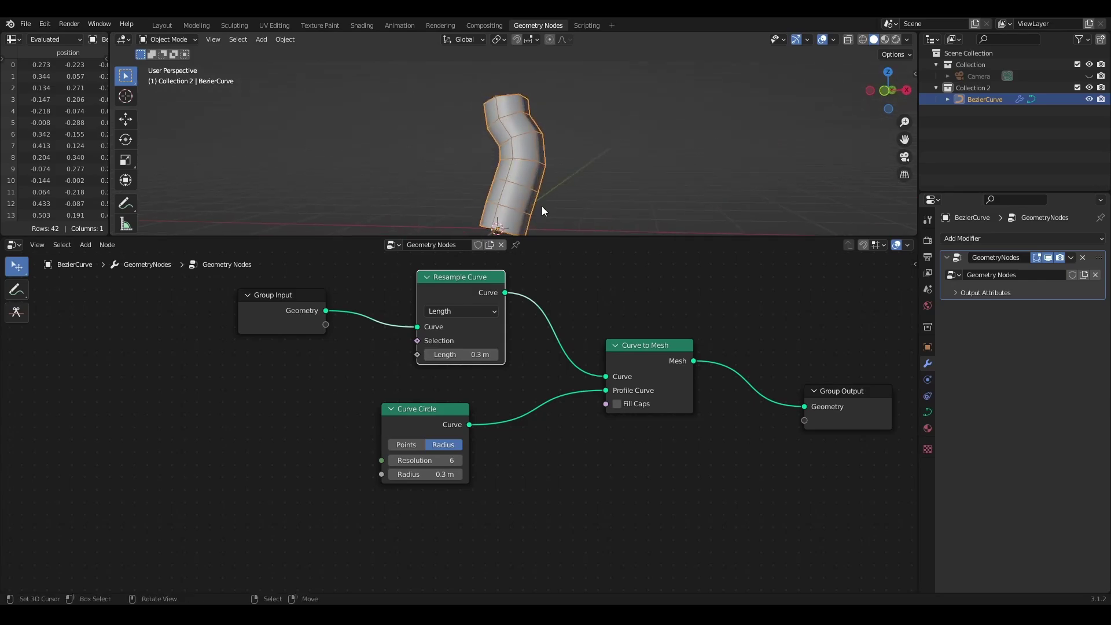
# Spread the nodes apart to open a gap between the Resample Curve and Curve to Mesh nodes.
pyautogui.scroll(-2, 547, 330)
pyautogui.moveTo(470, 317); pyautogui.dragTo(452, 320)
pyautogui.moveTo(332, 325); pyautogui.dragTo(253, 326)
pyautogui.moveTo(442, 319); pyautogui.dragTo(431, 323)
pyautogui.moveTo(437, 413); pyautogui.dragTo(434, 413)
pyautogui.moveTo(737, 400); pyautogui.dragTo(777, 399)
pyautogui.moveTo(597, 377); pyautogui.dragTo(671, 383)
# Insert a Set Curve Radius node between Resample Curve and Curve to Mesh.
pyautogui.hotkey('shift', 'a')
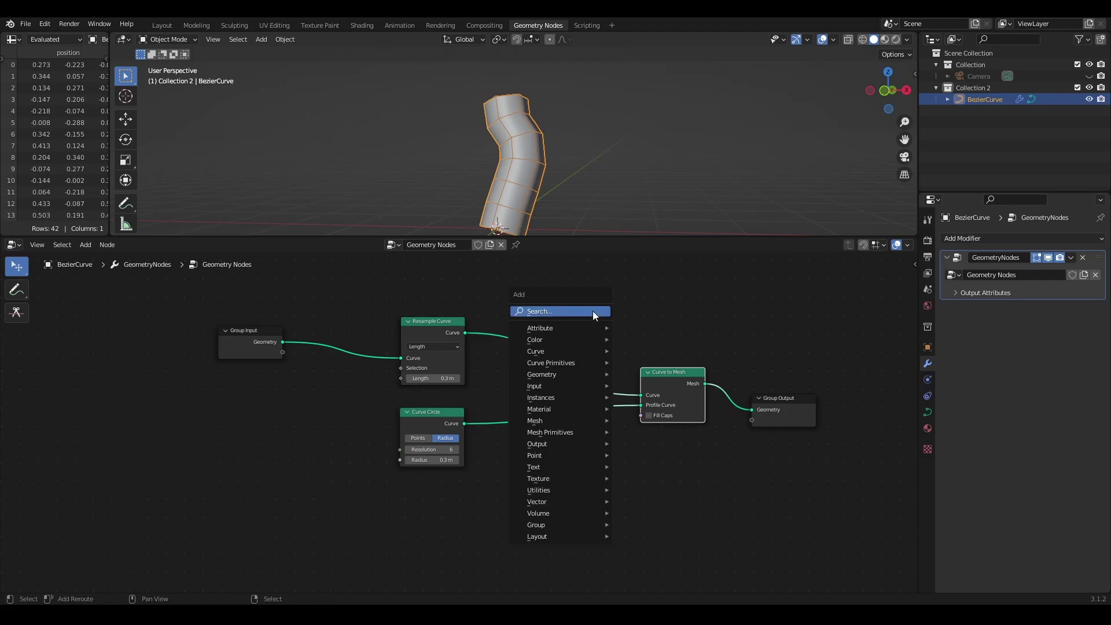
pyautogui.click(581, 312)
pyautogui.write('set c')
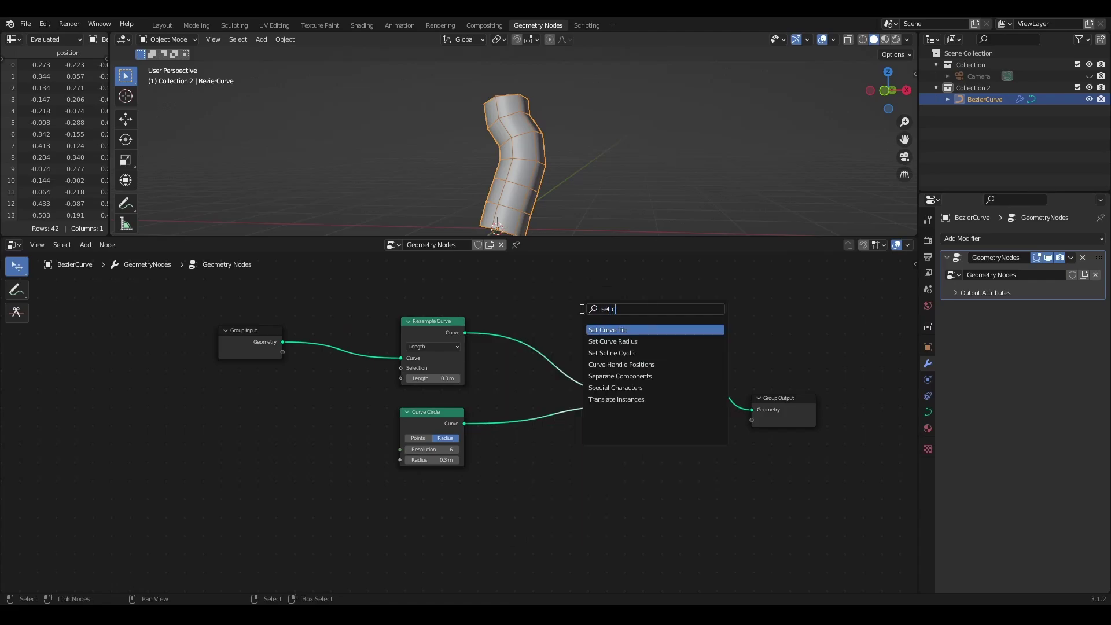
pyautogui.click(643, 344)
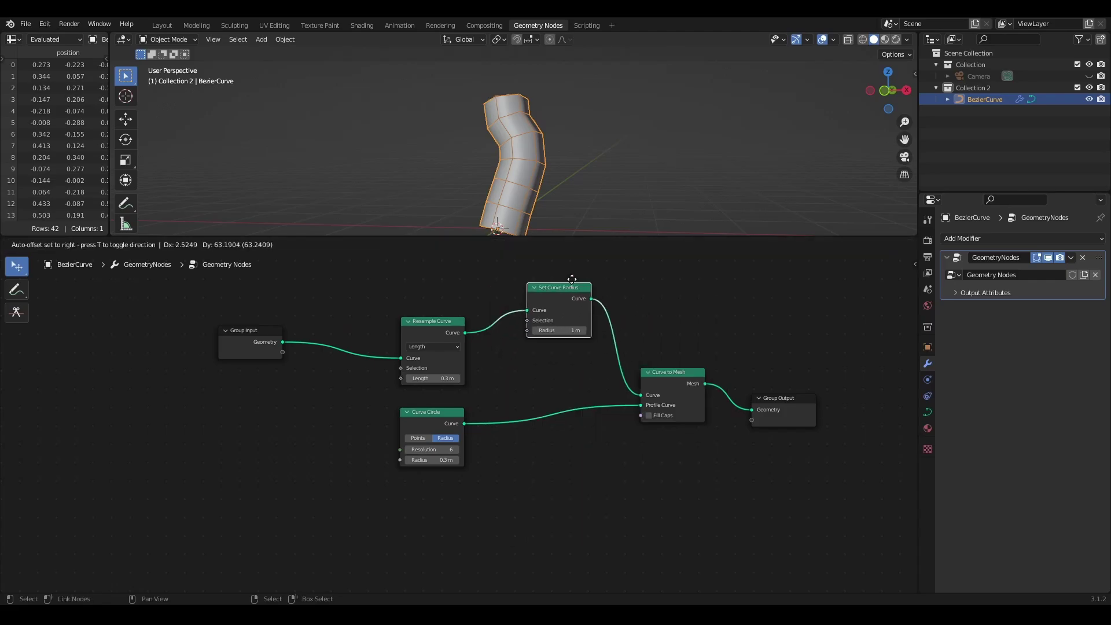
pyautogui.click(574, 279)
# Move the Curve Circle node lower and reposition the Resample Curve node to free space between them.
pyautogui.moveTo(540, 364); pyautogui.dragTo(569, 402, button='middle')
pyautogui.moveTo(466, 360); pyautogui.dragTo(428, 356)
pyautogui.moveTo(550, 380); pyautogui.dragTo(579, 397, button='middle')
pyautogui.moveTo(506, 470); pyautogui.dragTo(502, 535)
pyautogui.moveTo(484, 437); pyautogui.dragTo(503, 384)
pyautogui.moveTo(596, 367); pyautogui.dragTo(608, 314, button='middle')
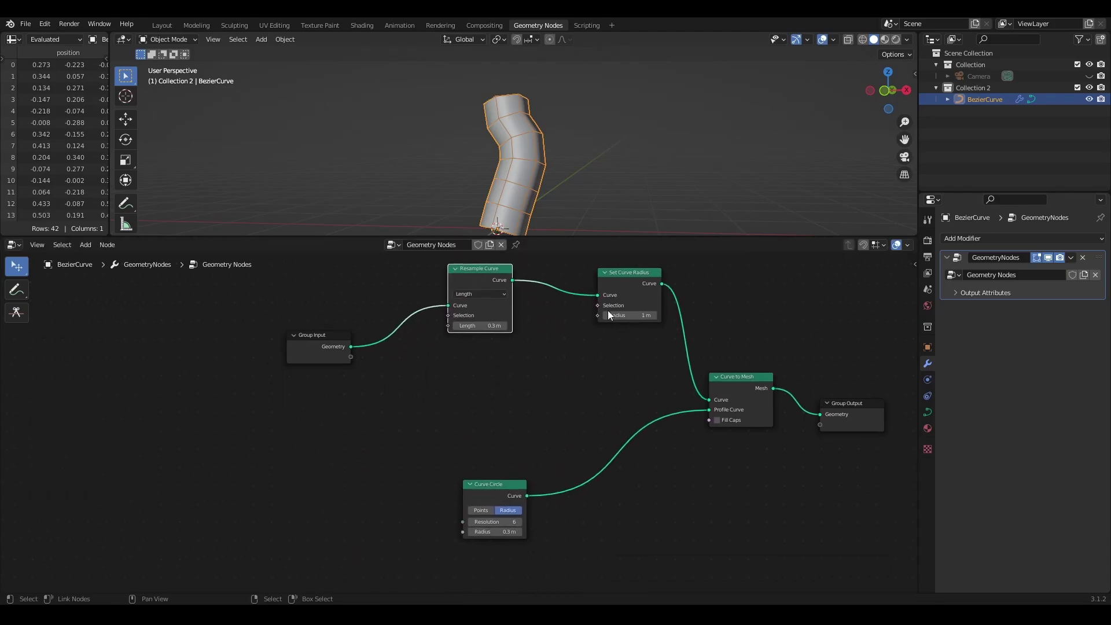
# Add a Spline Parameter node between the Resample Curve and Curve Circle nodes.
pyautogui.hotkey('shift', 'a')
pyautogui.write('spline')
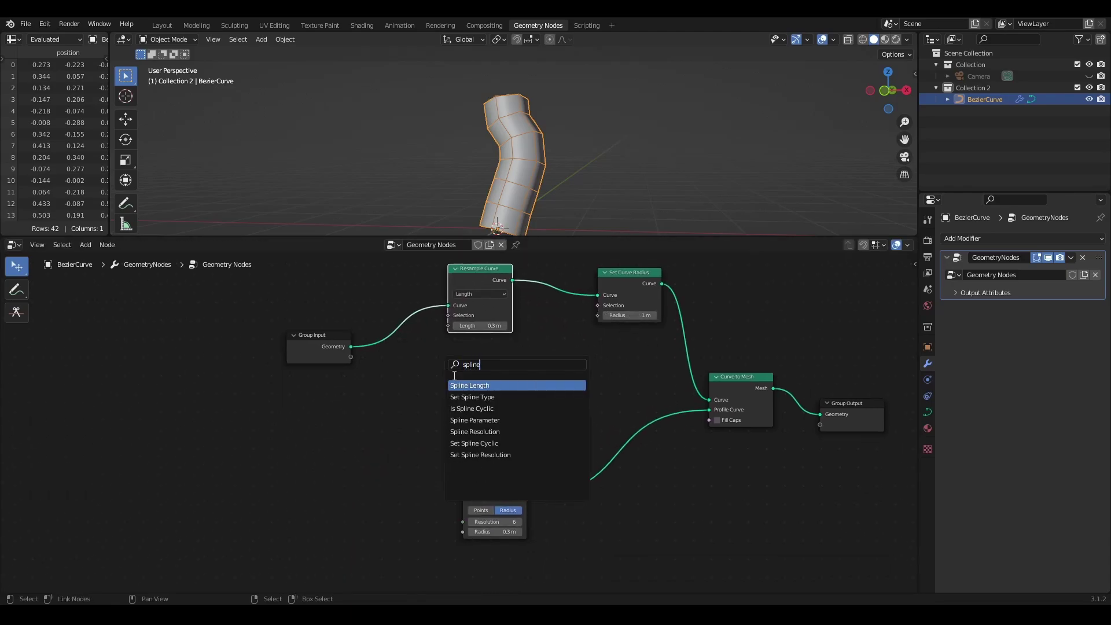
pyautogui.click(474, 419)
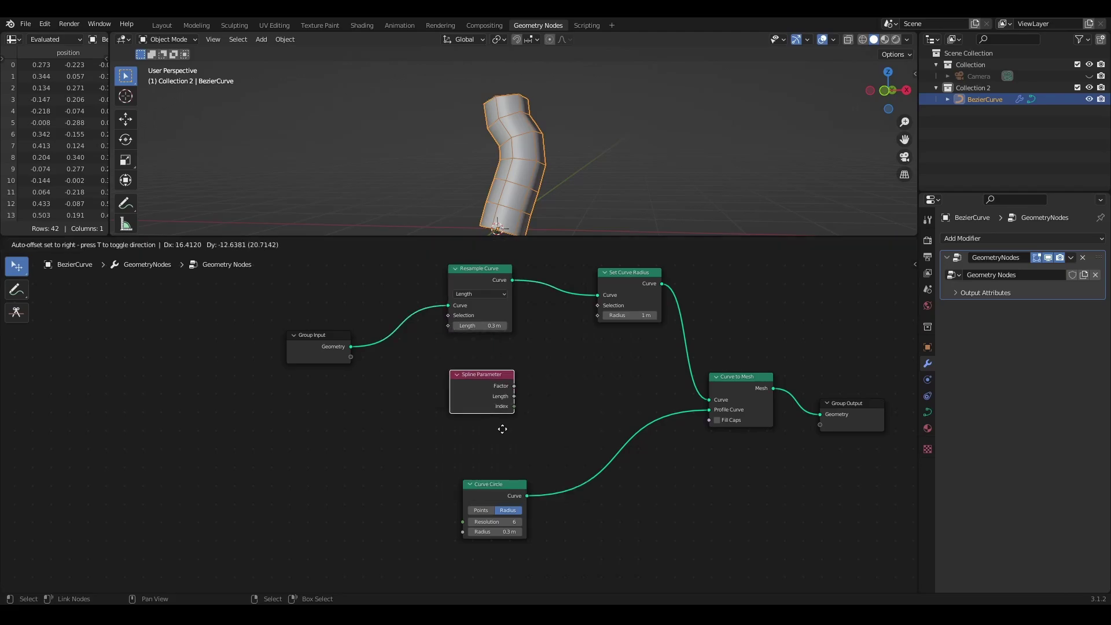
pyautogui.click(490, 425)
pyautogui.scroll(2, 490, 425)
pyautogui.scroll(-1, 621, 364)
pyautogui.moveTo(622, 364); pyautogui.dragTo(472, 454, button='middle')
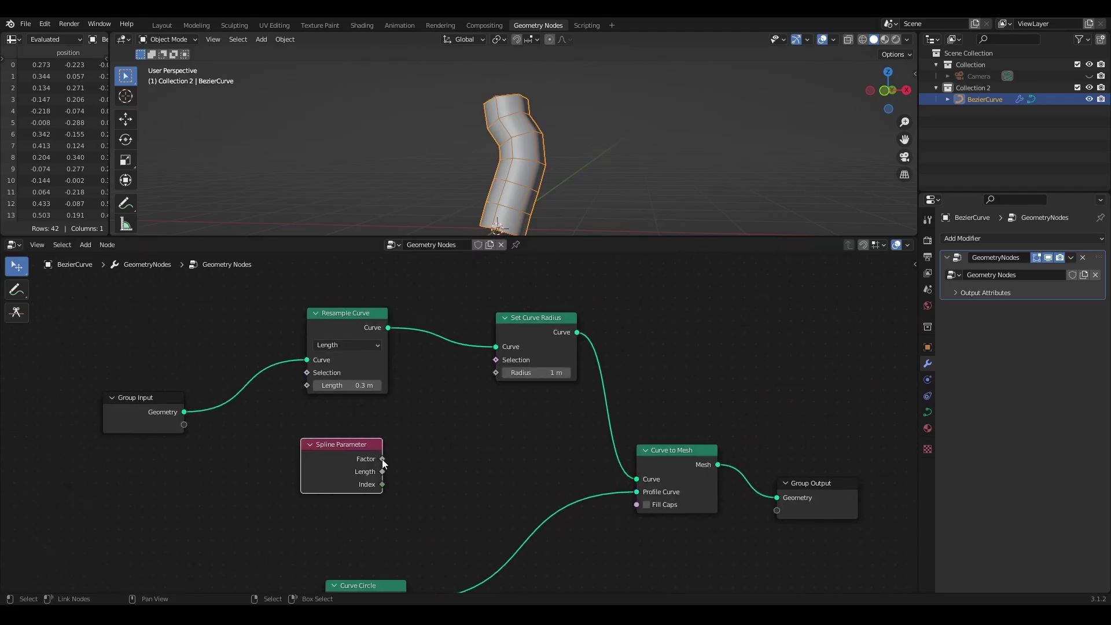
# Connect the Spline Parameter's Factor to the Radius of Set Curve Radius and move Spline Parameter below Group Input.
pyautogui.moveTo(494, 374); pyautogui.dragTo(496, 373)
pyautogui.moveTo(603, 113); pyautogui.dragTo(644, 131, button='middle')
pyautogui.moveTo(352, 446); pyautogui.dragTo(177, 507)
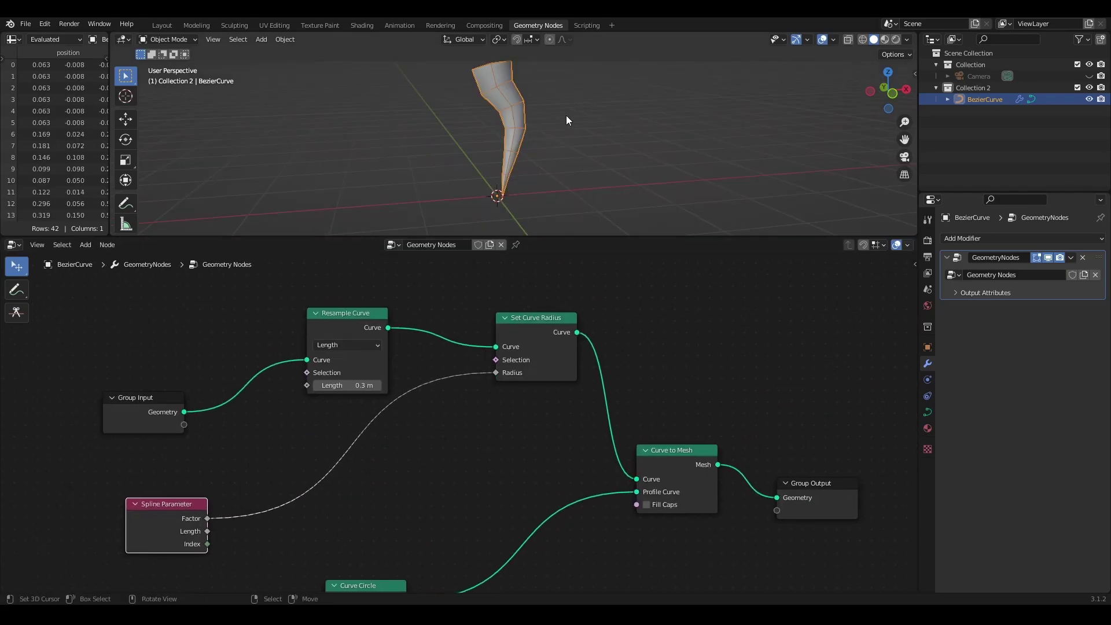
# Insert a Float Curve node between Spline Parameter's Factor and Set Curve Radius's Radius, and move Curve Circle clear of it.
pyautogui.moveTo(447, 443); pyautogui.dragTo(554, 365, button='middle')
pyautogui.hotkey('shift', 'a')
pyautogui.click(492, 365)
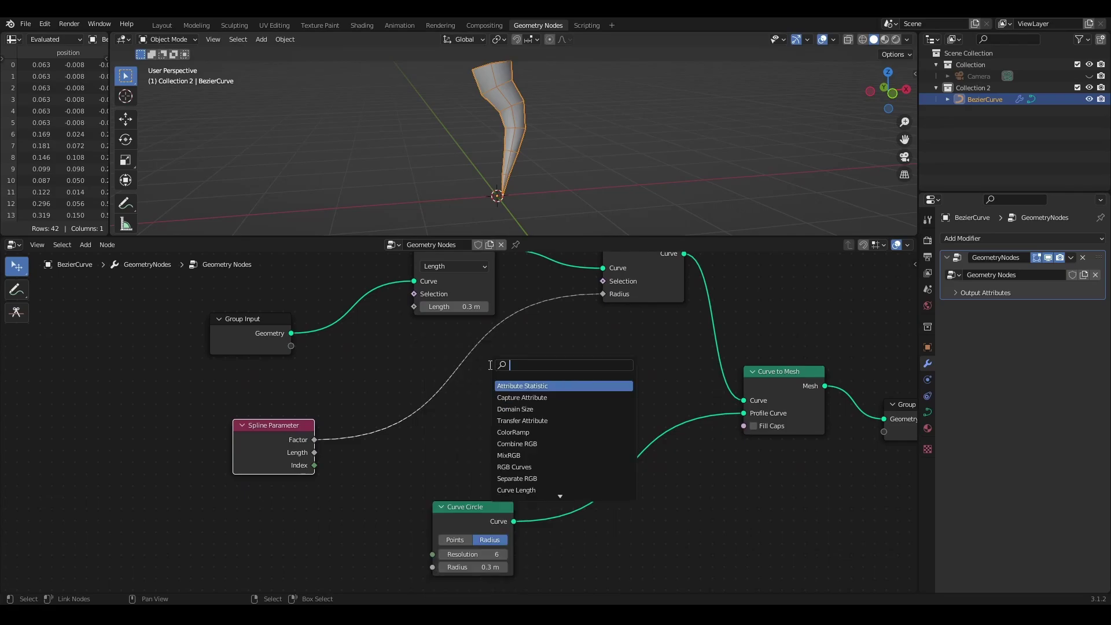
pyautogui.write('floa')
pyautogui.press('Return')
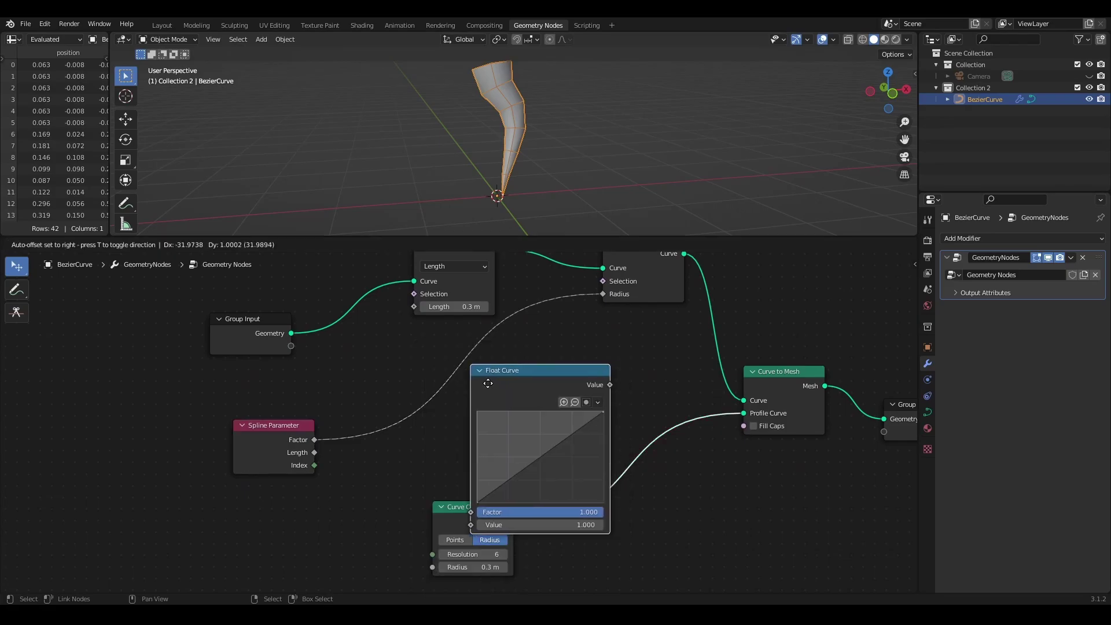
pyautogui.click(418, 351)
pyautogui.scroll(-1, 555, 386)
pyautogui.moveTo(557, 386); pyautogui.dragTo(561, 372, button='middle')
pyautogui.moveTo(496, 429); pyautogui.dragTo(609, 428)
# Reverse the Float Curve so it falls from 1 at the start to slightly above 0 at the end.
pyautogui.moveTo(518, 317); pyautogui.dragTo(523, 399)
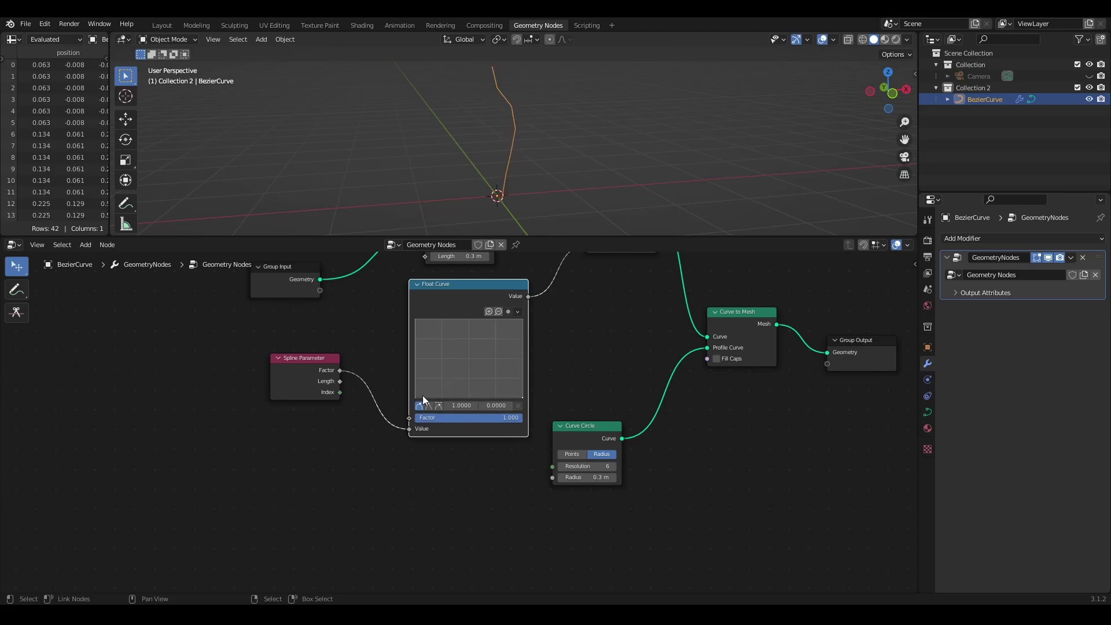
pyautogui.moveTo(416, 398); pyautogui.dragTo(416, 319)
pyautogui.scroll(3, 502, 162)
pyautogui.moveTo(497, 162); pyautogui.dragTo(550, 164, button='middle')
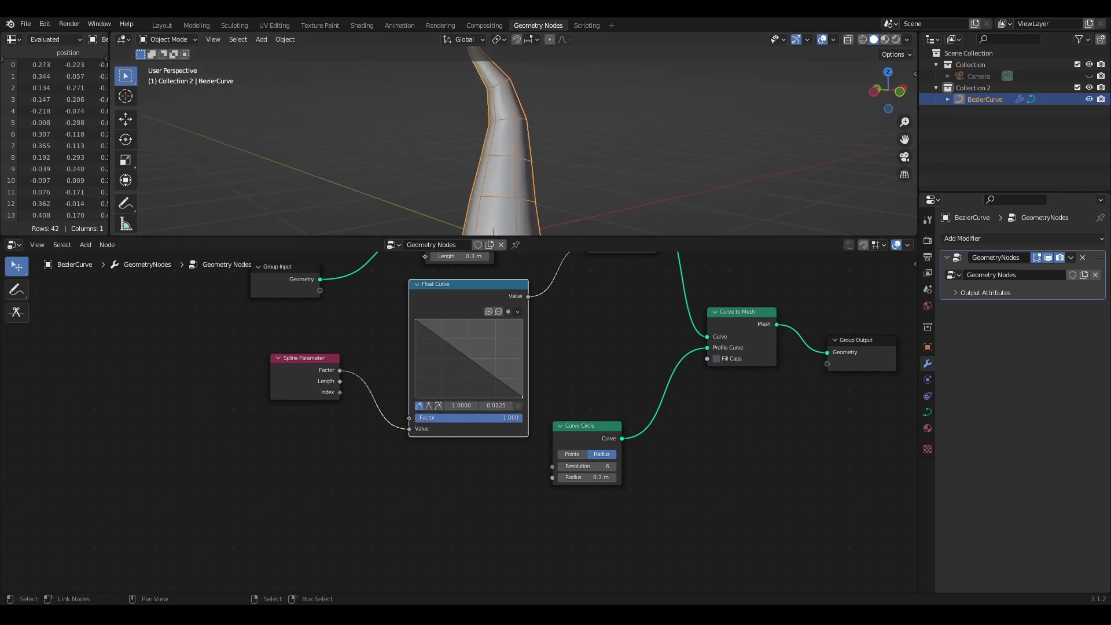
pyautogui.moveTo(522, 387); pyautogui.dragTo(523, 387)
pyautogui.scroll(-4, 523, 148)
pyautogui.moveTo(521, 145)
pyautogui.mouseDown(button='middle')
pyautogui.moveTo(508, 134)
pyautogui.moveTo(544, 146)
pyautogui.mouseUp(button='middle')
pyautogui.scroll(2, 508, 134)
# Add a middle point to the Float Curve at about 0.59, 0.85 and adjust the end point's value to about 0.125.
pyautogui.moveTo(462, 348); pyautogui.dragTo(477, 329)
pyautogui.scroll(-1, 515, 135)
pyautogui.moveTo(515, 134); pyautogui.dragTo(546, 142, button='middle')
pyautogui.scroll(1, 544, 139)
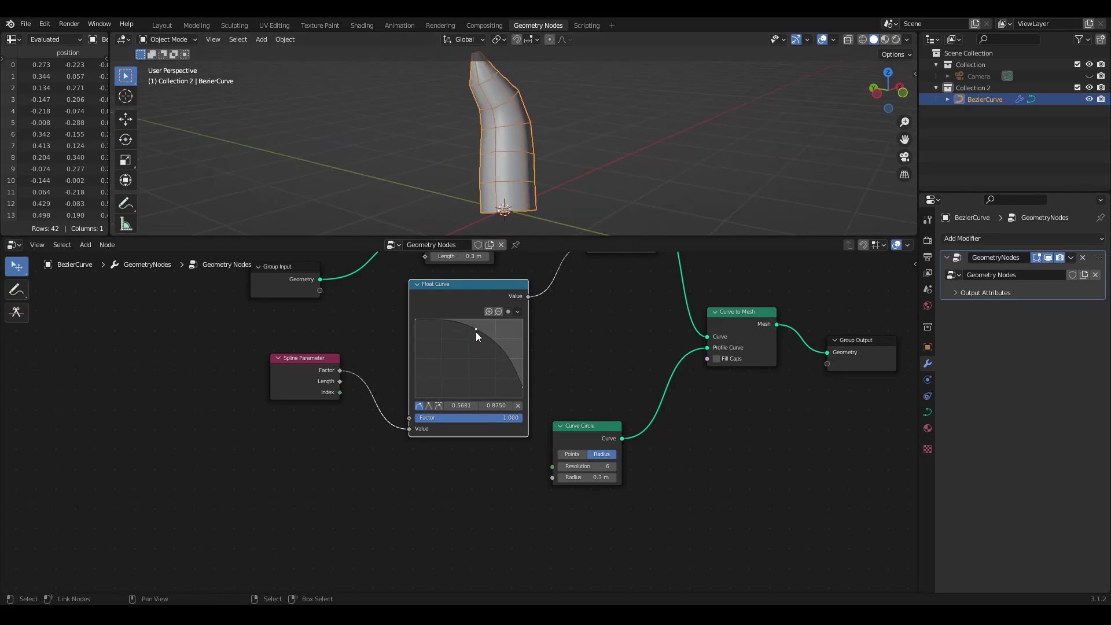
pyautogui.moveTo(478, 331); pyautogui.dragTo(479, 331)
pyautogui.scroll(-3, 526, 136)
pyautogui.moveTo(525, 137)
pyautogui.mouseDown(button='middle')
pyautogui.moveTo(553, 144)
pyautogui.moveTo(515, 128)
pyautogui.mouseUp(button='middle')
pyautogui.scroll(3, 515, 128)
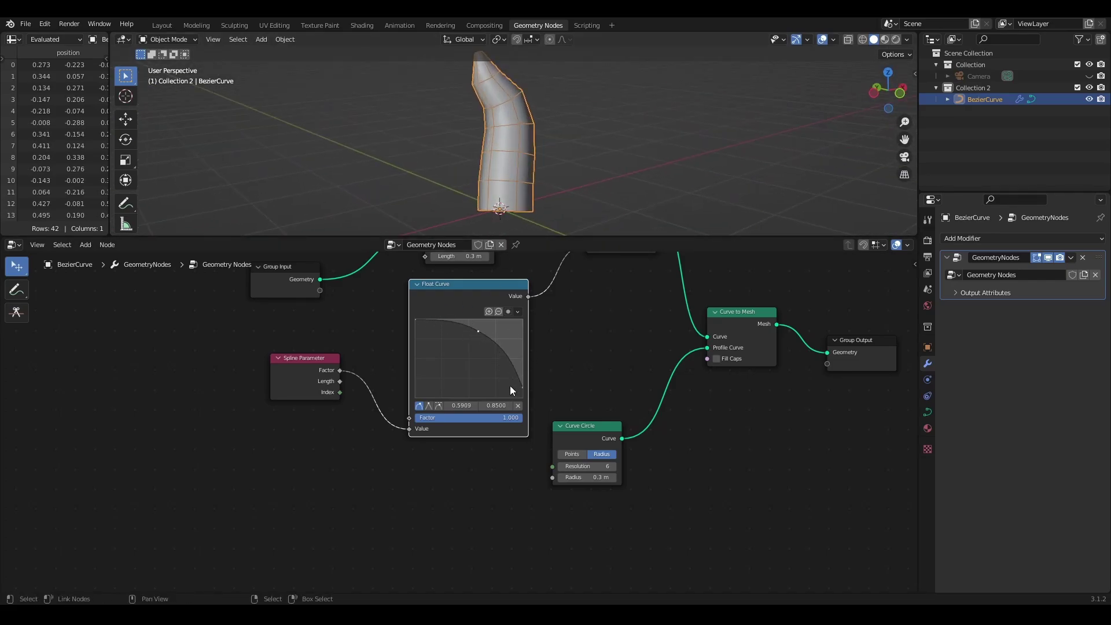
pyautogui.moveTo(522, 389); pyautogui.dragTo(522, 388)
pyautogui.scroll(-3, 508, 147)
pyautogui.moveTo(508, 147); pyautogui.dragTo(476, 141, button='middle')
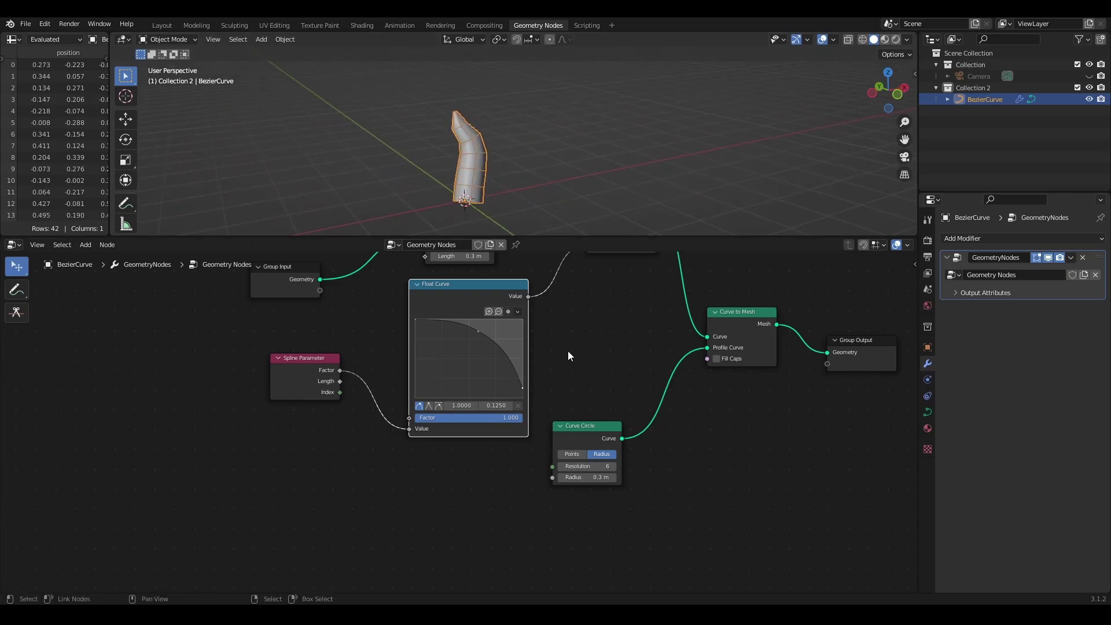
# Spread out the Group Output, Curve to Mesh and Curve Circle nodes to free space before Group Output.
pyautogui.moveTo(880, 363); pyautogui.dragTo(595, 417, button='middle')
pyautogui.scroll(-4, 595, 417)
pyautogui.moveTo(596, 416); pyautogui.dragTo(766, 377)
pyautogui.moveTo(500, 392); pyautogui.dragTo(607, 367)
pyautogui.scroll(3, 457, 420)
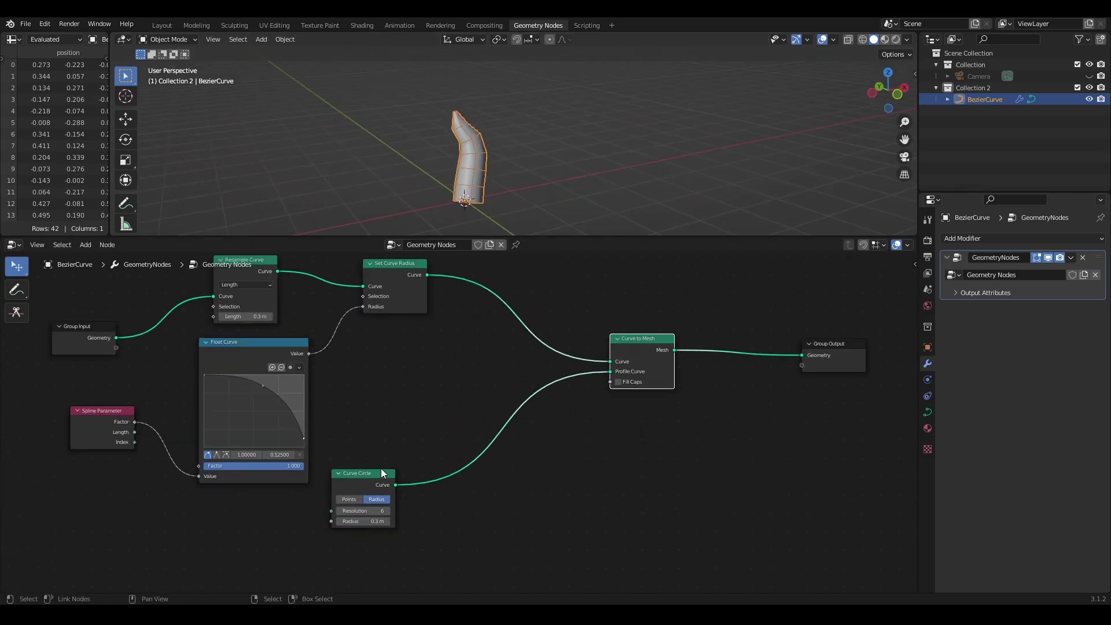
pyautogui.moveTo(382, 474); pyautogui.dragTo(410, 478)
pyautogui.moveTo(639, 354); pyautogui.dragTo(534, 346)
# Insert a Subdivision Surface node between Curve to Mesh and Group Output.
pyautogui.hotkey('shift', 'a')
pyautogui.write('s')
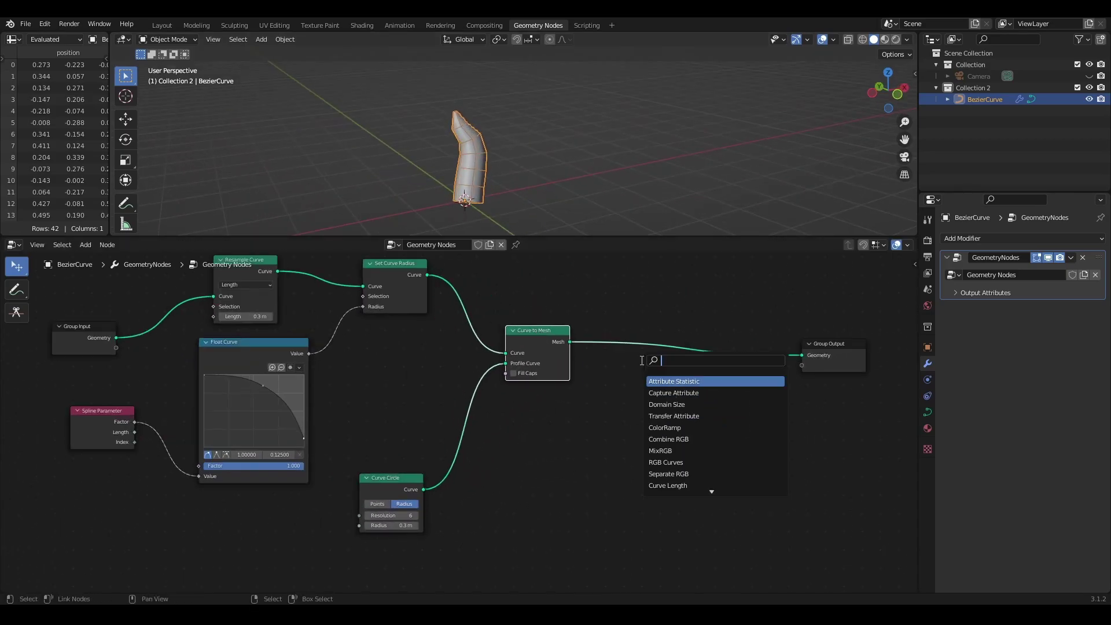
pyautogui.write('ub')
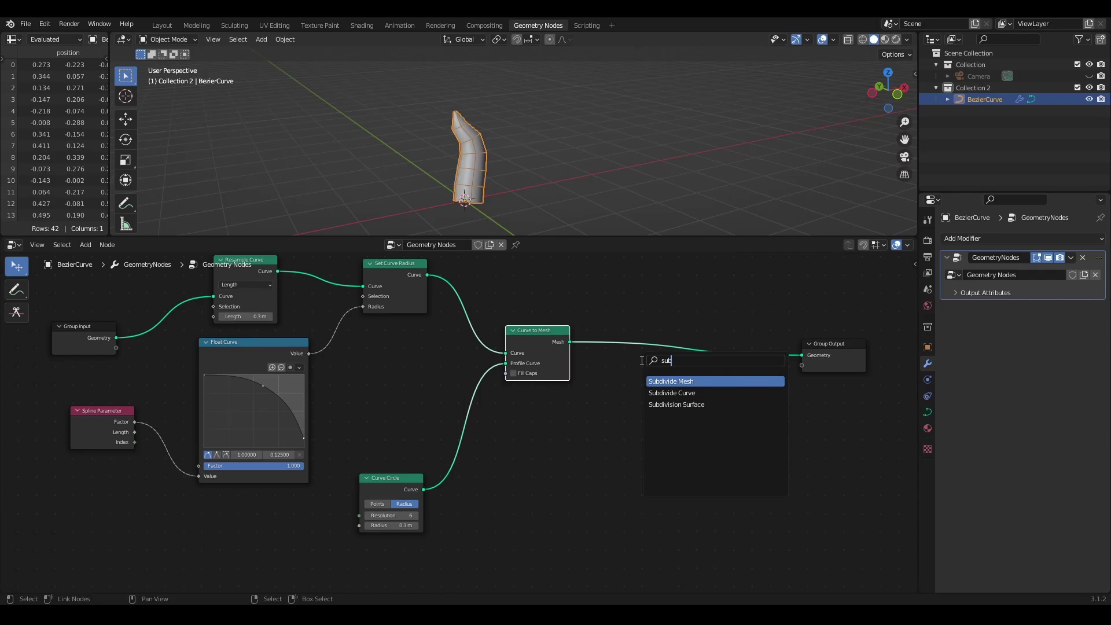
pyautogui.click(721, 404)
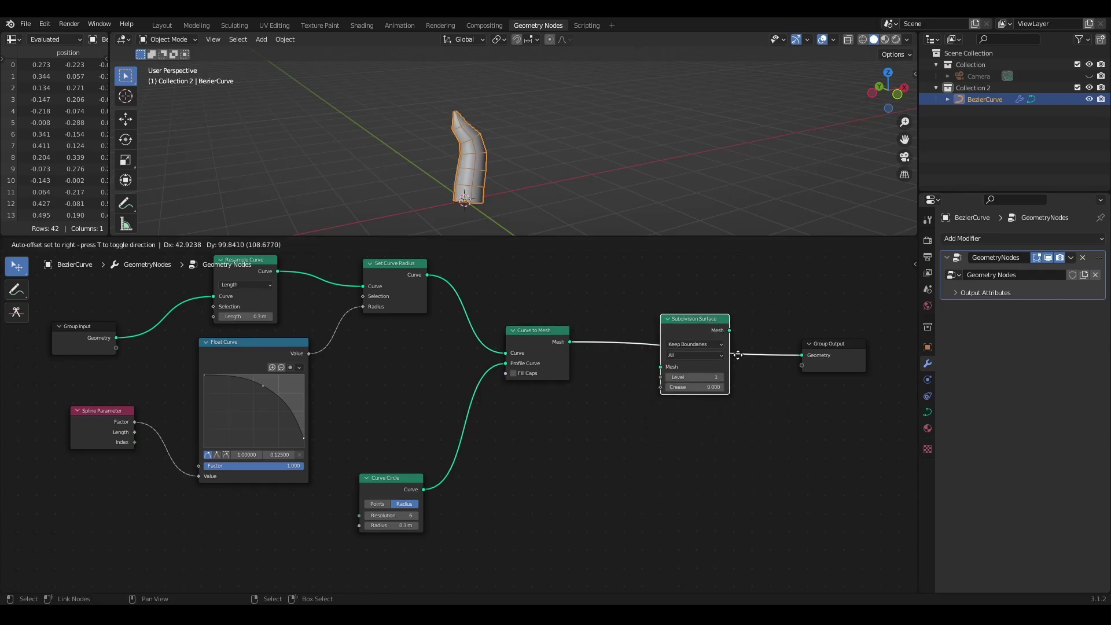
pyautogui.click(730, 359)
# Set the Subdivision Surface node's Level to 2.
pyautogui.scroll(1, 712, 442)
pyautogui.moveTo(712, 442); pyautogui.dragTo(485, 472, button='middle')
pyautogui.scroll(3, 598, 355)
pyautogui.scroll(1, 517, 116)
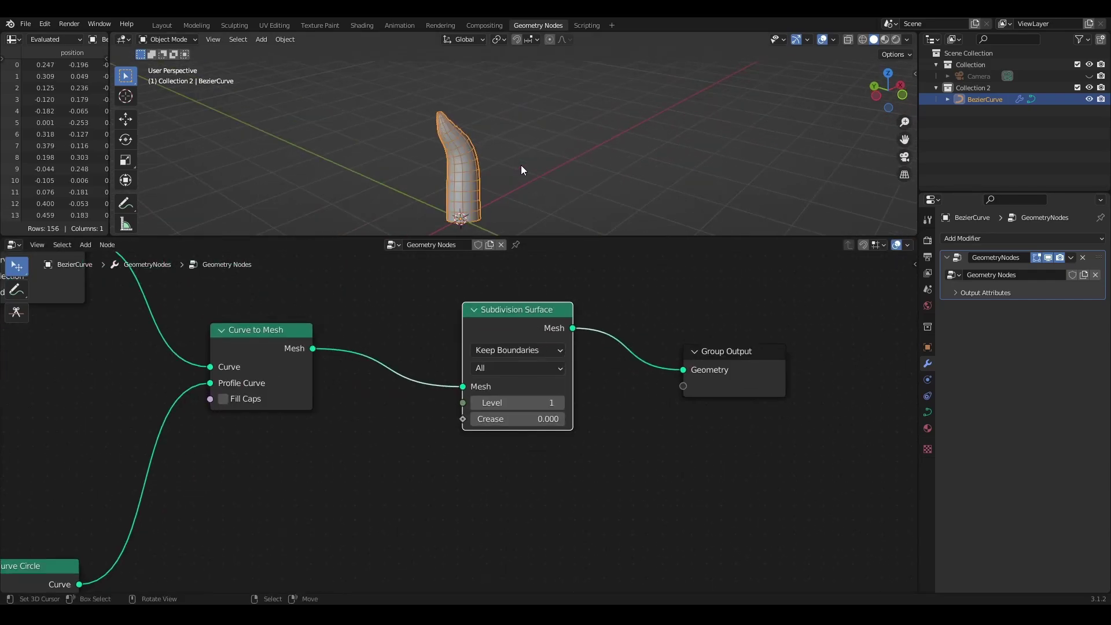
pyautogui.moveTo(521, 165); pyautogui.dragTo(548, 74, button='middle')
pyautogui.click(560, 405)
pyautogui.scroll(3, 534, 141)
pyautogui.scroll(1, 323, 429)
# Enable Fill Caps on the Curve to Mesh node to close the tube's ends.
pyautogui.moveTo(323, 429); pyautogui.dragTo(507, 430, button='middle')
pyautogui.scroll(1, 437, 389)
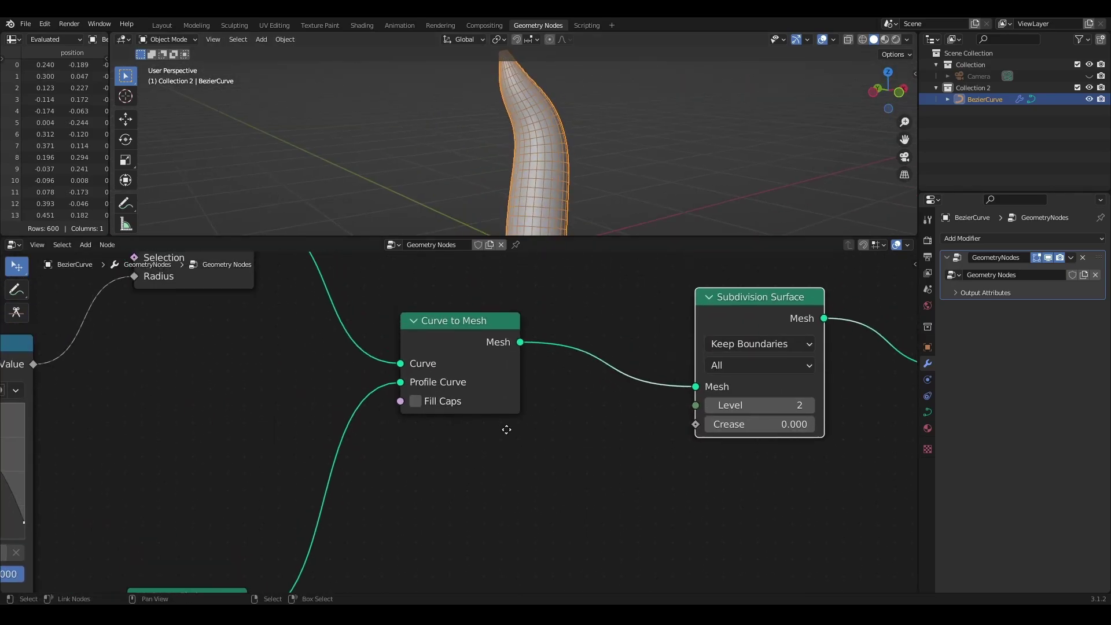
pyautogui.click(415, 403)
pyautogui.scroll(-3, 560, 141)
pyautogui.moveTo(560, 141); pyautogui.dragTo(584, 170, button='middle')
pyautogui.scroll(4, 552, 137)
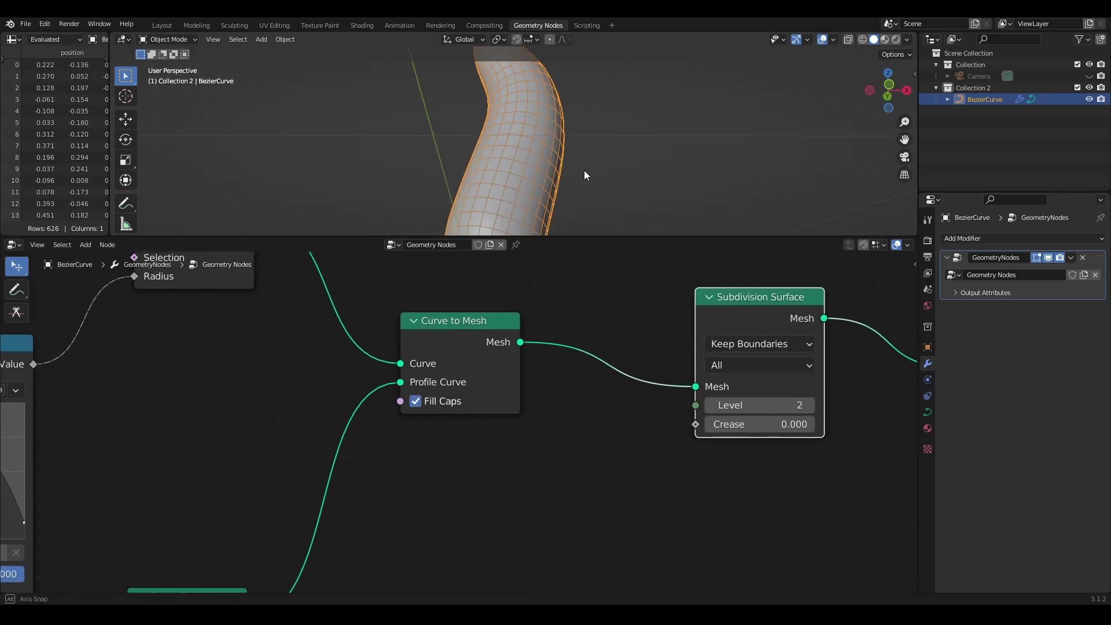
pyautogui.scroll(-4, 584, 170)
# Make room before Group Output and insert a Set Shade Smooth node after Subdivision Surface.
pyautogui.scroll(-3, 632, 459)
pyautogui.moveTo(632, 459); pyautogui.dragTo(378, 461, button='middle')
pyautogui.moveTo(705, 379); pyautogui.dragTo(807, 361)
pyautogui.hotkey('shift', 'a')
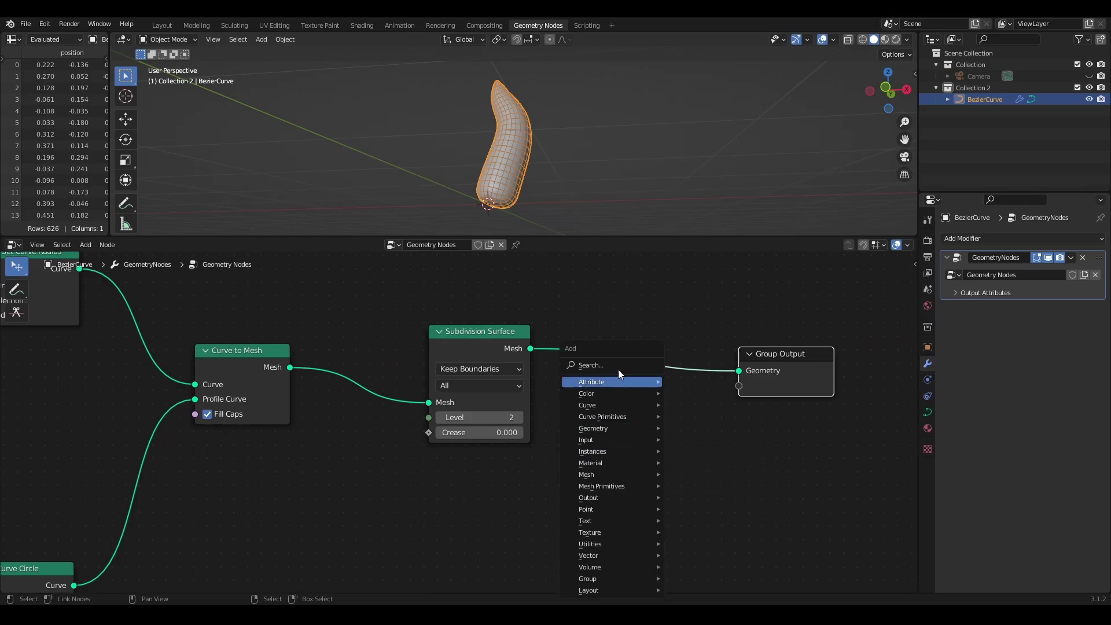
pyautogui.click(619, 364)
pyautogui.write('set sha')
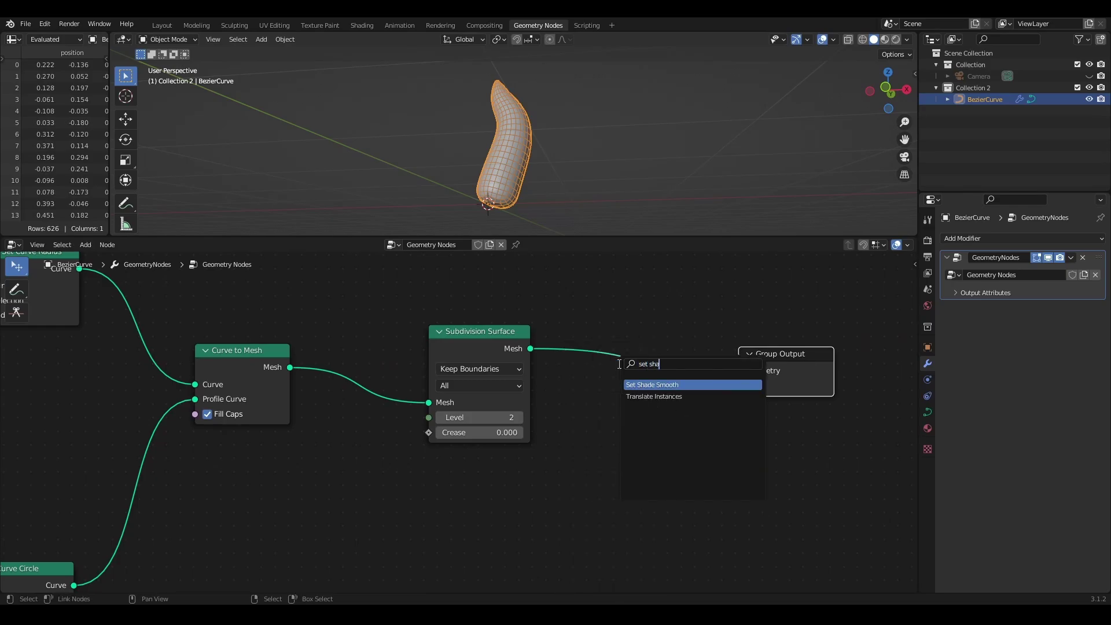
pyautogui.press('Return')
pyautogui.click(590, 334)
pyautogui.scroll(4, 535, 168)
pyautogui.moveTo(535, 167); pyautogui.dragTo(557, 179, button='middle')
pyautogui.scroll(-3, 557, 179)
# Move Subdivision Surface, Set Shade Smooth and Group Output farther right to open a wide gap after Curve to Mesh.
pyautogui.moveTo(754, 353); pyautogui.dragTo(836, 350)
pyautogui.moveTo(636, 342); pyautogui.dragTo(728, 346)
pyautogui.scroll(-2, 729, 360)
pyautogui.moveTo(729, 362); pyautogui.dragTo(648, 305, button='middle')
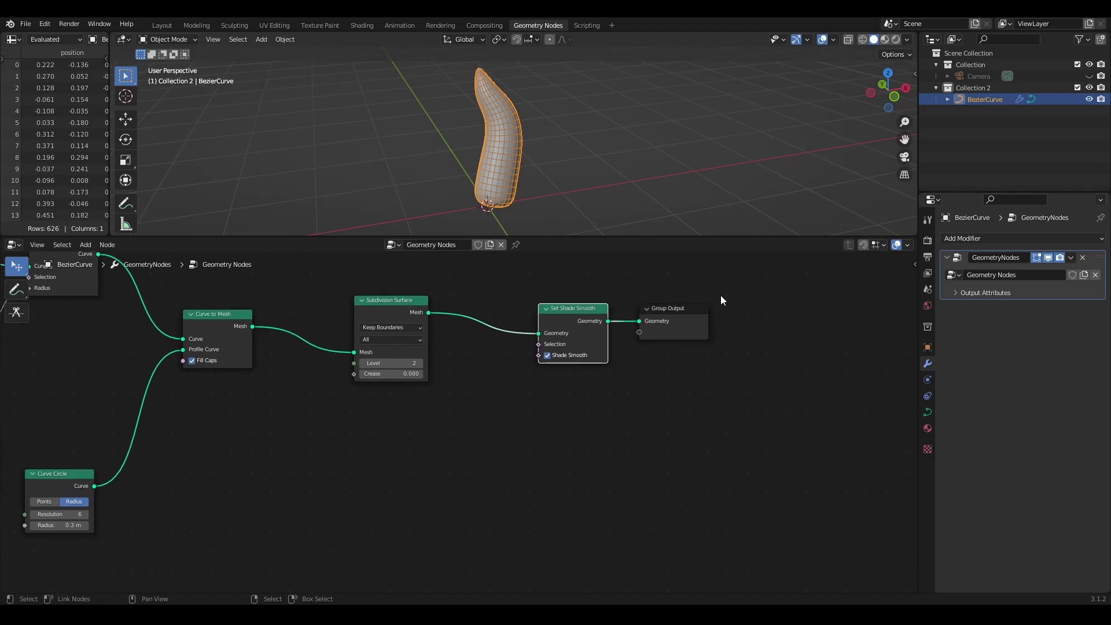
pyautogui.moveTo(721, 296); pyautogui.dragTo(399, 359)
pyautogui.moveTo(399, 301); pyautogui.dragTo(708, 305)
pyautogui.click(678, 395)
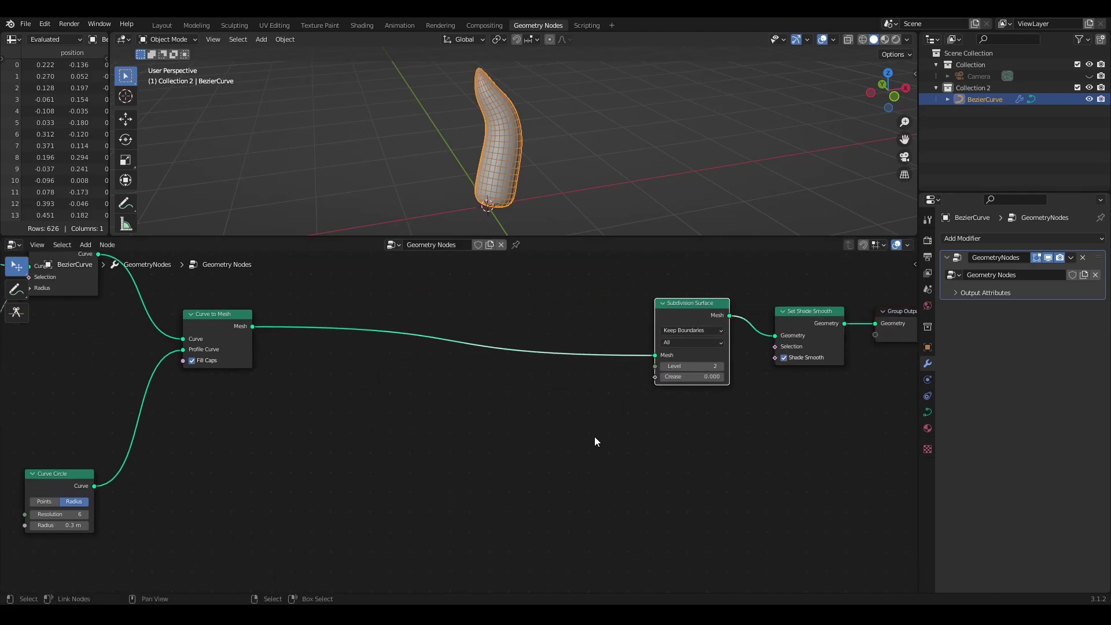
pyautogui.scroll(-3, 602, 435)
pyautogui.moveTo(643, 424); pyautogui.dragTo(523, 435, button='middle')
pyautogui.moveTo(499, 164); pyautogui.dragTo(529, 146, button='middle')
pyautogui.scroll(1, 493, 443)
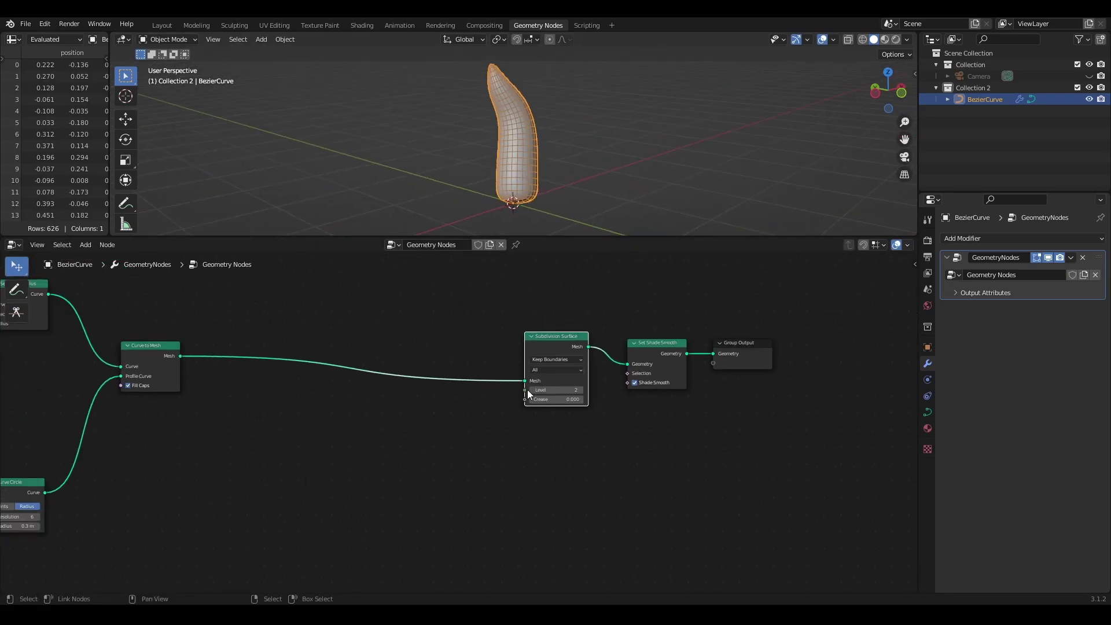
# Create three material slots on the curve object: the existing Material renamed Skin_1, plus new materials named Skin_2 and Suckers.
pyautogui.click(928, 428)
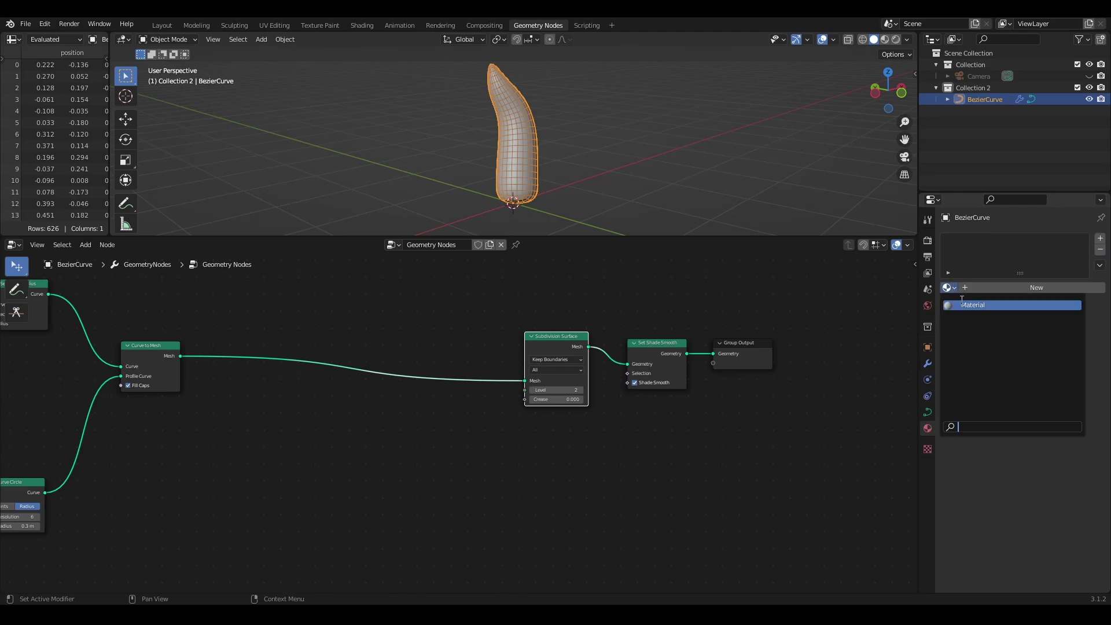
pyautogui.click(1007, 288)
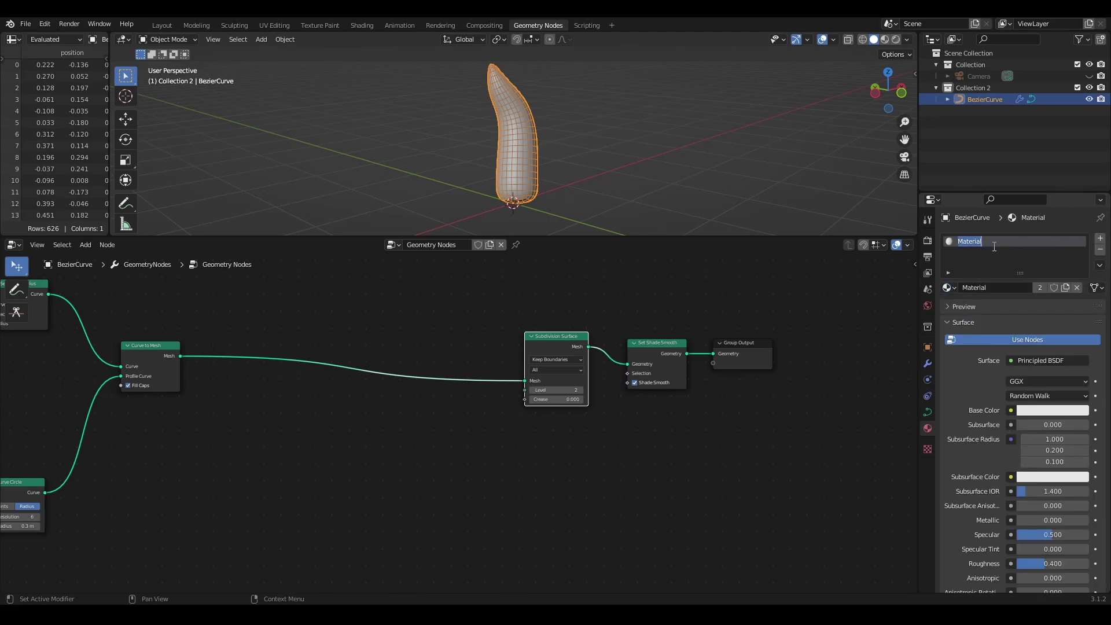
pyautogui.click(1100, 238)
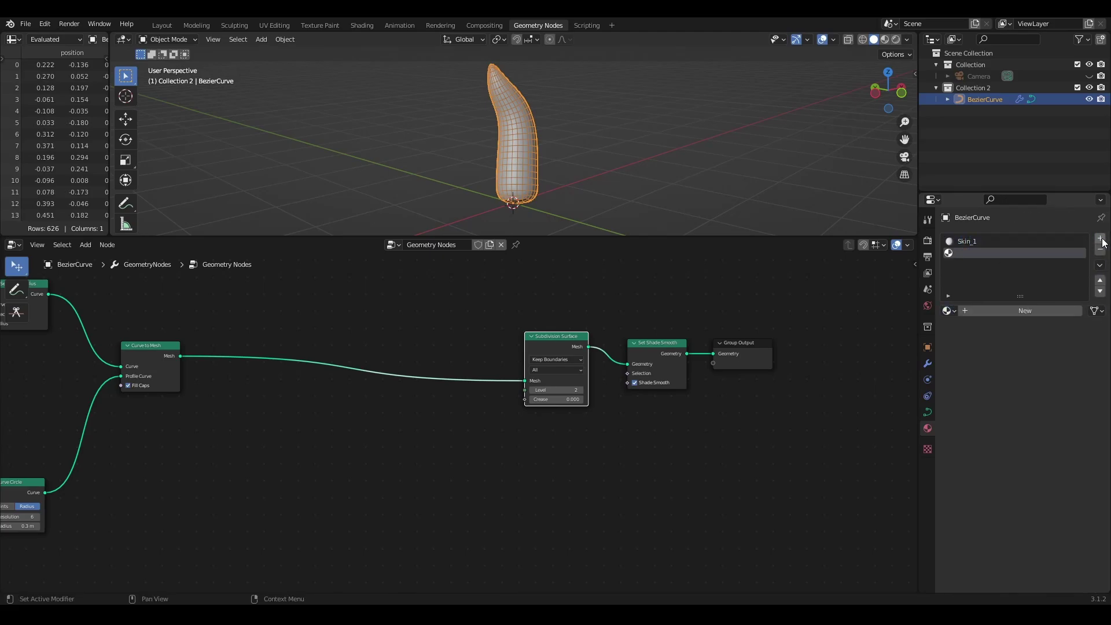
pyautogui.click(1023, 311)
pyautogui.doubleClick(976, 253)
pyautogui.press('Return')
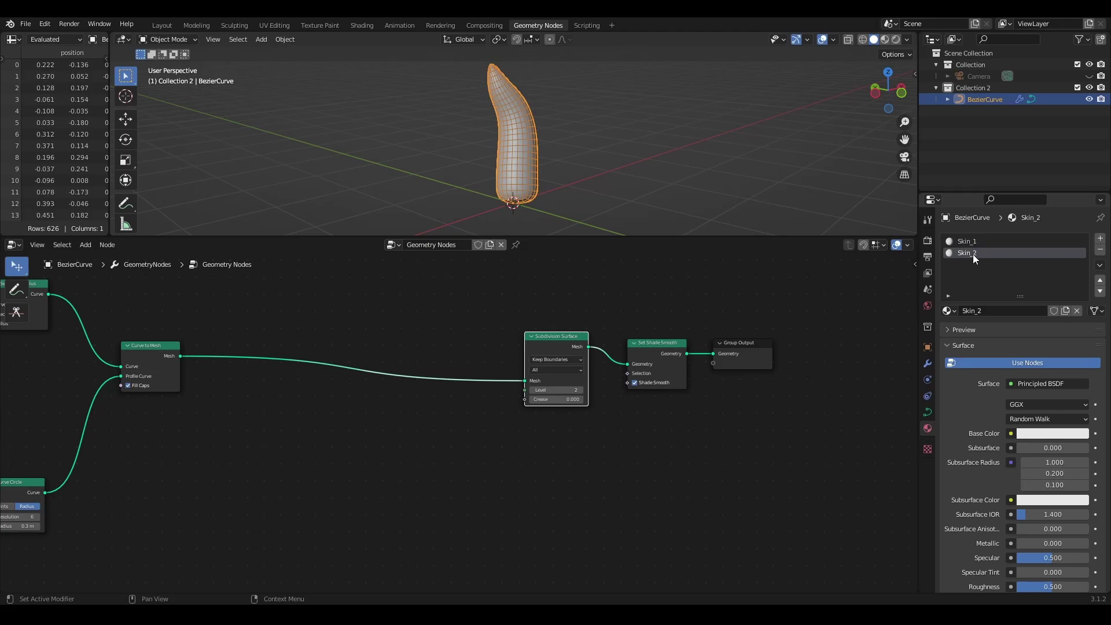
pyautogui.click(1100, 237)
pyautogui.click(1024, 311)
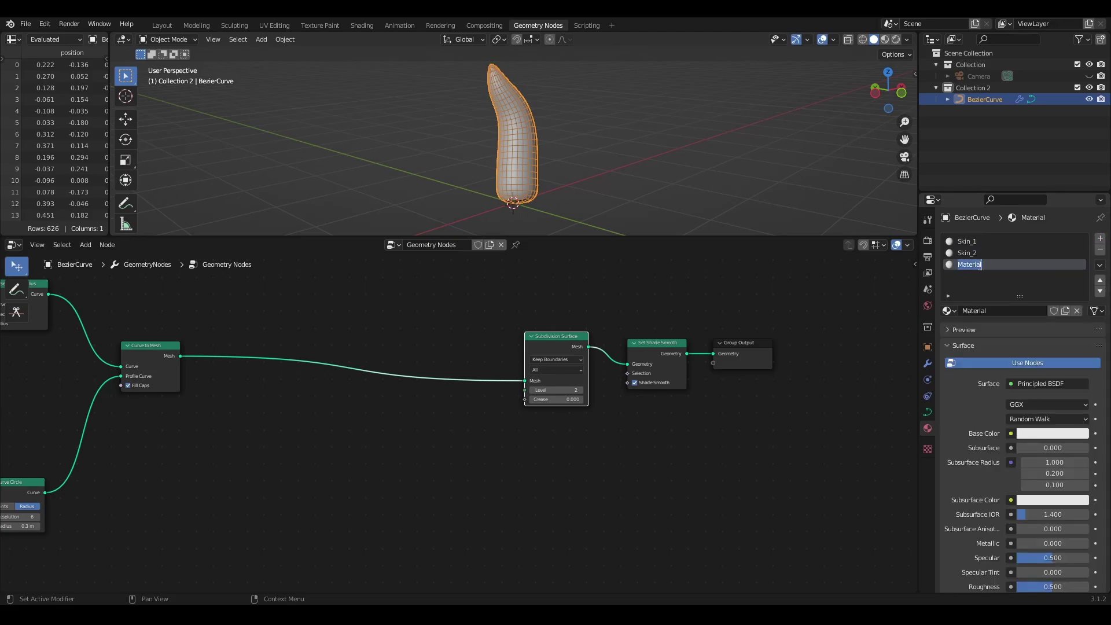
# Set Skin_1's viewport display color to a salmon red, about hue 0.014, saturation 0.713 and value 0.8.
pyautogui.scroll(-15, 982, 574)
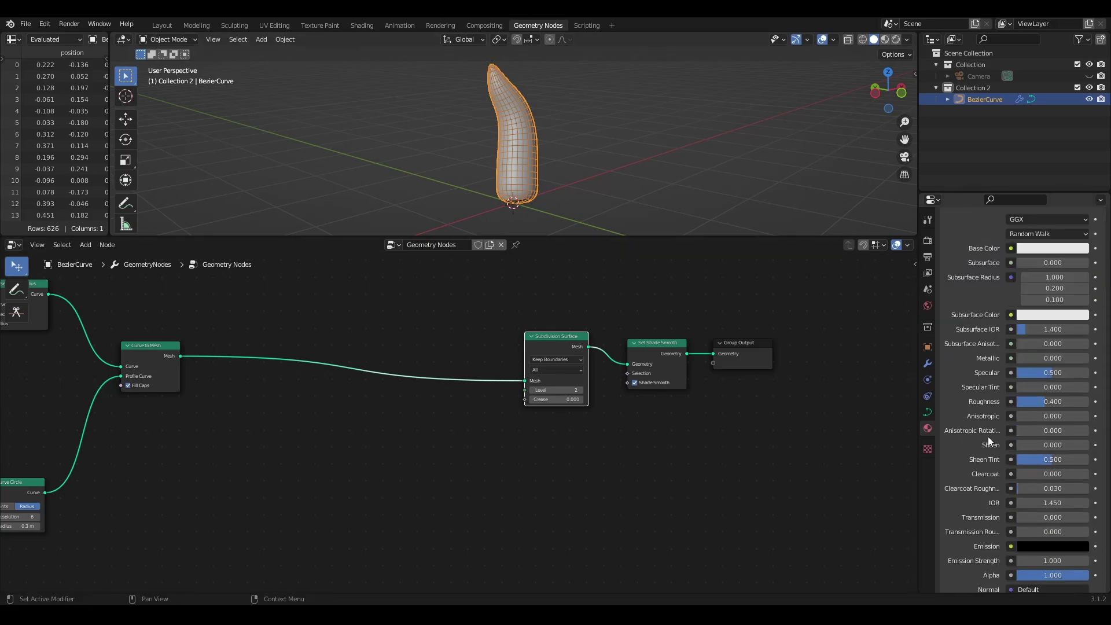
pyautogui.click(1016, 540)
pyautogui.moveTo(1029, 428); pyautogui.dragTo(1026, 435)
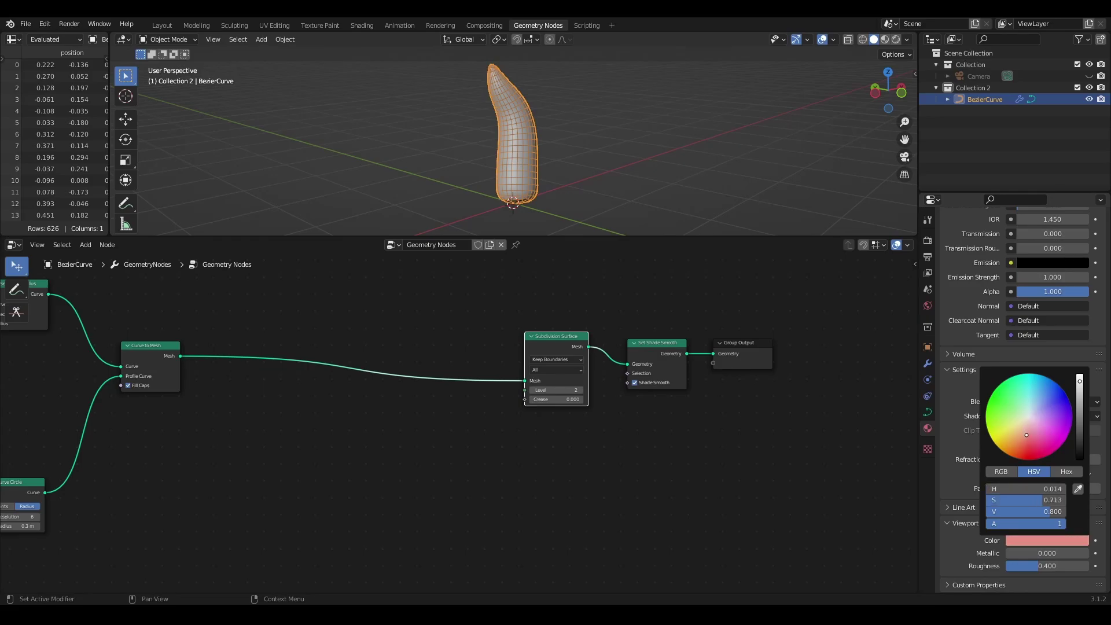
pyautogui.scroll(15, 977, 377)
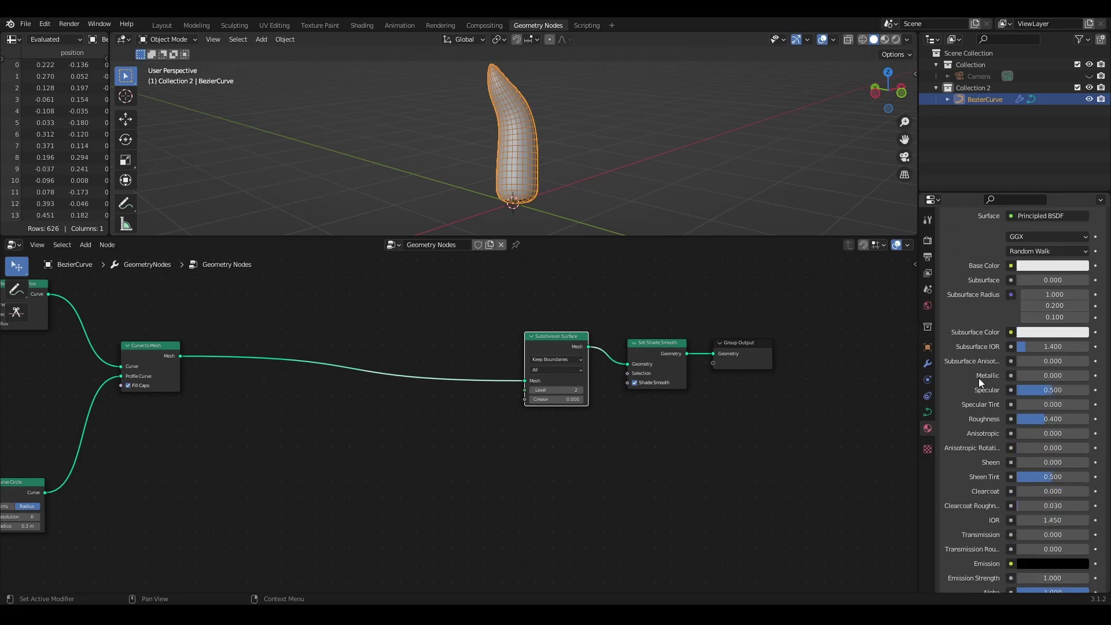
# Set Skin_2's viewport display color to a red shade.
pyautogui.scroll(-15, 978, 472)
pyautogui.click(1033, 544)
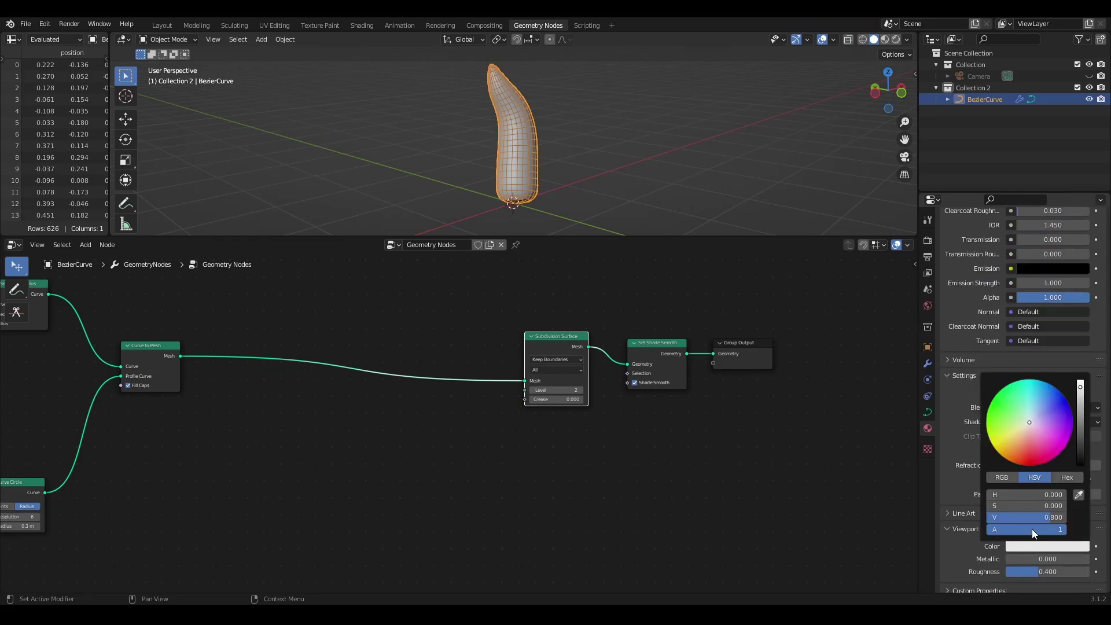
pyautogui.scroll(15, 974, 440)
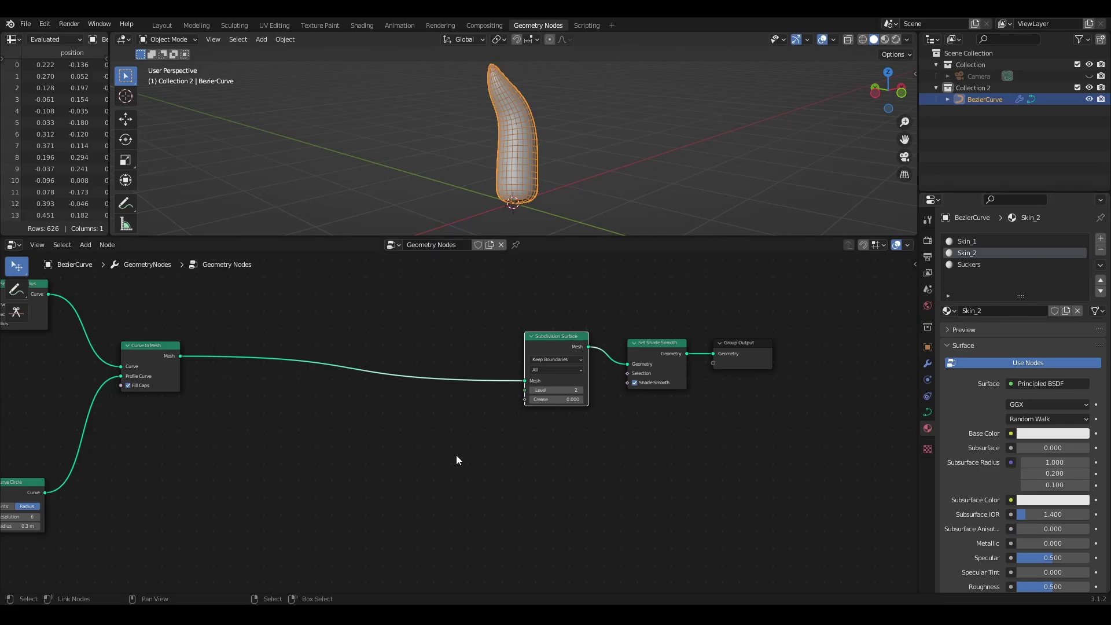
# Insert a Set Material node between Curve to Mesh and Subdivision Surface, and chain a duplicate of it right after.
pyautogui.keyDown('ctrl'); pyautogui.hscroll(-4, 475, 440); pyautogui.keyUp('ctrl')
pyautogui.hotkey('shift', 'a')
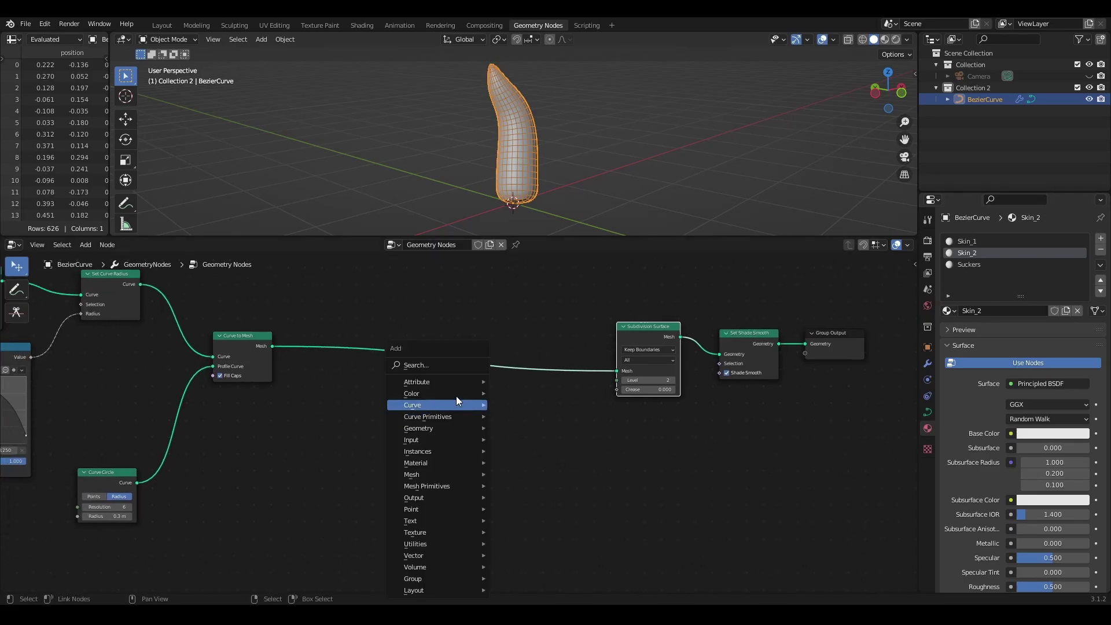
pyautogui.click(450, 365)
pyautogui.write('set m')
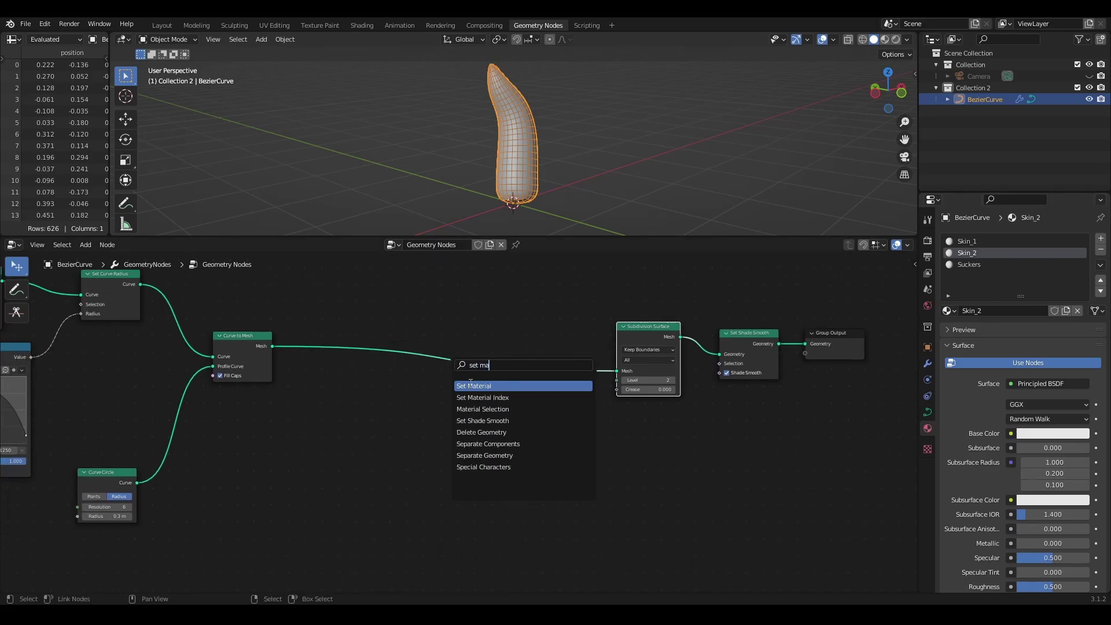
pyautogui.write('a')
pyautogui.click(470, 384)
pyautogui.scroll(4, 480, 371)
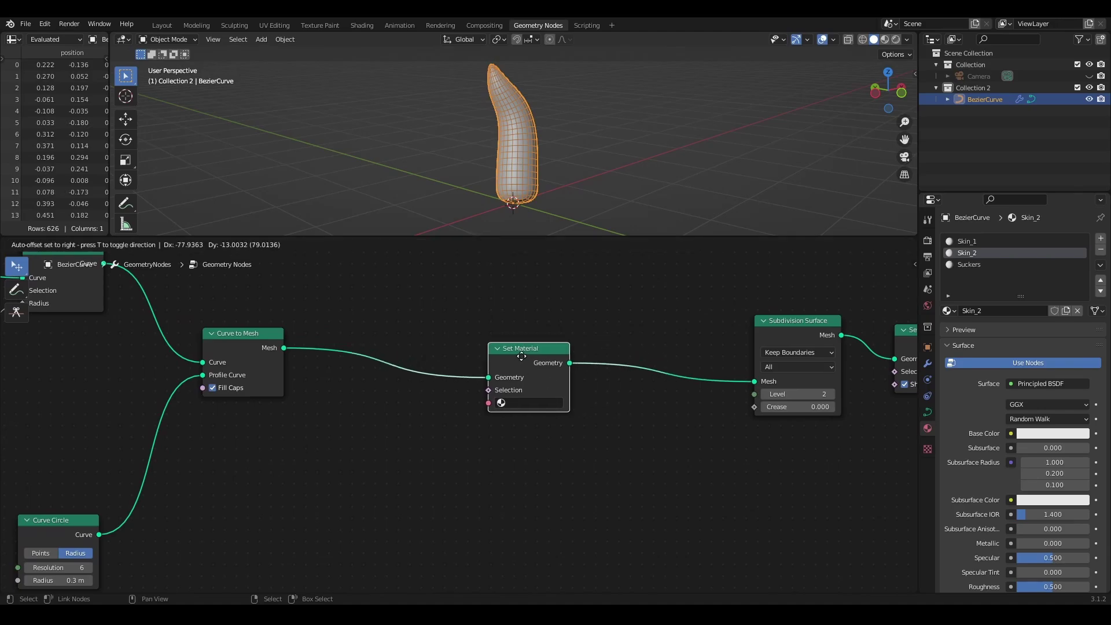
pyautogui.click(510, 356)
pyautogui.hotkey('shift', 'd')
pyautogui.click(660, 369)
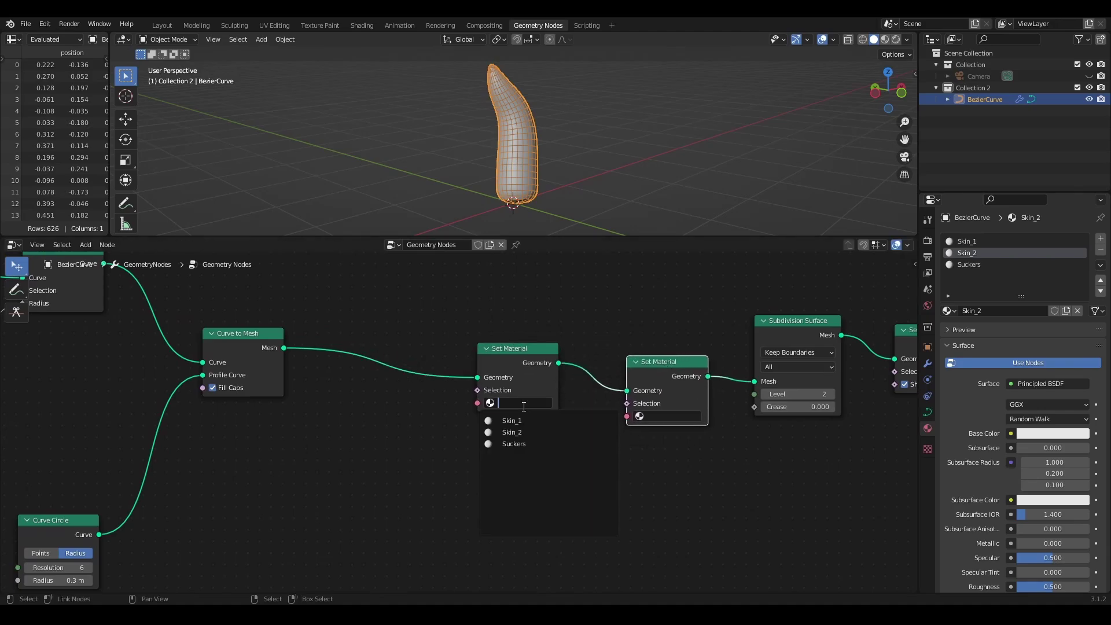
# Assign Skin_1 to the first Set Material node and Skin_2 to the second, and move the first one slightly higher.
pyautogui.click(525, 421)
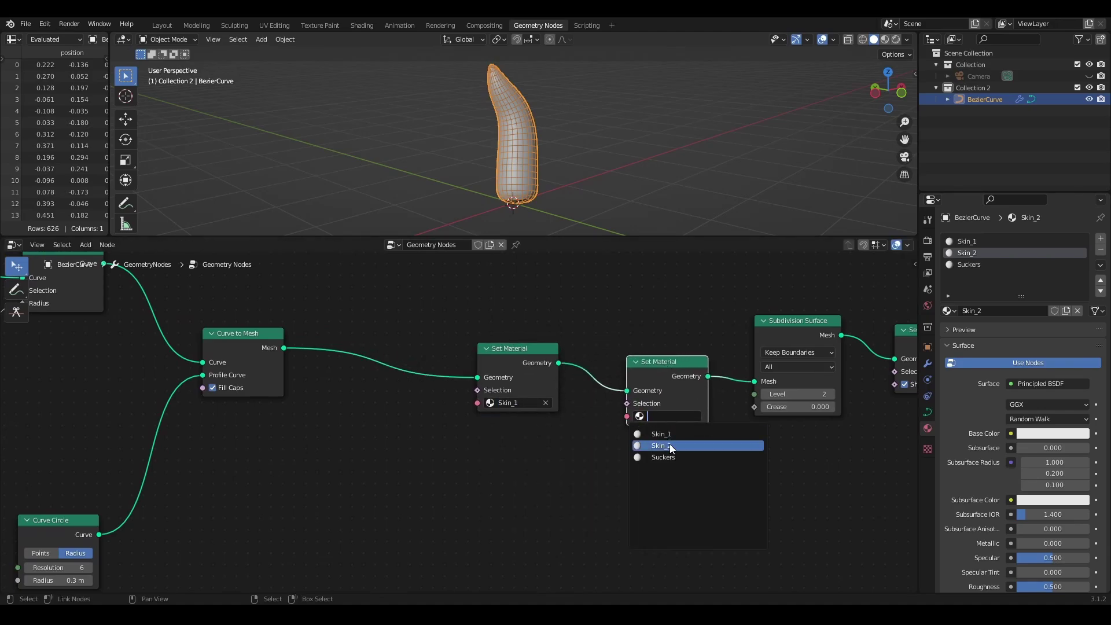
pyautogui.click(660, 446)
pyautogui.moveTo(515, 349); pyautogui.dragTo(526, 329)
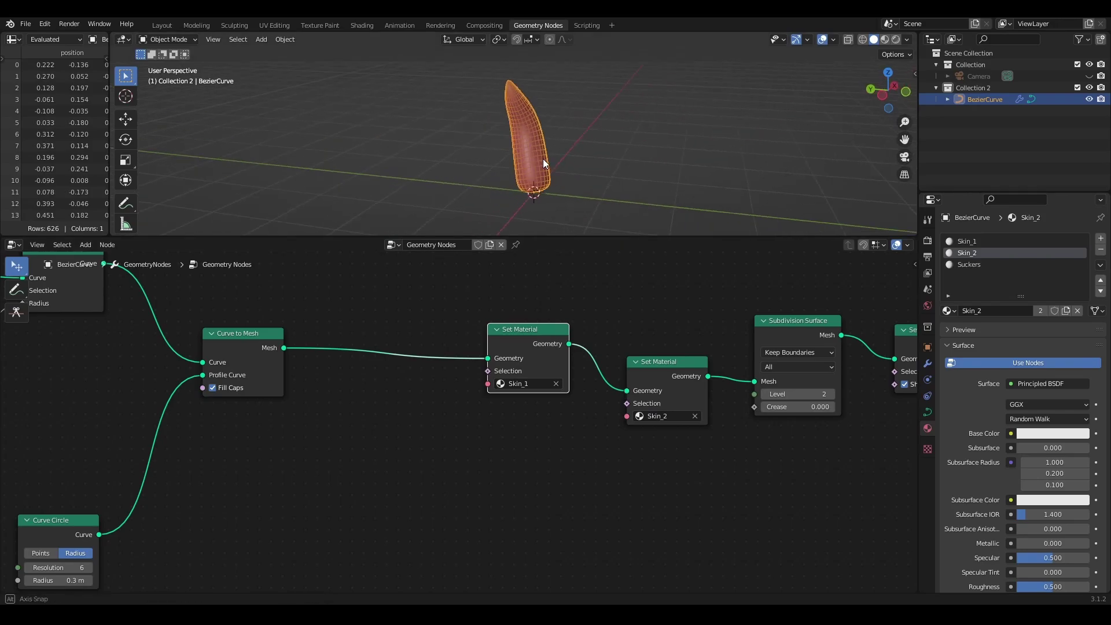
# Move the Set Material nodes and the nodes after them farther away from Curve to Mesh to free up space.
pyautogui.moveTo(627, 391); pyautogui.dragTo(762, 385)
pyautogui.hotkey('ctrl', 'z')
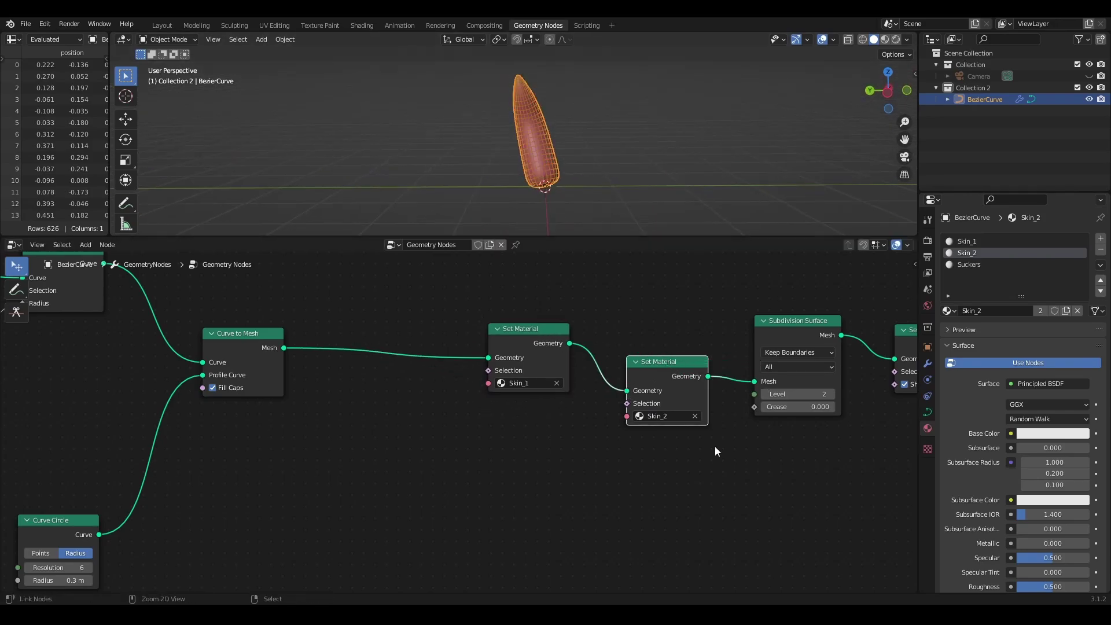
pyautogui.moveTo(671, 366); pyautogui.dragTo(672, 375)
pyautogui.scroll(2, 564, 98)
pyautogui.moveTo(564, 103); pyautogui.dragTo(530, 163, button='middle')
pyautogui.scroll(-5, 555, 394)
pyautogui.moveTo(469, 439); pyautogui.dragTo(376, 409, button='middle')
pyautogui.moveTo(877, 272); pyautogui.dragTo(411, 443)
pyautogui.moveTo(440, 324); pyautogui.dragTo(713, 329)
# Lower the Subdivision Surface node's level to 0.
pyautogui.moveTo(427, 438); pyautogui.dragTo(79, 460, button='middle')
pyautogui.scroll(4, 589, 381)
pyautogui.click(525, 387)
pyautogui.click(525, 387)
pyautogui.scroll(-2, 541, 171)
pyautogui.moveTo(537, 172); pyautogui.dragTo(580, 170, button='middle')
pyautogui.moveTo(334, 456); pyautogui.dragTo(468, 426, button='middle')
# Insert a Capture Attribute node between Curve Circle and the Profile Curve input of Curve to Mesh.
pyautogui.moveTo(496, 281); pyautogui.dragTo(487, 300)
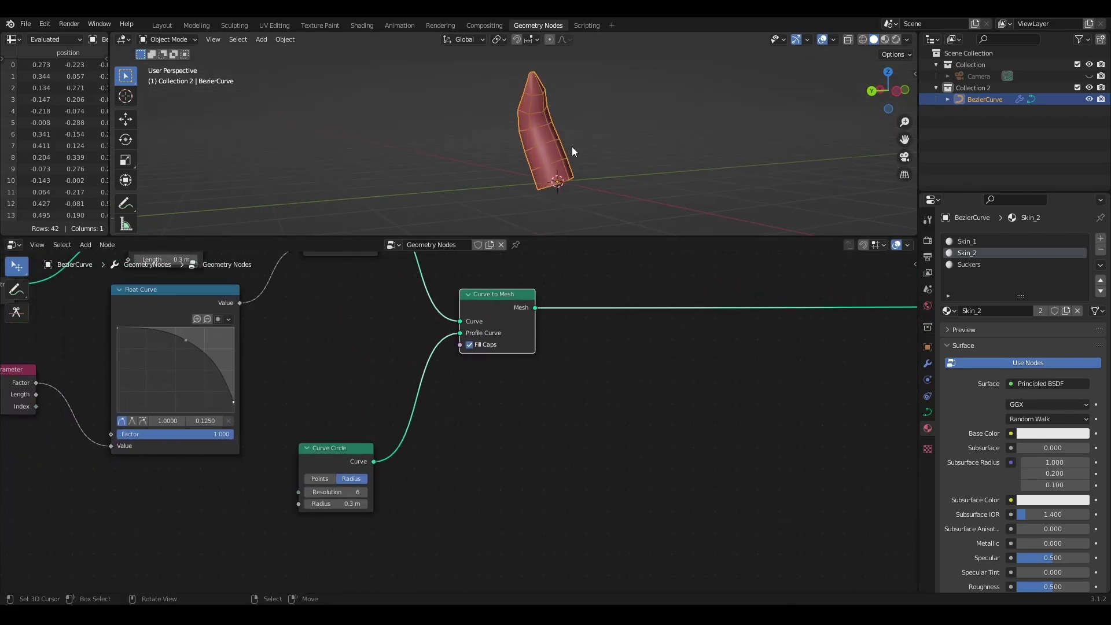
pyautogui.moveTo(572, 150); pyautogui.dragTo(486, 172, button='middle')
pyautogui.scroll(-3, 617, 426)
pyautogui.moveTo(617, 426); pyautogui.dragTo(492, 409, button='middle')
pyautogui.scroll(4, 396, 450)
pyautogui.moveTo(395, 450); pyautogui.dragTo(458, 426, button='middle')
pyautogui.hotkey('shift', 'a')
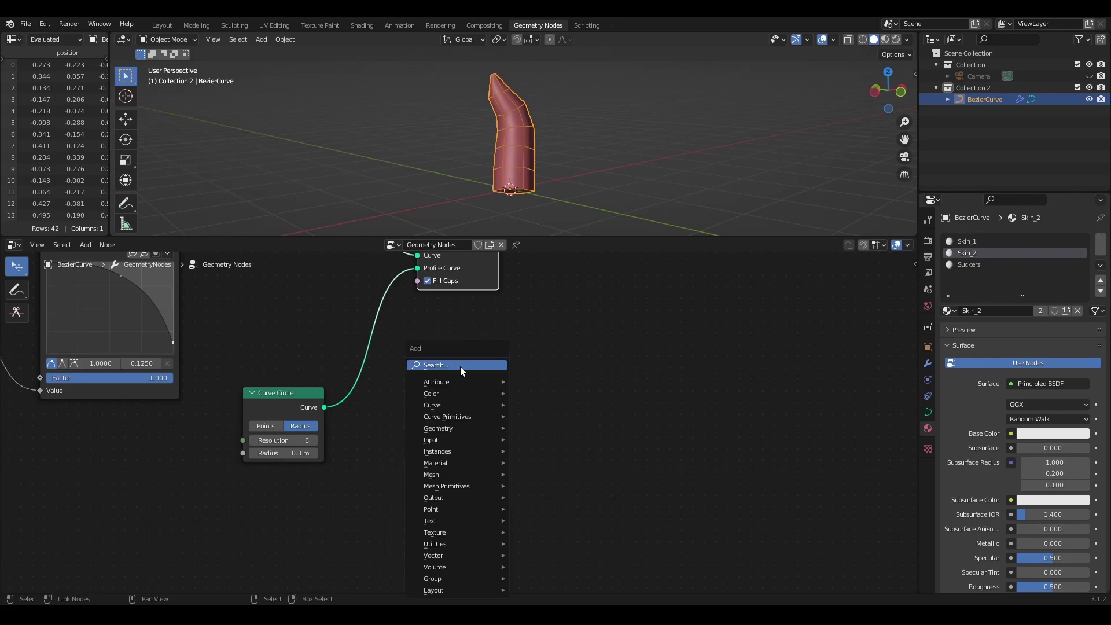
pyautogui.click(461, 366)
pyautogui.write('cap')
pyautogui.click(513, 387)
pyautogui.click(398, 366)
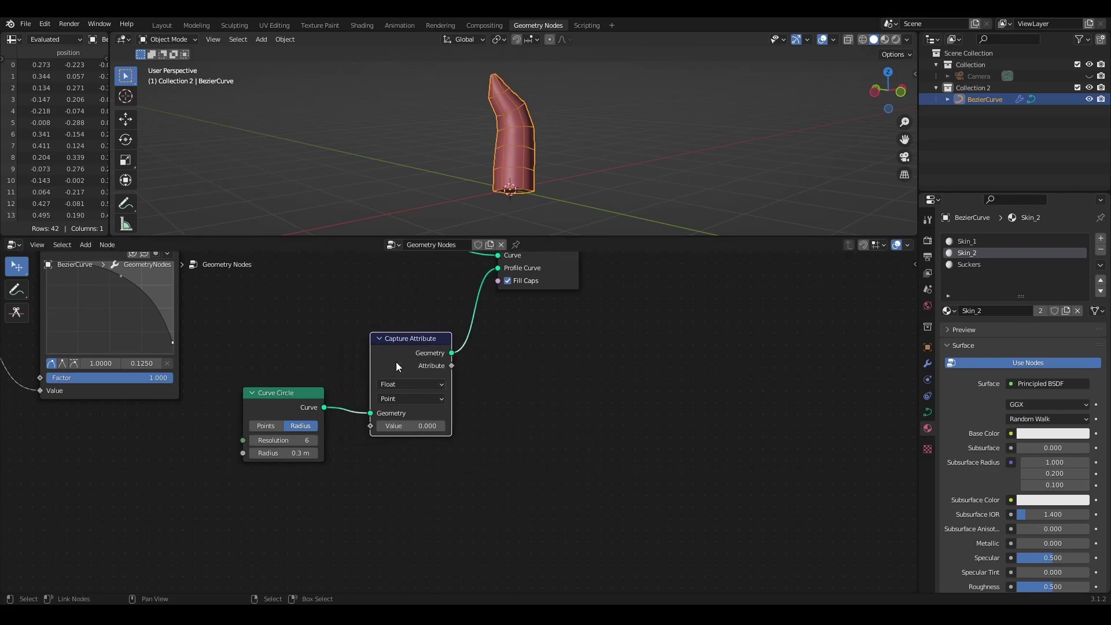
# Add a Spline Parameter node below Curve Circle and connect its Index to the Capture Attribute node's Value.
pyautogui.moveTo(290, 405); pyautogui.dragTo(279, 428)
pyautogui.scroll(1, 456, 406)
pyautogui.moveTo(519, 420); pyautogui.dragTo(442, 418, button='middle')
pyautogui.moveTo(300, 455); pyautogui.dragTo(387, 416, button='middle')
pyautogui.moveTo(260, 371); pyautogui.dragTo(260, 320)
pyautogui.moveTo(247, 458); pyautogui.dragTo(342, 450, button='middle')
pyautogui.hotkey('shift', 'a')
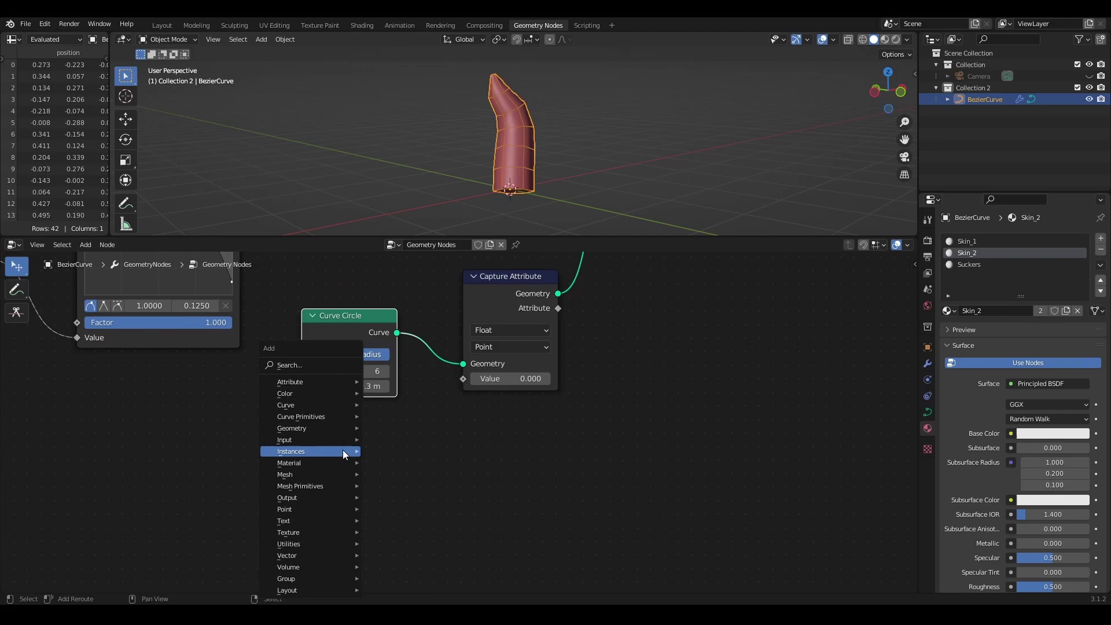
pyautogui.click(321, 363)
pyautogui.write('spl')
pyautogui.click(374, 430)
pyautogui.click(356, 496)
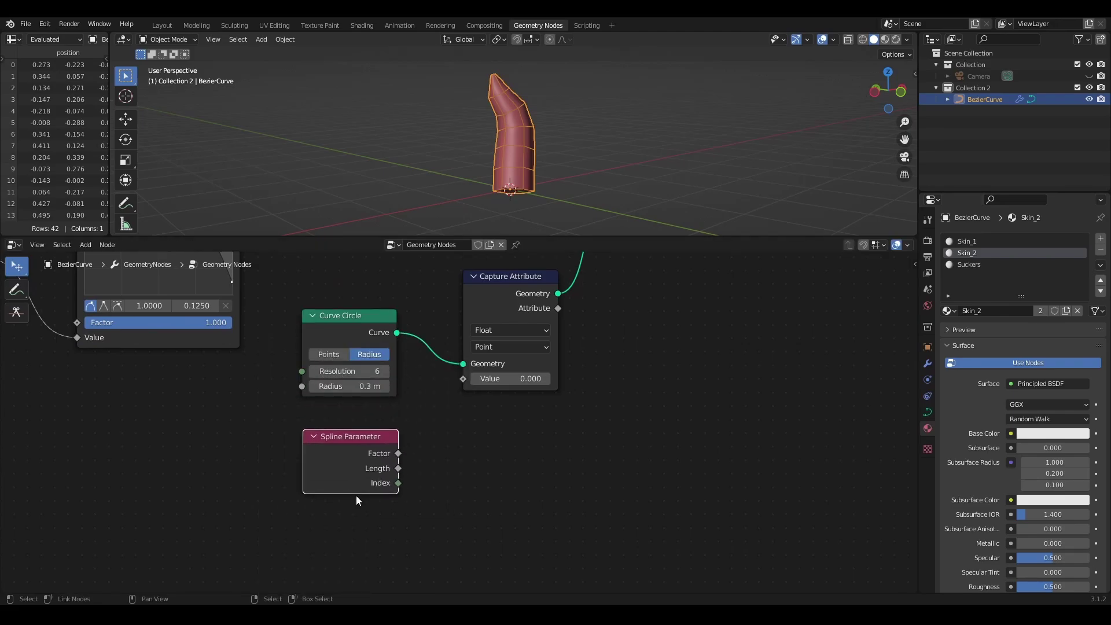
pyautogui.moveTo(398, 483); pyautogui.dragTo(471, 381)
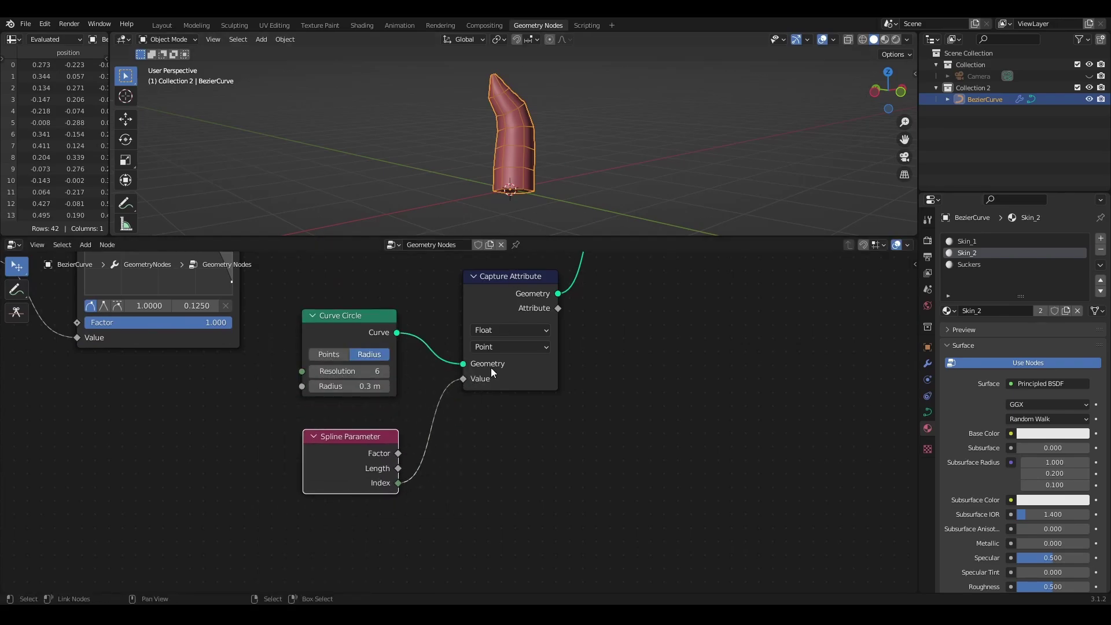
# Add a Combine XYZ node beside Capture Attribute and connect the captured Attribute to its X input.
pyautogui.scroll(-2, 551, 447)
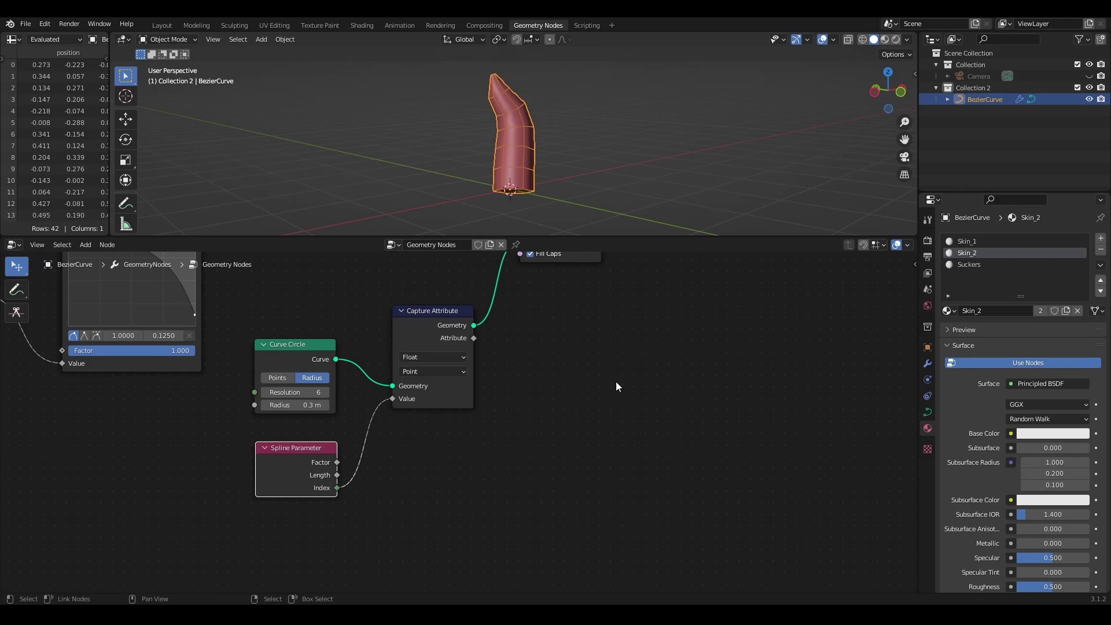
pyautogui.scroll(-2, 610, 383)
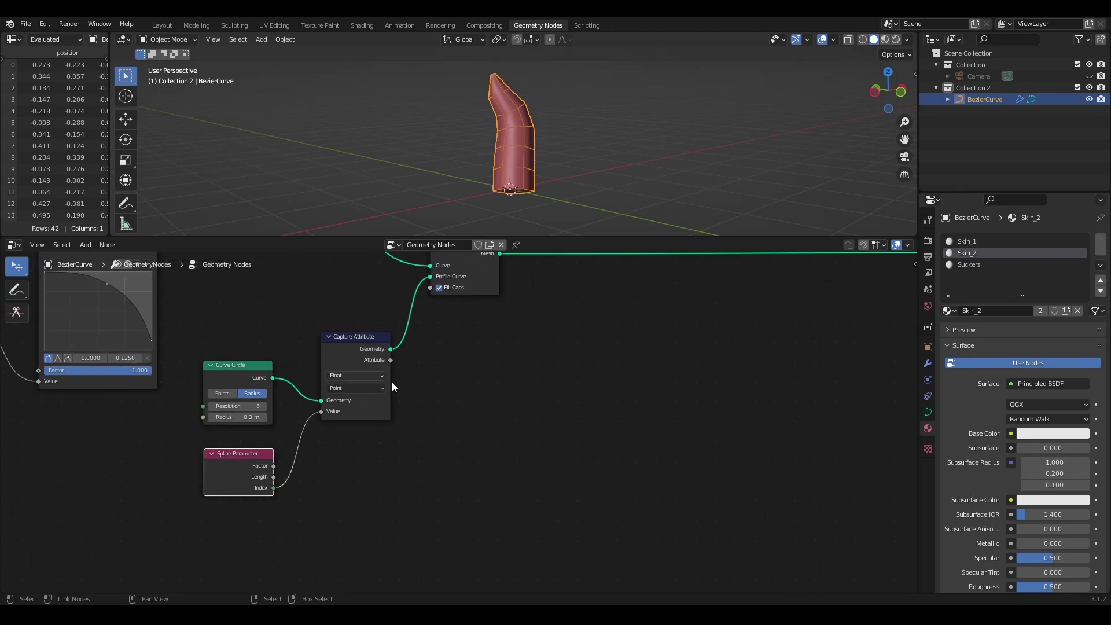
pyautogui.scroll(-2, 560, 376)
pyautogui.moveTo(563, 377); pyautogui.dragTo(443, 391, button='middle')
pyautogui.scroll(4, 371, 397)
pyautogui.moveTo(347, 397); pyautogui.dragTo(427, 395, button='middle')
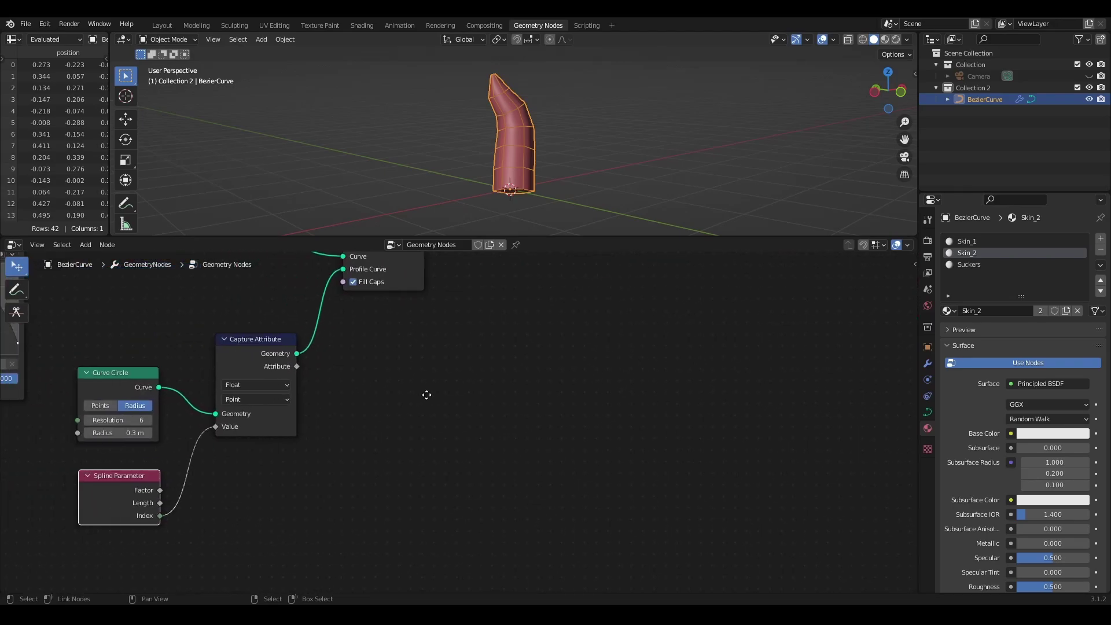
pyautogui.hotkey('shift', 'a')
pyautogui.write('xyz')
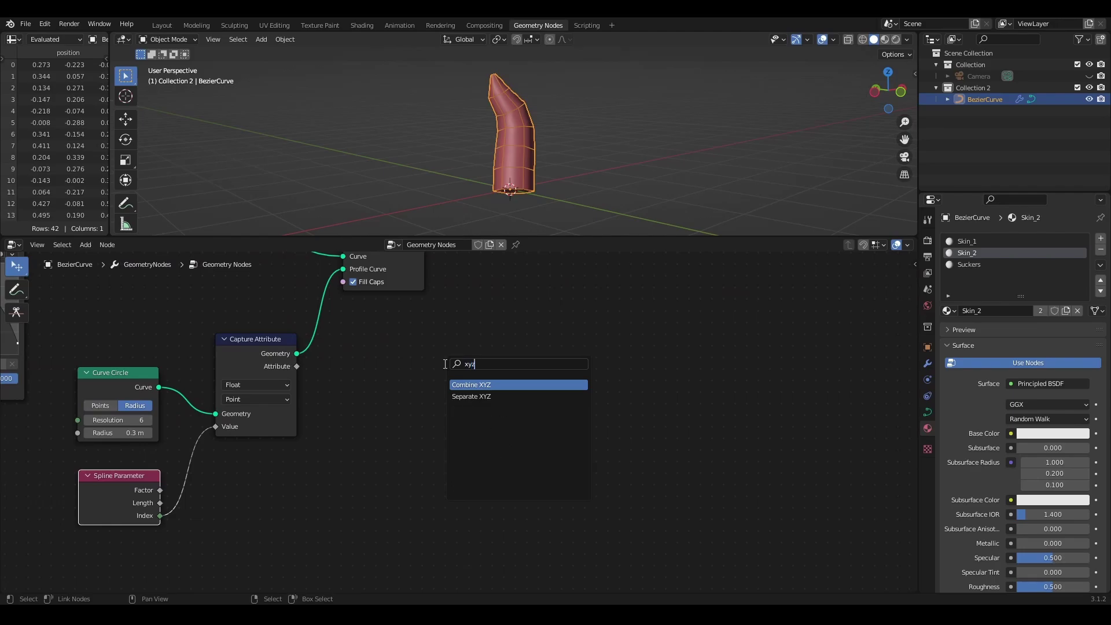
pyautogui.click(493, 385)
pyautogui.click(407, 371)
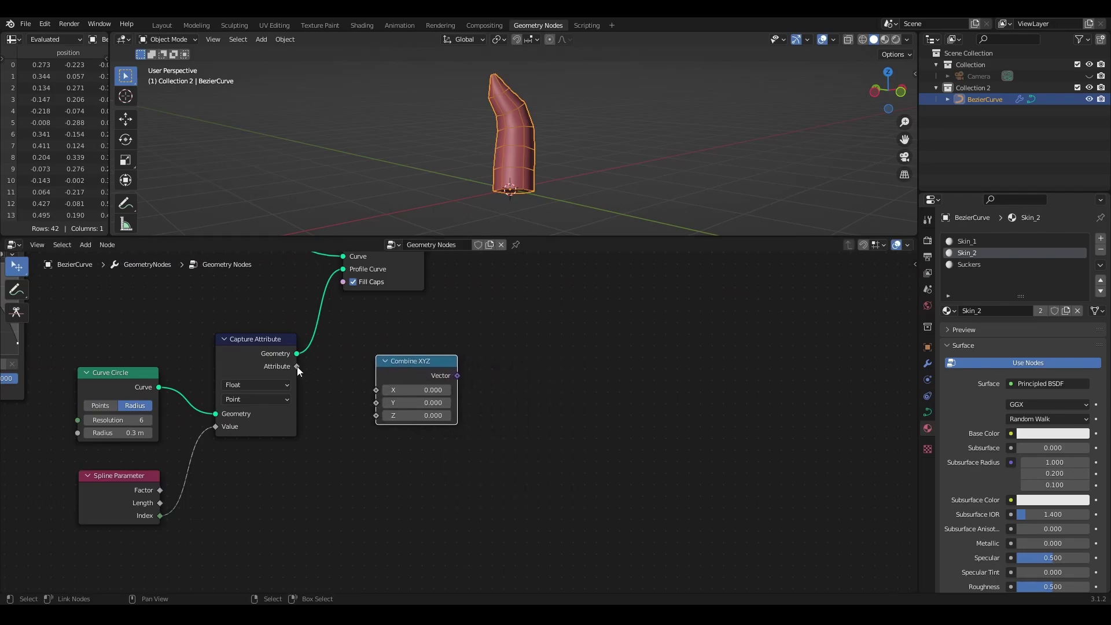
pyautogui.moveTo(297, 367); pyautogui.dragTo(378, 390)
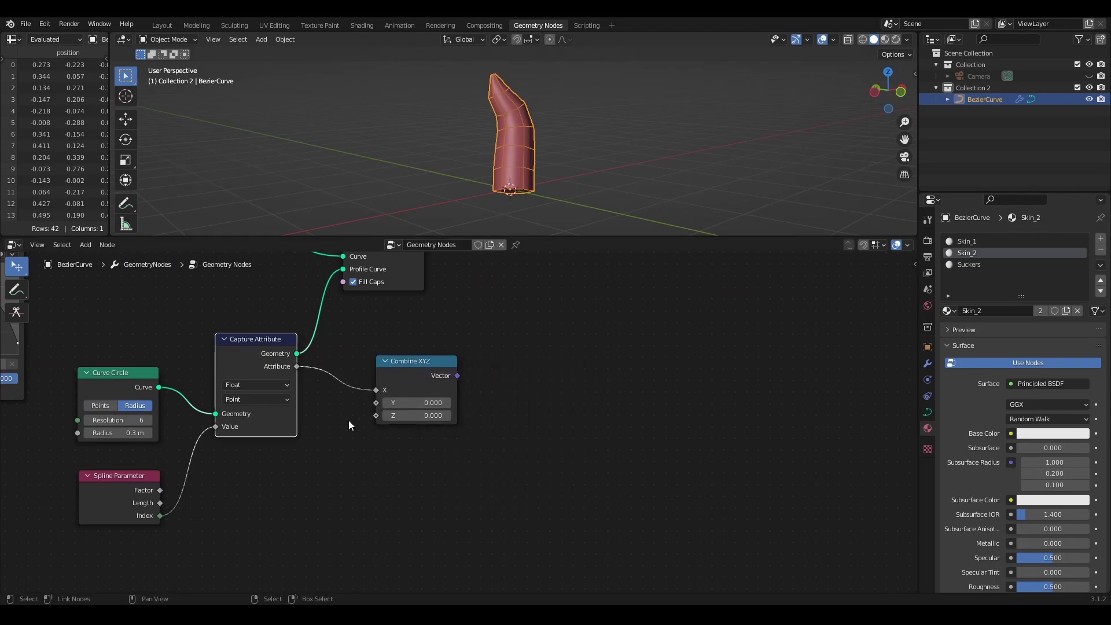
pyautogui.scroll(-1, 528, 392)
pyautogui.moveTo(529, 392); pyautogui.dragTo(479, 398, button='middle')
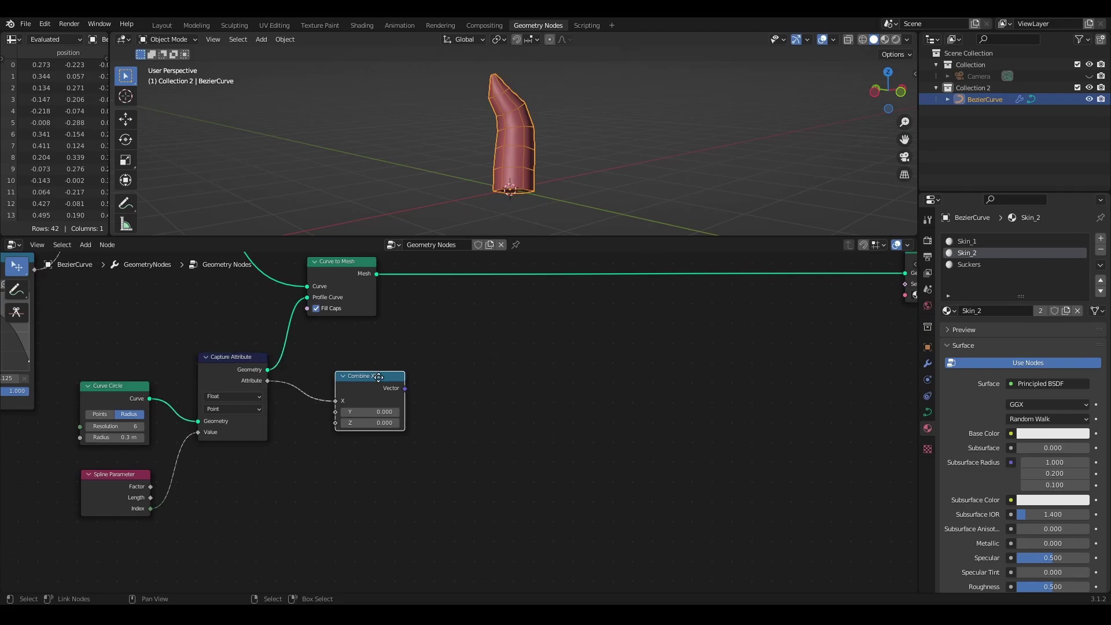
pyautogui.moveTo(379, 377); pyautogui.dragTo(377, 369)
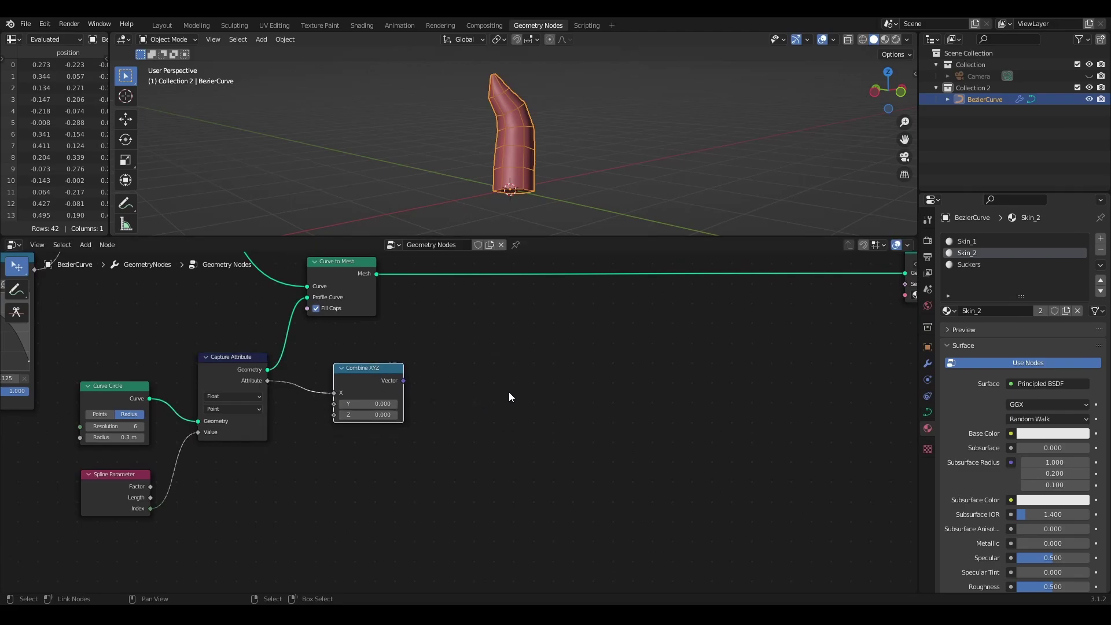
# Add a float Greater Than comparison node and connect the Combine XYZ vector to its A input.
pyautogui.scroll(-1, 509, 391)
pyautogui.moveTo(508, 391); pyautogui.dragTo(463, 421, button='middle')
pyautogui.hotkey('shift', 'a')
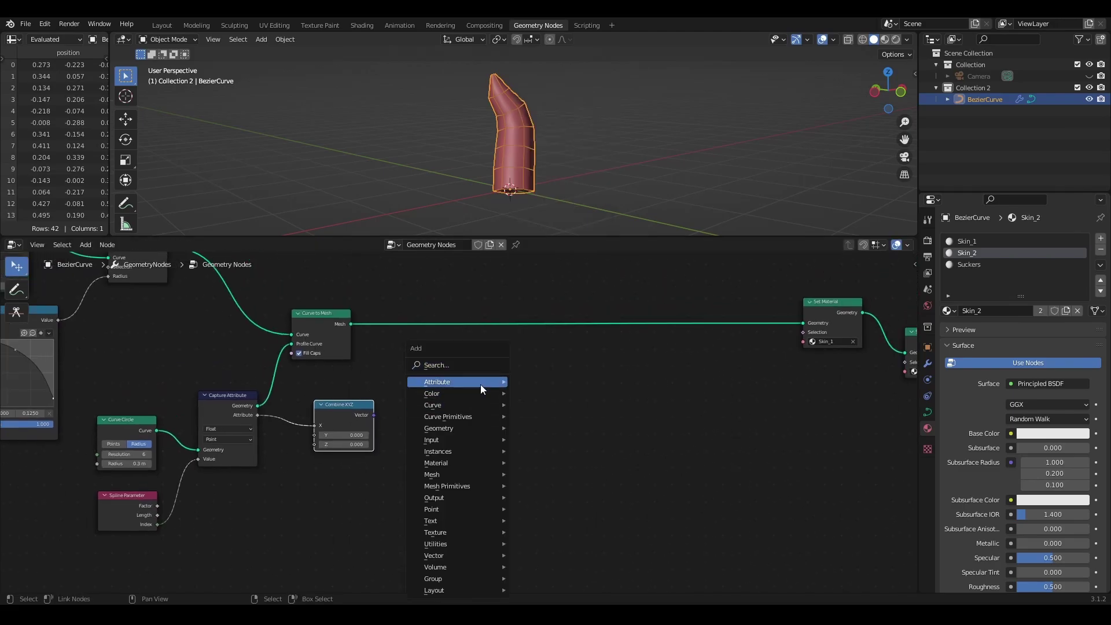
pyautogui.click(468, 362)
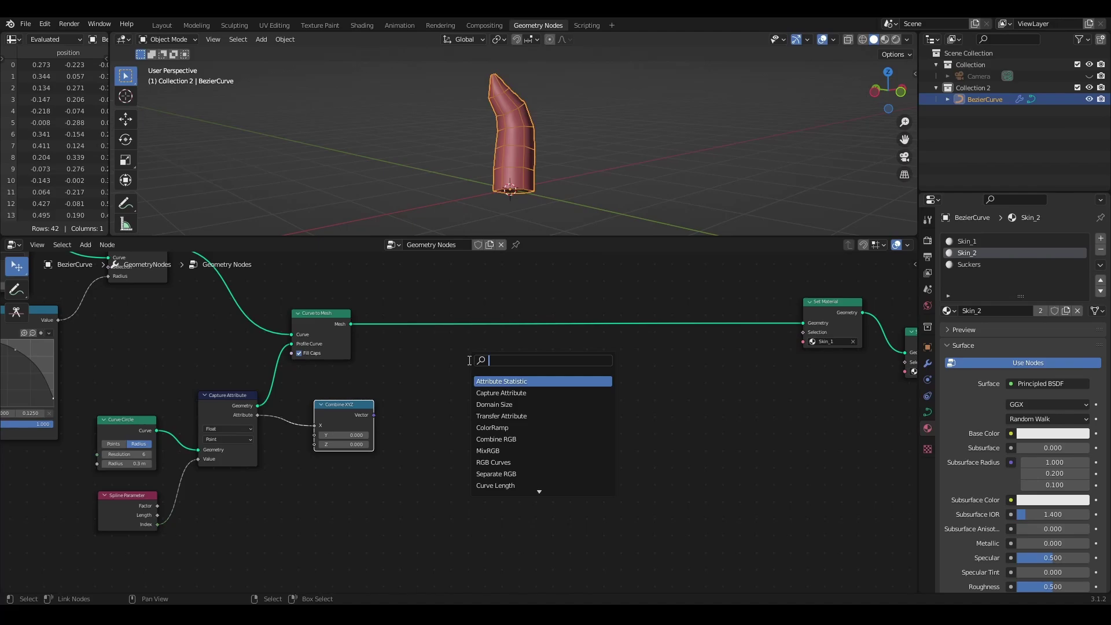
pyautogui.press('Return')
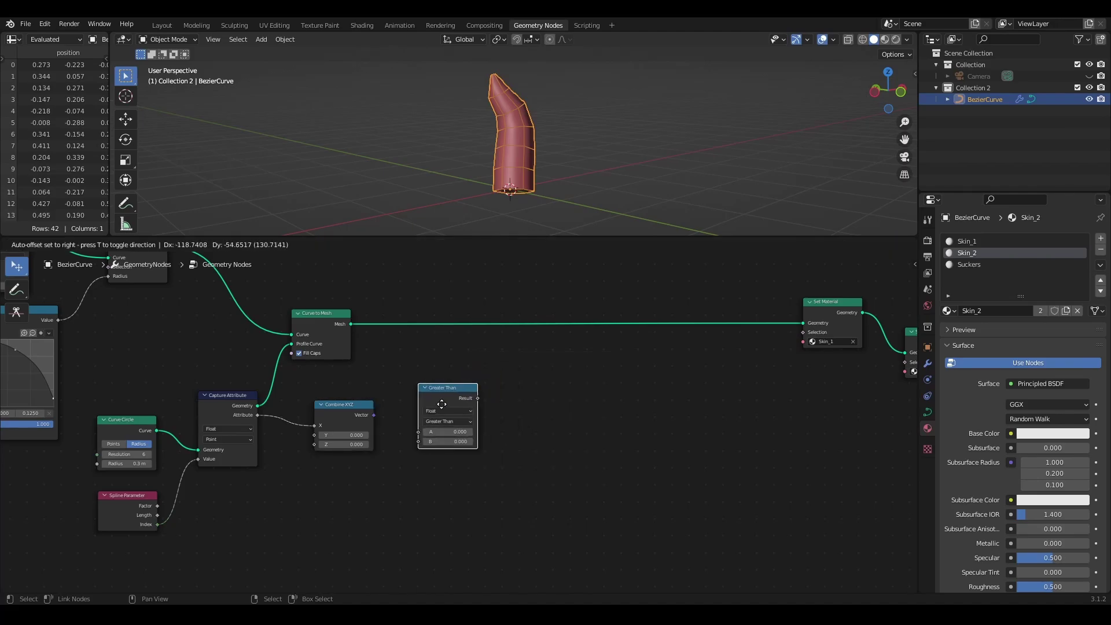
pyautogui.click(454, 393)
pyautogui.scroll(2, 463, 419)
pyautogui.moveTo(542, 391); pyautogui.dragTo(595, 374, button='middle')
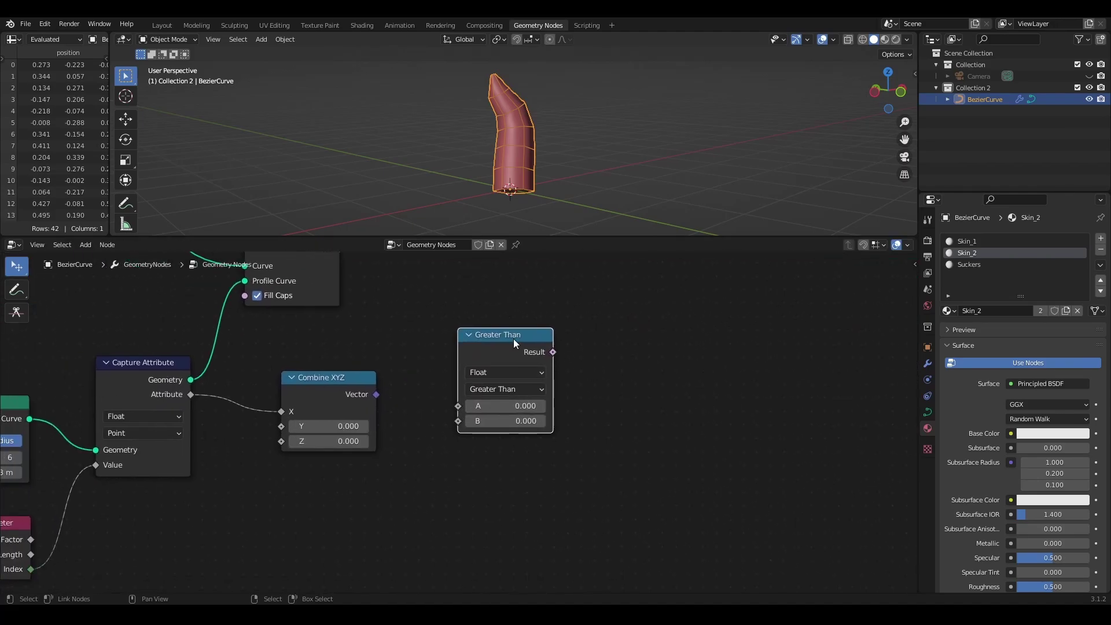
pyautogui.moveTo(513, 339); pyautogui.dragTo(528, 321)
pyautogui.moveTo(377, 402); pyautogui.dragTo(473, 391)
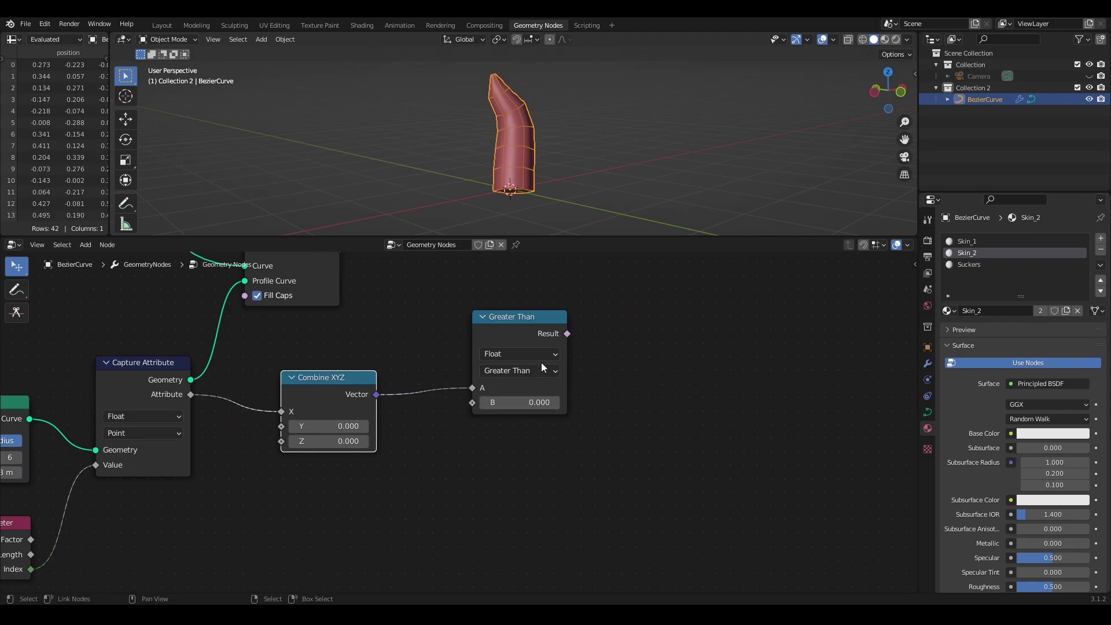
# Link the Greater Than result to the Skin_1 Set Material node's Selection, and reroute that link to the Skin_2 node's Selection.
pyautogui.scroll(-2, 541, 362)
pyautogui.moveTo(540, 362); pyautogui.dragTo(464, 411, button='middle')
pyautogui.moveTo(362, 398); pyautogui.dragTo(724, 349)
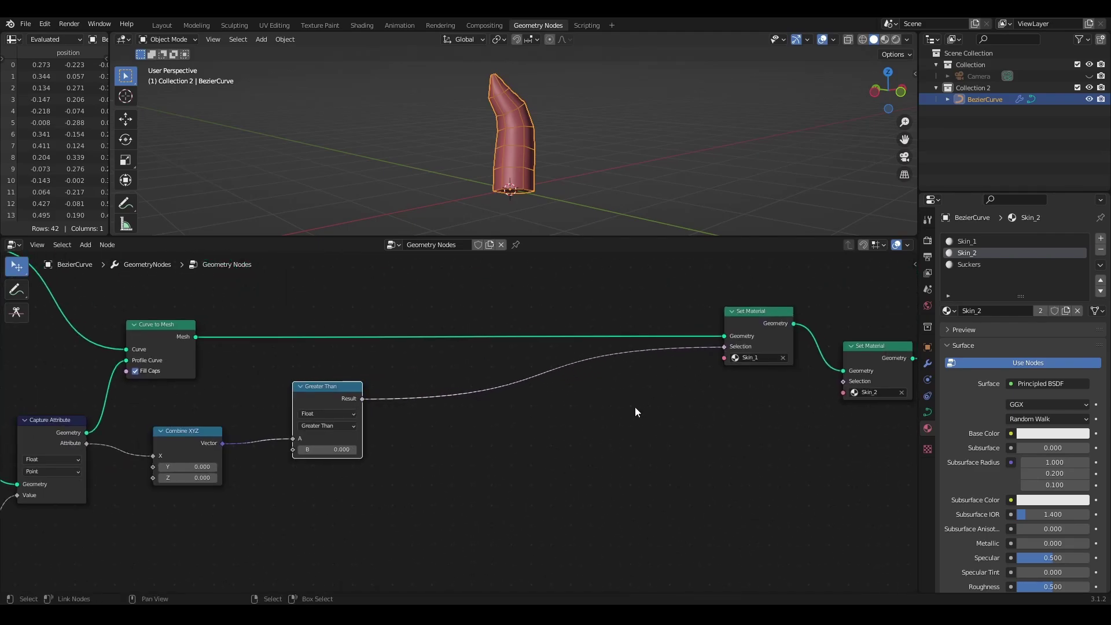
pyautogui.scroll(1, 473, 423)
pyautogui.moveTo(322, 416); pyautogui.dragTo(470, 414, button='middle')
pyautogui.scroll(3, 515, 145)
pyautogui.scroll(-3, 515, 146)
pyautogui.moveTo(515, 146); pyautogui.dragTo(601, 208, button='middle')
pyautogui.scroll(-3, 746, 376)
pyautogui.moveTo(769, 397); pyautogui.dragTo(540, 378, button='middle')
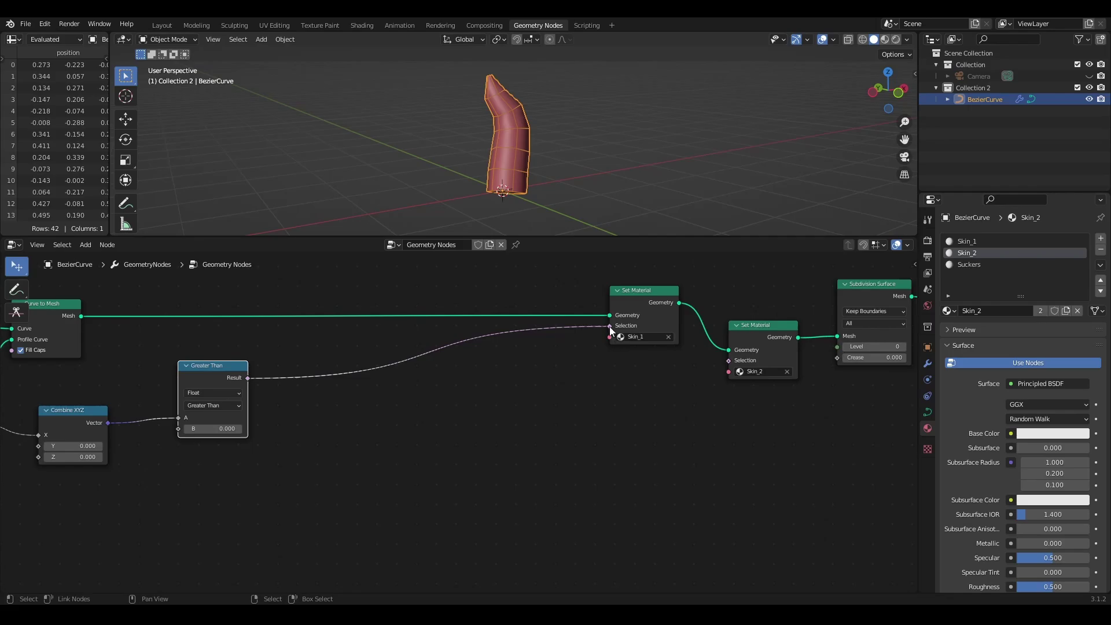
pyautogui.moveTo(609, 326); pyautogui.dragTo(735, 359)
# Set the Greater Than node's B threshold to 1.100.
pyautogui.scroll(2, 480, 174)
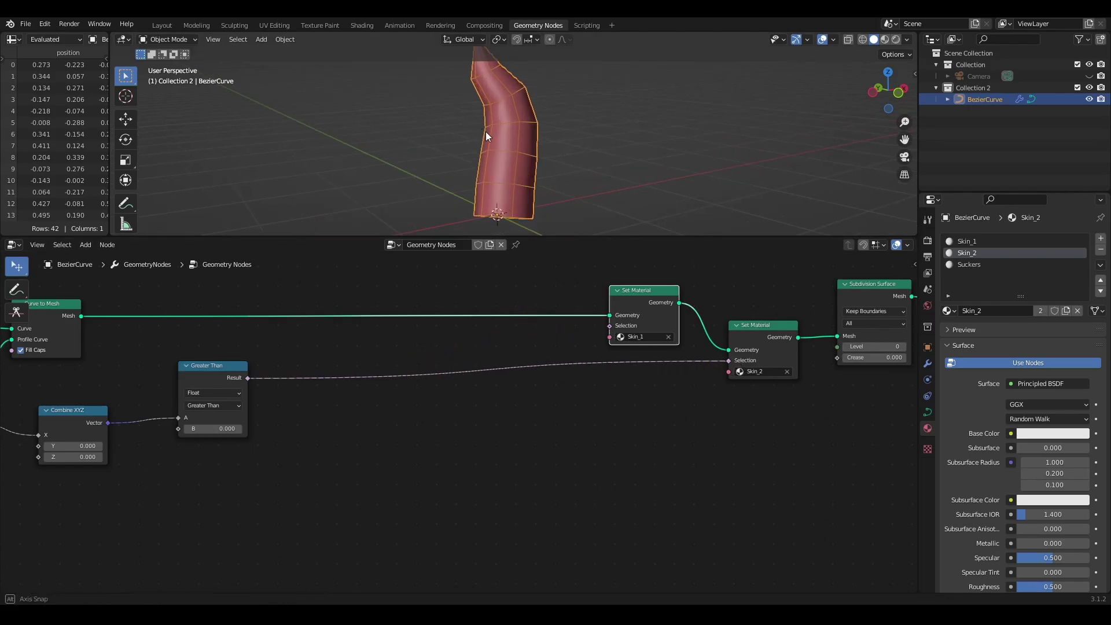
pyautogui.moveTo(485, 131); pyautogui.dragTo(520, 151, button='middle')
pyautogui.moveTo(231, 428); pyautogui.dragTo(357, 411, button='middle')
pyautogui.scroll(2, 358, 411)
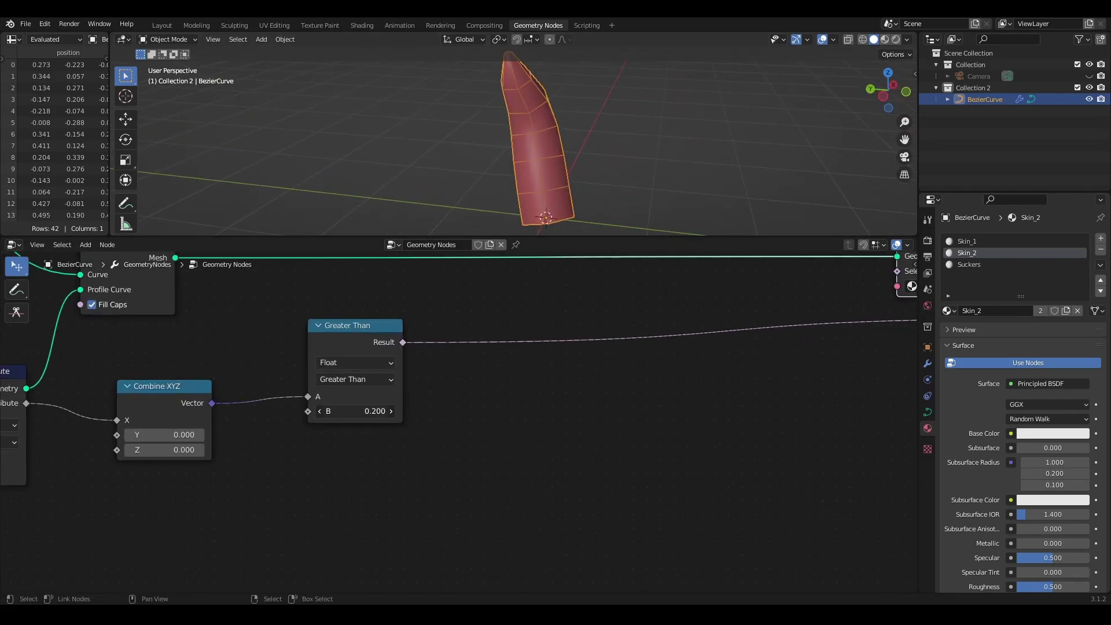
pyautogui.moveTo(355, 411); pyautogui.dragTo(357, 412)
pyautogui.moveTo(488, 127); pyautogui.dragTo(483, 103, button='middle')
pyautogui.moveTo(398, 377); pyautogui.dragTo(401, 410)
# Reposition the Combine XYZ and Greater Than nodes, placing Greater Than lower to leave room above it.
pyautogui.scroll(-4, 694, 324)
pyautogui.moveTo(845, 375); pyautogui.dragTo(812, 356, button='middle')
pyautogui.moveTo(243, 443); pyautogui.dragTo(480, 380, button='middle')
pyautogui.moveTo(457, 325); pyautogui.dragTo(474, 323)
pyautogui.click(584, 298)
pyautogui.keyDown('shift'); pyautogui.click(471, 321); pyautogui.keyUp('shift')
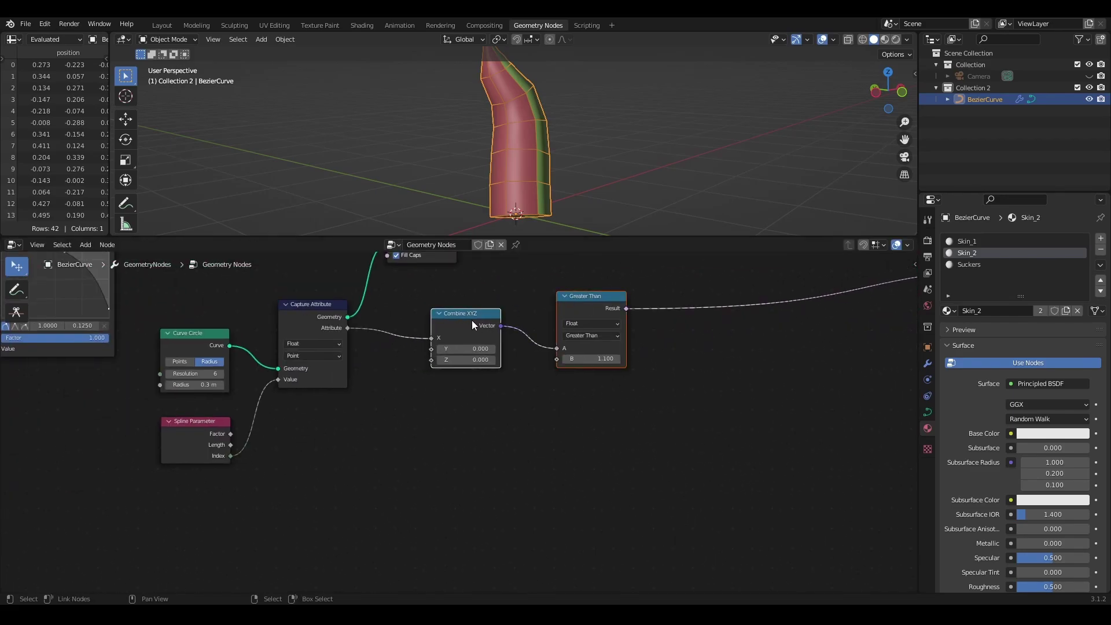
pyautogui.moveTo(583, 304); pyautogui.dragTo(591, 388)
pyautogui.moveTo(493, 402); pyautogui.dragTo(490, 333)
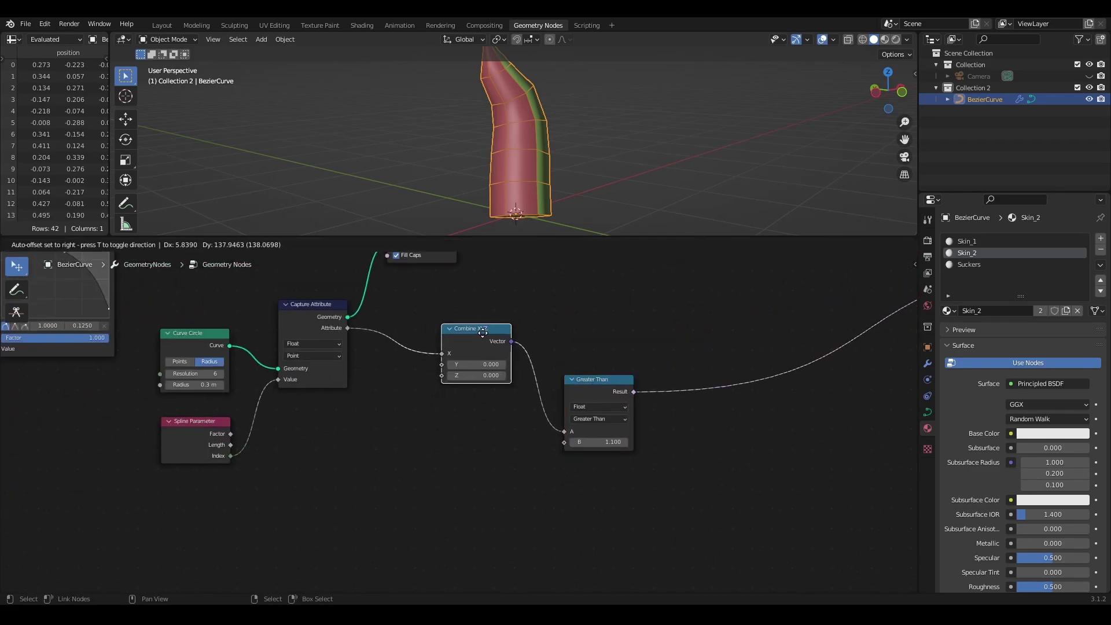
# Duplicate the Greater Than node above the original and change the copy's operation to Less Than or Equal.
pyautogui.click(594, 384)
pyautogui.hotkey('shift', 'd')
pyautogui.click(602, 287)
pyautogui.scroll(3, 555, 324)
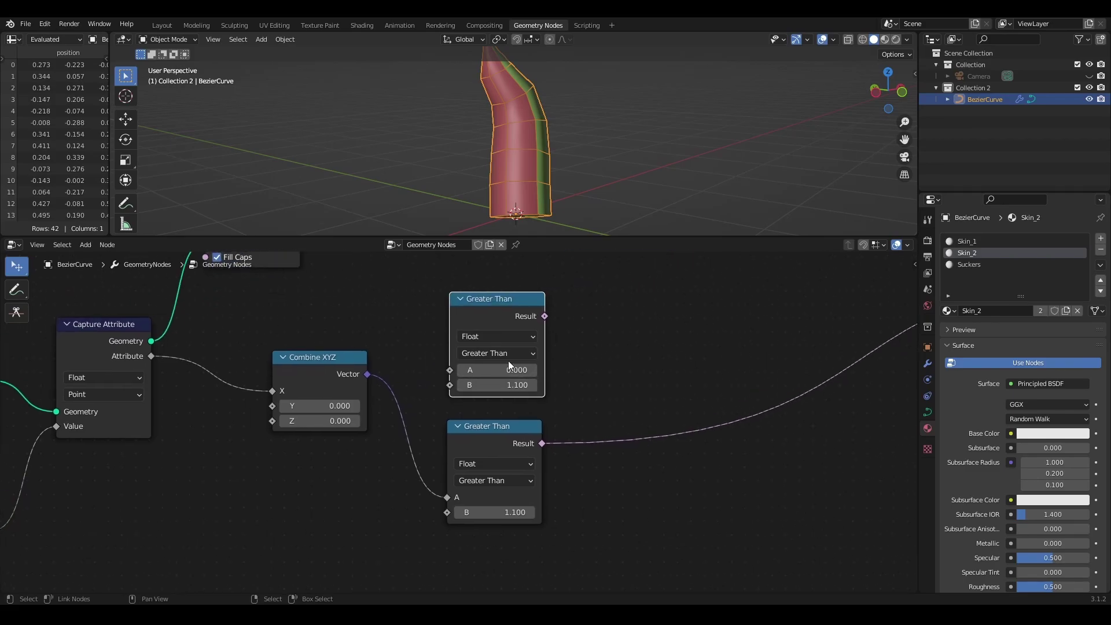
pyautogui.click(498, 353)
pyautogui.click(515, 385)
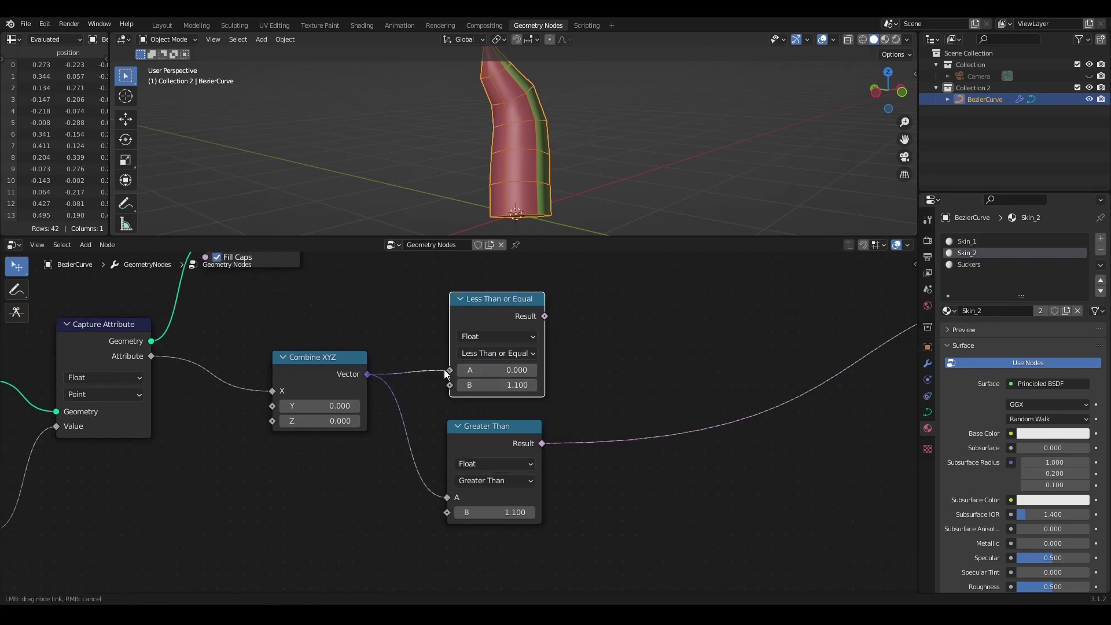
# Connect the Combine XYZ vector to the Less Than or Equal node's A, and its result to the Skin_1 Set Material node's Selection.
pyautogui.scroll(-2, 463, 374)
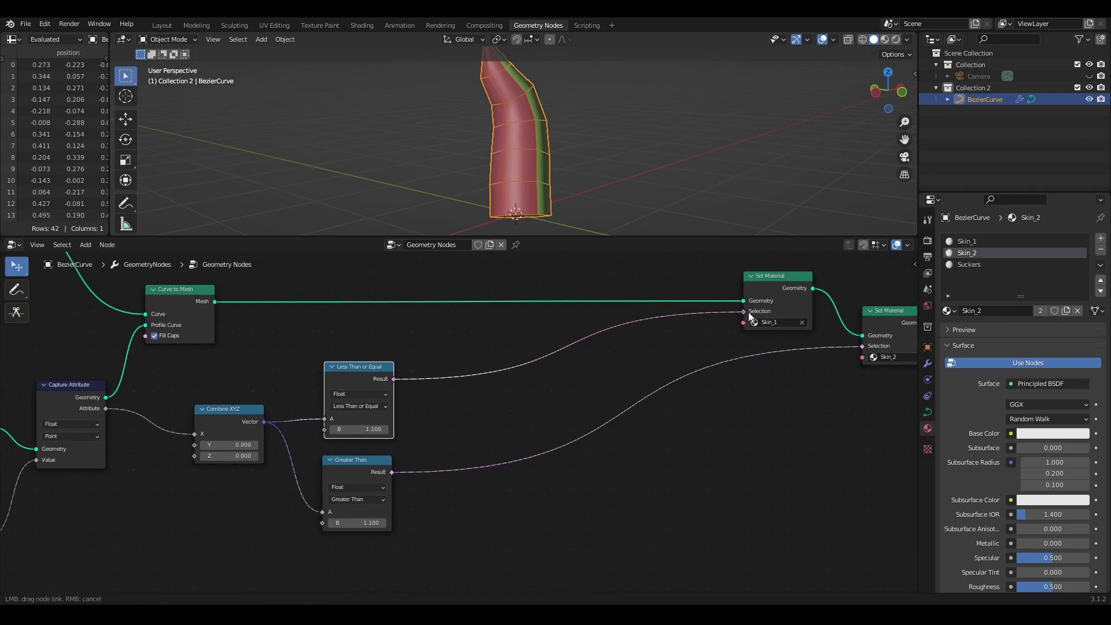
pyautogui.moveTo(748, 312); pyautogui.dragTo(748, 311)
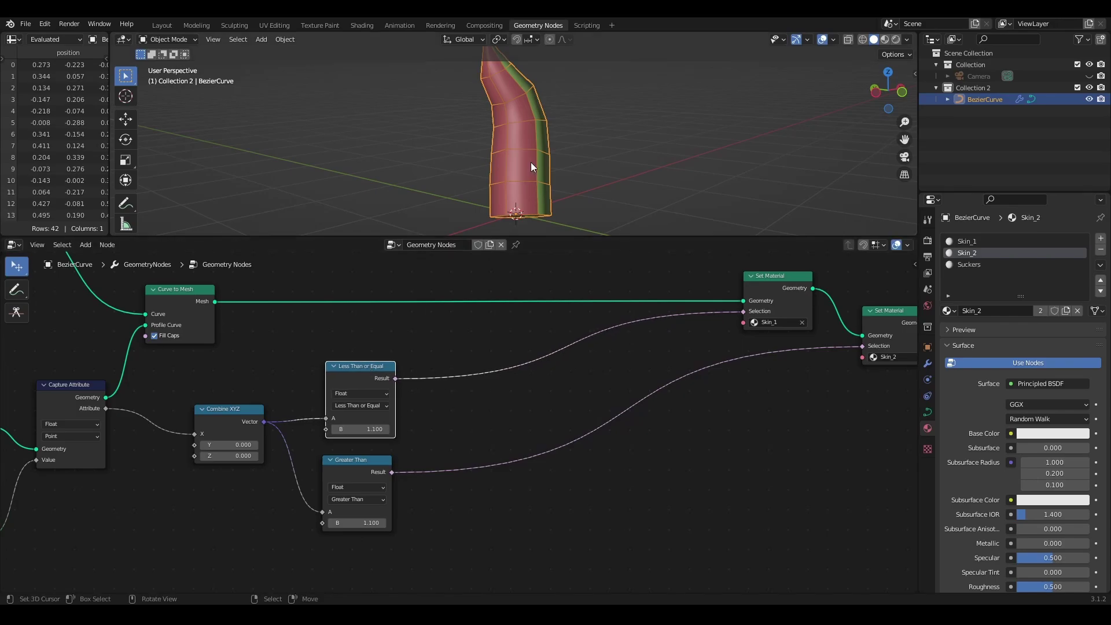
pyautogui.moveTo(530, 162); pyautogui.dragTo(463, 174, button='middle')
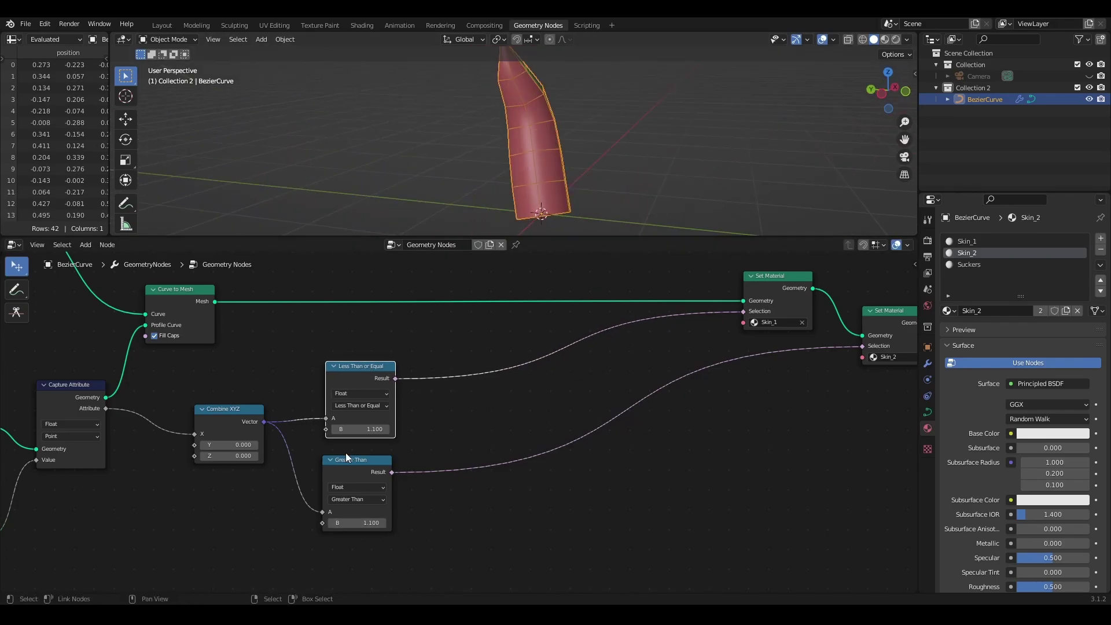
# Add a Value node set to 1.100 and connect it to the B inputs of both comparison nodes.
pyautogui.moveTo(345, 453); pyautogui.dragTo(537, 384, button='middle')
pyautogui.moveTo(297, 340); pyautogui.dragTo(369, 366)
pyautogui.press('Return')
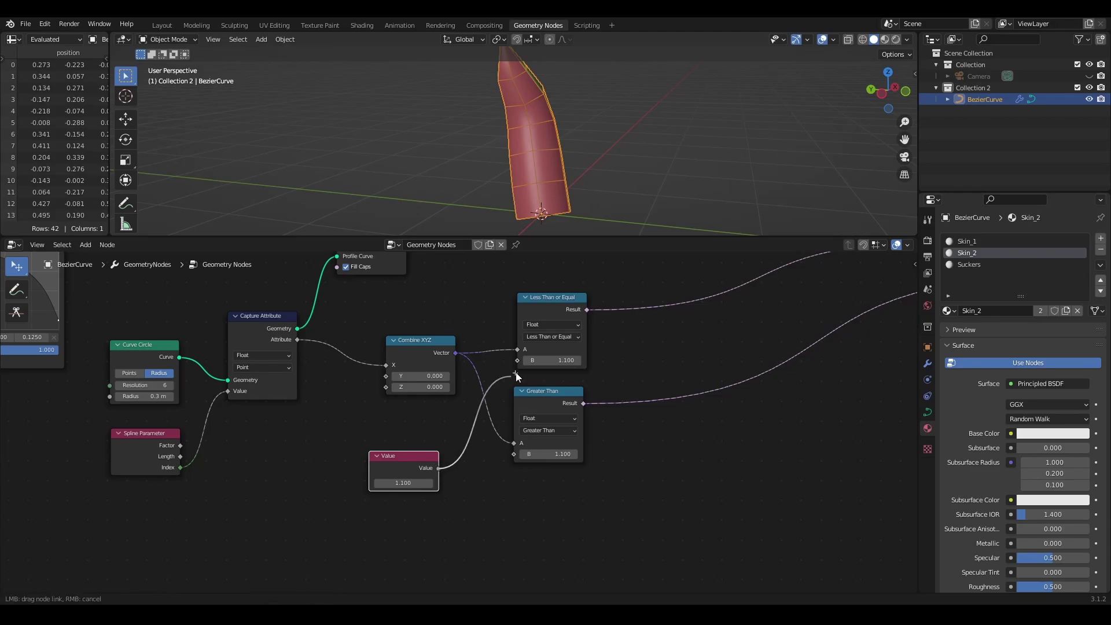
pyautogui.scroll(3, 557, 145)
pyautogui.scroll(-3, 560, 148)
pyautogui.keyDown('alt'); pyautogui.moveTo(635, 205); pyautogui.dragTo(626, 206); pyautogui.keyUp('alt')
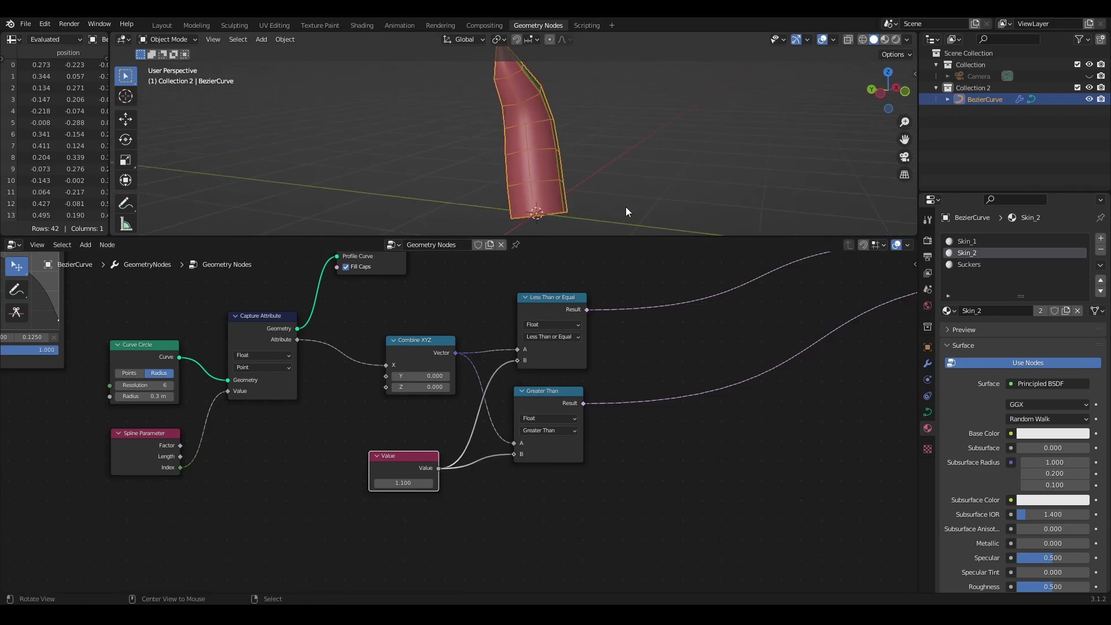
pyautogui.moveTo(403, 482); pyautogui.dragTo(405, 483)
pyautogui.click(378, 483)
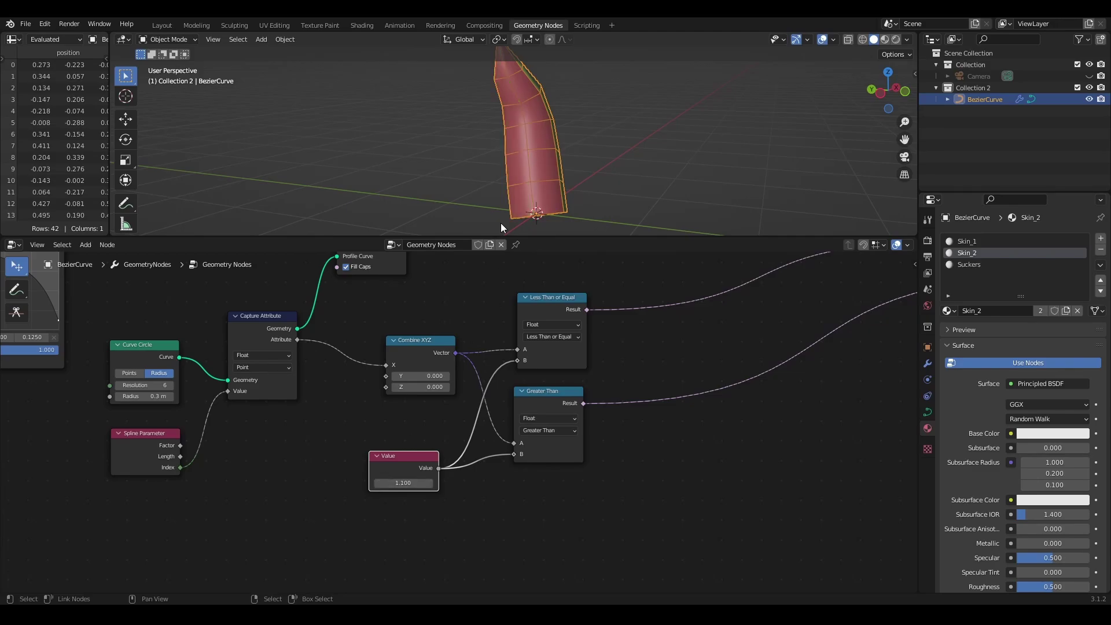
# Move the Set Material nodes and the nodes after them even farther from the comparison nodes.
pyautogui.moveTo(501, 223); pyautogui.dragTo(527, 129, button='middle')
pyautogui.scroll(-4, 690, 438)
pyautogui.moveTo(689, 438); pyautogui.dragTo(405, 490, button='middle')
pyautogui.moveTo(789, 304); pyautogui.dragTo(387, 481)
pyautogui.moveTo(478, 348); pyautogui.dragTo(637, 358)
pyautogui.moveTo(292, 341); pyautogui.dragTo(551, 339, button='middle')
pyautogui.scroll(2, 544, 327)
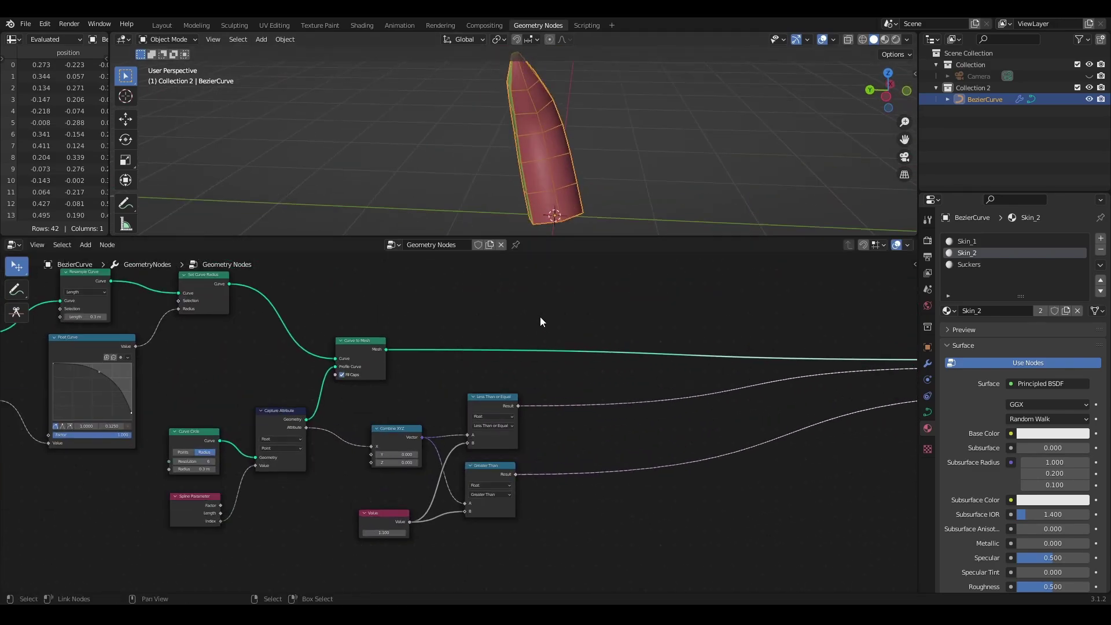
# Add a Dual Mesh node between Curve to Mesh and the Skin_1 Set Material node.
pyautogui.moveTo(604, 142); pyautogui.dragTo(554, 140, button='middle')
pyautogui.hotkey('shift', 'a')
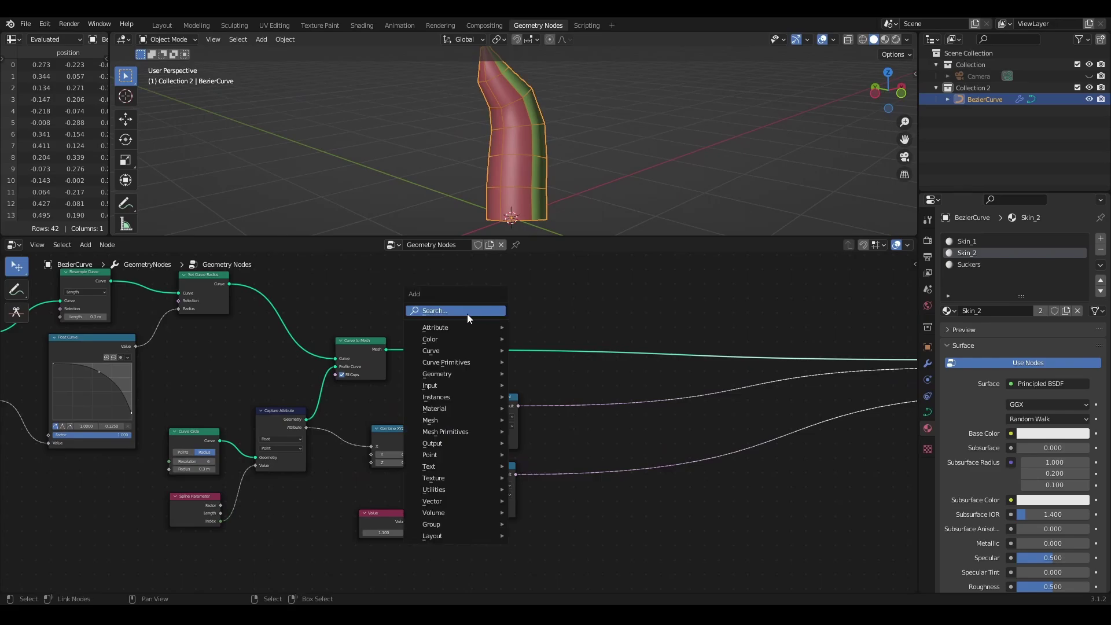
pyautogui.click(467, 314)
pyautogui.write('dual')
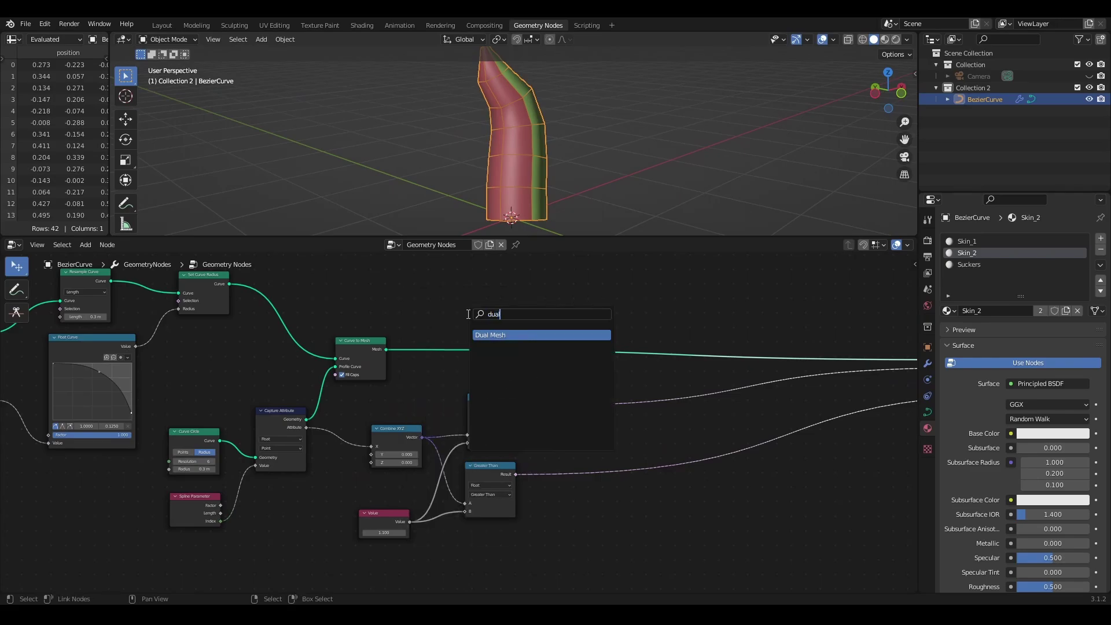
pyautogui.click(506, 335)
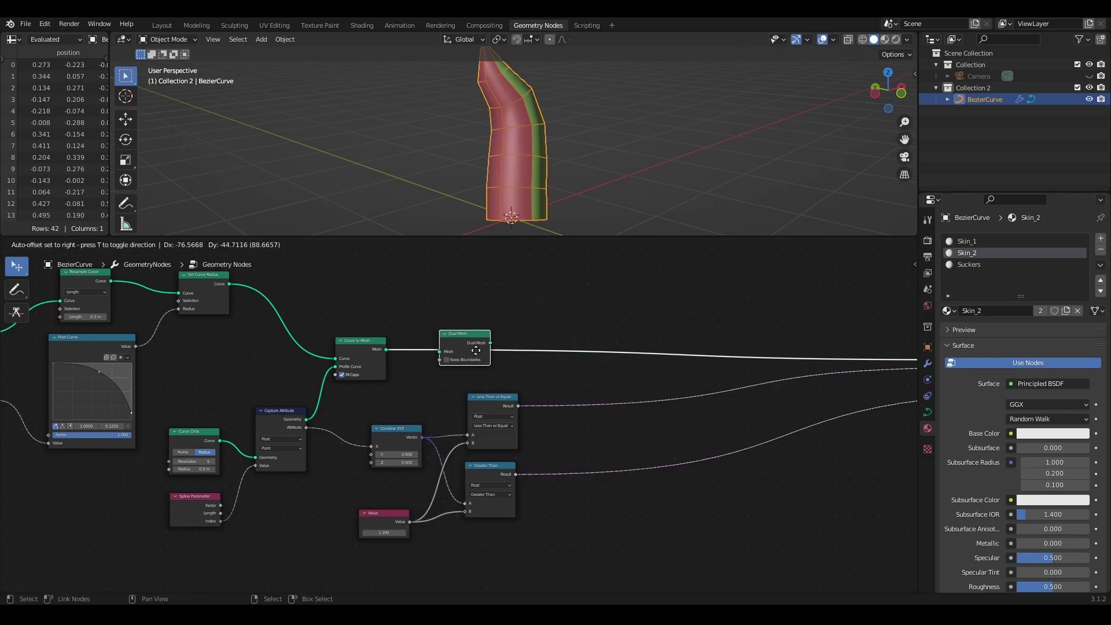
pyautogui.click(479, 351)
pyautogui.scroll(1, 506, 137)
pyautogui.moveTo(506, 144); pyautogui.dragTo(537, 161, button='middle')
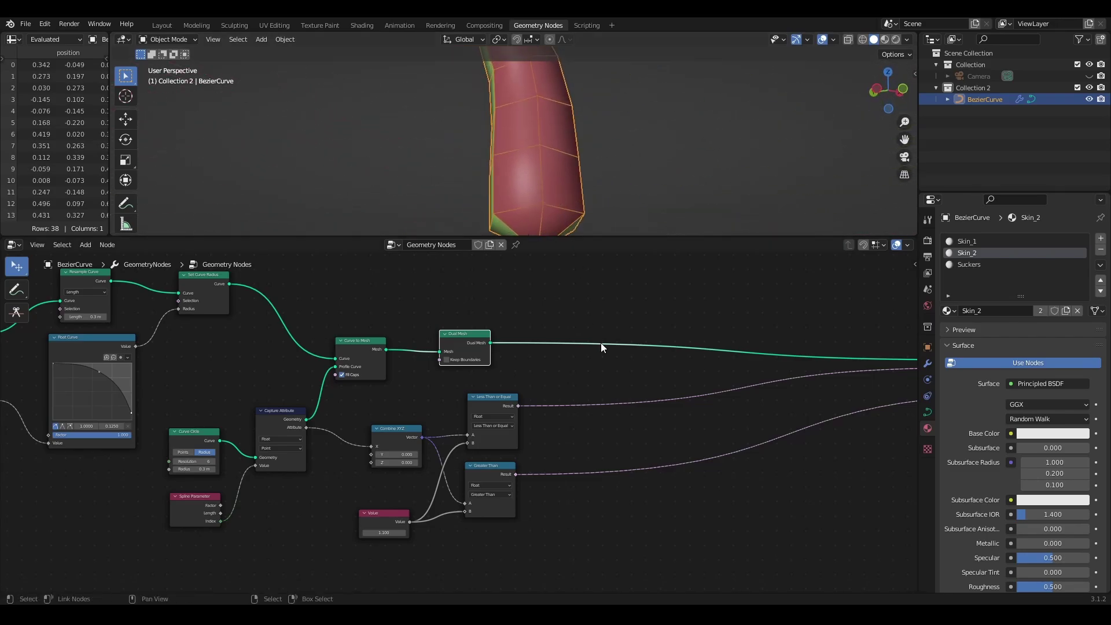
# Preview the dual mesh at Subdivision Surface level 2, and return the level to 0.
pyautogui.scroll(-5, 601, 343)
pyautogui.moveTo(665, 341); pyautogui.dragTo(332, 301, button='middle')
pyautogui.scroll(3, 578, 355)
pyautogui.scroll(4, 579, 355)
pyautogui.moveTo(629, 301); pyautogui.dragTo(677, 364, button='middle')
pyautogui.scroll(4, 665, 368)
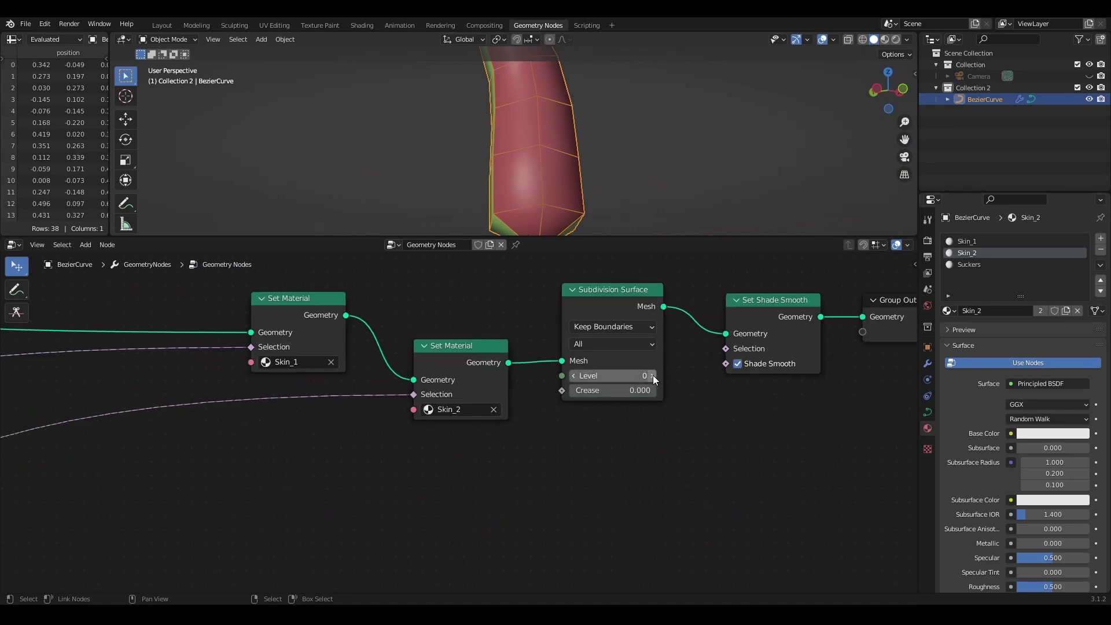
pyautogui.click(652, 375)
pyautogui.click(652, 375)
pyautogui.moveTo(592, 154); pyautogui.dragTo(520, 156, button='middle')
pyautogui.click(573, 376)
pyautogui.click(573, 376)
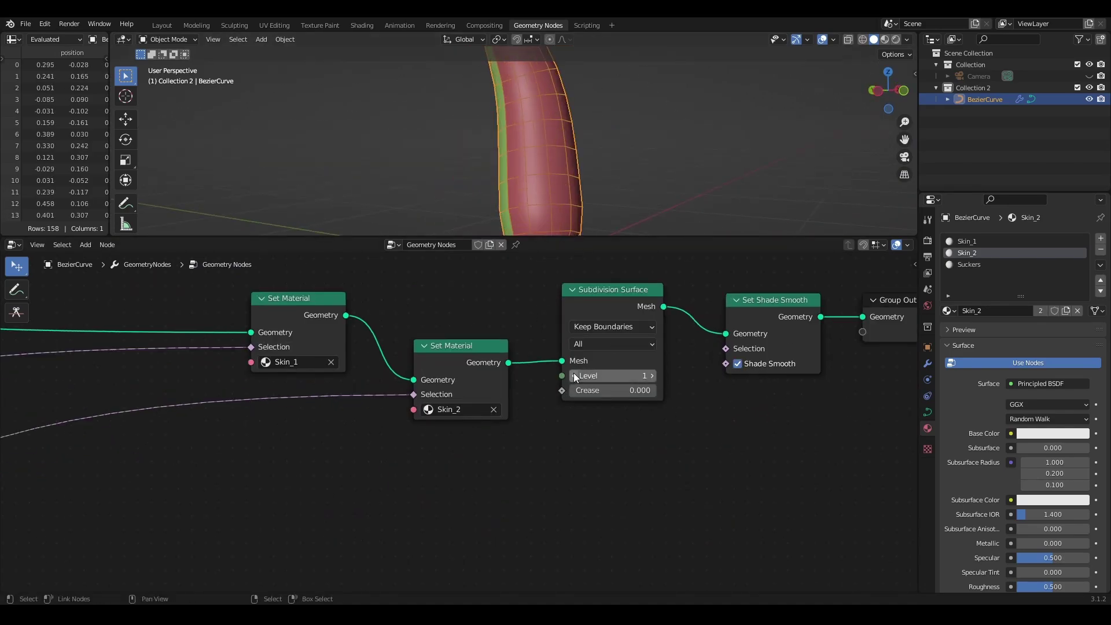
pyautogui.scroll(-2, 574, 372)
pyautogui.moveTo(520, 207); pyautogui.dragTo(569, 183, button='middle')
# Add an Extrude Mesh node between Dual Mesh and the Skin_1 Set Material node.
pyautogui.keyDown('ctrl'); pyautogui.scroll(8, 258, 461); pyautogui.keyUp('ctrl')
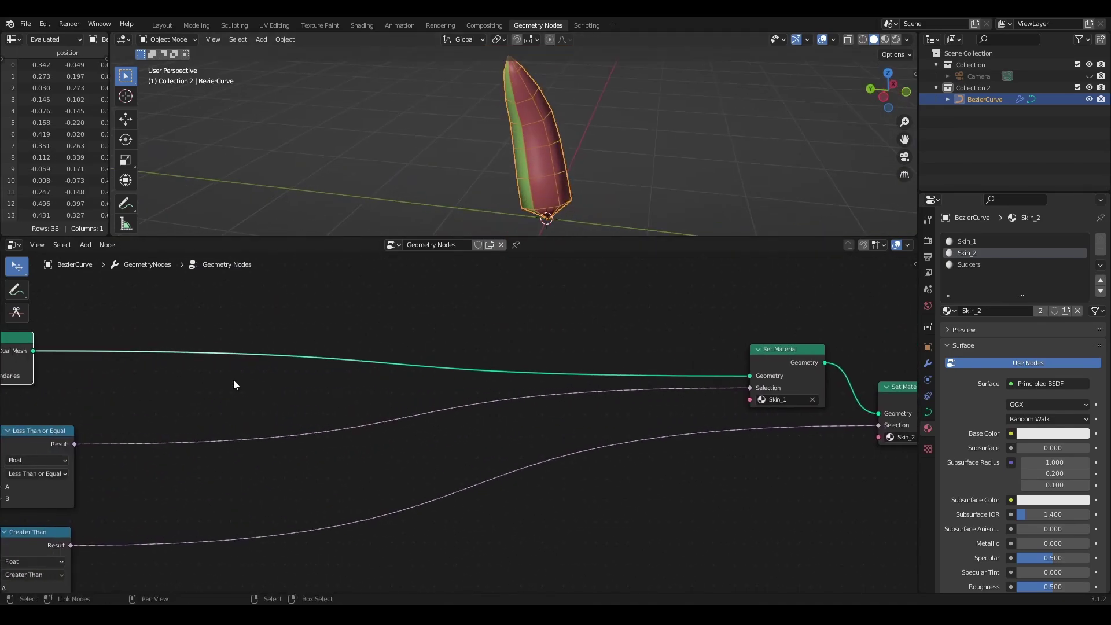
pyautogui.moveTo(236, 382); pyautogui.dragTo(474, 390, button='middle')
pyautogui.scroll(3, 369, 380)
pyautogui.scroll(-1, 368, 380)
pyautogui.hotkey('shift', 'a')
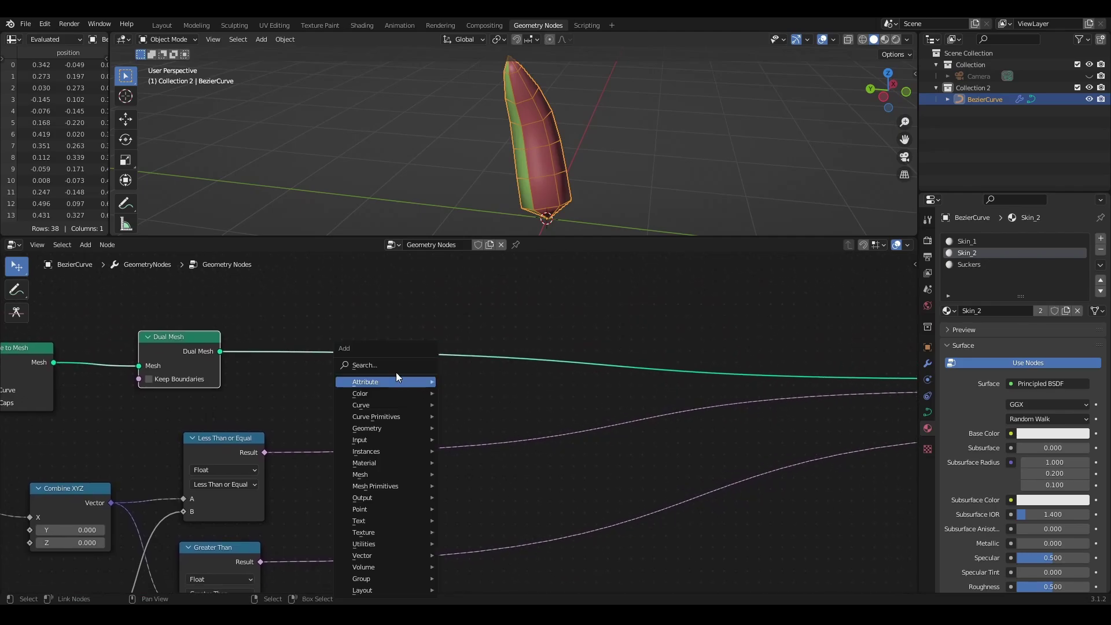
pyautogui.click(389, 368)
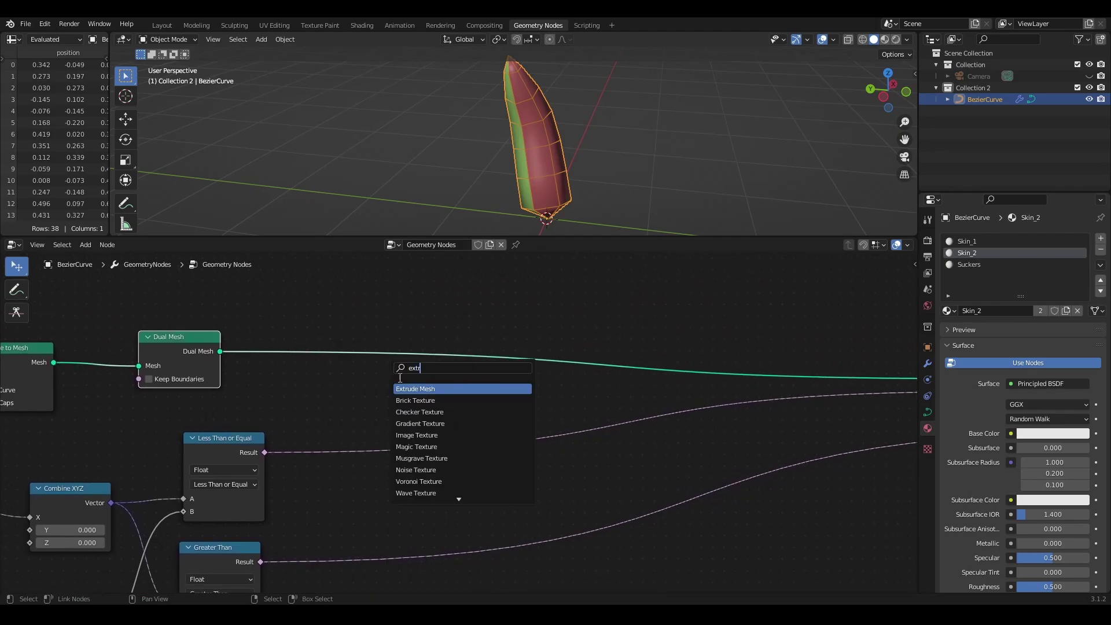
pyautogui.press('Return')
pyautogui.click(476, 359)
pyautogui.moveTo(477, 359); pyautogui.dragTo(485, 380, button='middle')
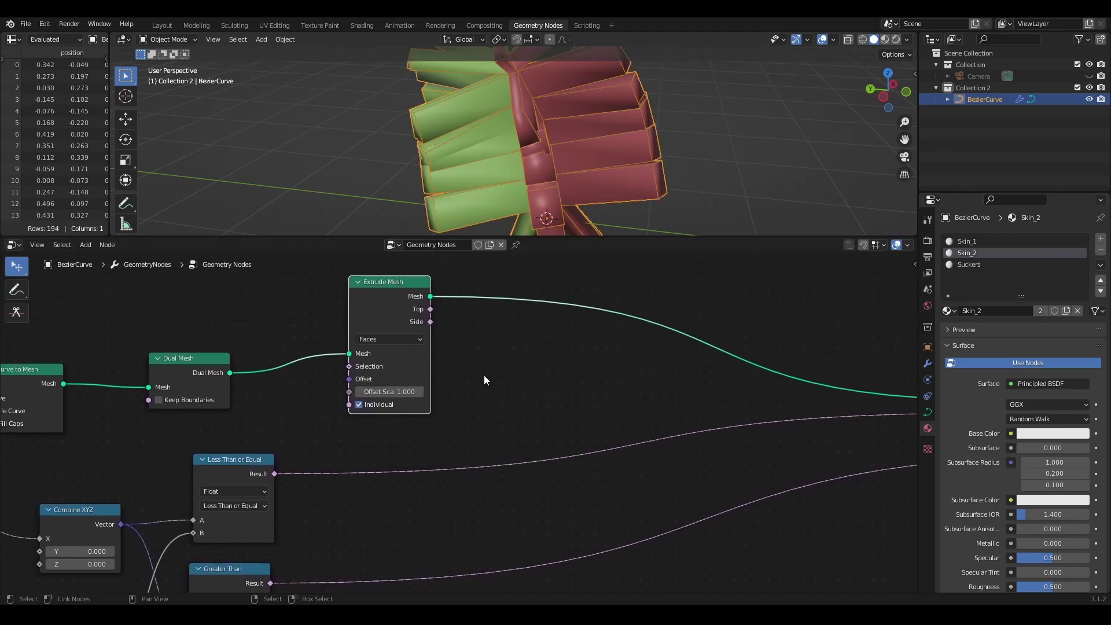
# Turn off Individual on the Extrude Mesh node, shift it away from Dual Mesh, and set its offset scale to 0.200.
pyautogui.click(358, 405)
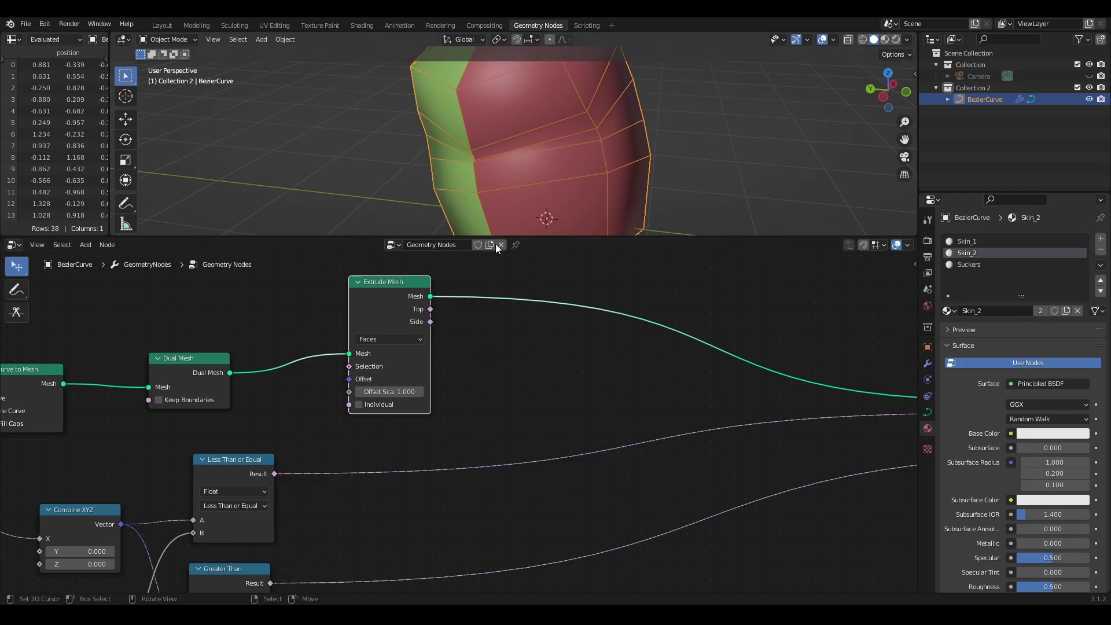
pyautogui.moveTo(389, 392); pyautogui.dragTo(336, 391)
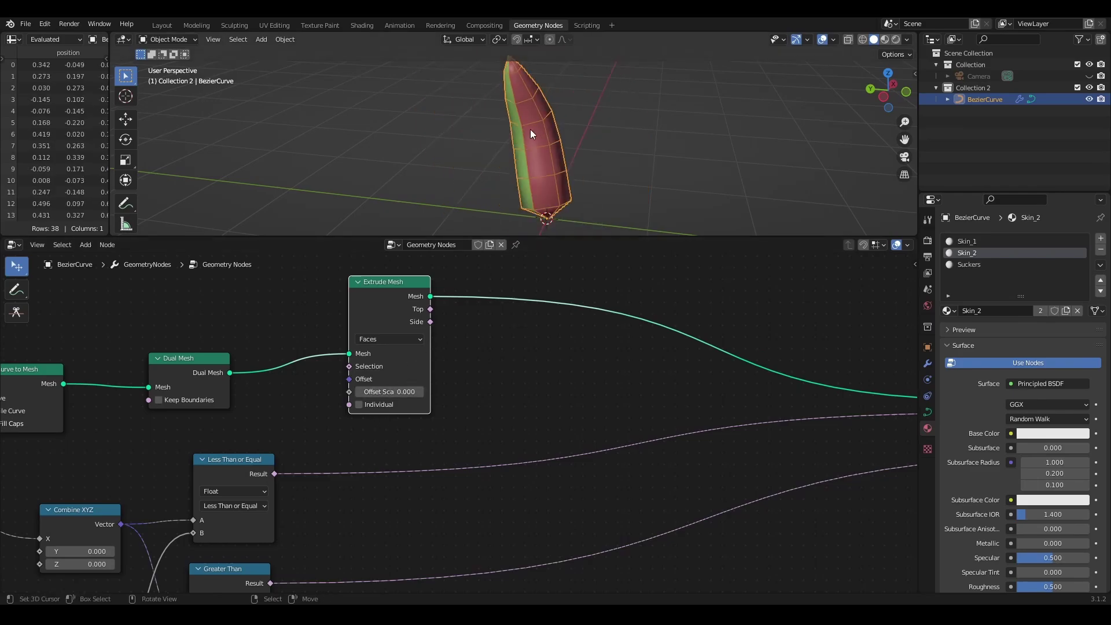
pyautogui.moveTo(531, 134); pyautogui.dragTo(531, 184, button='middle')
pyautogui.moveTo(388, 294); pyautogui.dragTo(444, 299)
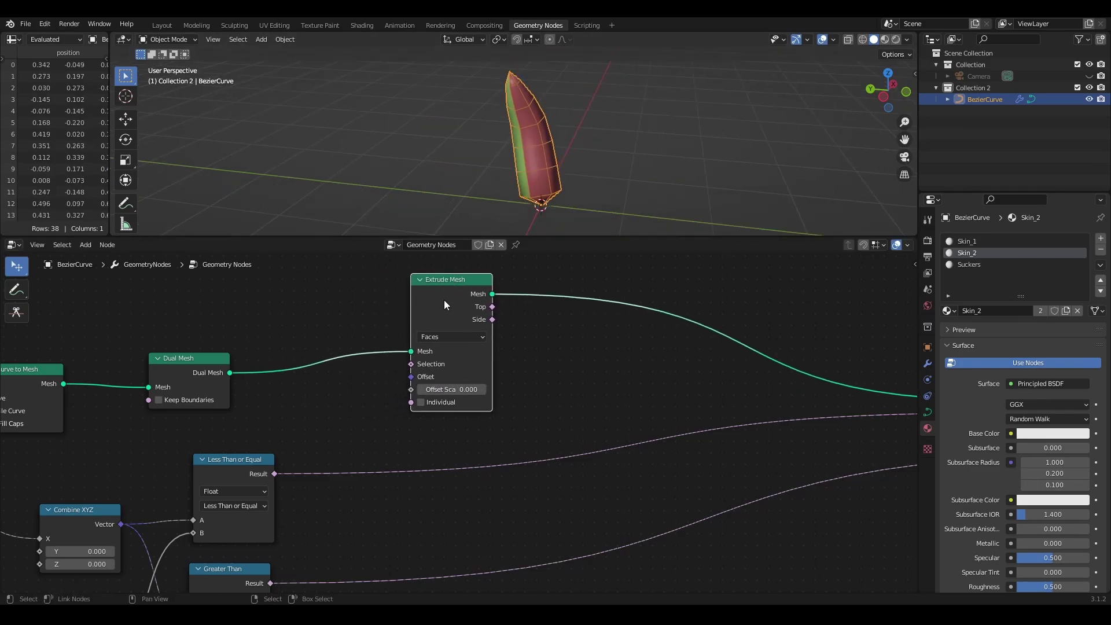
pyautogui.scroll(2, 484, 391)
pyautogui.click(489, 378)
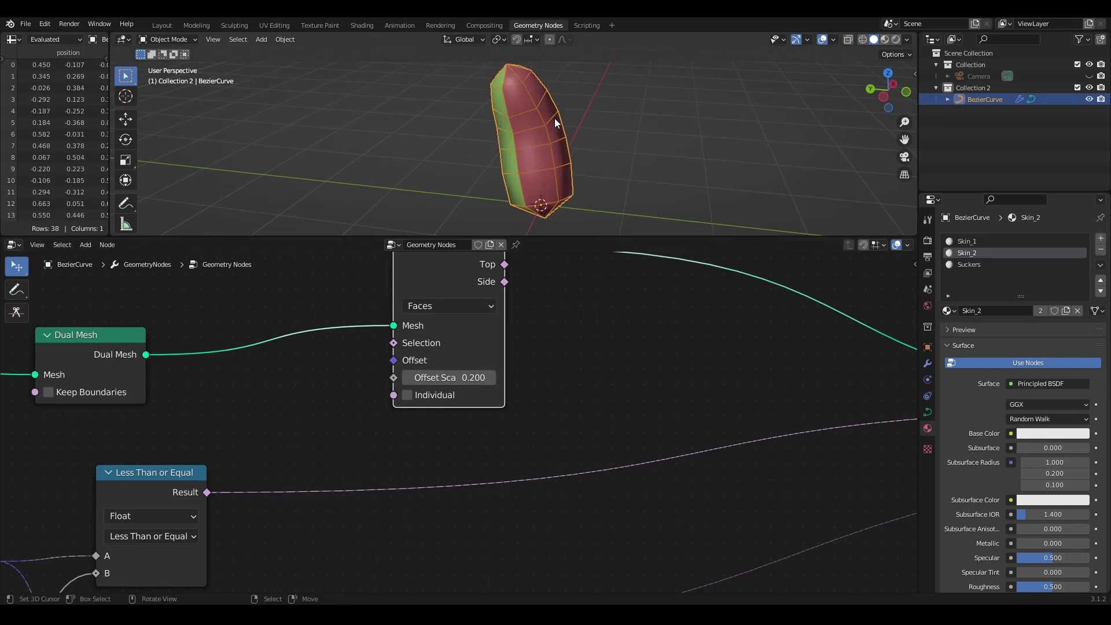
pyautogui.moveTo(555, 118); pyautogui.dragTo(557, 151, button='middle')
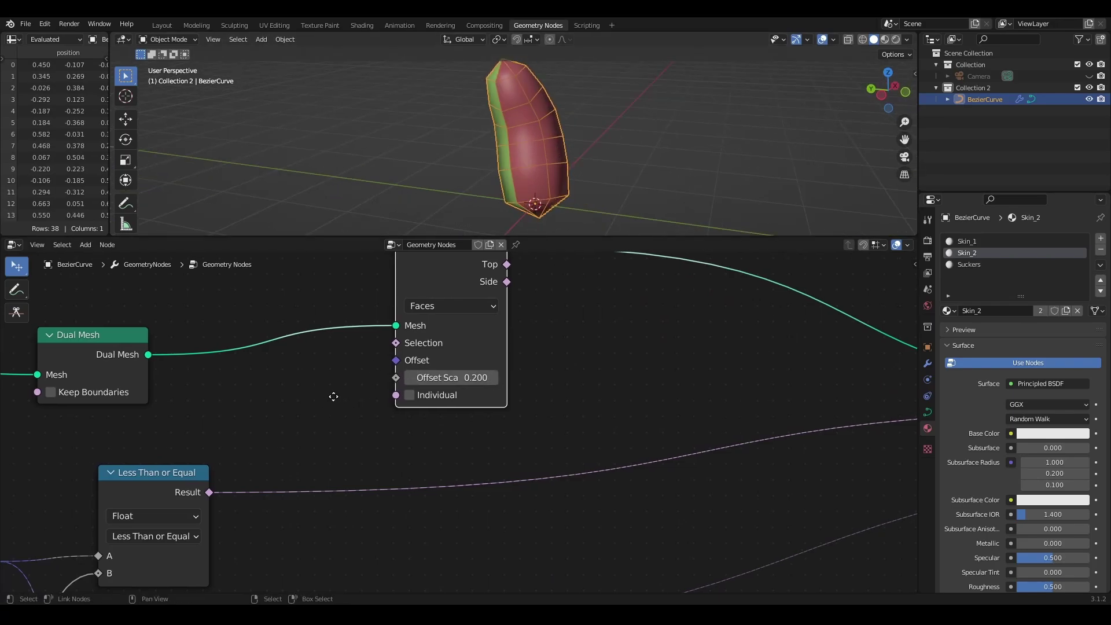
# Connect the Less Than or Equal result to the Extrude Mesh node's Selection and set its offset scale to 0.100.
pyautogui.scroll(-3, 402, 366)
pyautogui.scroll(2, 379, 415)
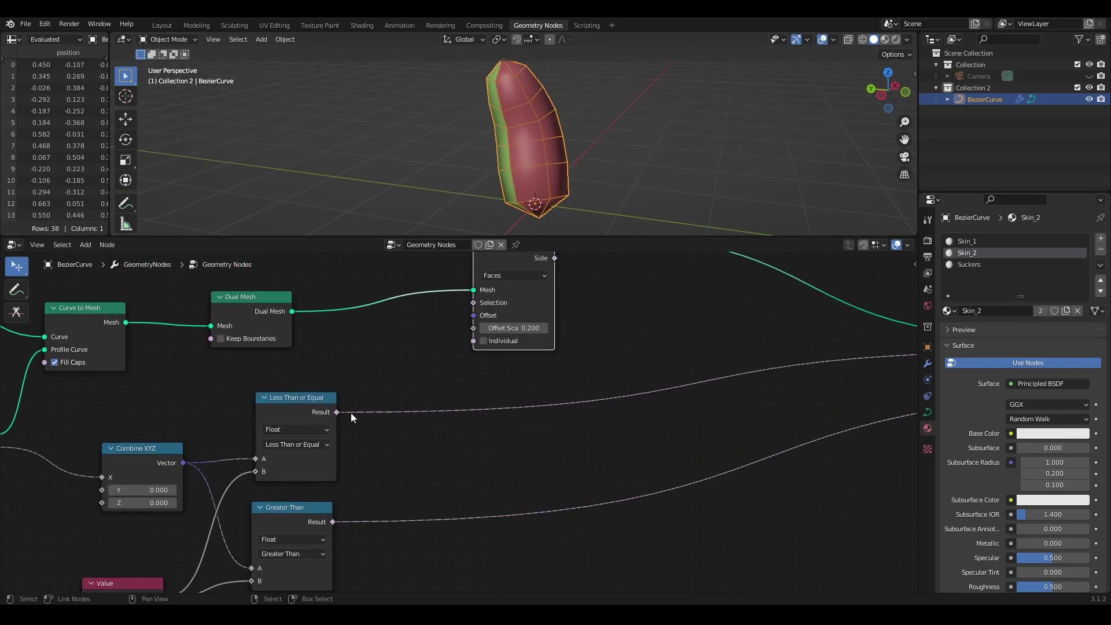
pyautogui.moveTo(336, 412); pyautogui.dragTo(480, 303)
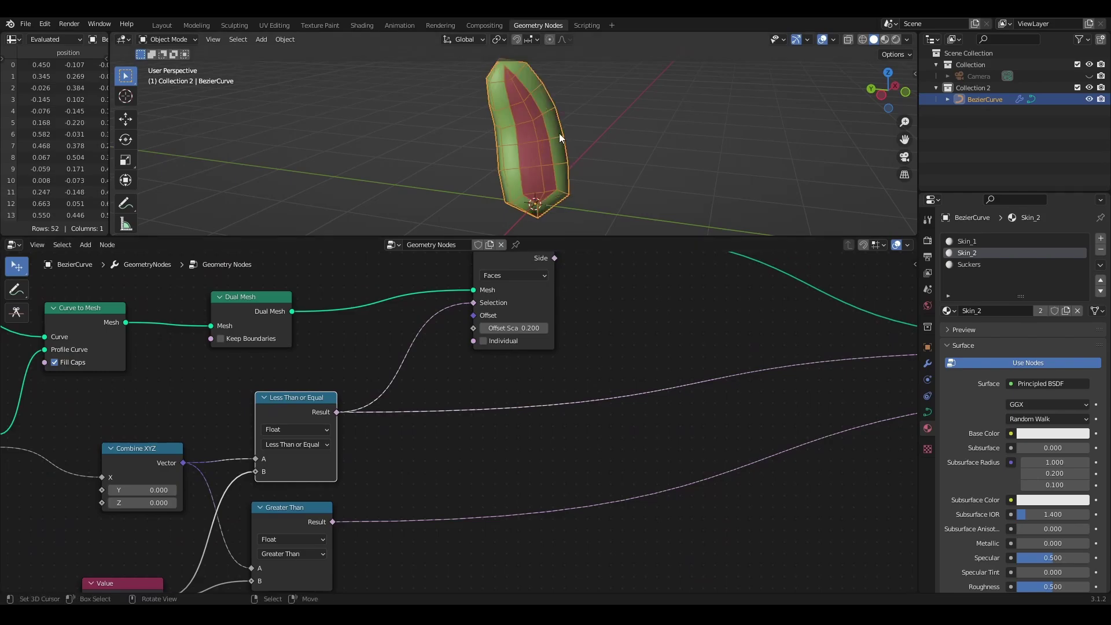
pyautogui.scroll(3, 521, 144)
pyautogui.moveTo(508, 153); pyautogui.dragTo(492, 191, button='middle')
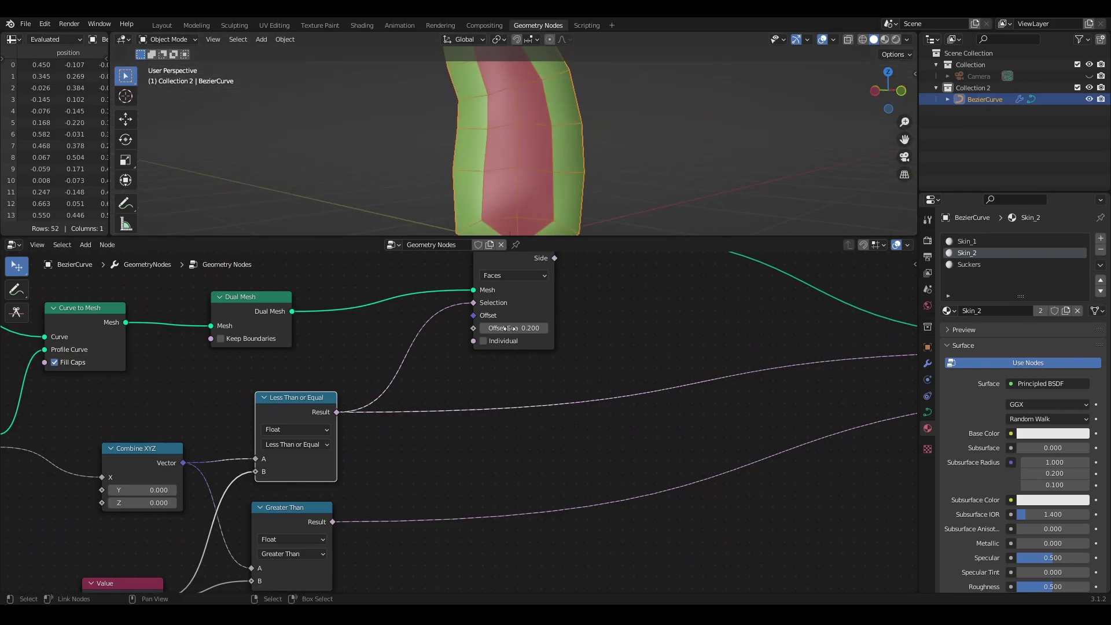
pyautogui.click(483, 328)
pyautogui.scroll(-4, 551, 117)
pyautogui.moveTo(551, 117); pyautogui.dragTo(544, 163, button='middle')
pyautogui.scroll(2, 557, 145)
pyautogui.scroll(-1, 563, 147)
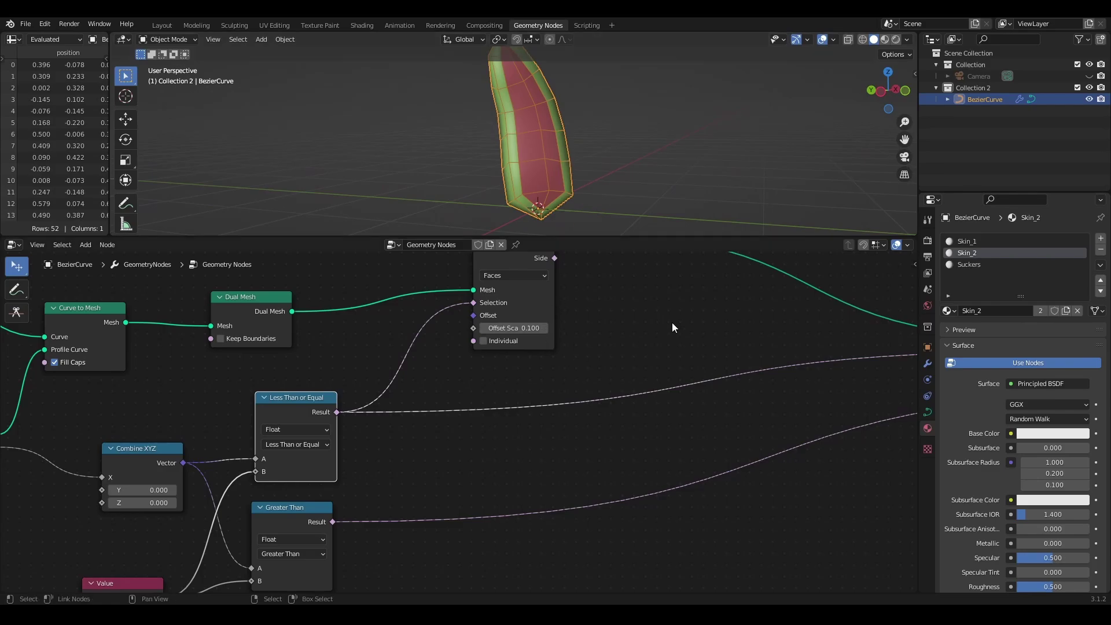
# Add a reroute point on the Less Than or Equal result links and move the Extrude Mesh node slightly up.
pyautogui.scroll(-1, 685, 307)
pyautogui.moveTo(691, 303); pyautogui.dragTo(499, 369, button='middle')
pyautogui.scroll(3, 421, 332)
pyautogui.keyDown('shift'); pyautogui.moveTo(139, 445); pyautogui.dragTo(168, 500, button='right'); pyautogui.keyUp('shift')
pyautogui.moveTo(168, 500); pyautogui.dragTo(187, 517)
pyautogui.moveTo(283, 313); pyautogui.dragTo(280, 276)
pyautogui.scroll(-2, 410, 478)
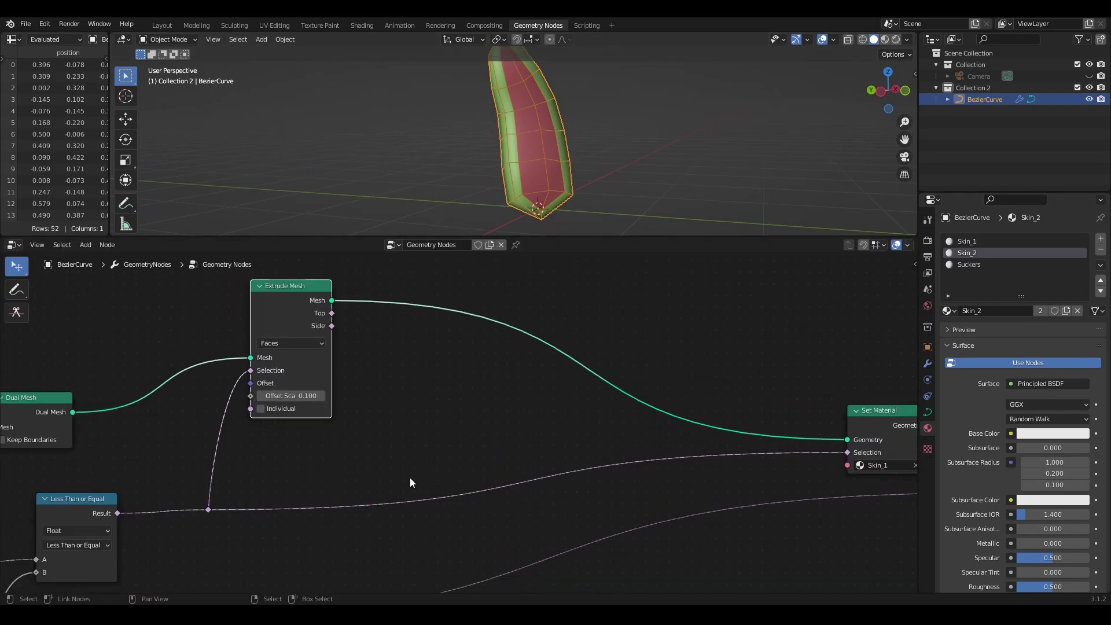
# Duplicate the Extrude Mesh node and insert the copy between the original and the Skin_1 Set Material node.
pyautogui.moveTo(410, 478); pyautogui.dragTo(379, 477, button='middle')
pyautogui.hotkey('shift', 'd')
pyautogui.click(422, 322)
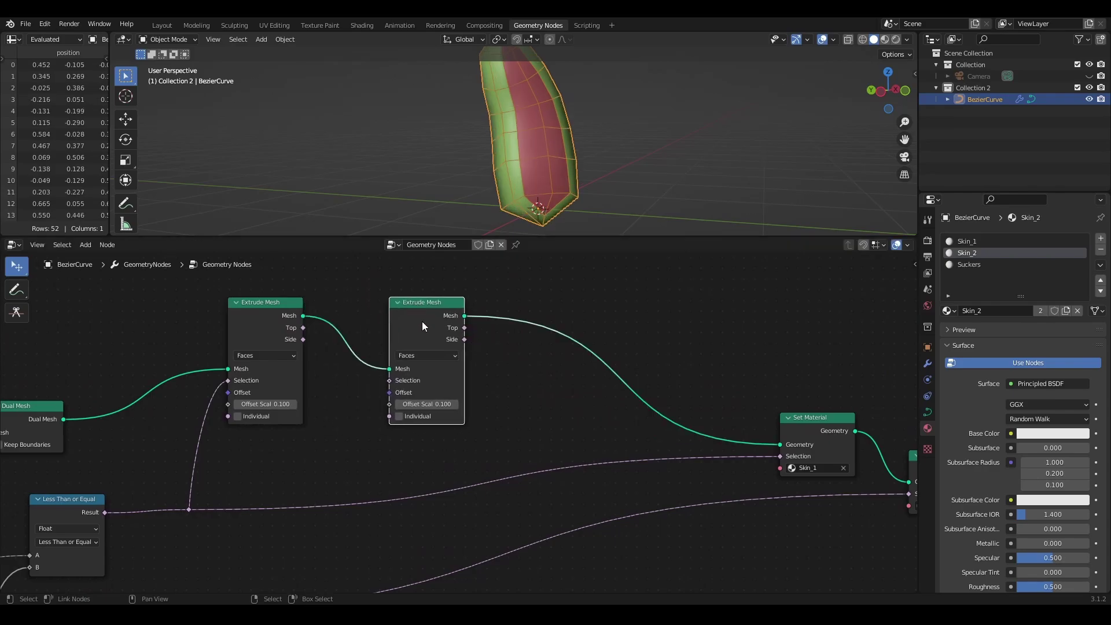
# Connect the Greater Than result to the second Extrude Mesh node's Selection and add a reroute point on its links.
pyautogui.scroll(1, 326, 456)
pyautogui.moveTo(254, 519); pyautogui.dragTo(318, 422, button='middle')
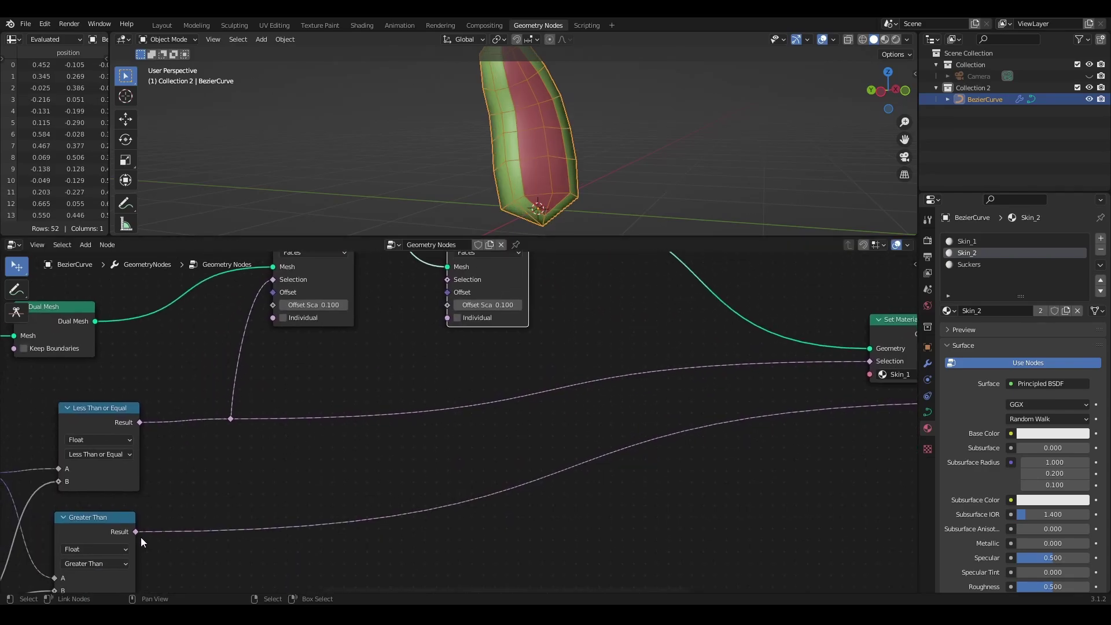
pyautogui.moveTo(487, 327); pyautogui.dragTo(453, 277)
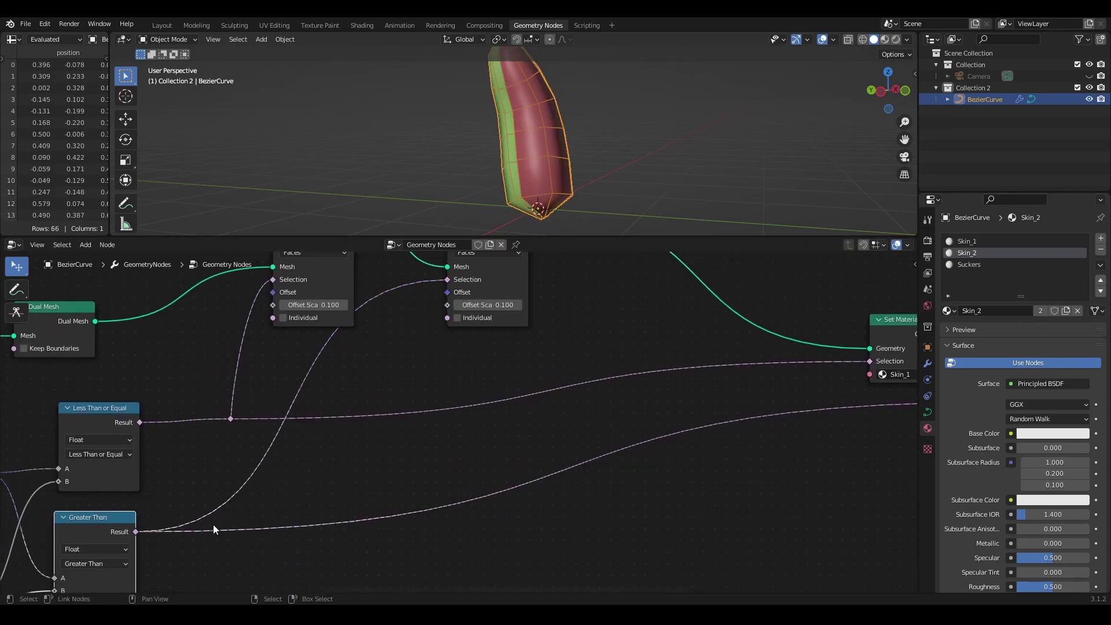
pyautogui.keyDown('shift'); pyautogui.moveTo(223, 492); pyautogui.dragTo(247, 558, button='right'); pyautogui.keyUp('shift')
pyautogui.moveTo(231, 515); pyautogui.dragTo(357, 509)
pyautogui.moveTo(555, 304); pyautogui.dragTo(479, 453, button='middle')
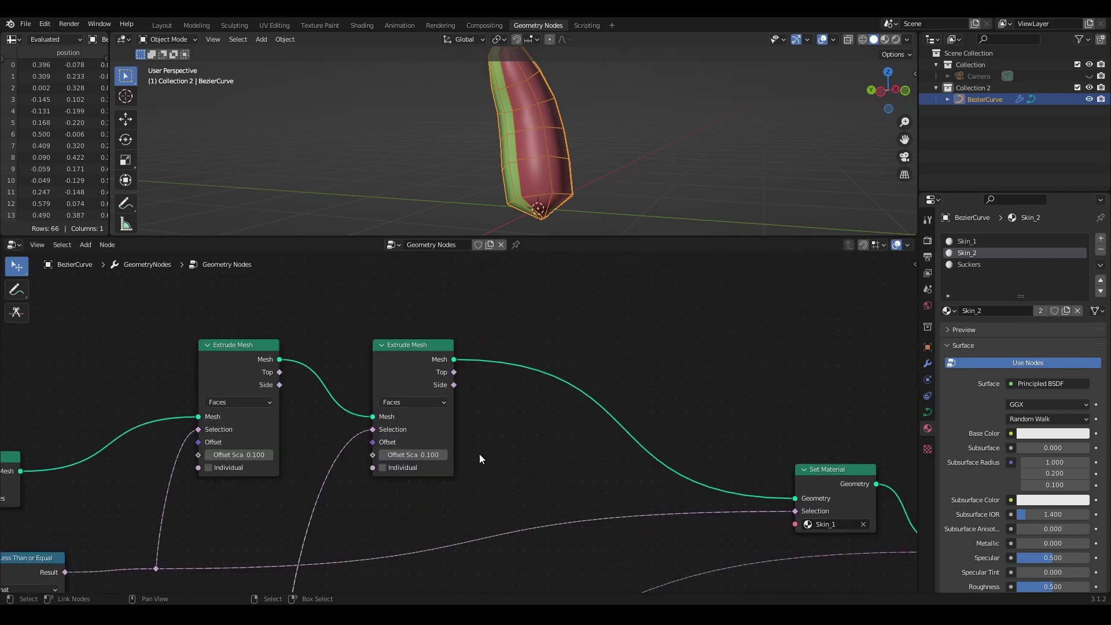
# Move the second Extrude Mesh node slightly up and set its offset scale to 0.050.
pyautogui.moveTo(422, 371); pyautogui.dragTo(424, 360)
pyautogui.moveTo(541, 107); pyautogui.dragTo(607, 126, button='middle')
pyautogui.scroll(3, 606, 126)
pyautogui.scroll(1, 454, 421)
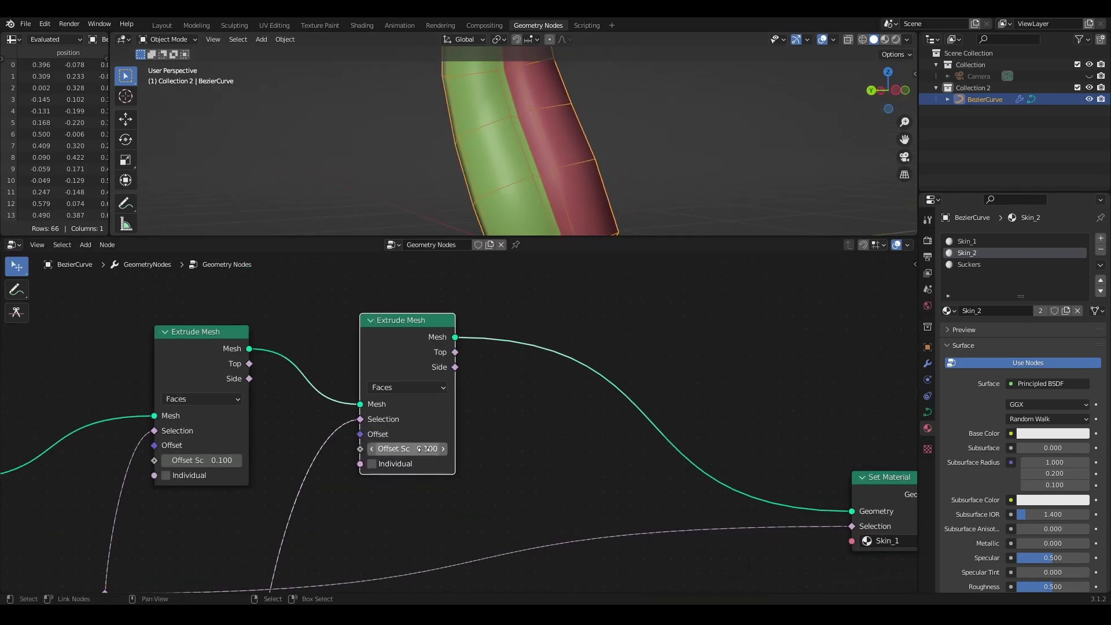
pyautogui.write('.05')
pyautogui.press('Return')
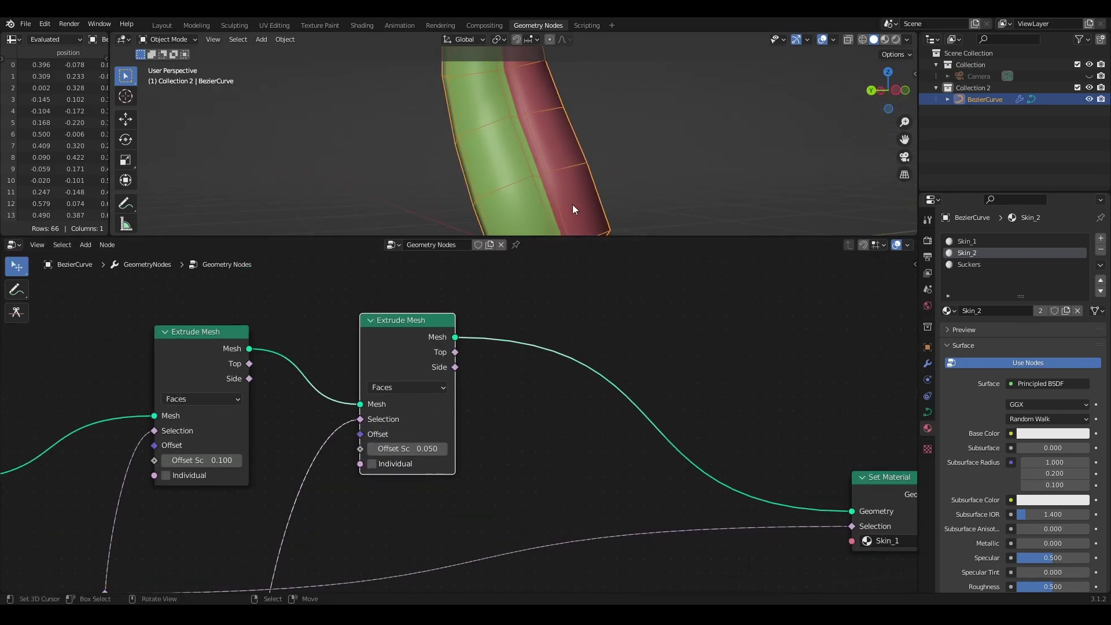
pyautogui.moveTo(572, 204); pyautogui.dragTo(509, 155, button='middle')
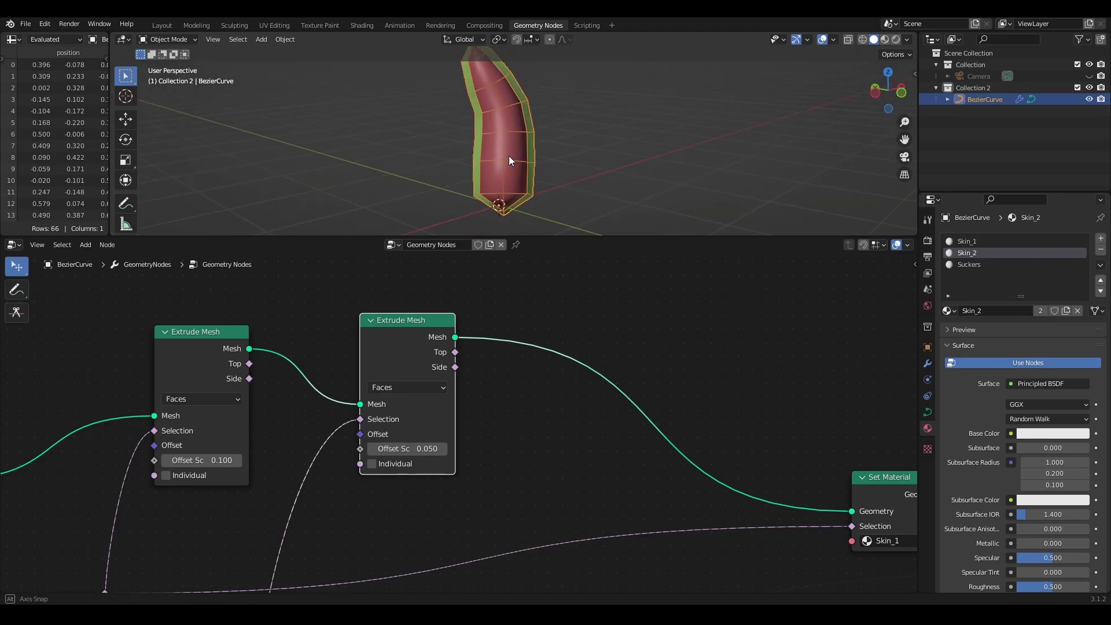
# Preview both extruded skin regions at Subdivision Surface level 2, and return the level to 0.
pyautogui.scroll(-4, 776, 462)
pyautogui.moveTo(776, 462); pyautogui.dragTo(331, 348, button='middle')
pyautogui.scroll(4, 457, 420)
pyautogui.moveTo(782, 475); pyautogui.dragTo(502, 484, button='middle')
pyautogui.scroll(4, 484, 439)
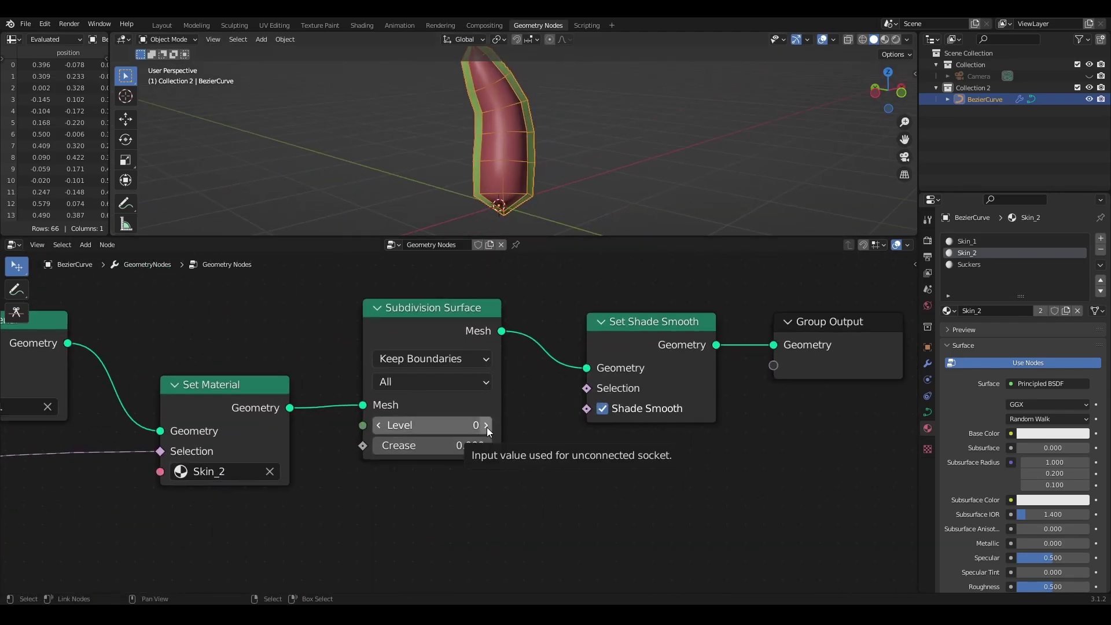
pyautogui.click(486, 425)
pyautogui.click(486, 425)
pyautogui.moveTo(473, 168); pyautogui.dragTo(494, 191, button='middle')
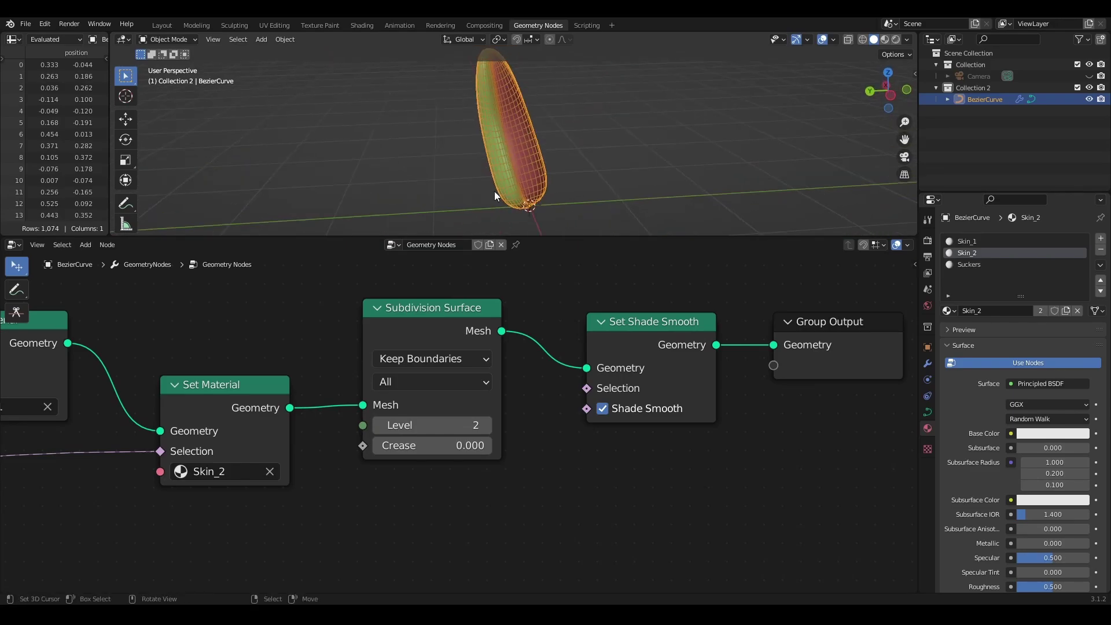
pyautogui.moveTo(244, 329); pyautogui.dragTo(512, 364, button='middle')
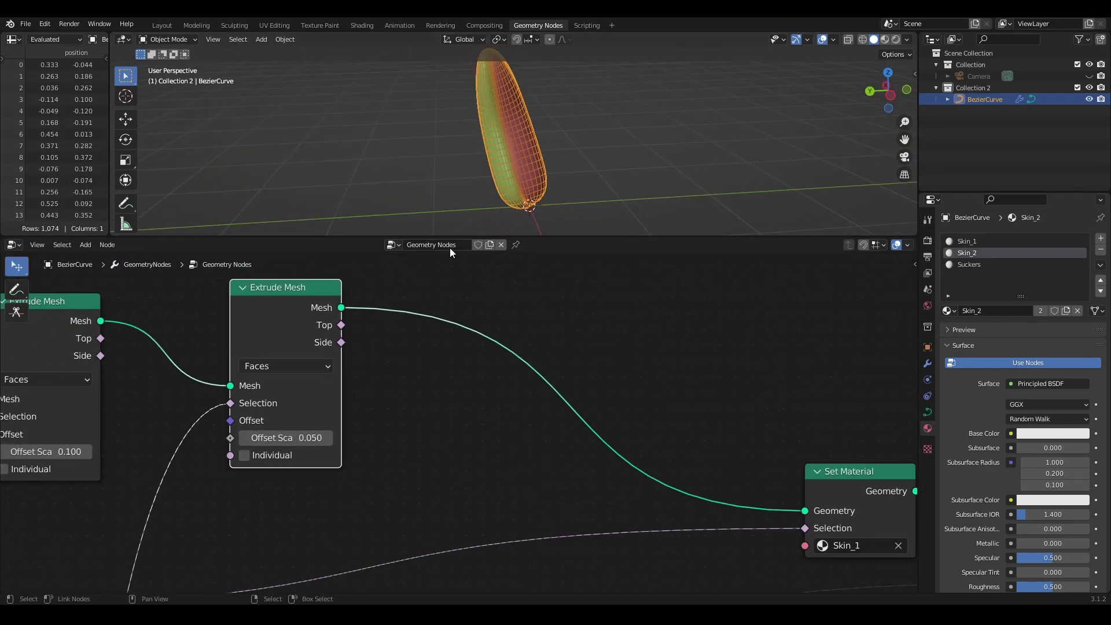
pyautogui.moveTo(450, 151); pyautogui.dragTo(510, 131, button='middle')
pyautogui.scroll(-4, 561, 495)
pyautogui.moveTo(666, 460); pyautogui.dragTo(264, 335, button='middle')
pyautogui.click(585, 399)
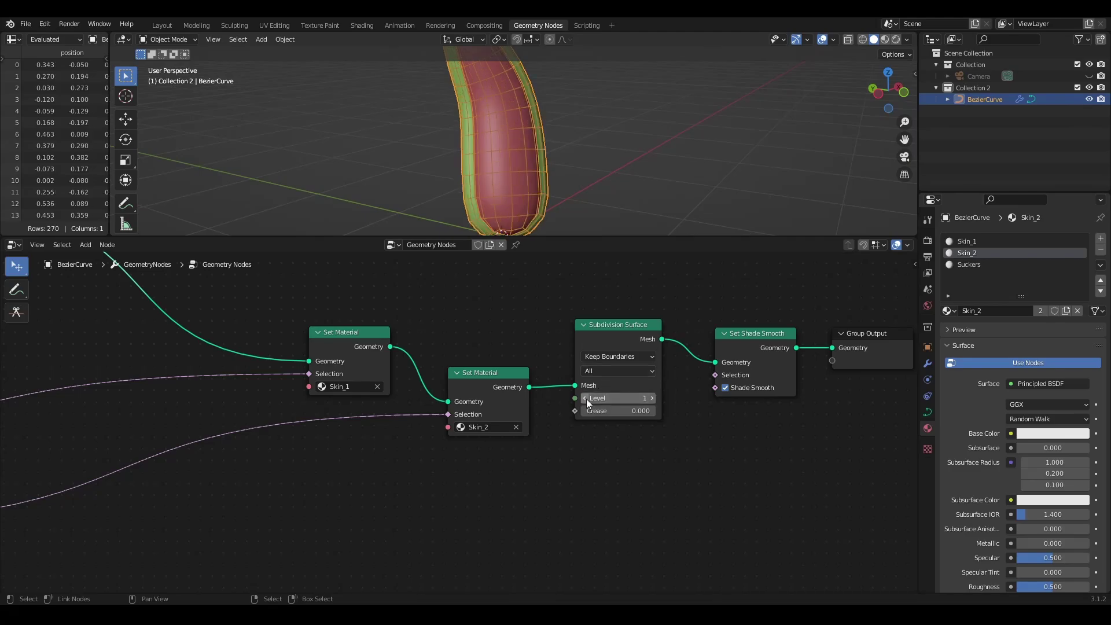
pyautogui.click(586, 398)
# Duplicate the second Extrude Mesh node after itself and connect its Top output to the copy's Selection.
pyautogui.moveTo(271, 280); pyautogui.dragTo(625, 394, button='middle')
pyautogui.hotkey('shift', 'd')
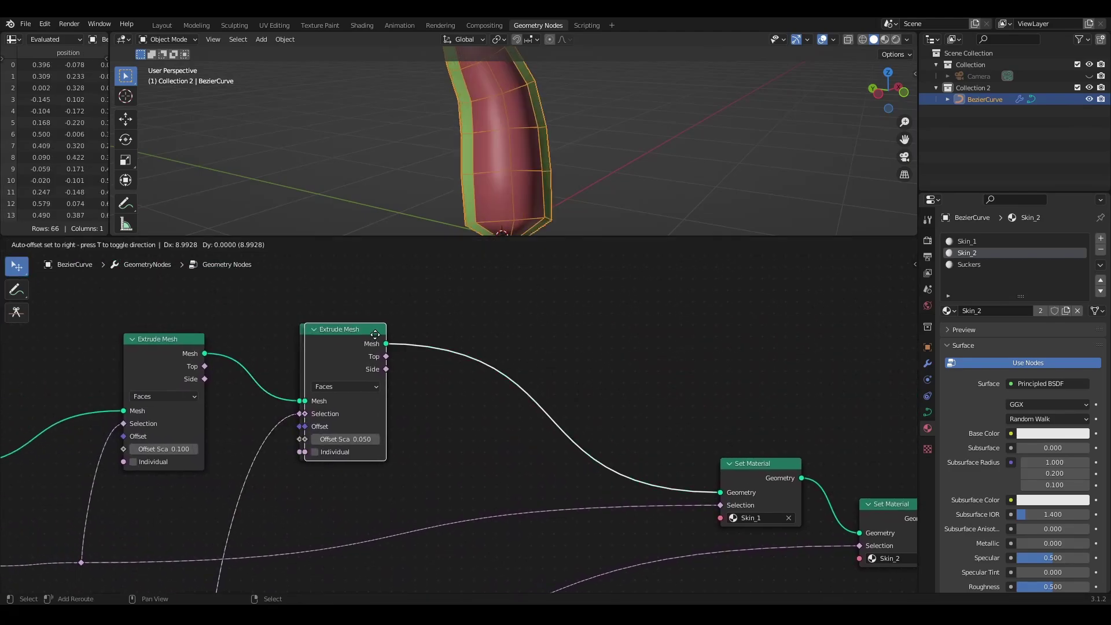
pyautogui.click(517, 309)
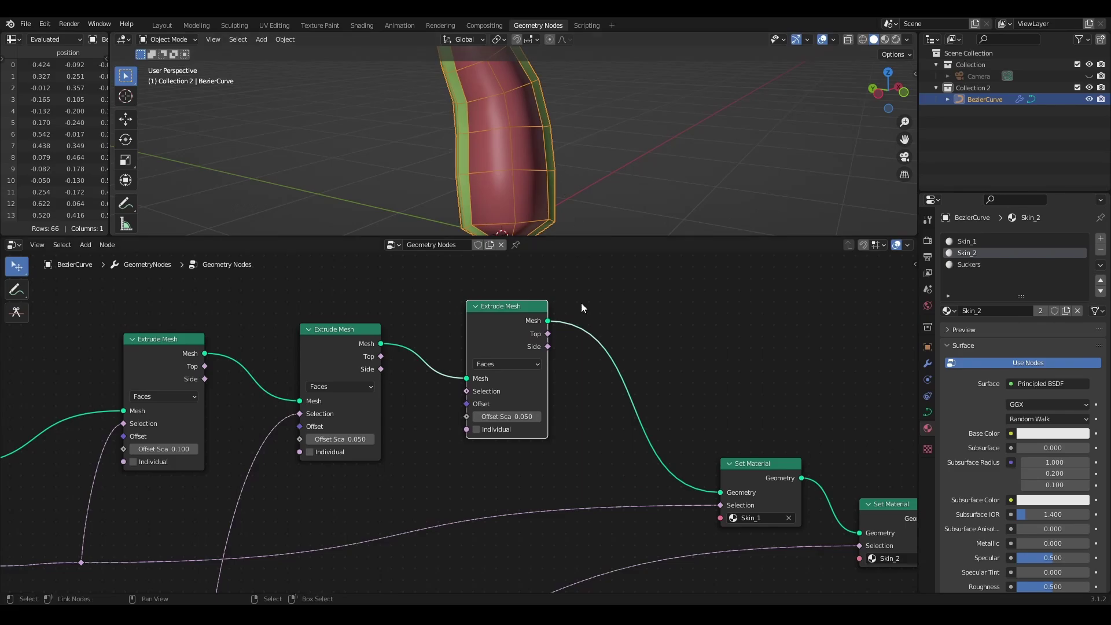
pyautogui.moveTo(380, 357); pyautogui.dragTo(467, 391)
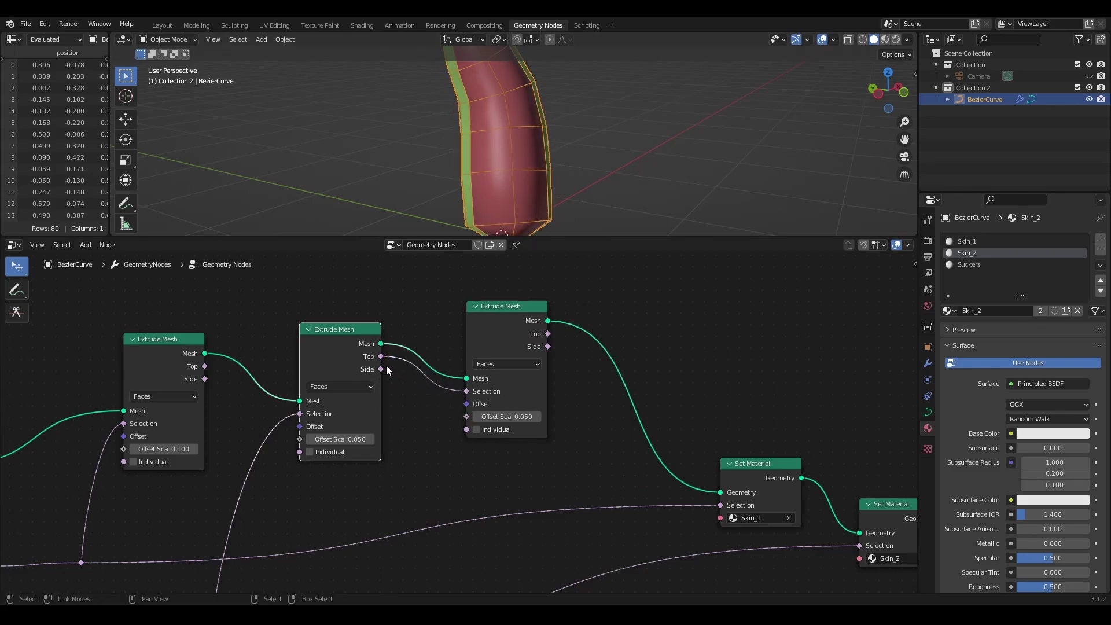
pyautogui.scroll(3, 547, 124)
pyautogui.moveTo(542, 141); pyautogui.dragTo(574, 141, button='middle')
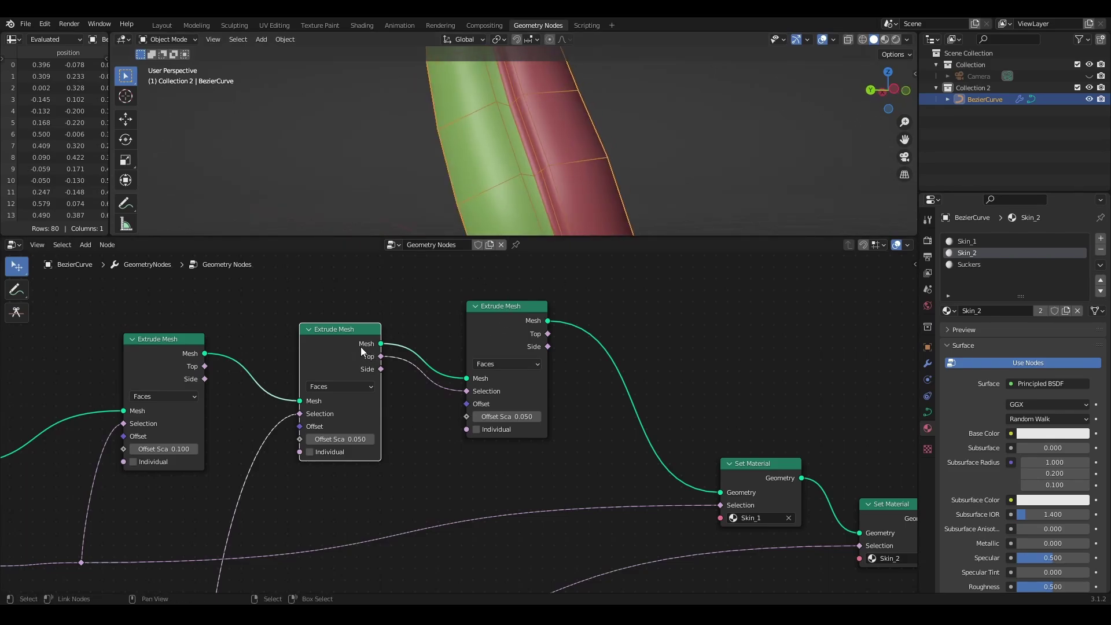
# Enable Individual on the third Extrude Mesh node and reset its offset scale to 0.000.
pyautogui.moveTo(443, 449); pyautogui.dragTo(370, 449, button='middle')
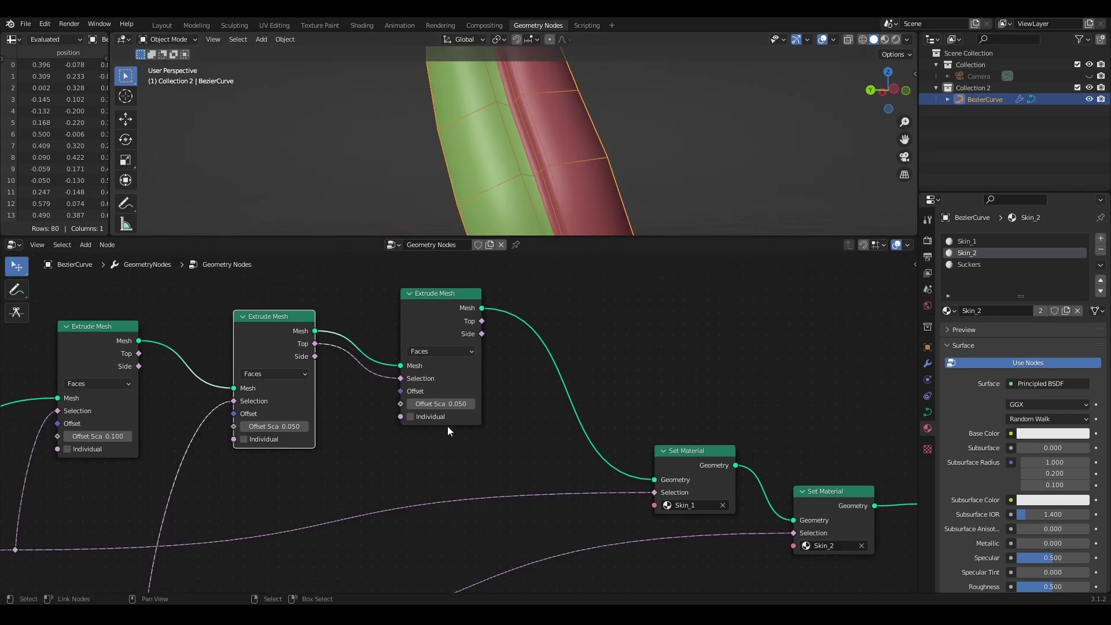
pyautogui.scroll(1, 446, 426)
pyautogui.click(403, 415)
pyautogui.moveTo(630, 134); pyautogui.dragTo(491, 182, button='middle')
pyautogui.press('BackSpace')
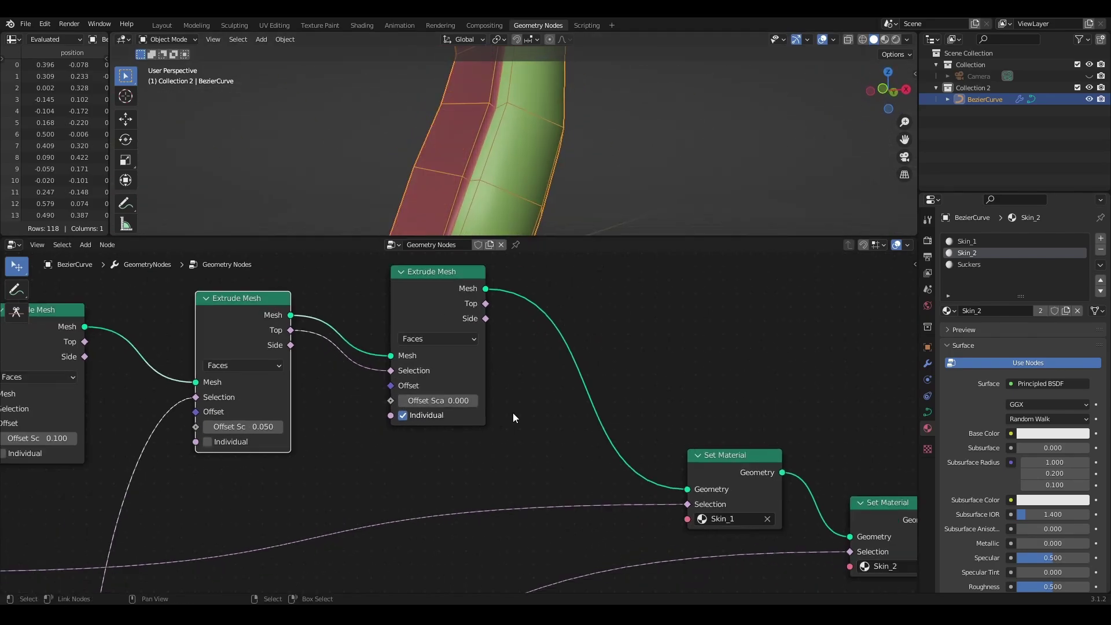
pyautogui.scroll(-1, 513, 417)
pyautogui.moveTo(513, 416); pyautogui.dragTo(489, 450, button='middle')
pyautogui.click(423, 322)
# Add a Scale Elements node after the third Extrude Mesh node and connect the extrusion's Top output to its Selection.
pyautogui.moveTo(703, 464); pyautogui.dragTo(602, 418, button='middle')
pyautogui.hotkey('shift', 'a')
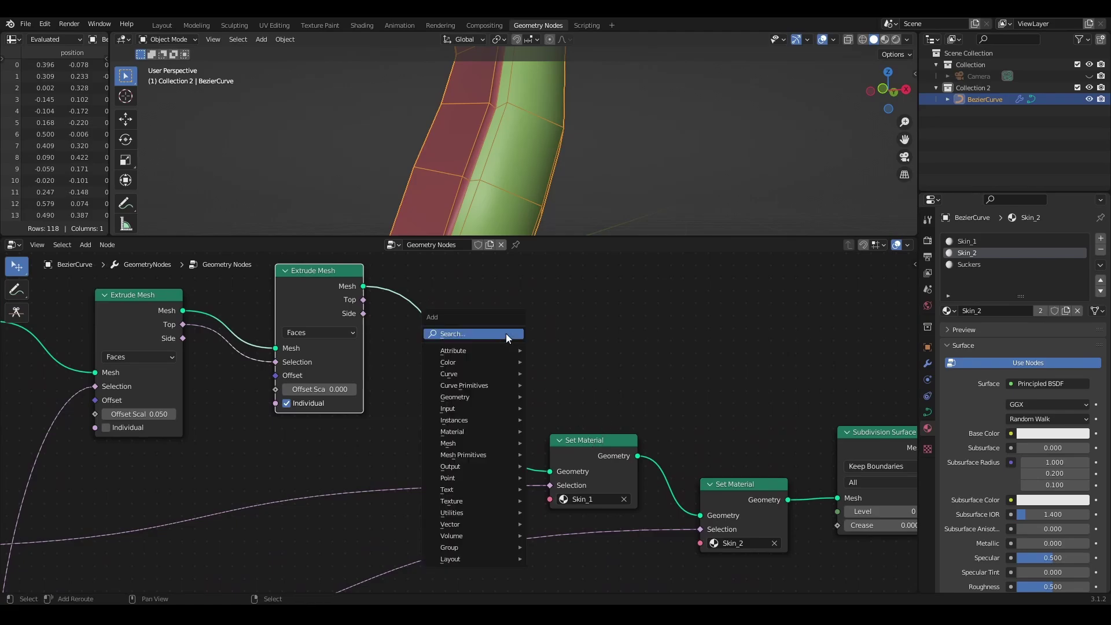
pyautogui.click(506, 334)
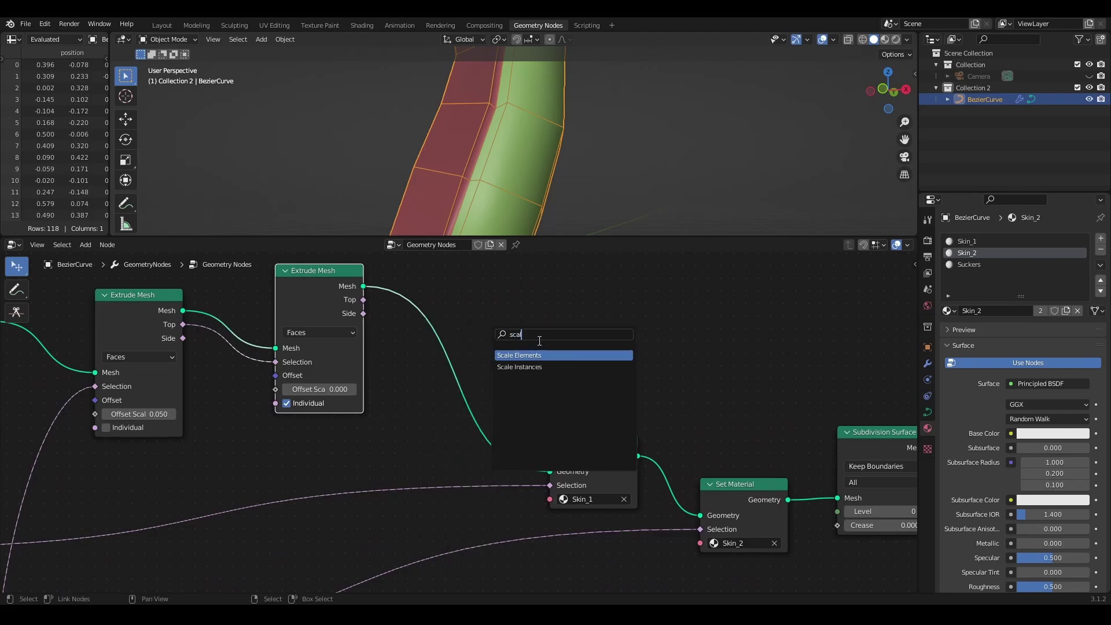
pyautogui.click(534, 355)
pyautogui.click(457, 325)
pyautogui.scroll(2, 593, 352)
pyautogui.moveTo(592, 353); pyautogui.dragTo(640, 398, button='middle')
pyautogui.moveTo(455, 401); pyautogui.dragTo(455, 400)
pyautogui.moveTo(448, 148); pyautogui.dragTo(530, 150, button='middle')
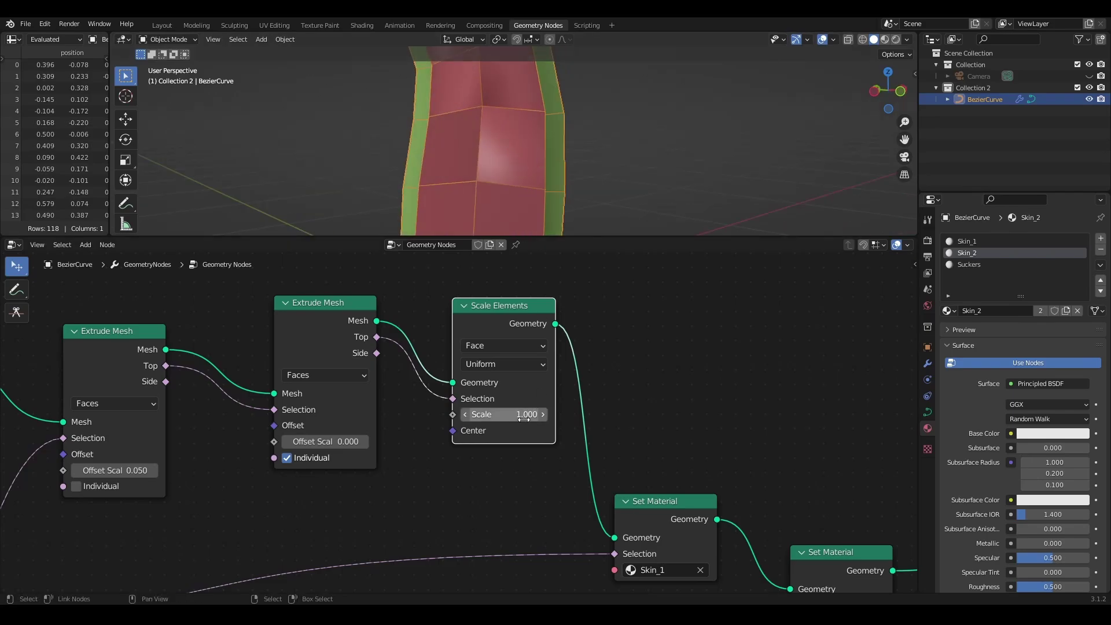
# Set the Scale Elements node's scale to 0.500 and inspect the inset faces from several angles.
pyautogui.moveTo(523, 415)
pyautogui.mouseDown()
pyautogui.moveTo(494, 415)
pyautogui.moveTo(505, 415)
pyautogui.mouseUp()
pyautogui.scroll(-1, 582, 354)
pyautogui.moveTo(583, 355); pyautogui.dragTo(534, 341, button='middle')
pyautogui.moveTo(451, 138); pyautogui.dragTo(591, 92, button='middle')
pyautogui.click(366, 388)
pyautogui.moveTo(599, 134); pyautogui.dragTo(536, 141, button='middle')
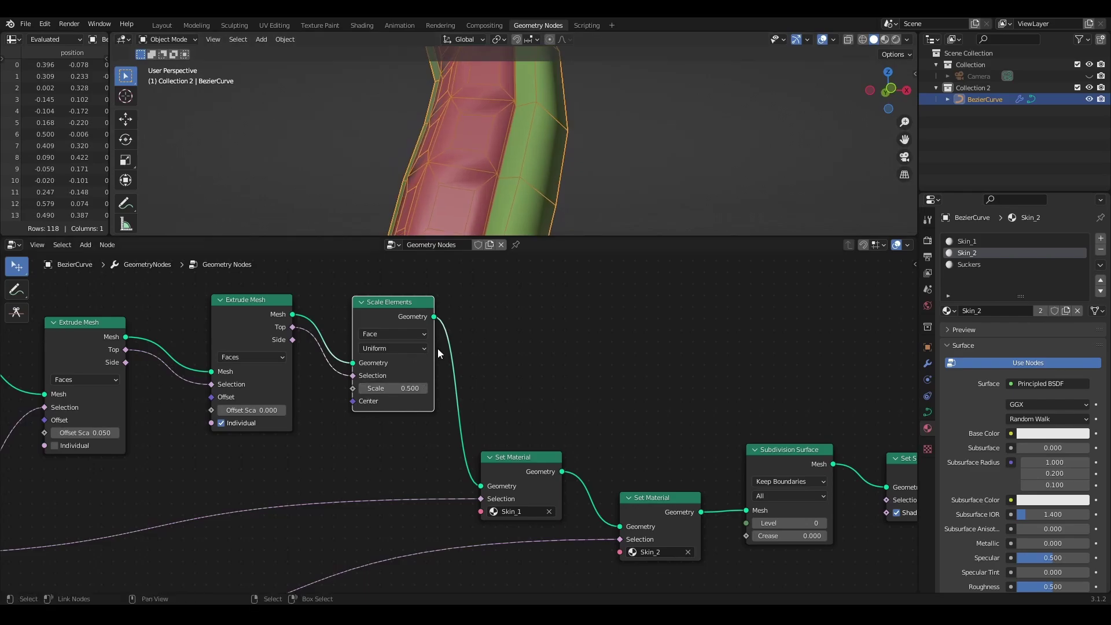
pyautogui.moveTo(498, 226)
pyautogui.mouseDown(button='middle')
pyautogui.moveTo(560, 154)
pyautogui.moveTo(489, 245)
pyautogui.mouseUp(button='middle')
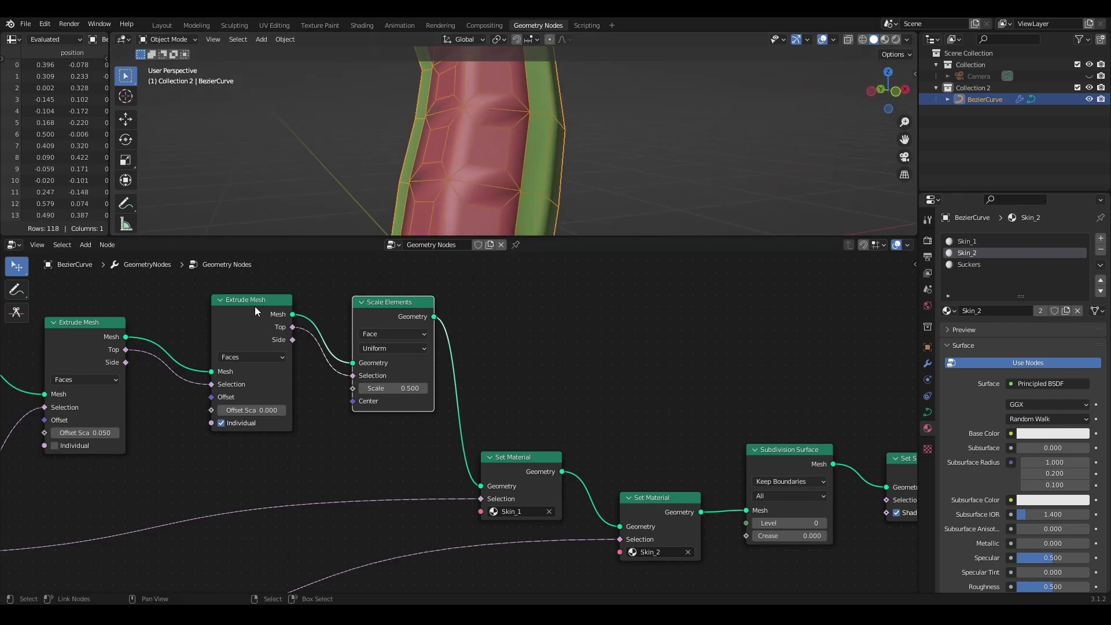
# Move the Set Material nodes and everything after them further along to free space behind the Scale Elements node.
pyautogui.moveTo(255, 307); pyautogui.dragTo(261, 306)
pyautogui.scroll(-5, 569, 411)
pyautogui.moveTo(569, 410); pyautogui.dragTo(421, 351, button='middle')
pyautogui.moveTo(807, 348); pyautogui.dragTo(358, 484)
pyautogui.moveTo(390, 392); pyautogui.dragTo(642, 395)
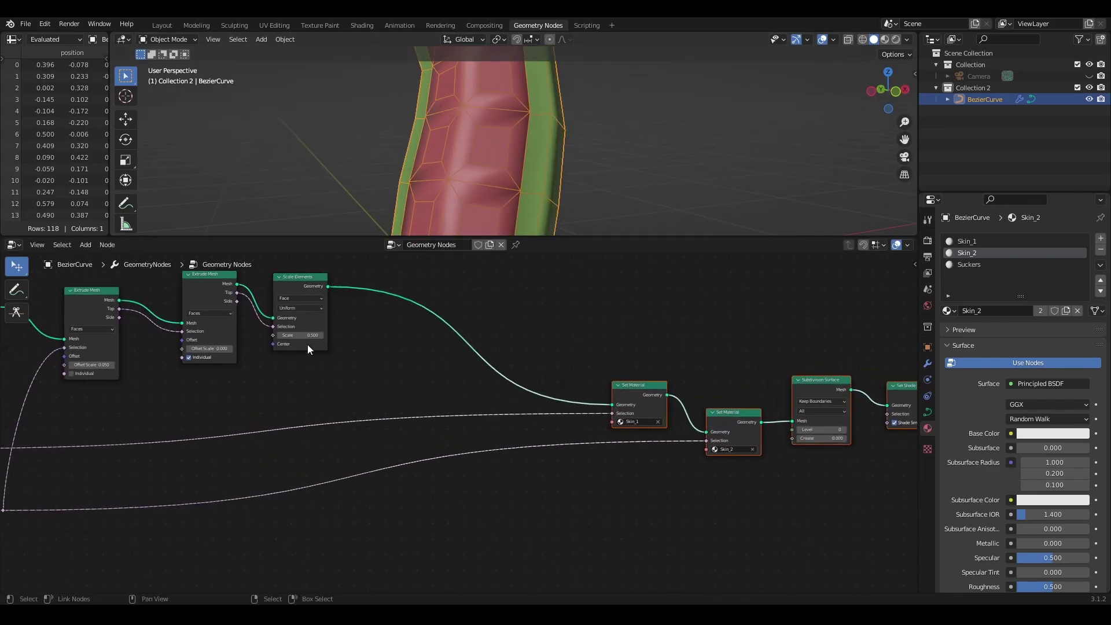
# Combine the third Extrude Mesh node and the Scale Elements node into a node group.
pyautogui.scroll(3, 307, 345)
pyautogui.moveTo(411, 302); pyautogui.dragTo(362, 325, button='middle')
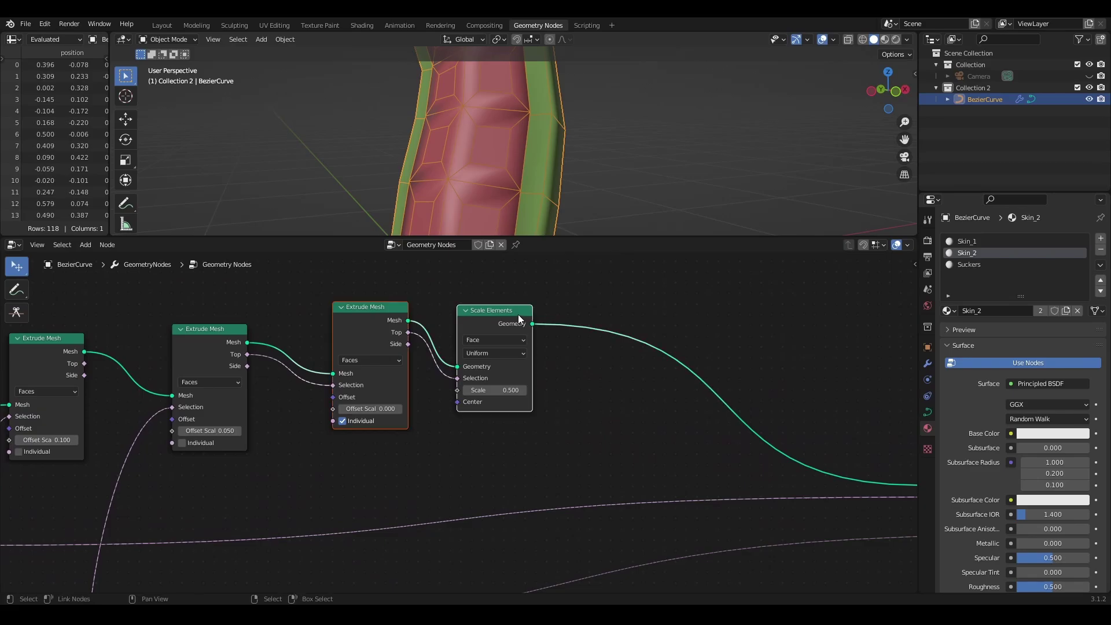
pyautogui.hotkey('ctrl', 'g')
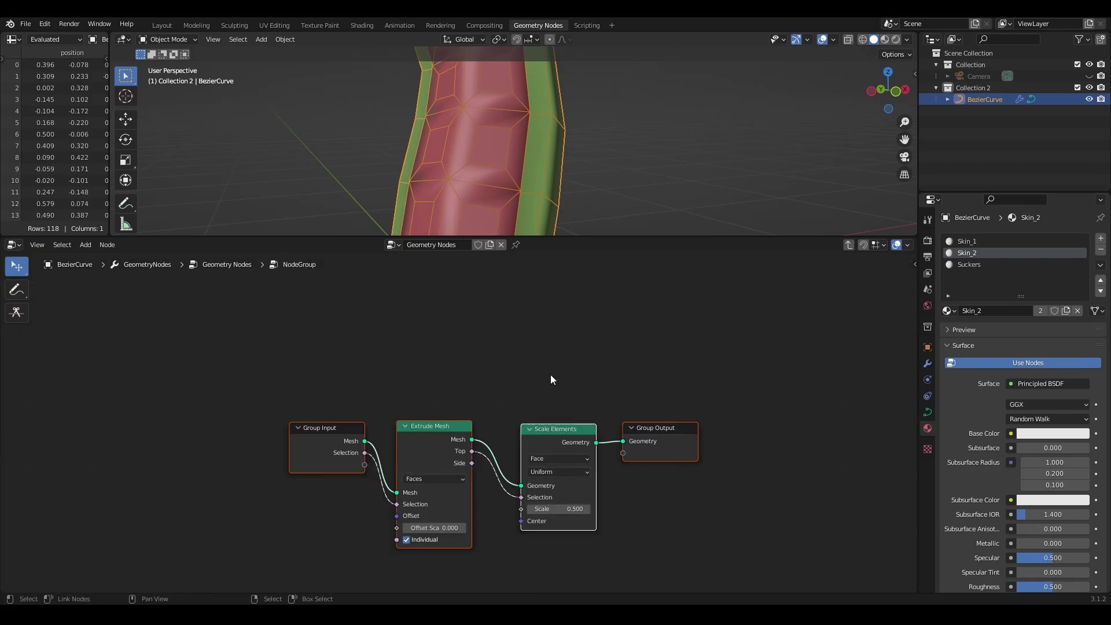
# Spread out the Group Input, Extrude Mesh, Scale Elements and Group Output nodes inside the node group.
pyautogui.moveTo(550, 374); pyautogui.dragTo(573, 305, button='middle')
pyautogui.click(346, 356)
pyautogui.moveTo(346, 355); pyautogui.dragTo(215, 387)
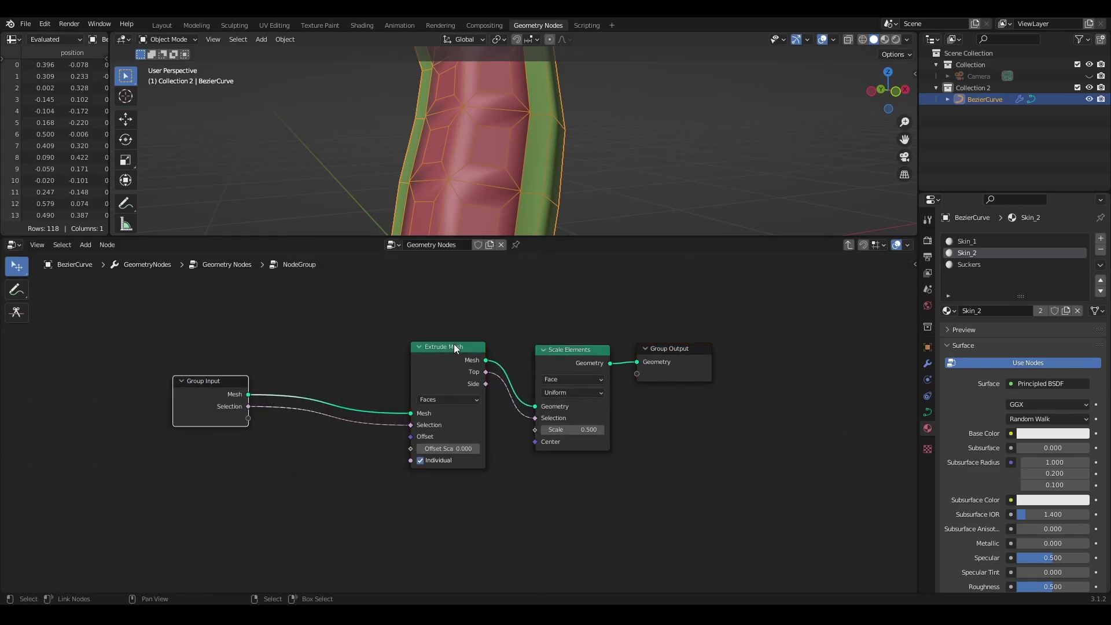
pyautogui.moveTo(449, 360)
pyautogui.mouseDown()
pyautogui.moveTo(457, 332)
pyautogui.moveTo(441, 354)
pyautogui.mouseUp()
pyautogui.moveTo(671, 349); pyautogui.dragTo(758, 348)
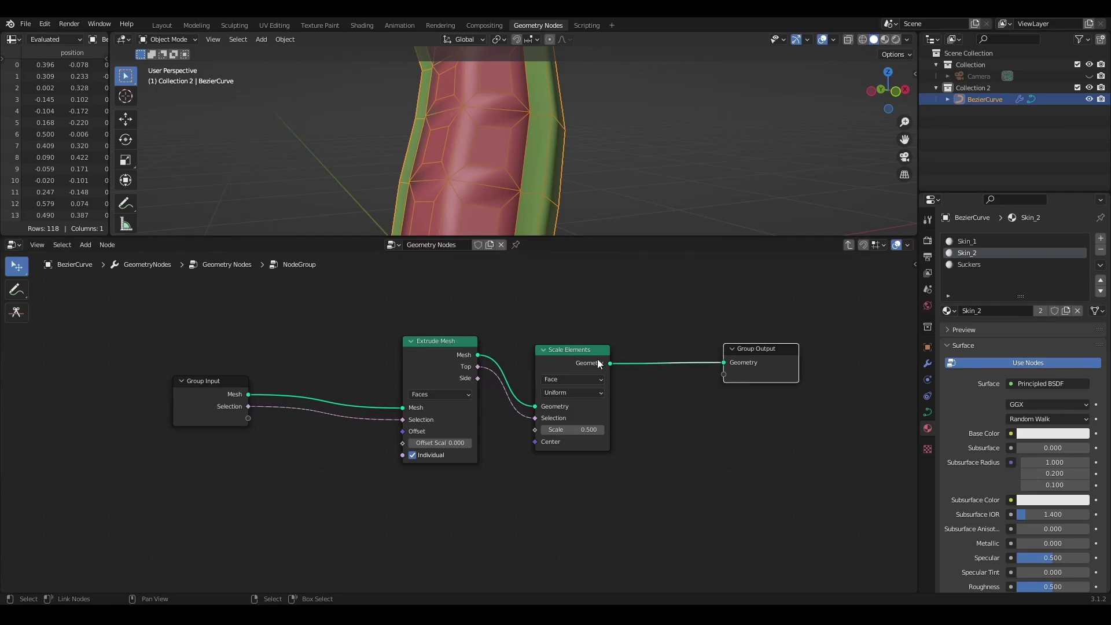
pyautogui.moveTo(573, 351); pyautogui.dragTo(573, 344)
pyautogui.scroll(2, 476, 493)
pyautogui.moveTo(475, 493); pyautogui.dragTo(576, 467, button='middle')
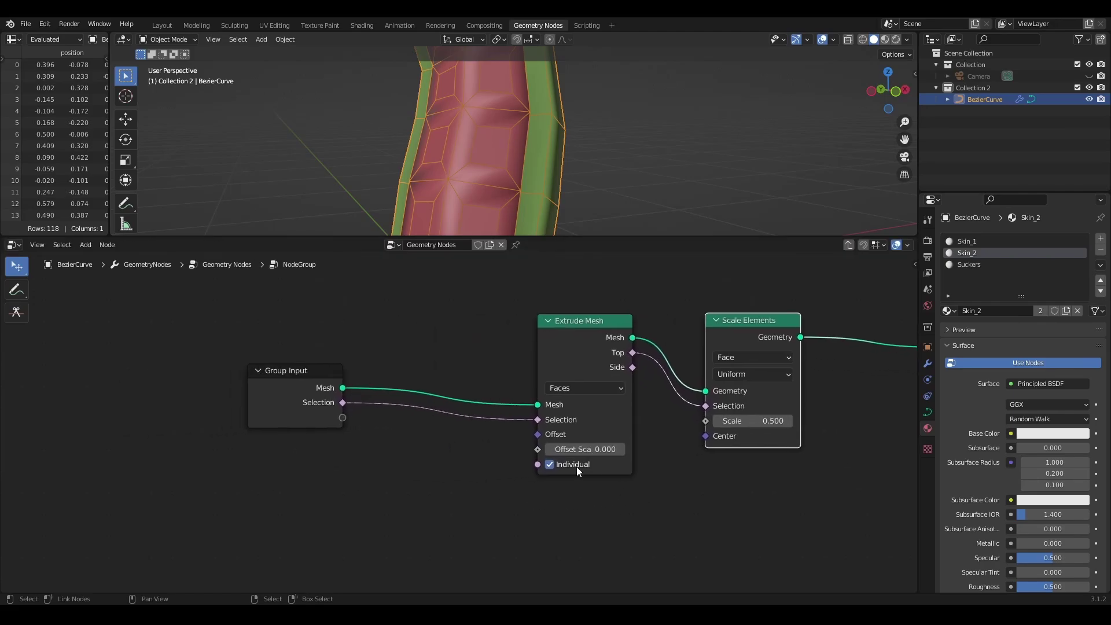
pyautogui.moveTo(306, 377); pyautogui.dragTo(303, 395)
pyautogui.moveTo(707, 468); pyautogui.dragTo(510, 450, button='middle')
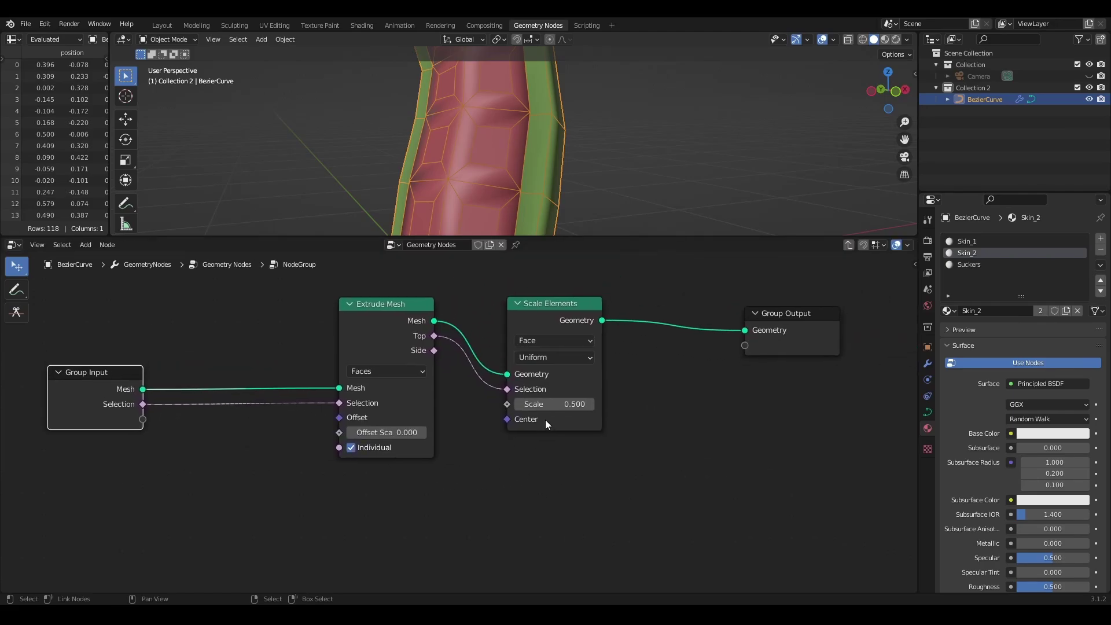
# Expose the extrusion's Top as a group output, and its Offset Scale and the Scale Elements' Scale as group inputs.
pyautogui.moveTo(434, 336); pyautogui.dragTo(510, 360)
pyautogui.moveTo(752, 346); pyautogui.dragTo(746, 345)
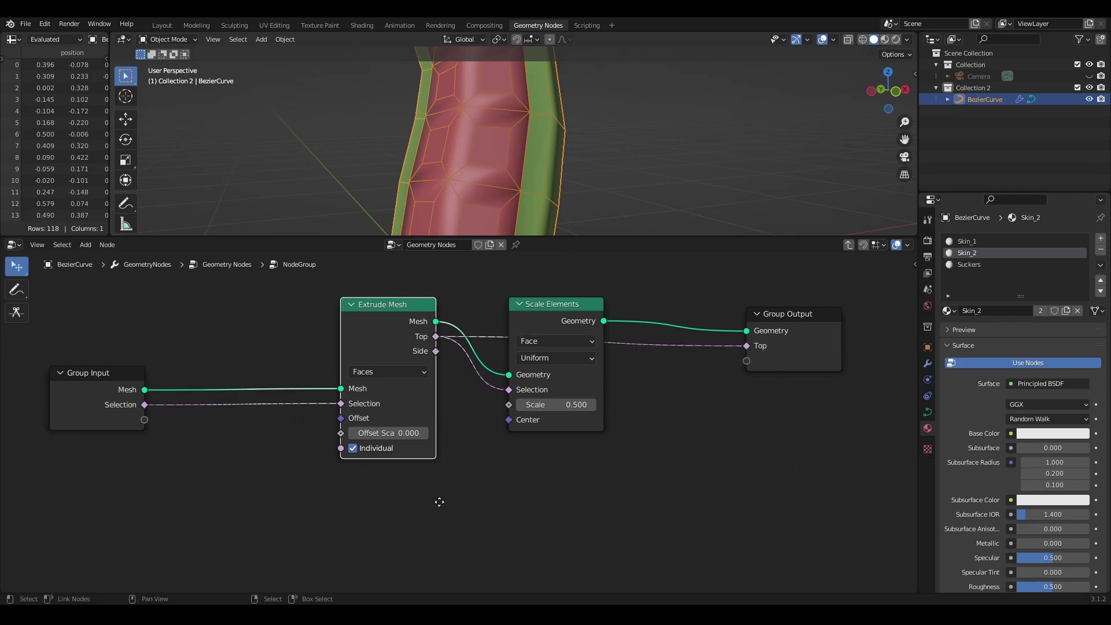
pyautogui.moveTo(315, 427); pyautogui.dragTo(451, 419, button='middle')
pyautogui.scroll(2, 458, 423)
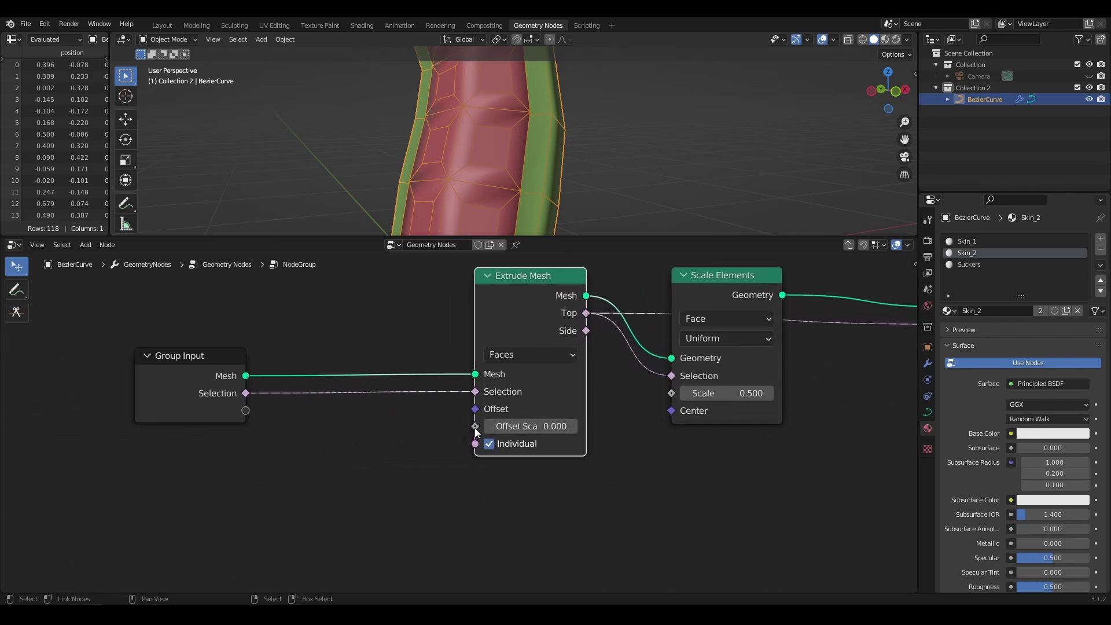
pyautogui.moveTo(283, 410); pyautogui.dragTo(246, 410)
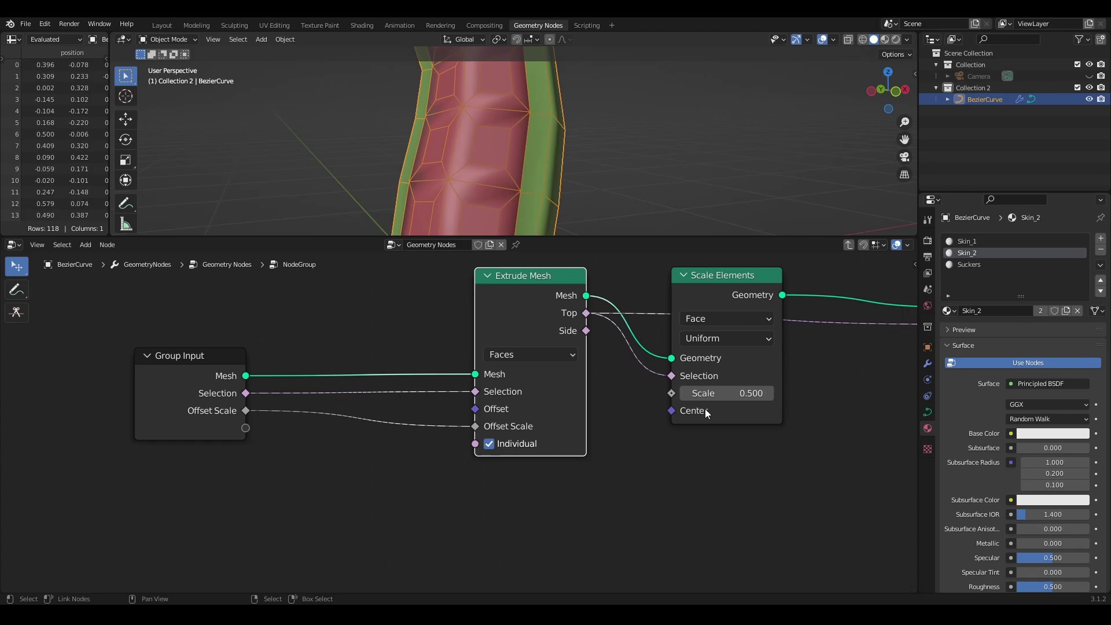
pyautogui.moveTo(671, 394); pyautogui.dragTo(246, 428)
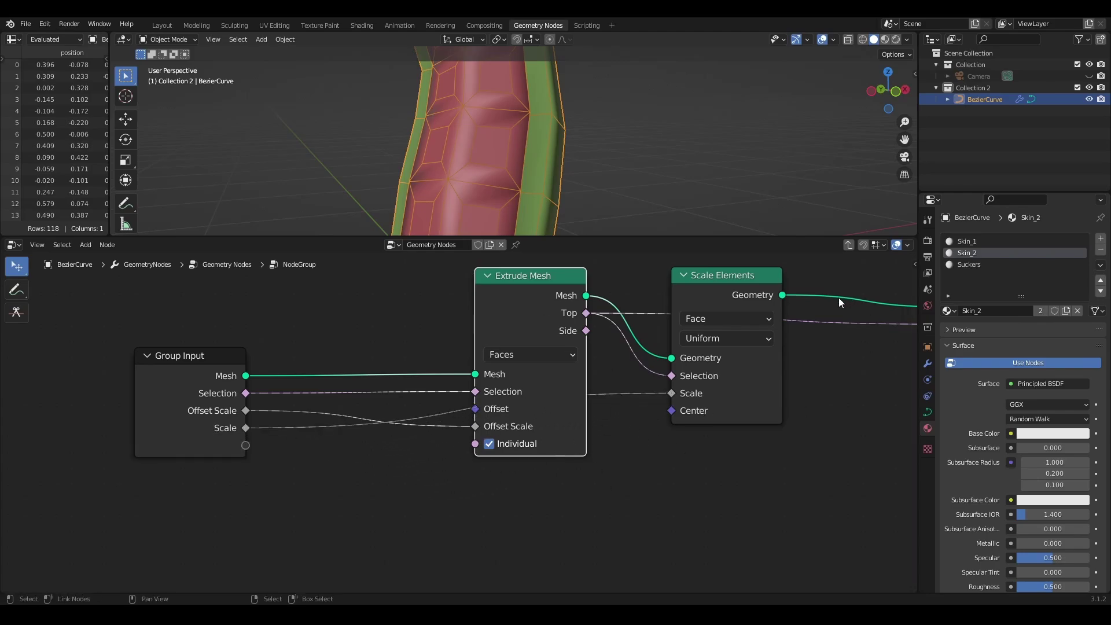
# Leave the node group and rename it Extrude.
pyautogui.click(850, 245)
pyautogui.scroll(1, 534, 384)
pyautogui.doubleClick(548, 363)
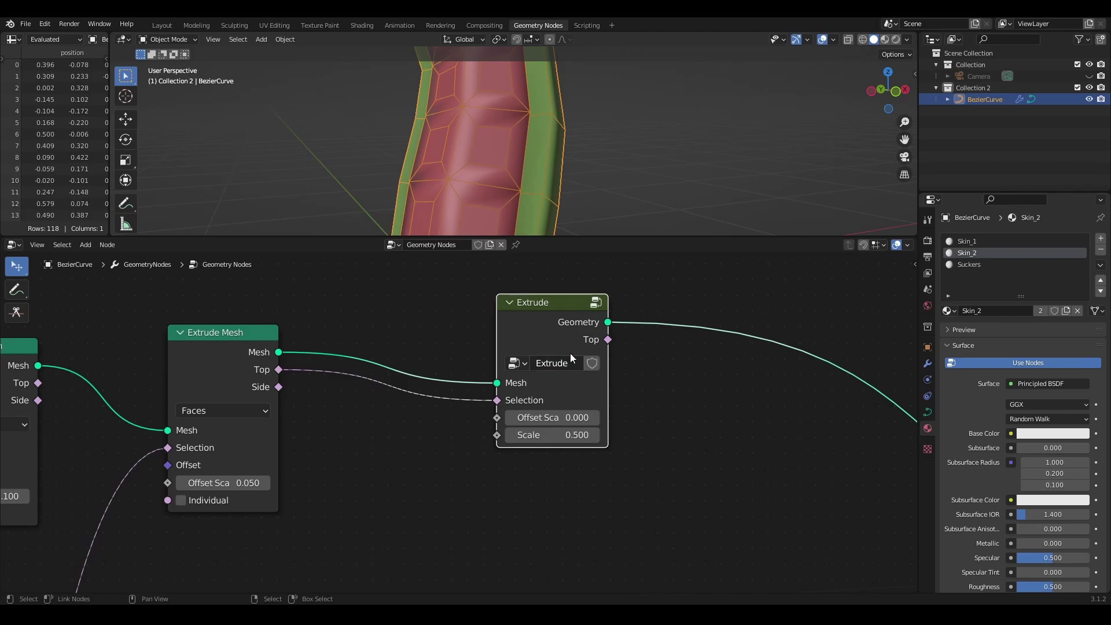
pyautogui.moveTo(570, 353); pyautogui.dragTo(478, 358)
pyautogui.keyDown('ctrl'); pyautogui.hscroll(3, 527, 432); pyautogui.keyUp('ctrl')
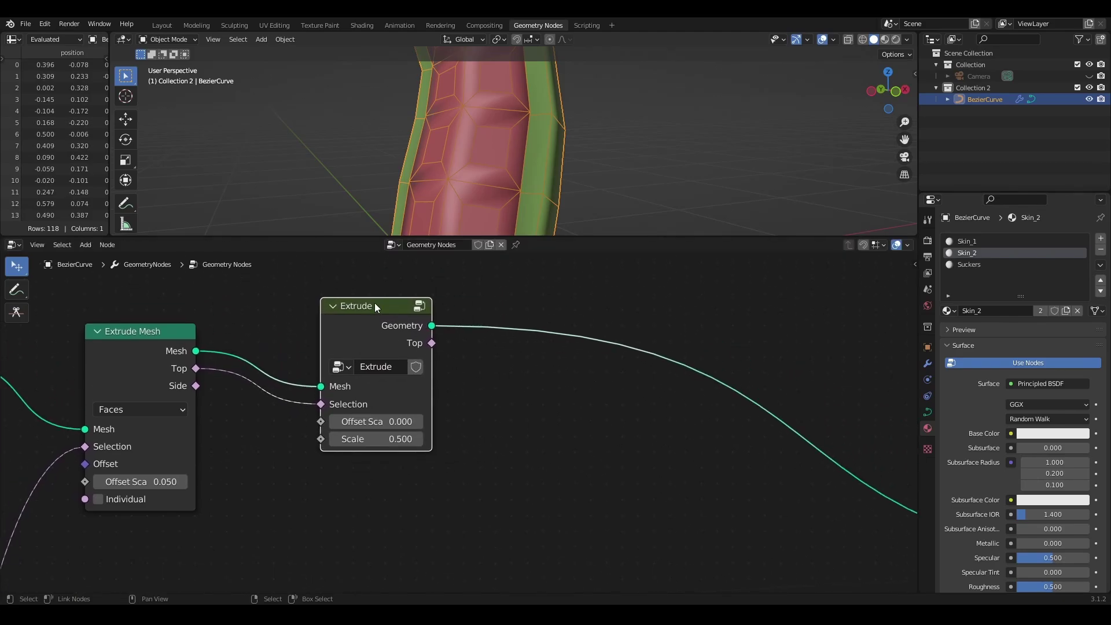
# Duplicate the Extrude group after itself and connect the first group's Top output to the copy's Selection.
pyautogui.hotkey('shift', 'd')
pyautogui.click(554, 306)
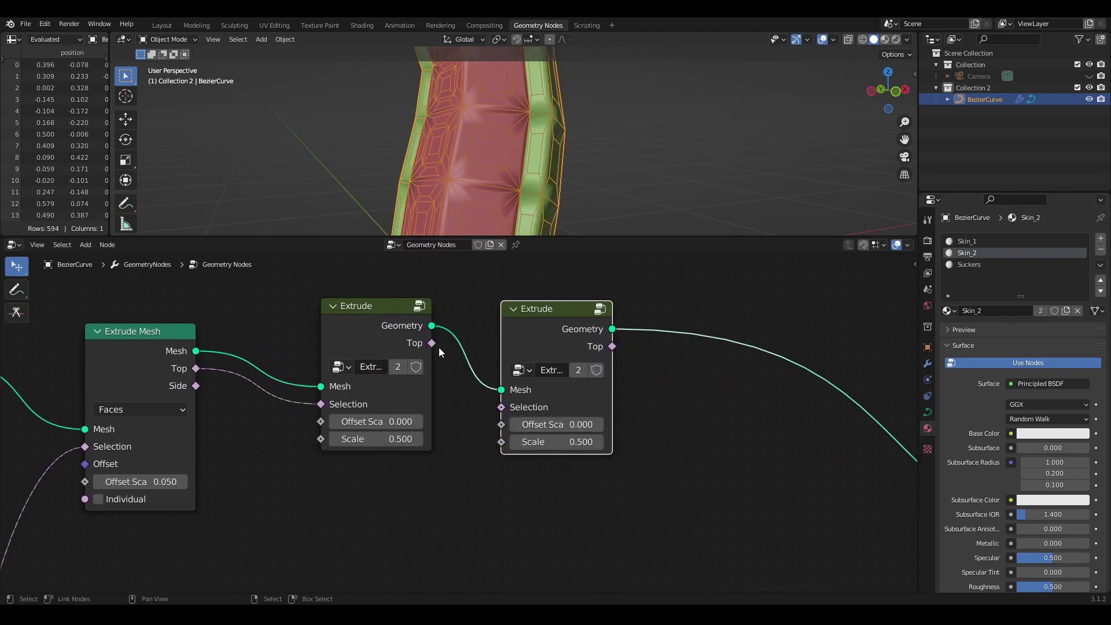
pyautogui.moveTo(504, 173); pyautogui.dragTo(539, 152, button='middle')
pyautogui.moveTo(432, 343); pyautogui.dragTo(519, 398)
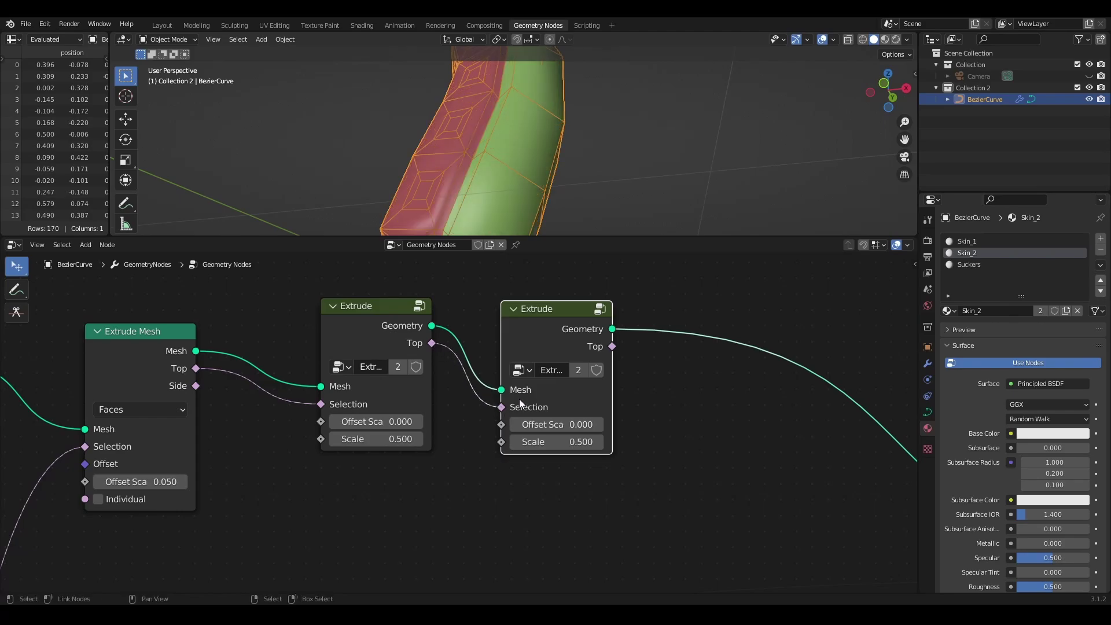
pyautogui.moveTo(590, 185); pyautogui.dragTo(521, 144, button='middle')
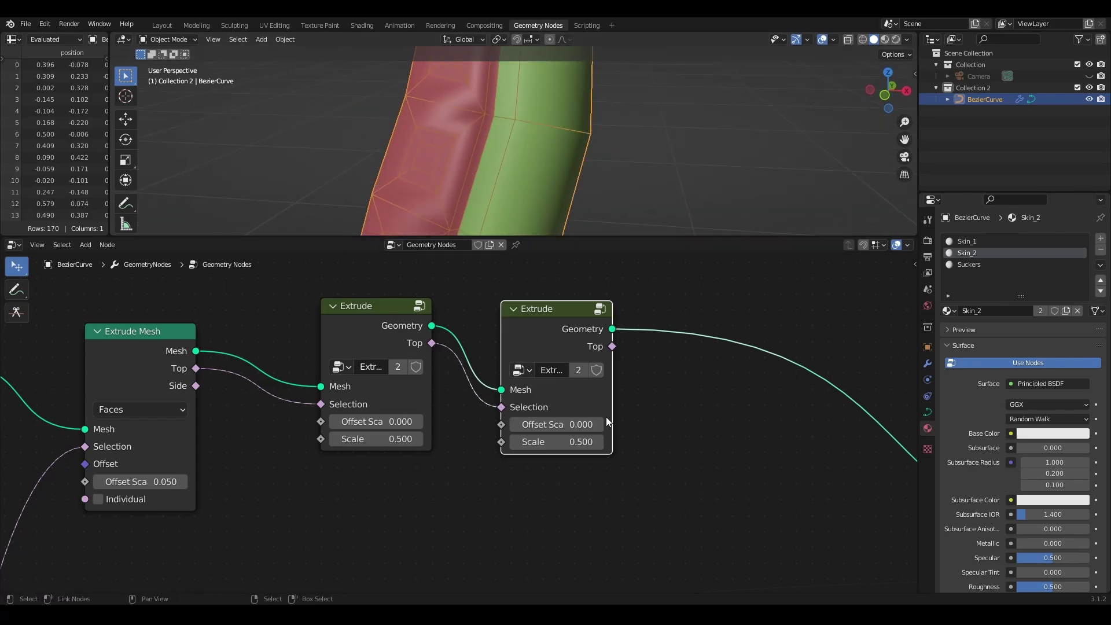
# Set the second Extrude group's offset scale to 0.100 and its scale to 1.300.
pyautogui.moveTo(571, 442)
pyautogui.mouseDown()
pyautogui.moveTo(611, 442)
pyautogui.moveTo(576, 423)
pyautogui.mouseUp()
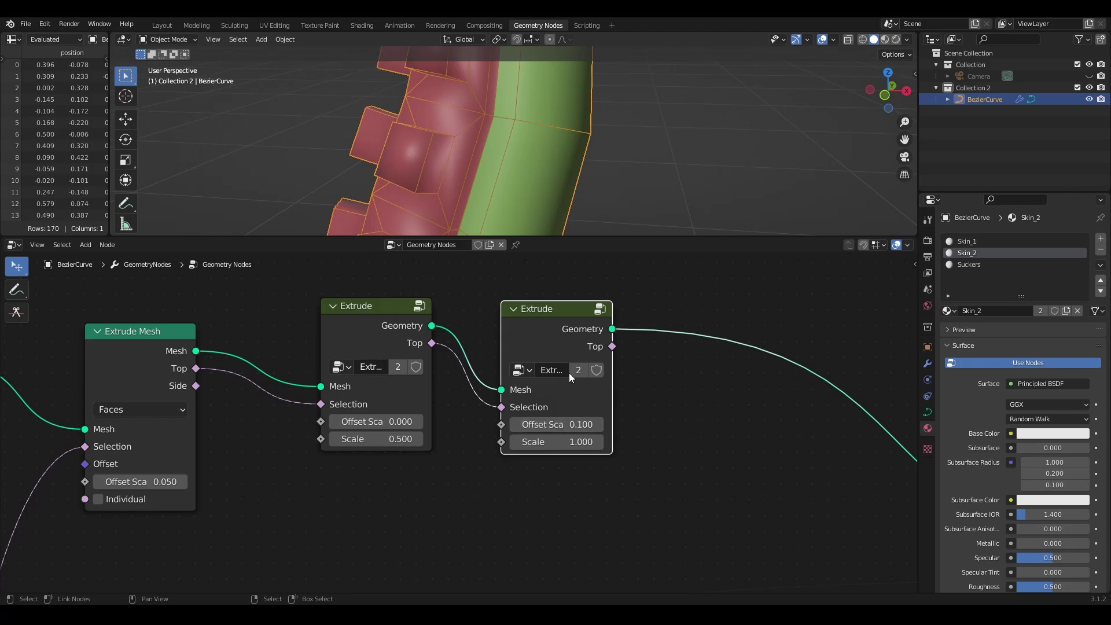
pyautogui.moveTo(602, 191); pyautogui.dragTo(498, 173, button='middle')
pyautogui.scroll(2, 648, 425)
pyautogui.click(638, 447)
pyautogui.click(637, 447)
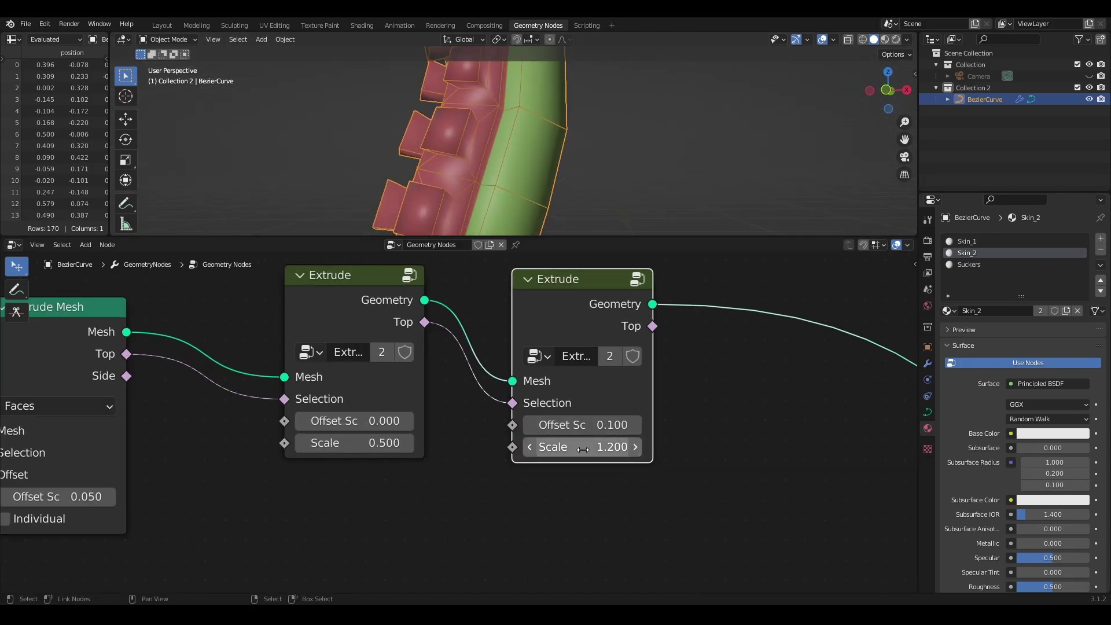
pyautogui.click(530, 446)
pyautogui.click(637, 447)
pyautogui.moveTo(451, 132); pyautogui.dragTo(510, 132, button='middle')
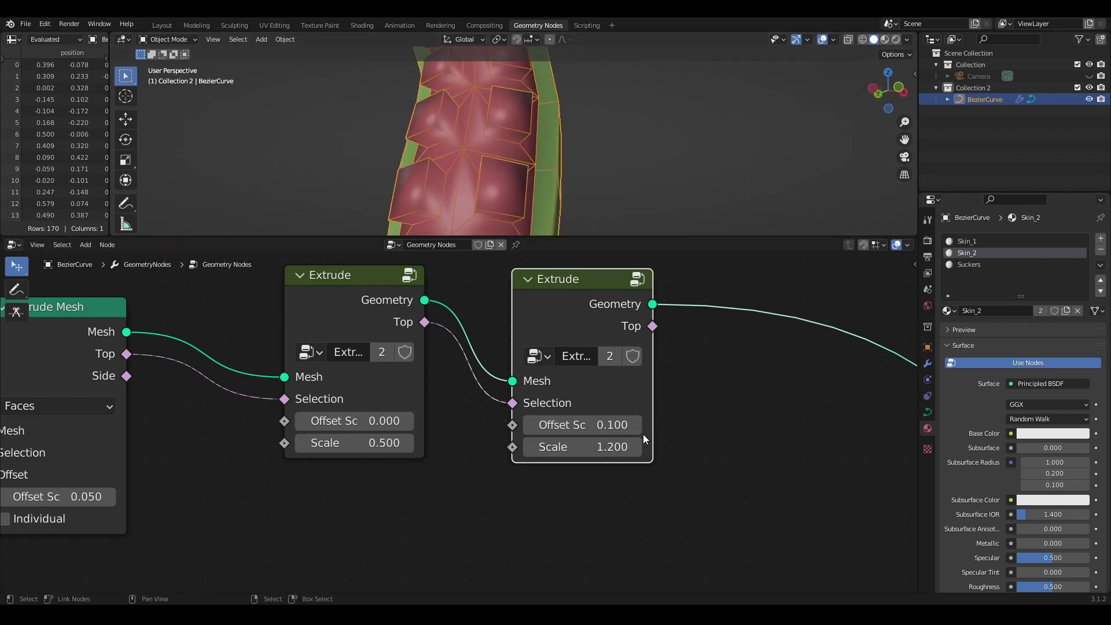
pyautogui.click(638, 447)
pyautogui.moveTo(535, 174); pyautogui.dragTo(551, 189, button='middle')
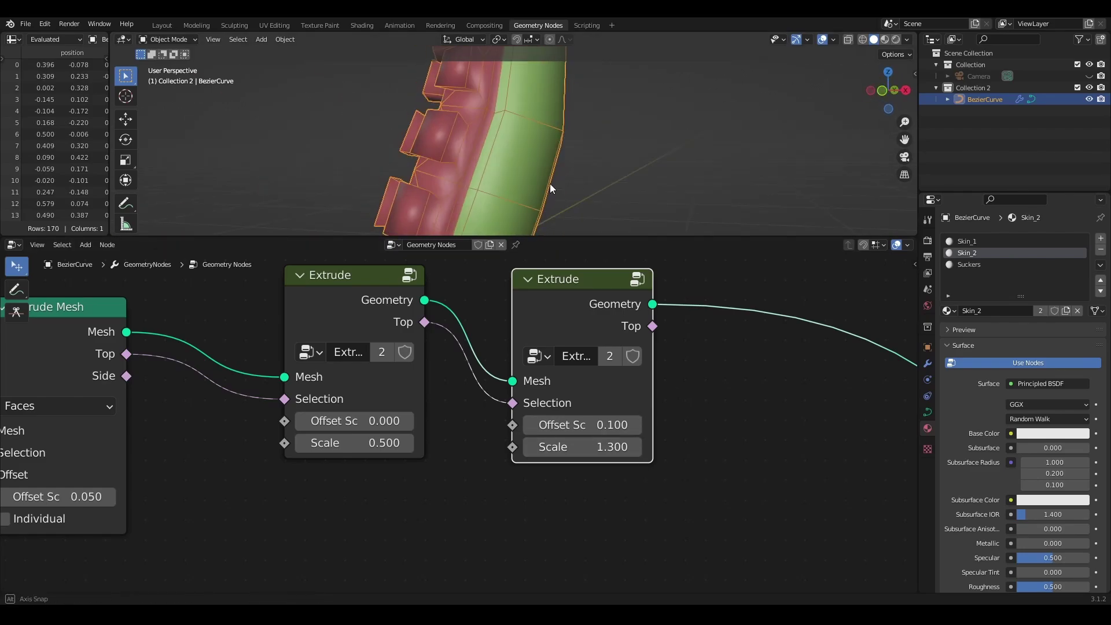
# Duplicate the second Extrude group after itself, linking its Top output to the new copy's Selection.
pyautogui.scroll(-1, 674, 442)
pyautogui.moveTo(559, 305); pyautogui.dragTo(403, 305, button='middle')
pyautogui.hotkey('shift', 'd')
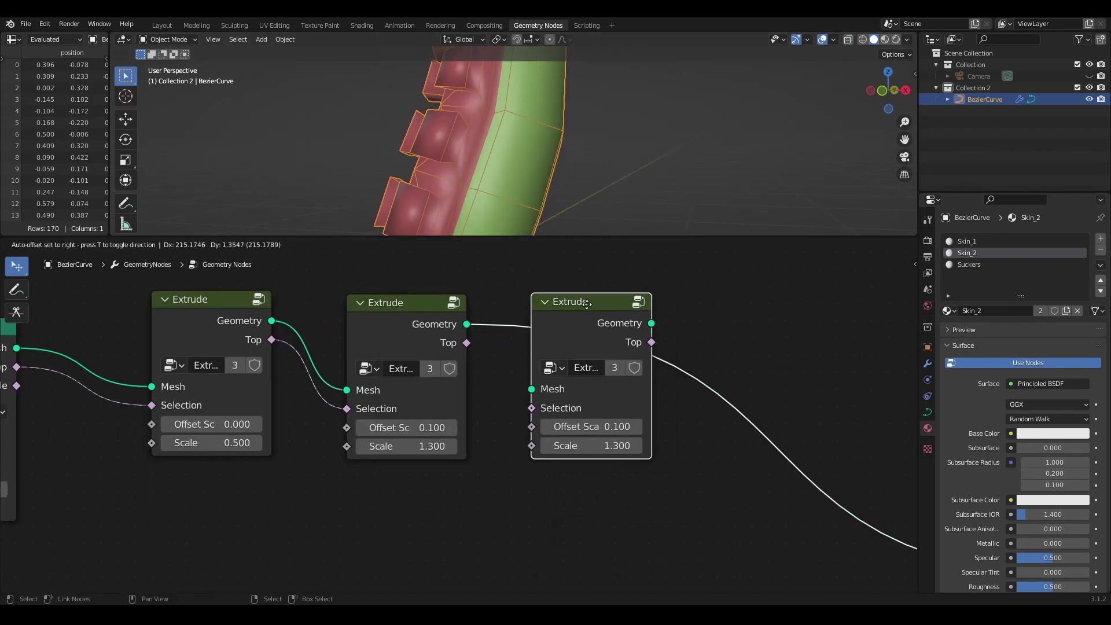
pyautogui.click(590, 304)
pyautogui.moveTo(486, 156); pyautogui.dragTo(455, 117, button='middle')
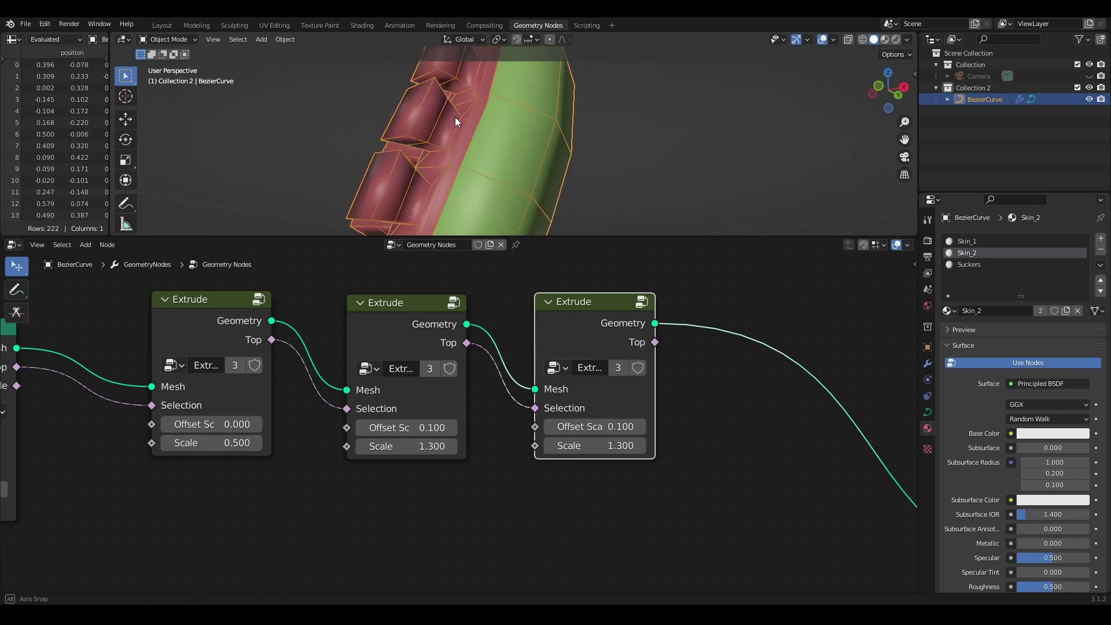
pyautogui.moveTo(559, 184)
pyautogui.mouseDown(button='middle')
pyautogui.moveTo(606, 196)
pyautogui.moveTo(564, 174)
pyautogui.mouseUp(button='middle')
pyautogui.moveTo(732, 443); pyautogui.dragTo(662, 440, button='middle')
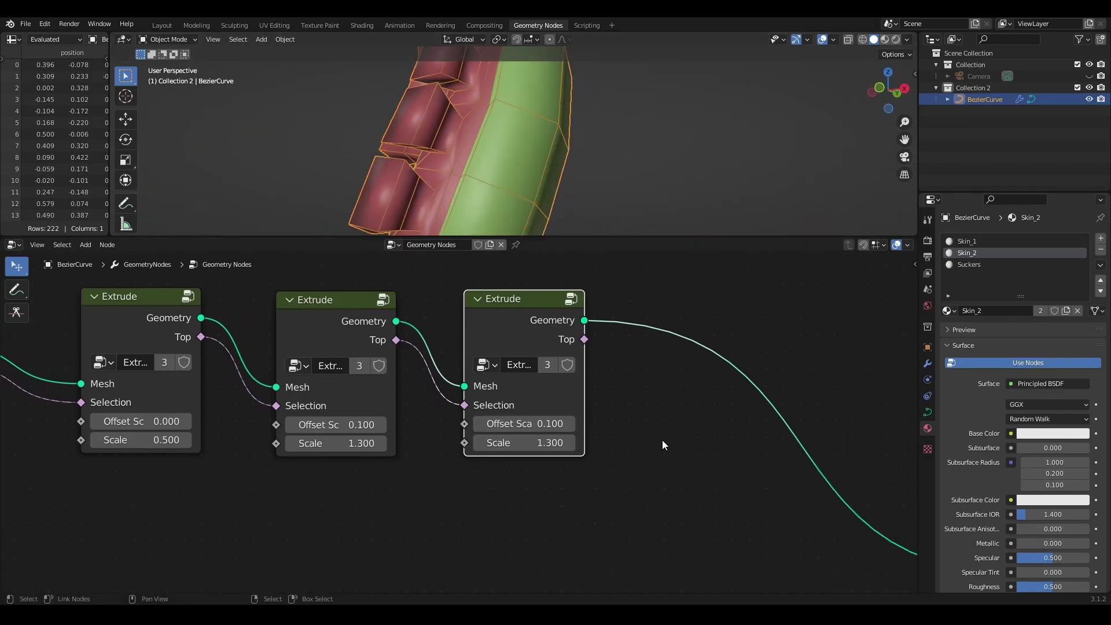
# Set the third Extrude group's scale to 0.700 and its offset scale to 0.000.
pyautogui.click(481, 443)
pyautogui.click(481, 442)
pyautogui.click(481, 443)
pyautogui.click(481, 443)
pyautogui.click(481, 442)
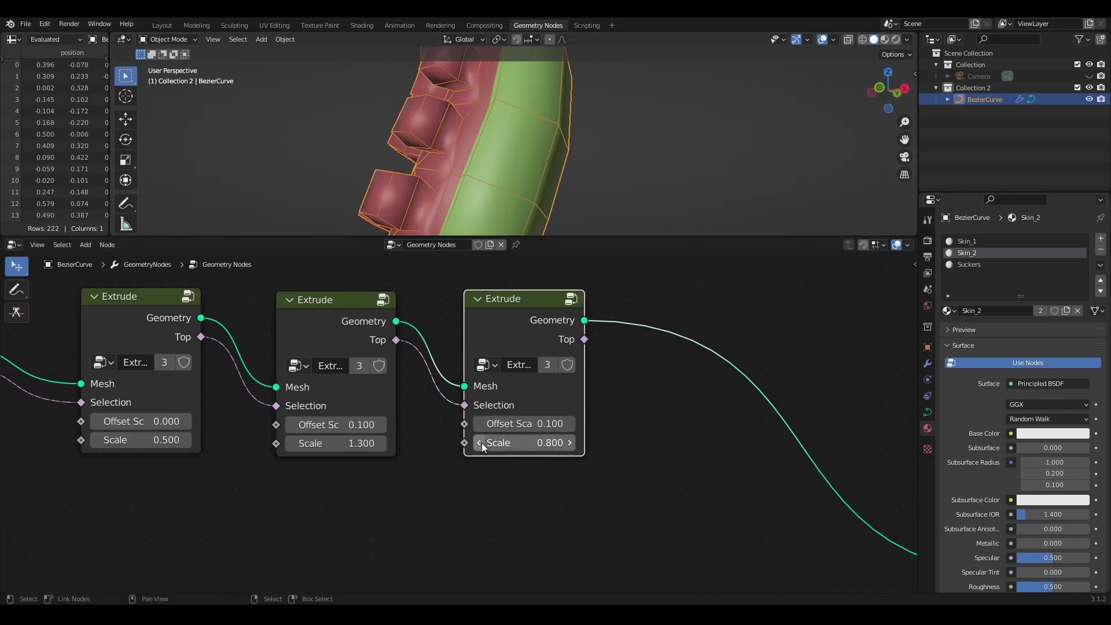
pyautogui.click(481, 442)
pyautogui.moveTo(547, 424); pyautogui.dragTo(542, 424)
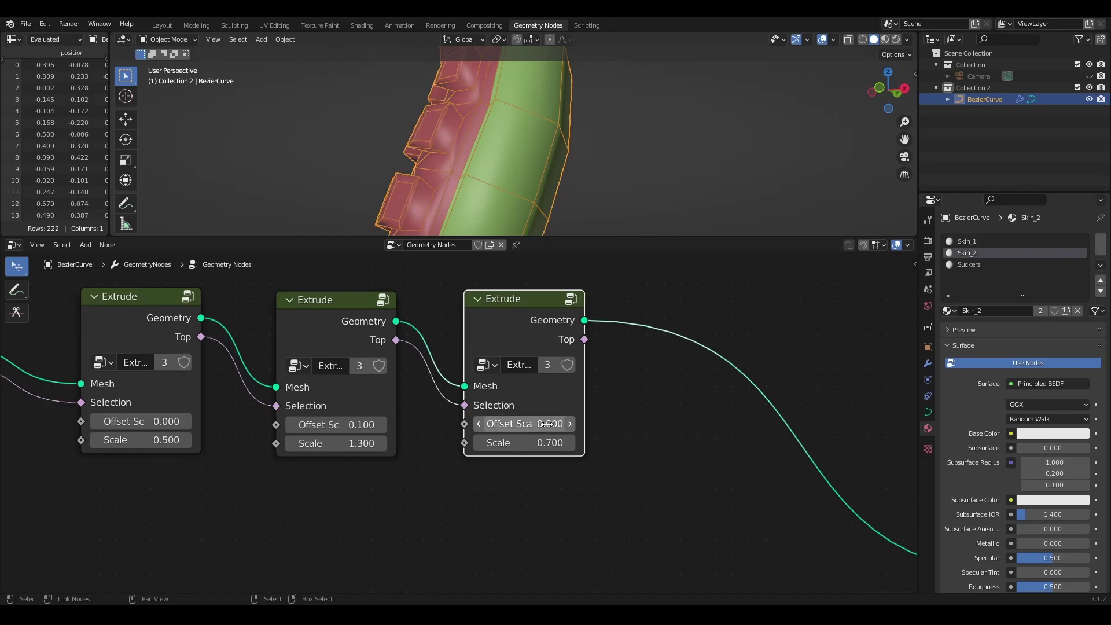
# Duplicate the third Extrude group as a fourth in the chain and connect the third's Top output to its Selection.
pyautogui.scroll(-2, 632, 426)
pyautogui.moveTo(633, 426); pyautogui.dragTo(475, 419, button='middle')
pyautogui.moveTo(383, 316); pyautogui.dragTo(390, 314)
pyautogui.hotkey('shift', 'd')
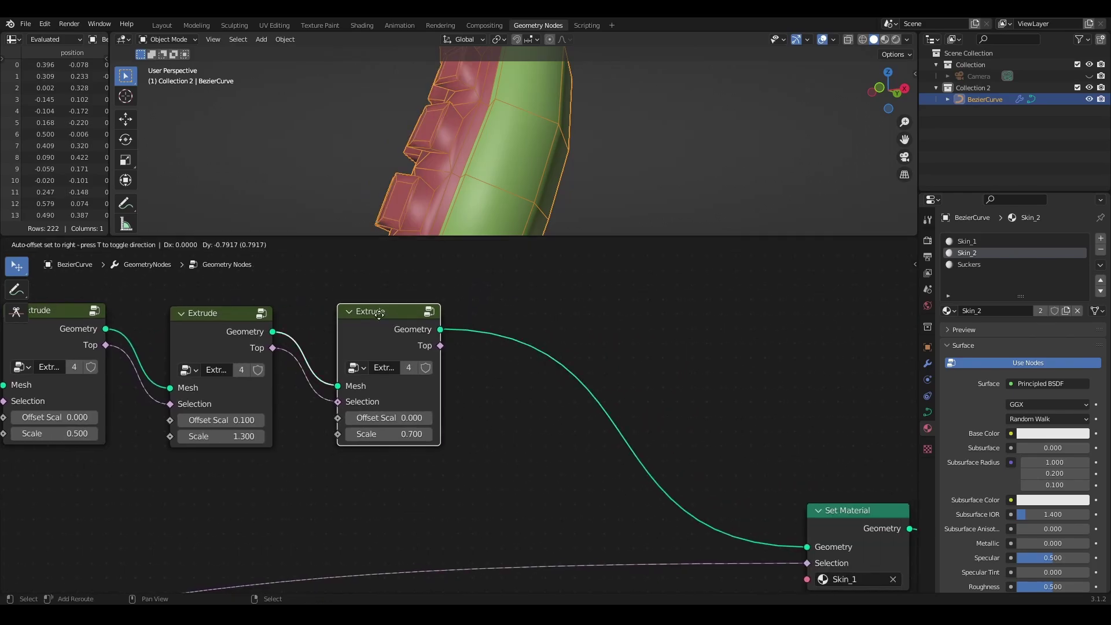
pyautogui.click(540, 307)
pyautogui.scroll(1, 612, 416)
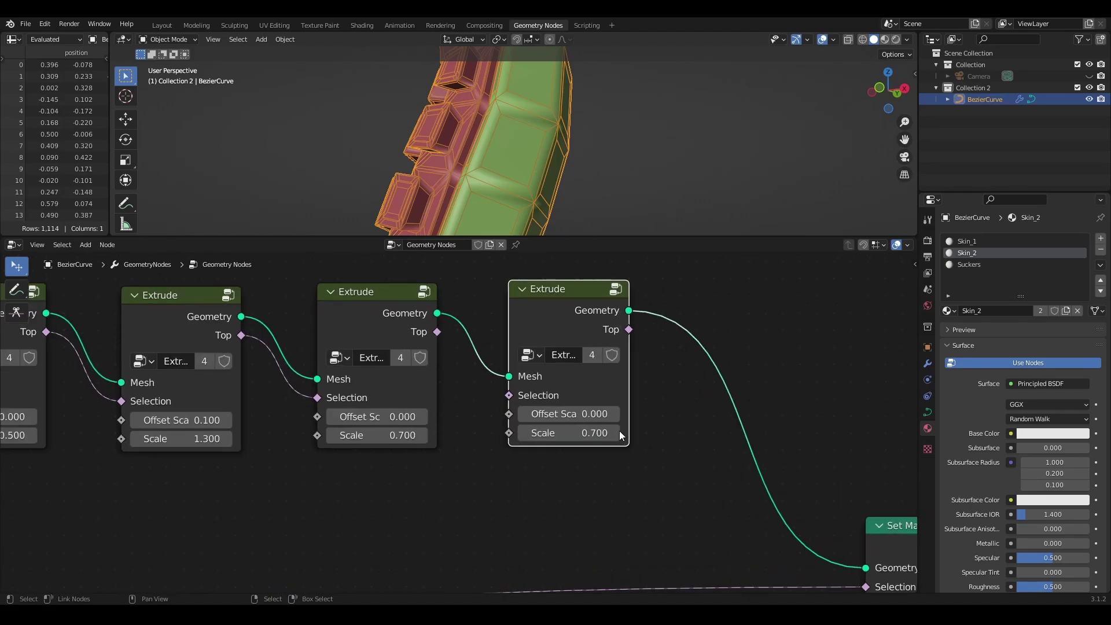
pyautogui.moveTo(436, 331); pyautogui.dragTo(509, 395)
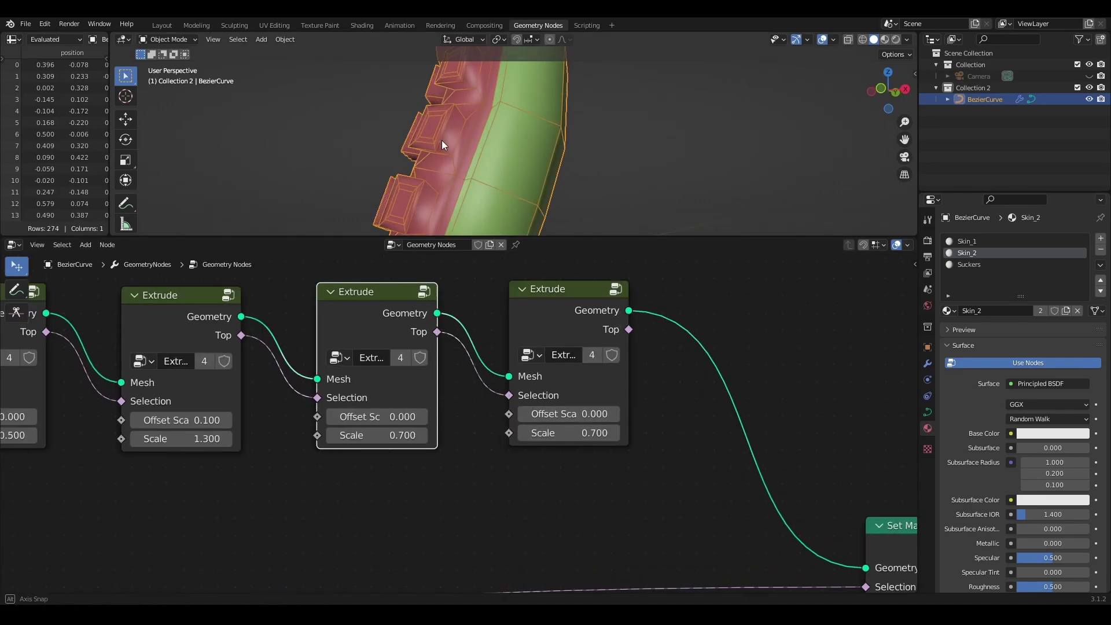
# Set the fourth Extrude group's scale to 0.800 and its offset scale to 0.100.
pyautogui.click(614, 433)
pyautogui.moveTo(612, 434); pyautogui.dragTo(507, 416, button='middle')
pyautogui.click(507, 416)
pyautogui.moveTo(457, 168); pyautogui.dragTo(654, 146, button='middle')
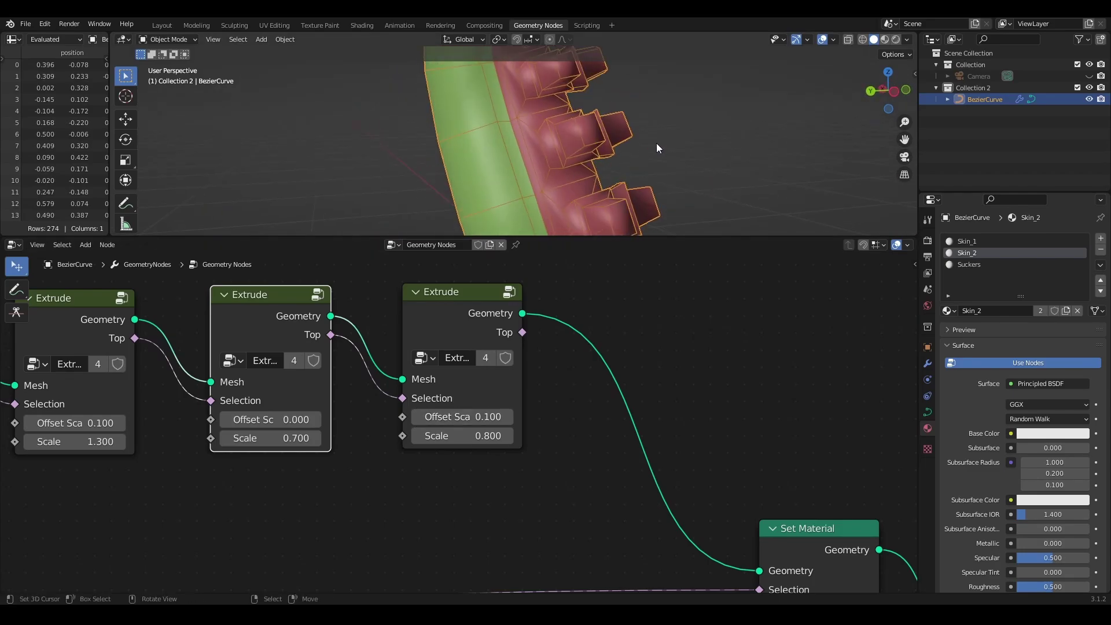
# Enter the Extrude group and add a Flip Faces node above the links leaving the Group Input.
pyautogui.press('Tab')
pyautogui.hotkey('shift', 'a')
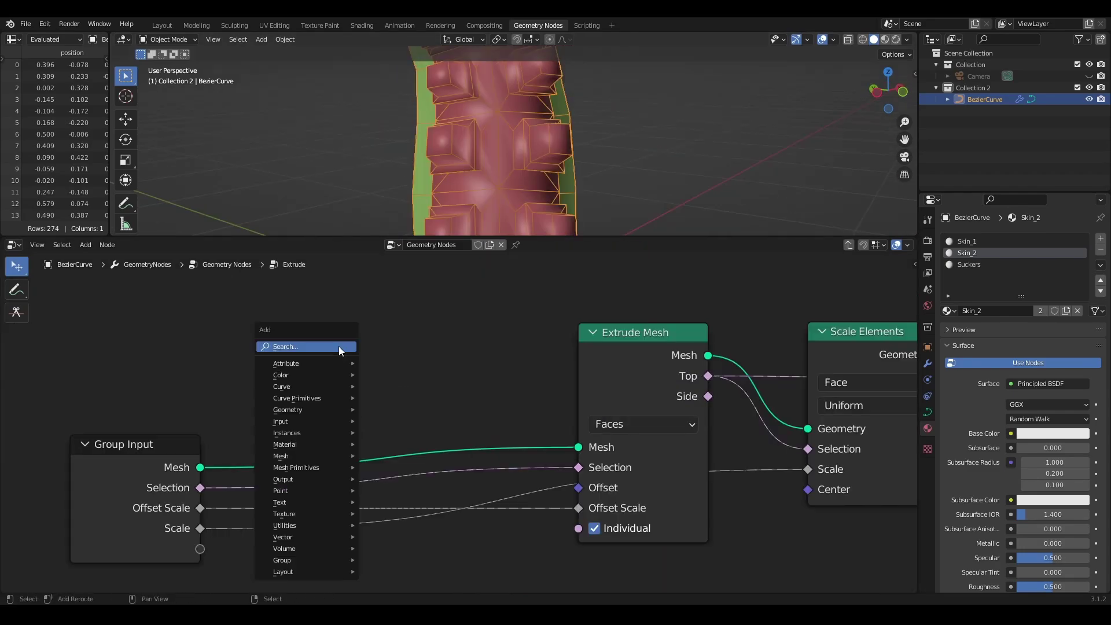
pyautogui.click(304, 345)
pyautogui.write('flip')
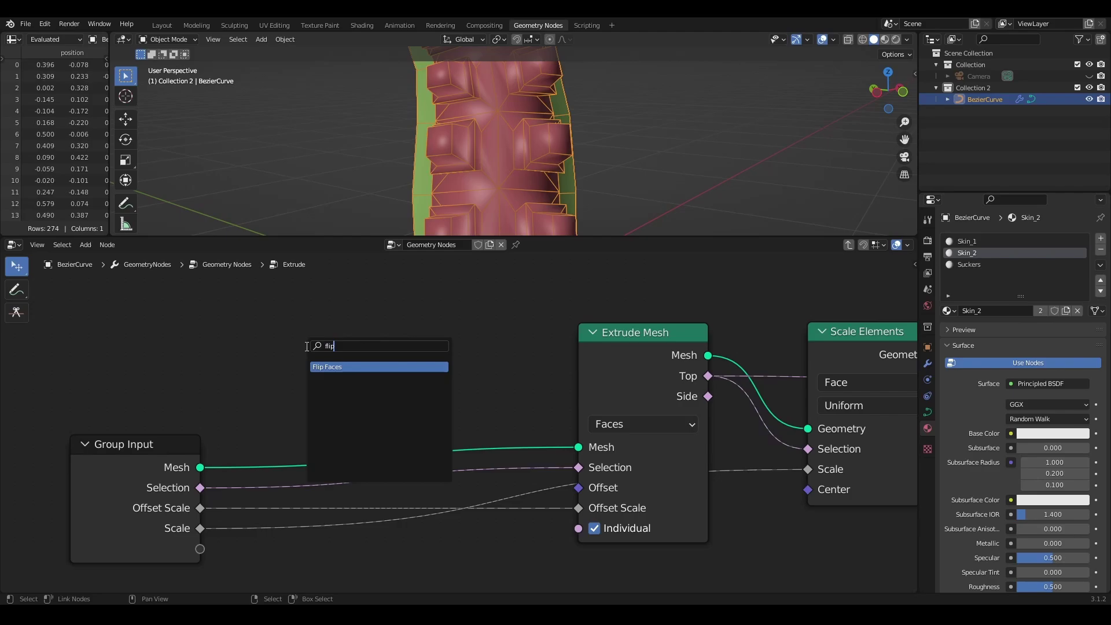
pyautogui.press('Return')
pyautogui.click(339, 353)
pyautogui.scroll(-1, 350, 349)
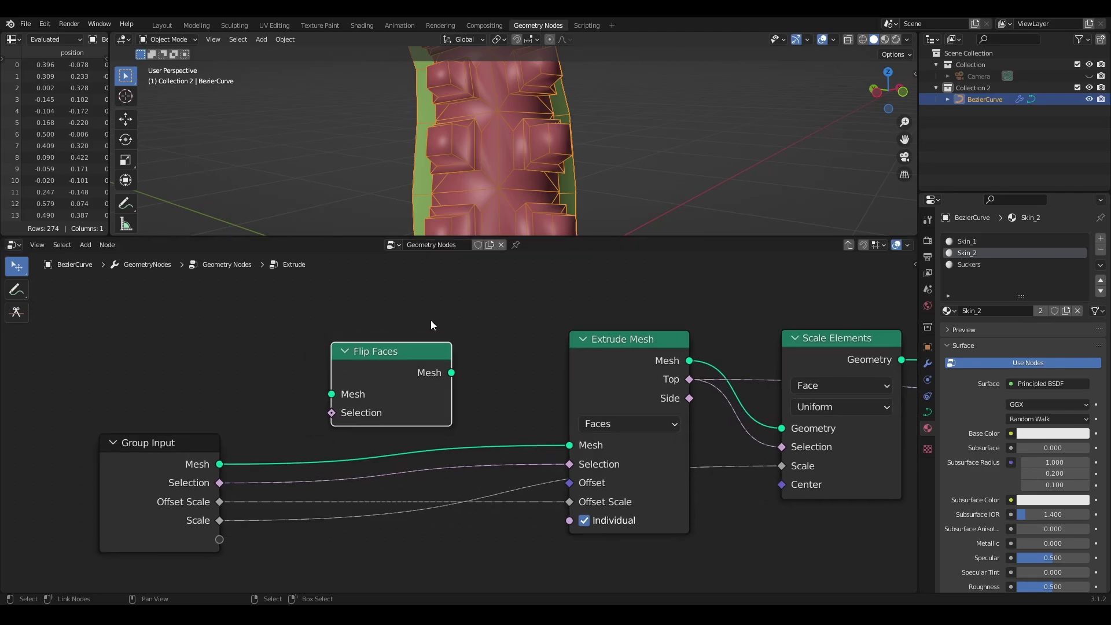
# Add a Geometry Switch node above the Flip Faces node inside the Extrude group.
pyautogui.moveTo(429, 318); pyautogui.dragTo(447, 386, button='middle')
pyautogui.hotkey('shift', 'a')
pyautogui.click(393, 371)
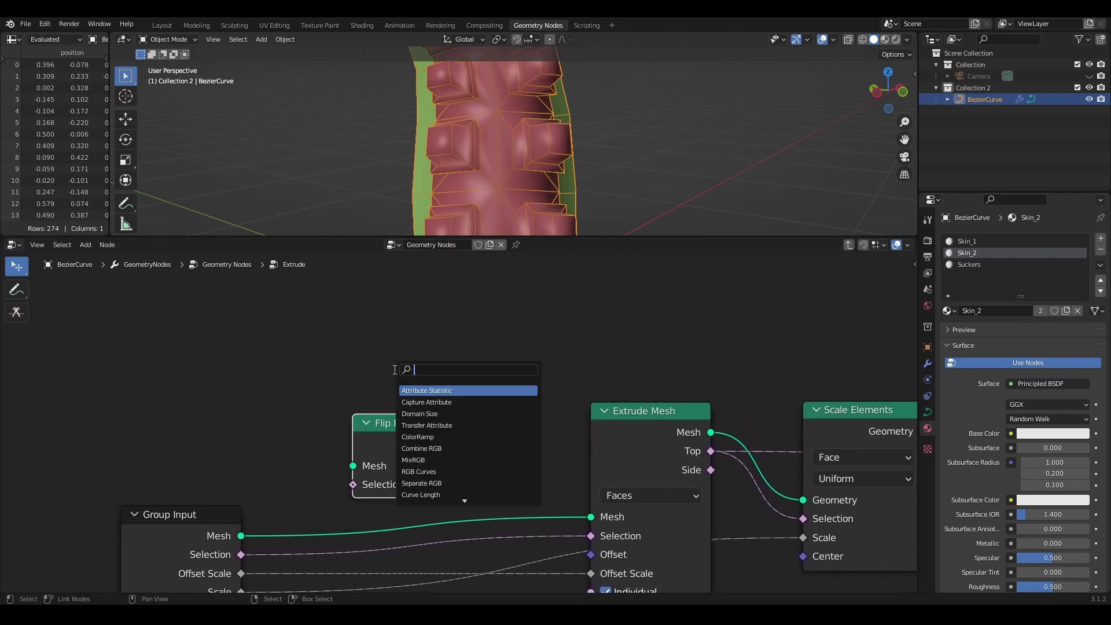
pyautogui.write('switch')
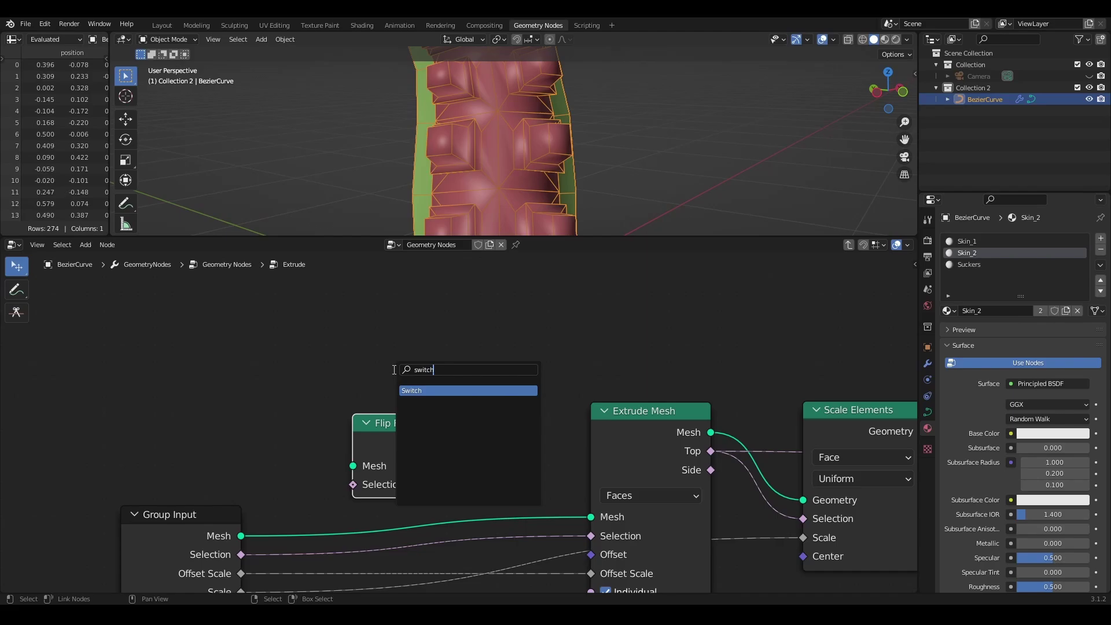
pyautogui.click(428, 392)
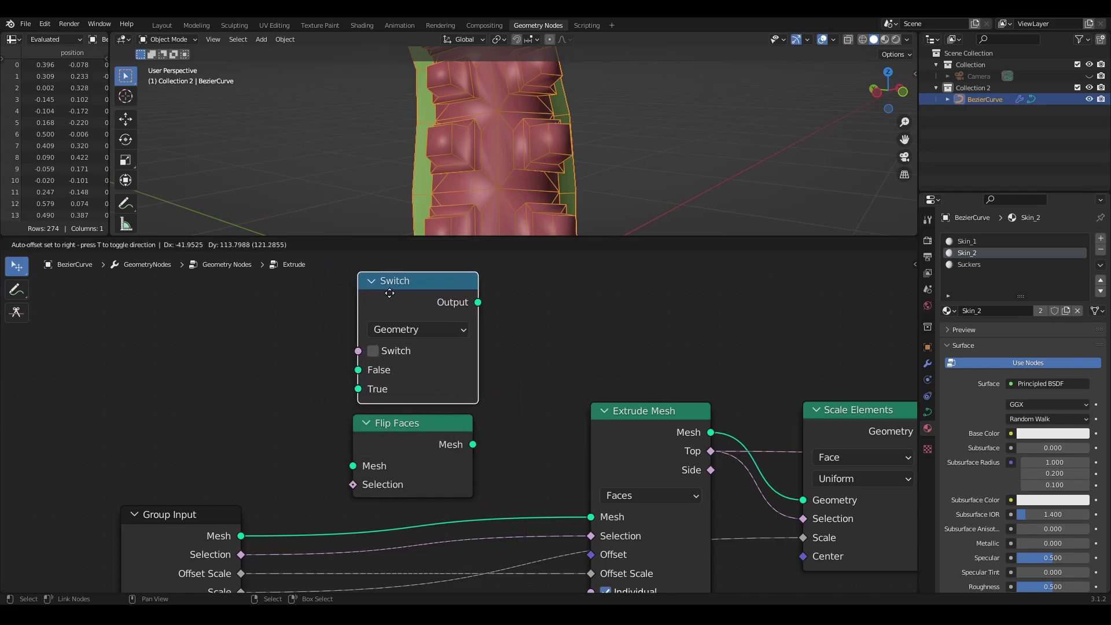
pyautogui.click(484, 348)
pyautogui.scroll(-2, 485, 348)
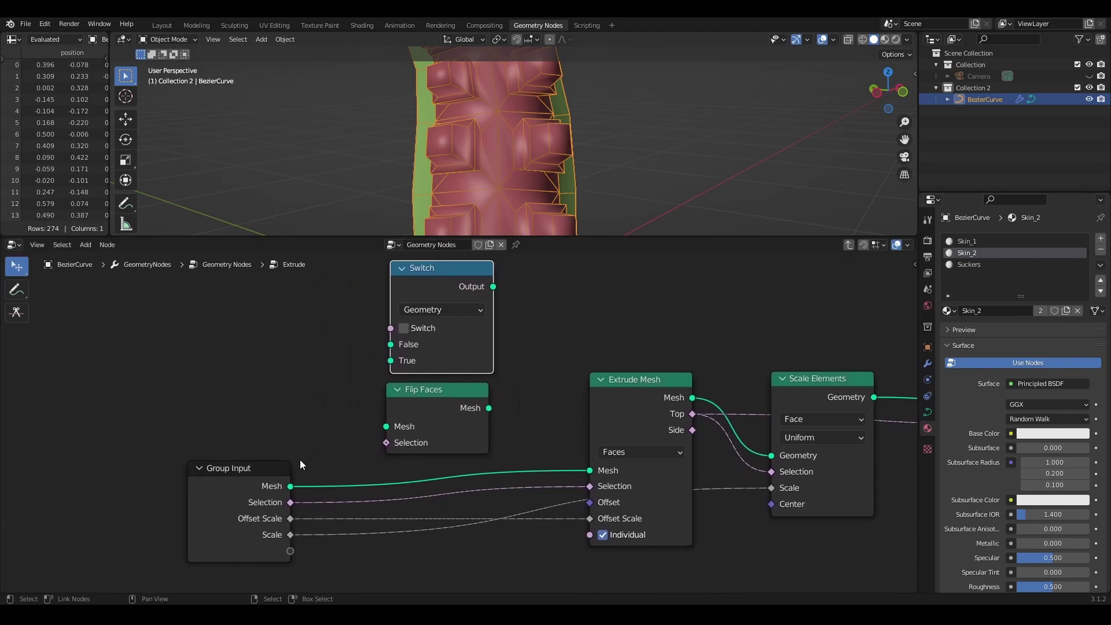
# Expose the Switch node's Switch socket as a group input and feed Flip Faces into its True input.
pyautogui.moveTo(389, 329); pyautogui.dragTo(292, 552)
pyautogui.moveTo(250, 474); pyautogui.dragTo(124, 491)
pyautogui.moveTo(442, 271); pyautogui.dragTo(477, 276)
pyautogui.moveTo(432, 389); pyautogui.dragTo(258, 330)
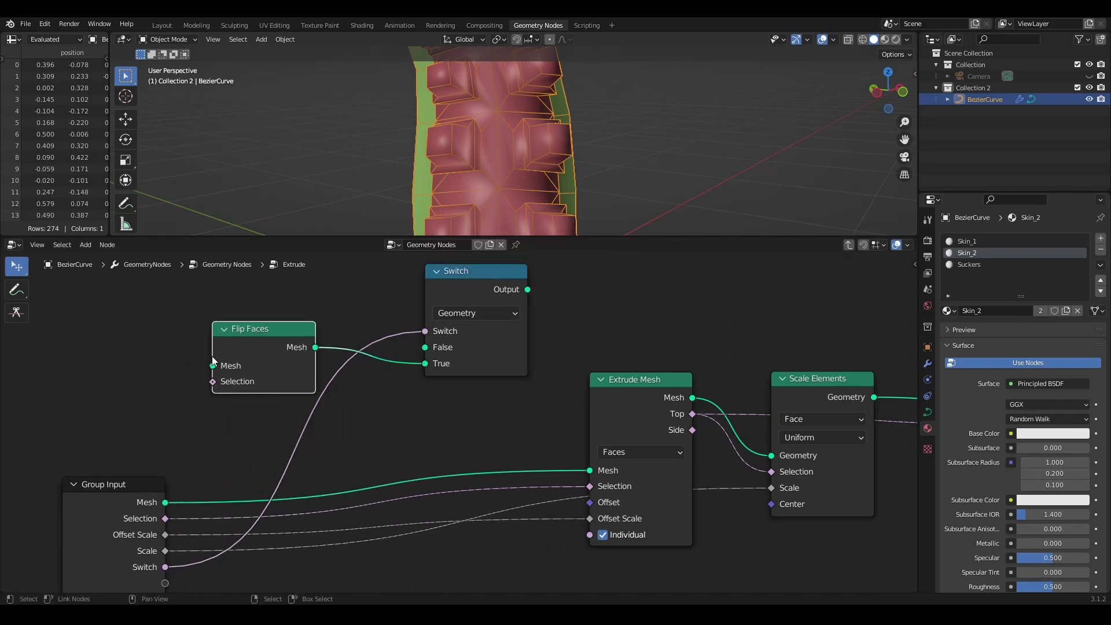
# Link the group's Mesh input to Flip Faces and the Switch's False input, and the Switch output to Extrude Mesh's Mesh.
pyautogui.moveTo(213, 361); pyautogui.dragTo(342, 329, button='middle')
pyautogui.moveTo(296, 449); pyautogui.dragTo(296, 449)
pyautogui.moveTo(267, 434); pyautogui.dragTo(216, 441)
pyautogui.moveTo(404, 282); pyautogui.dragTo(492, 344)
pyautogui.scroll(-1, 501, 338)
pyautogui.moveTo(634, 286); pyautogui.dragTo(583, 291, button='middle')
pyautogui.moveTo(221, 456)
pyautogui.mouseDown()
pyautogui.moveTo(397, 317)
pyautogui.moveTo(490, 320)
pyautogui.mouseUp()
pyautogui.moveTo(433, 360); pyautogui.dragTo(450, 365)
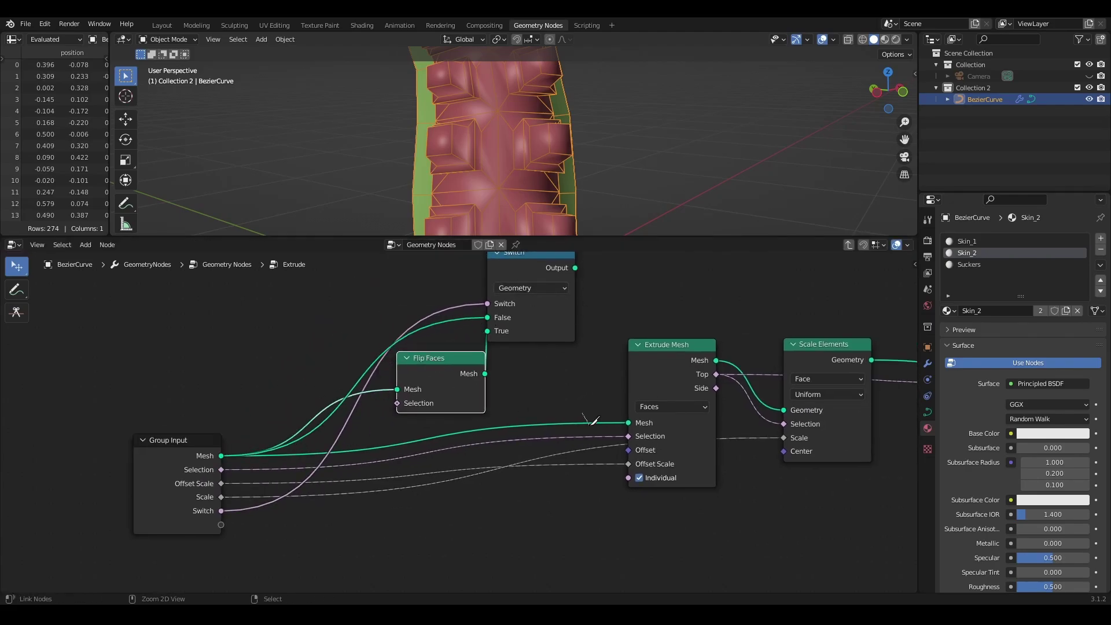
pyautogui.moveTo(576, 268); pyautogui.dragTo(629, 422)
pyautogui.moveTo(515, 272); pyautogui.dragTo(534, 333)
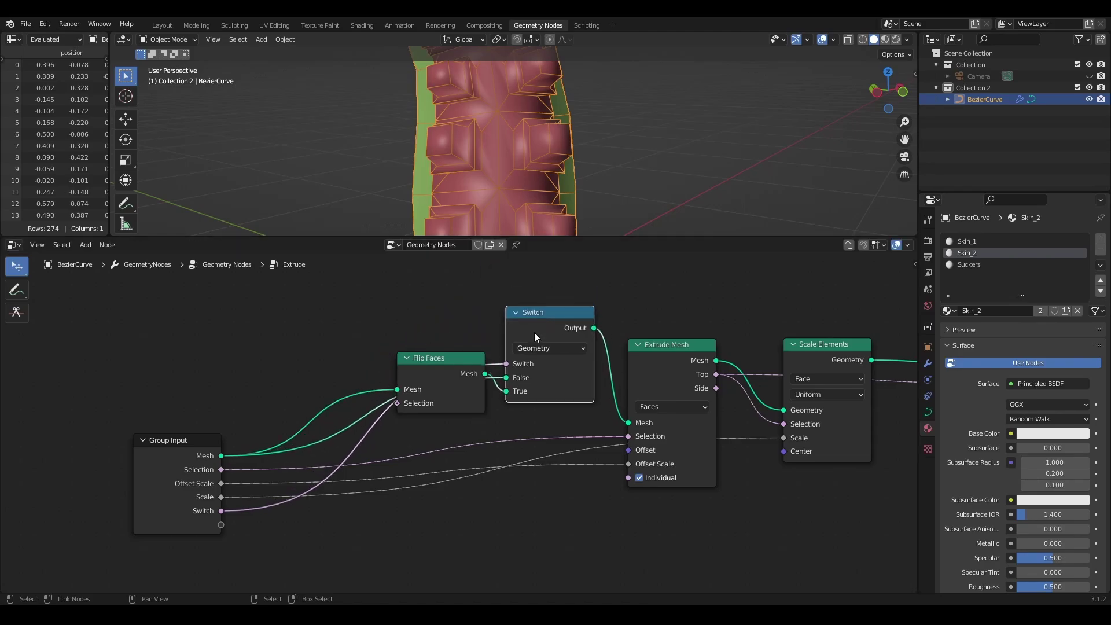
# Add a reroute on the Group Input's Mesh links and arrange it, Flip Faces and the Switch below the other links.
pyautogui.moveTo(455, 363)
pyautogui.mouseDown()
pyautogui.moveTo(410, 293)
pyautogui.moveTo(404, 305)
pyautogui.mouseUp()
pyautogui.keyDown('shift'); pyautogui.moveTo(248, 398); pyautogui.dragTo(291, 457, button='right'); pyautogui.keyUp('shift')
pyautogui.moveTo(388, 315); pyautogui.dragTo(370, 337)
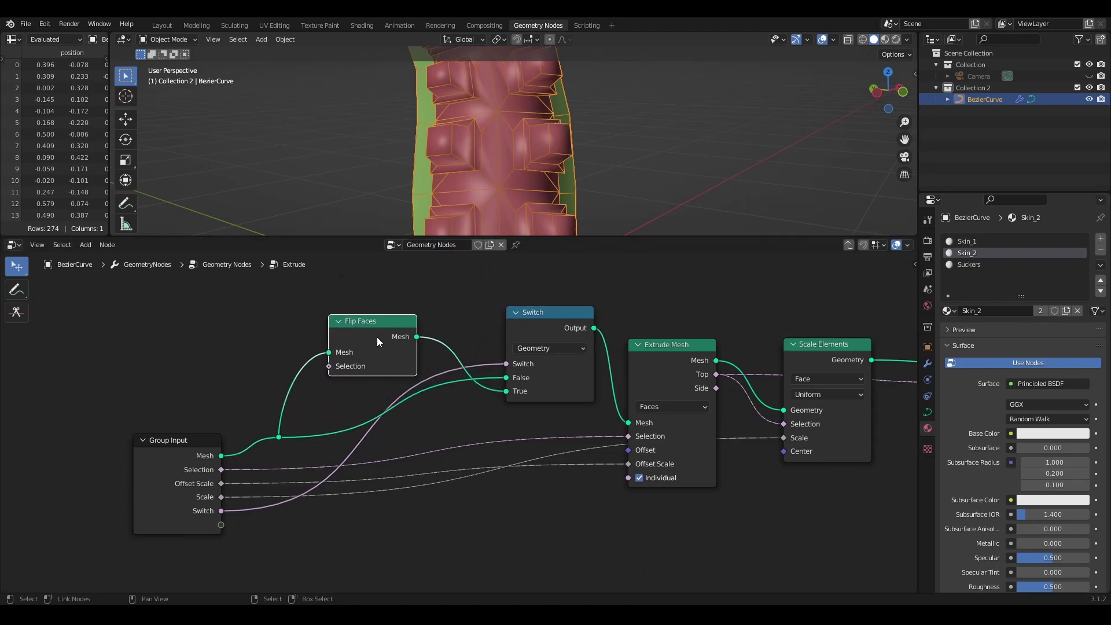
pyautogui.moveTo(487, 529); pyautogui.dragTo(471, 441, button='middle')
pyautogui.moveTo(542, 295); pyautogui.dragTo(519, 501)
pyautogui.moveTo(371, 277); pyautogui.dragTo(374, 520)
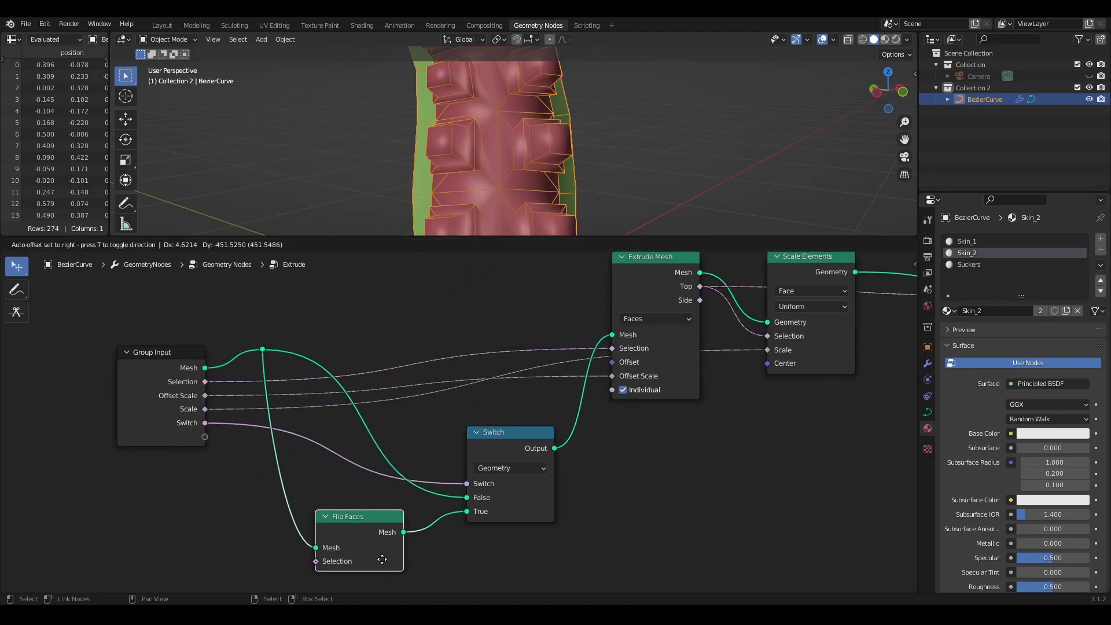
pyautogui.moveTo(263, 349); pyautogui.dragTo(265, 492)
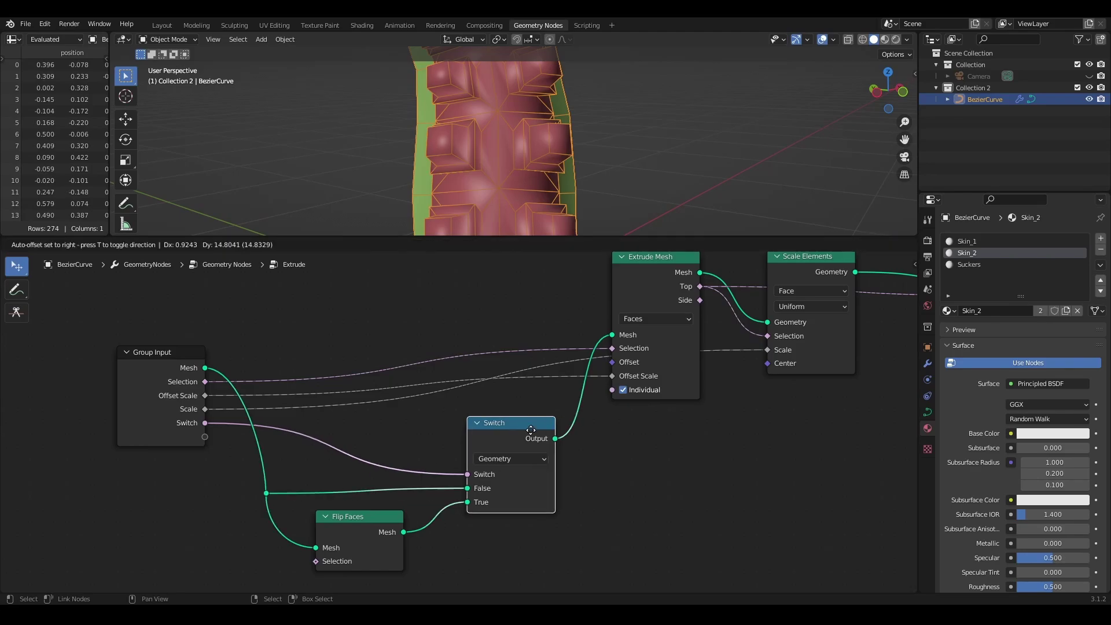
pyautogui.moveTo(894, 336); pyautogui.dragTo(799, 358, button='middle')
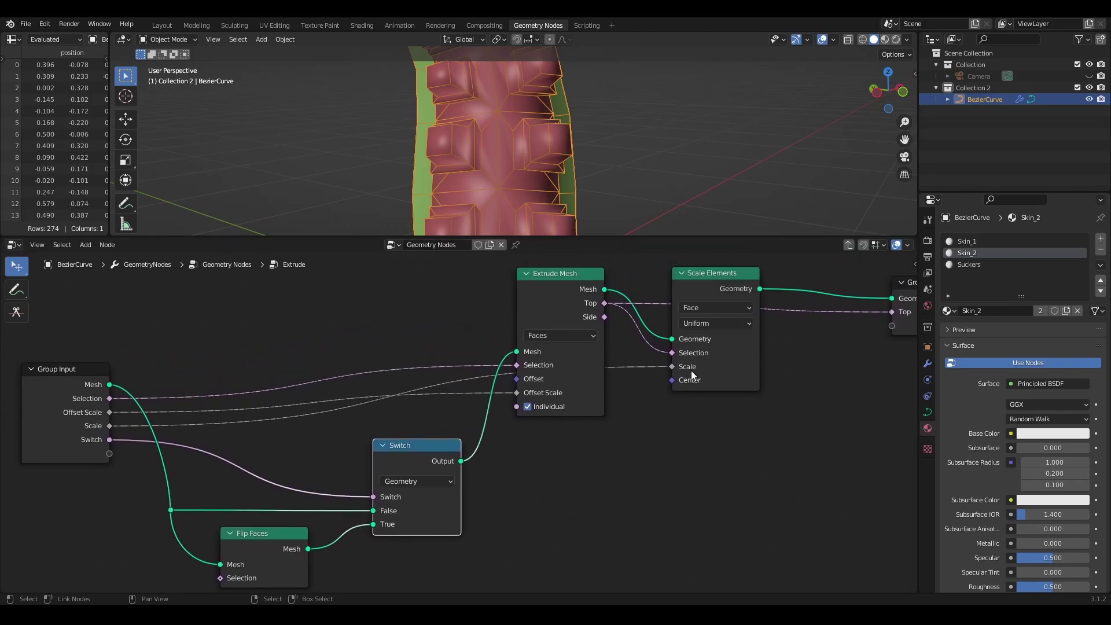
pyautogui.moveTo(297, 543); pyautogui.dragTo(395, 481, button='middle')
# Return to the parent node tree and enable the Switch option on the fourth Extrude group.
pyautogui.click(849, 245)
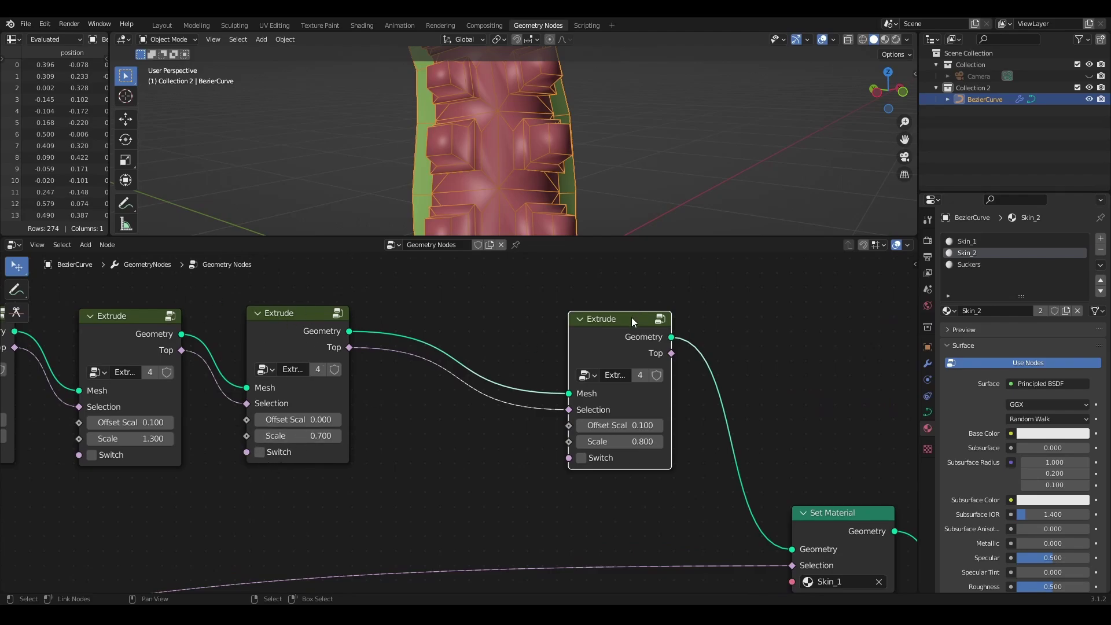
pyautogui.moveTo(631, 317); pyautogui.dragTo(542, 315)
pyautogui.click(492, 455)
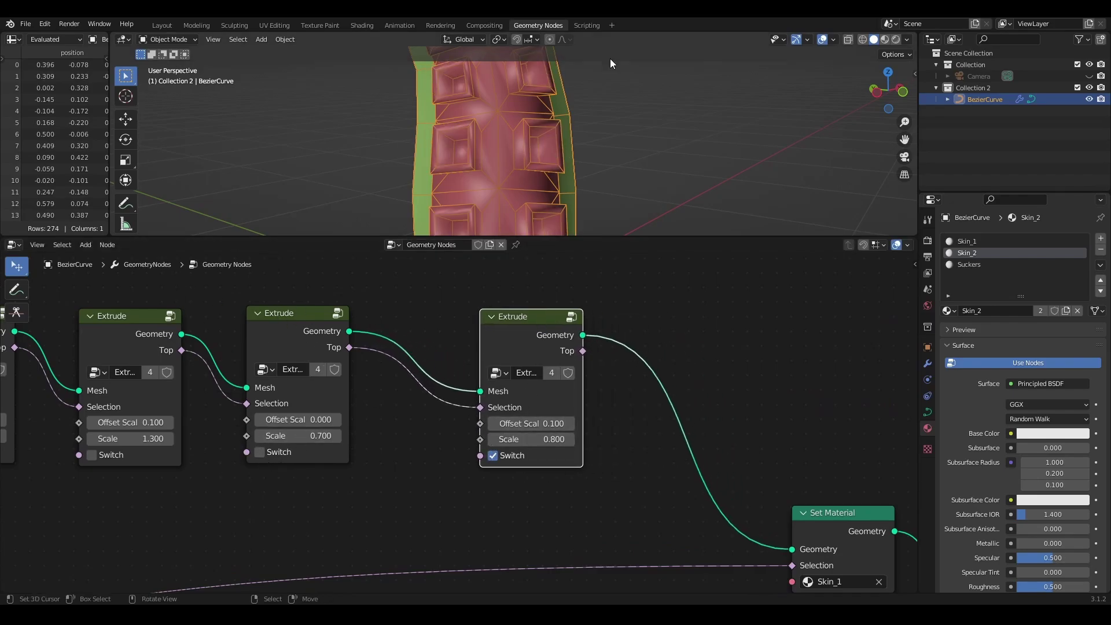
pyautogui.moveTo(609, 63); pyautogui.dragTo(510, 142, button='middle')
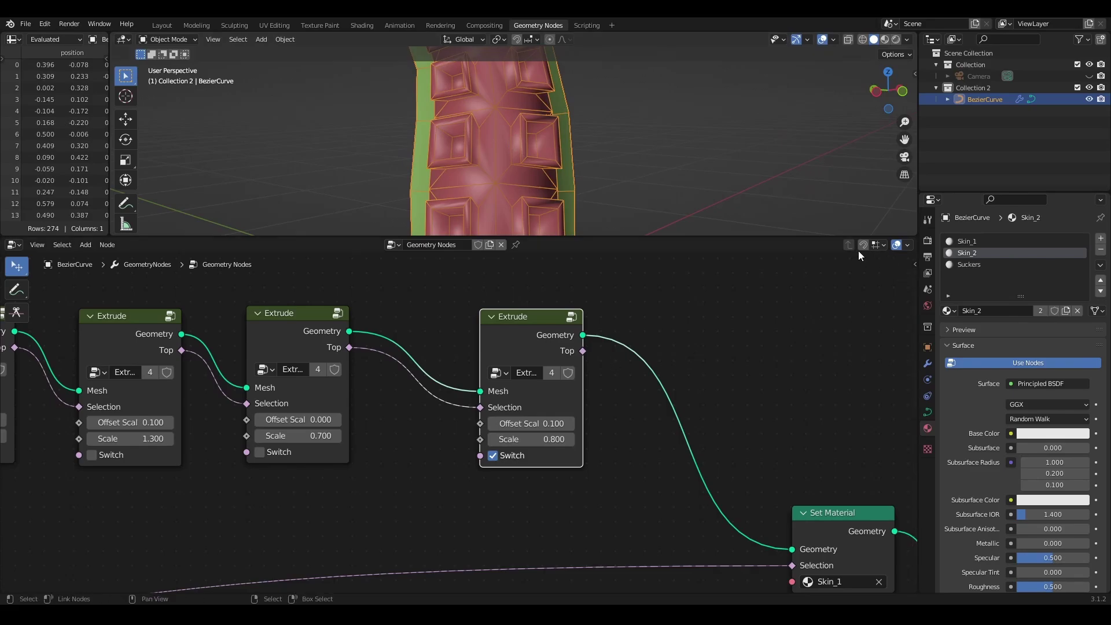
# Rename the Extrude group's Switch input to Flip Faces and return to the parent node tree.
pyautogui.click(572, 317)
pyautogui.scroll(-1, 681, 460)
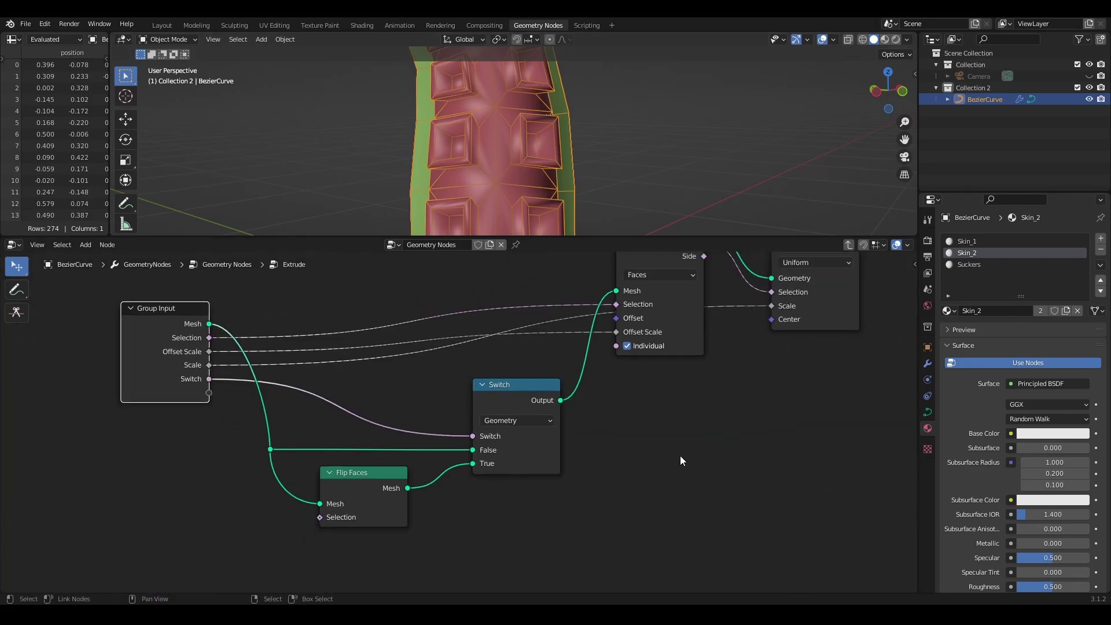
pyautogui.moveTo(723, 424); pyautogui.dragTo(587, 439, button='middle')
pyautogui.press('n')
pyautogui.click(911, 355)
pyautogui.doubleClick(830, 327)
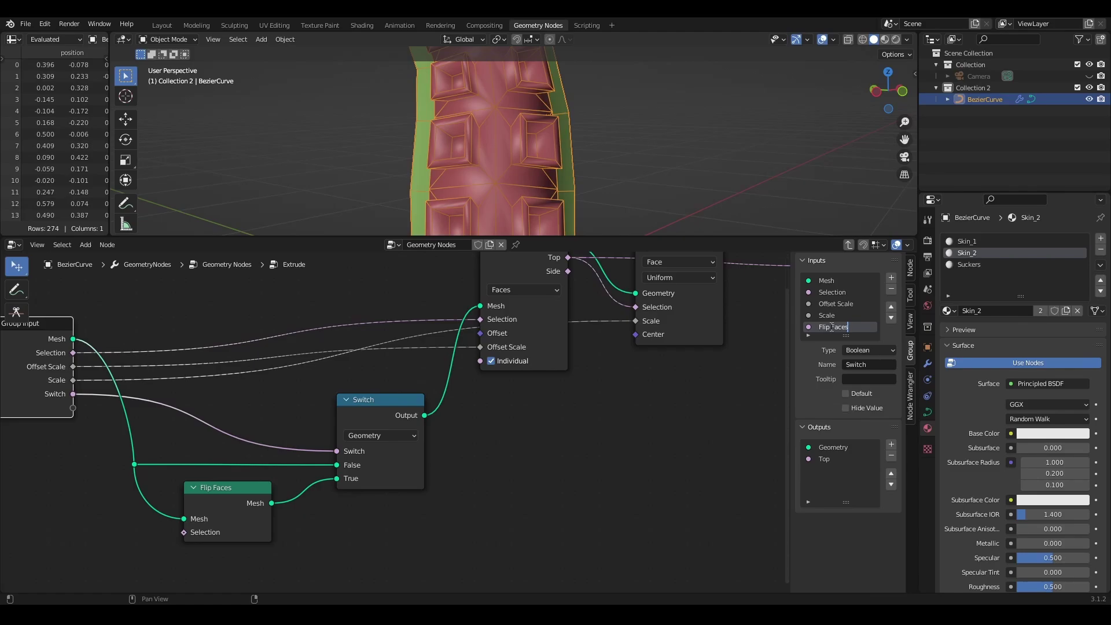
pyautogui.click(849, 244)
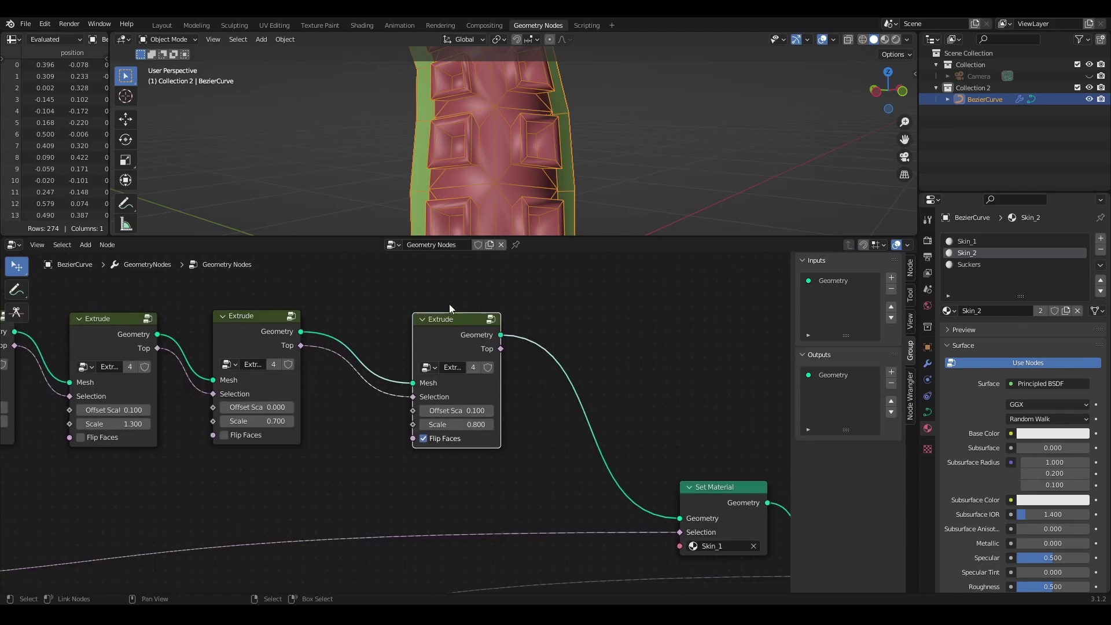
# Set the scale of both the third and fourth Extrude groups to 0.600.
pyautogui.moveTo(449, 319); pyautogui.dragTo(420, 320)
pyautogui.moveTo(421, 320); pyautogui.dragTo(482, 323, button='middle')
pyautogui.moveTo(565, 199); pyautogui.dragTo(595, 200, button='middle')
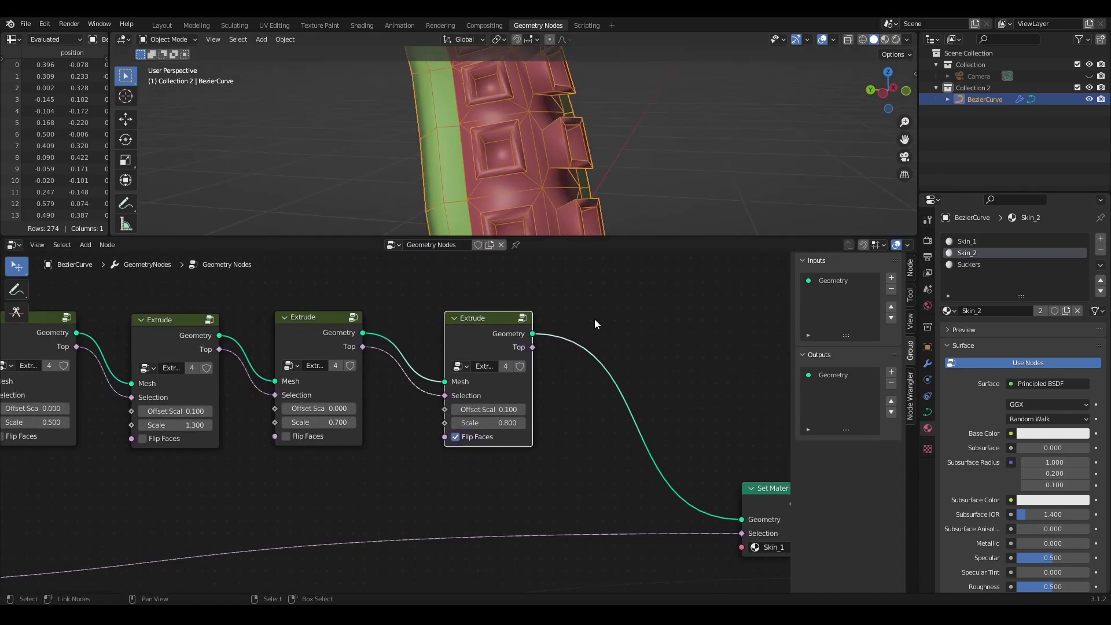
pyautogui.scroll(-4, 596, 322)
pyautogui.moveTo(596, 322); pyautogui.dragTo(458, 330, button='middle')
pyautogui.scroll(2, 583, 94)
pyautogui.scroll(1, 388, 485)
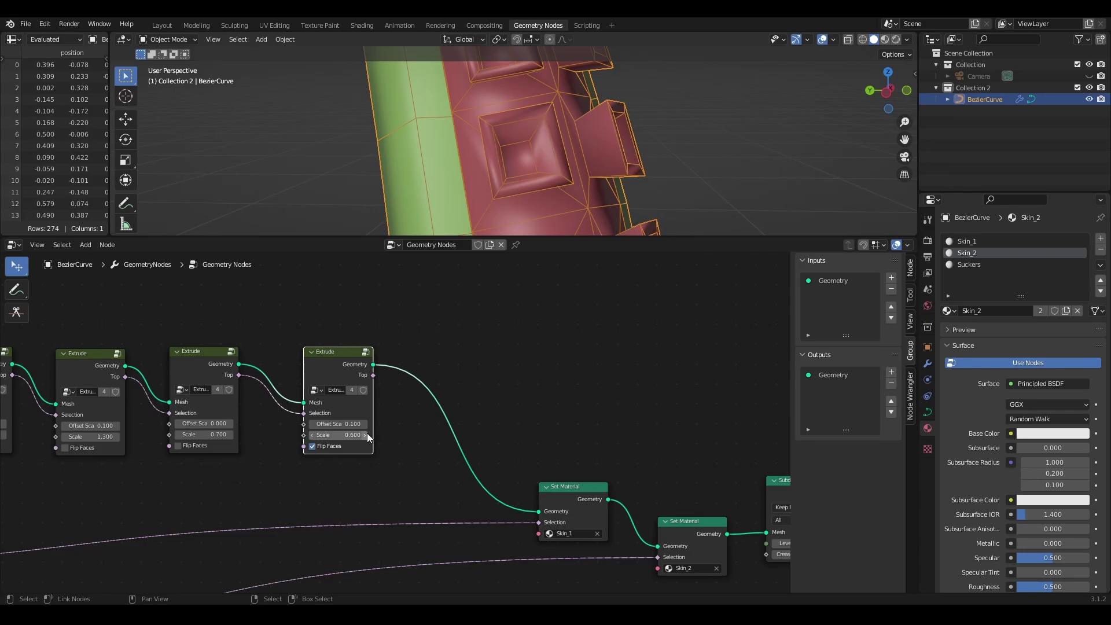
pyautogui.click(230, 435)
pyautogui.click(177, 435)
pyautogui.click(177, 435)
pyautogui.scroll(4, 355, 416)
# Set the fourth Extrude group's offset scale to 0.05.
pyautogui.click(325, 428)
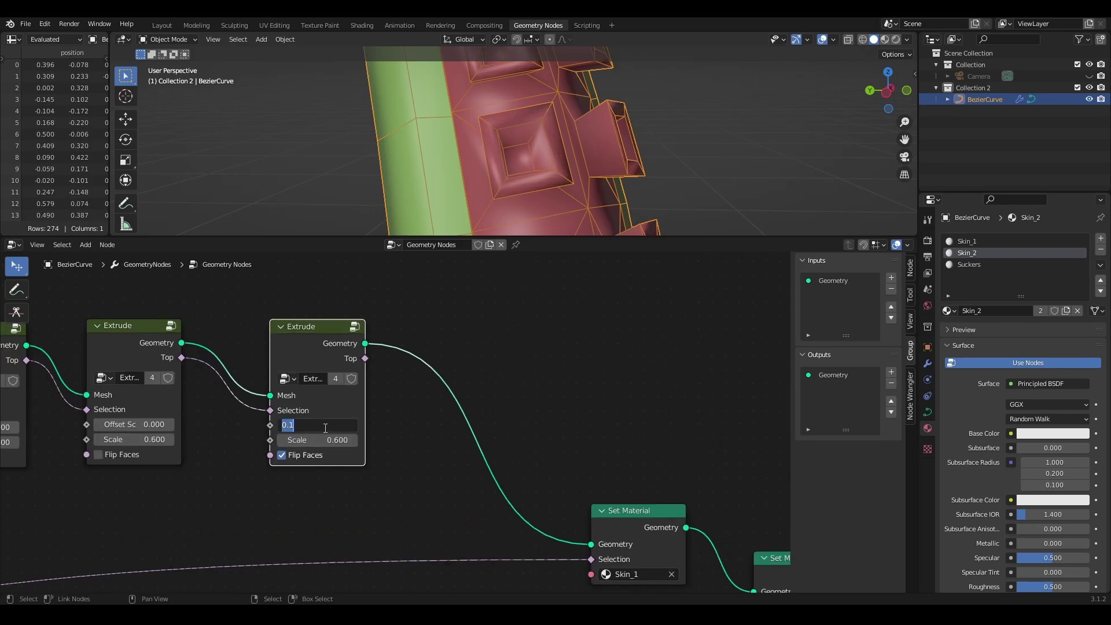
pyautogui.write('0.05')
pyautogui.press('Return')
pyautogui.moveTo(518, 156); pyautogui.dragTo(561, 191, button='middle')
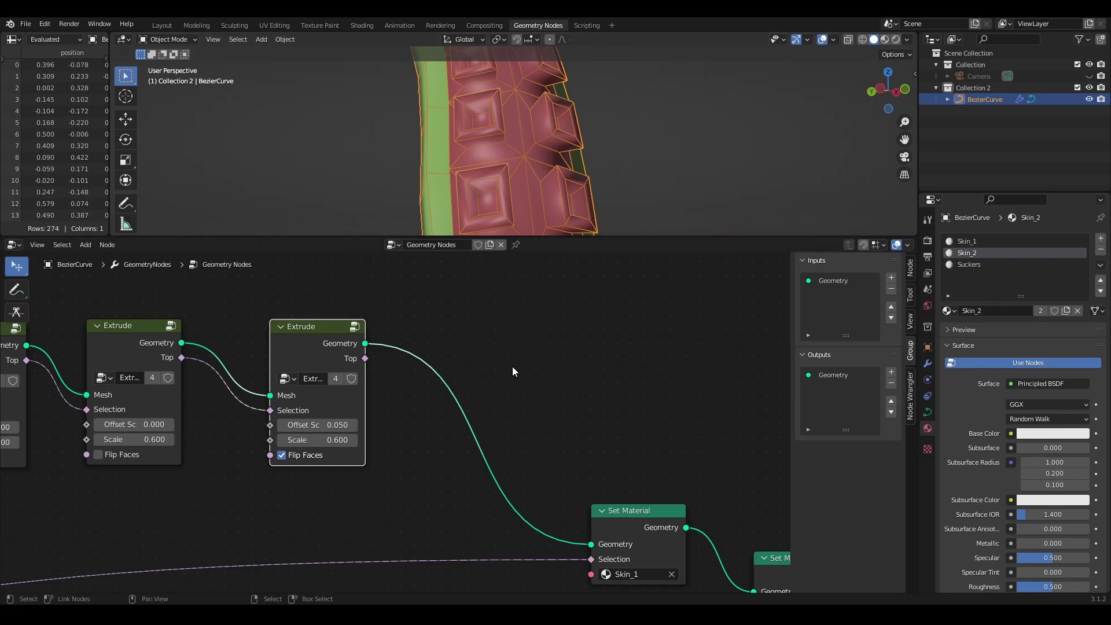
# Turn on the Face Orientation overlay and check the normals over the whole tentacle.
pyautogui.click(833, 39)
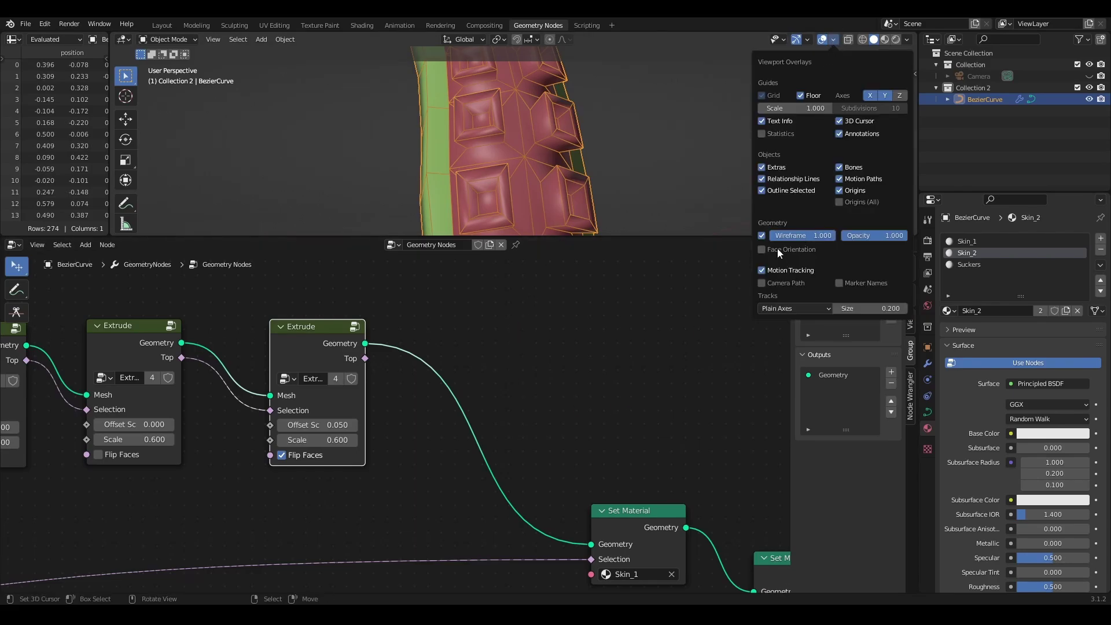
pyautogui.click(763, 249)
pyautogui.scroll(-2, 545, 154)
pyautogui.moveTo(545, 154)
pyautogui.mouseDown(button='middle')
pyautogui.moveTo(484, 150)
pyautogui.moveTo(564, 163)
pyautogui.mouseUp(button='middle')
pyautogui.scroll(-3, 536, 140)
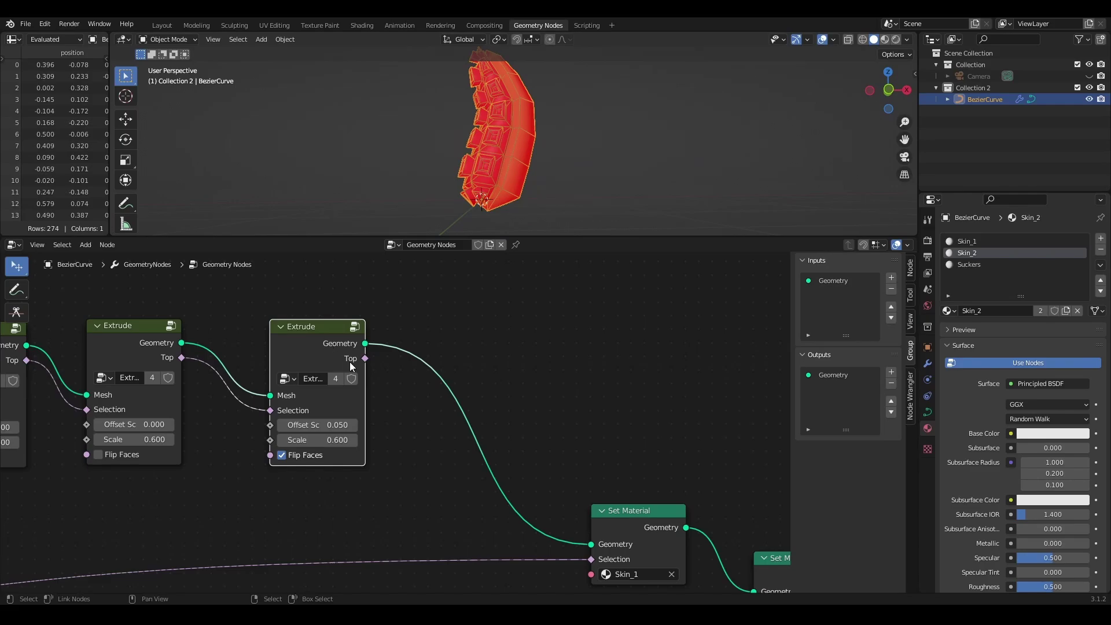
# Inside the Extrude group, duplicate the Flip Faces and Switch nodes and place the copies between Scale Elements and the Group Output.
pyautogui.click(355, 328)
pyautogui.scroll(-3, 590, 449)
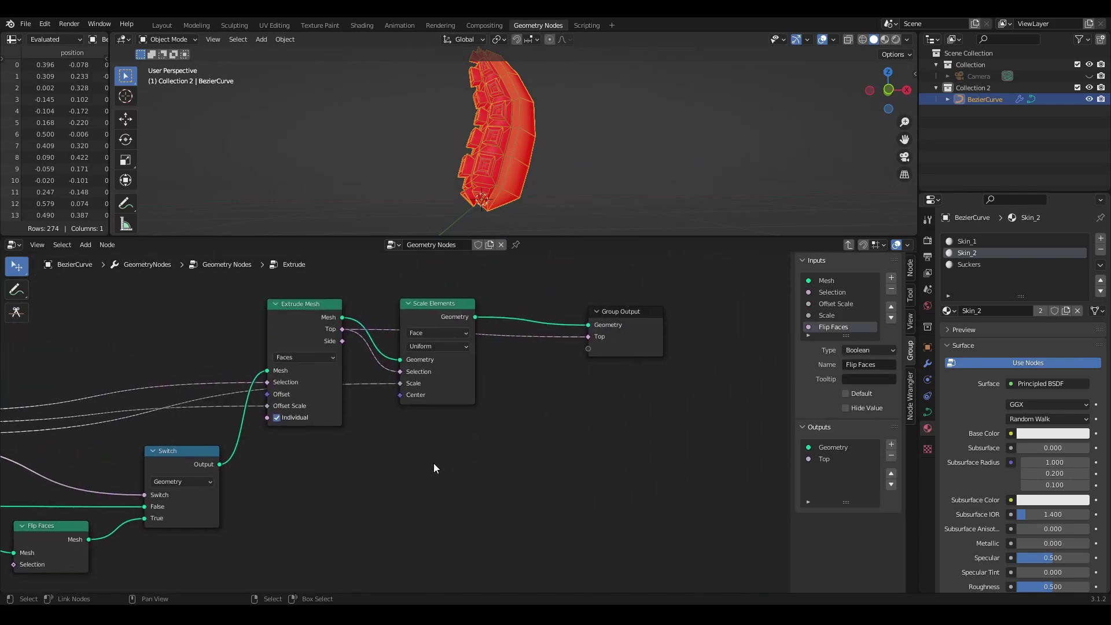
pyautogui.moveTo(628, 320); pyautogui.dragTo(689, 325)
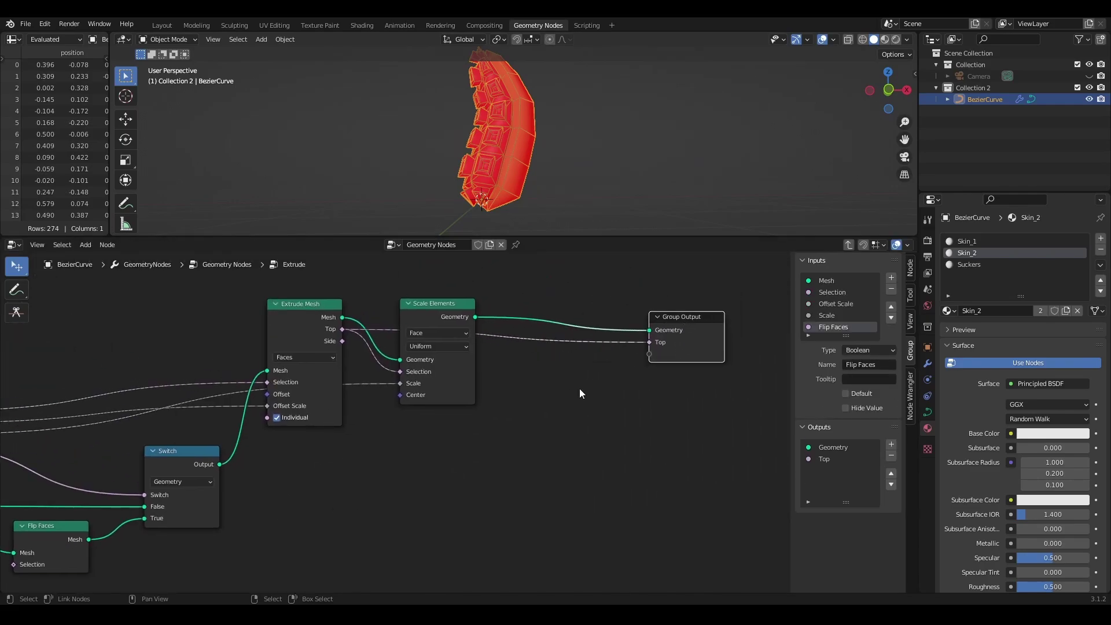
pyautogui.moveTo(453, 462); pyautogui.dragTo(534, 421, button='middle')
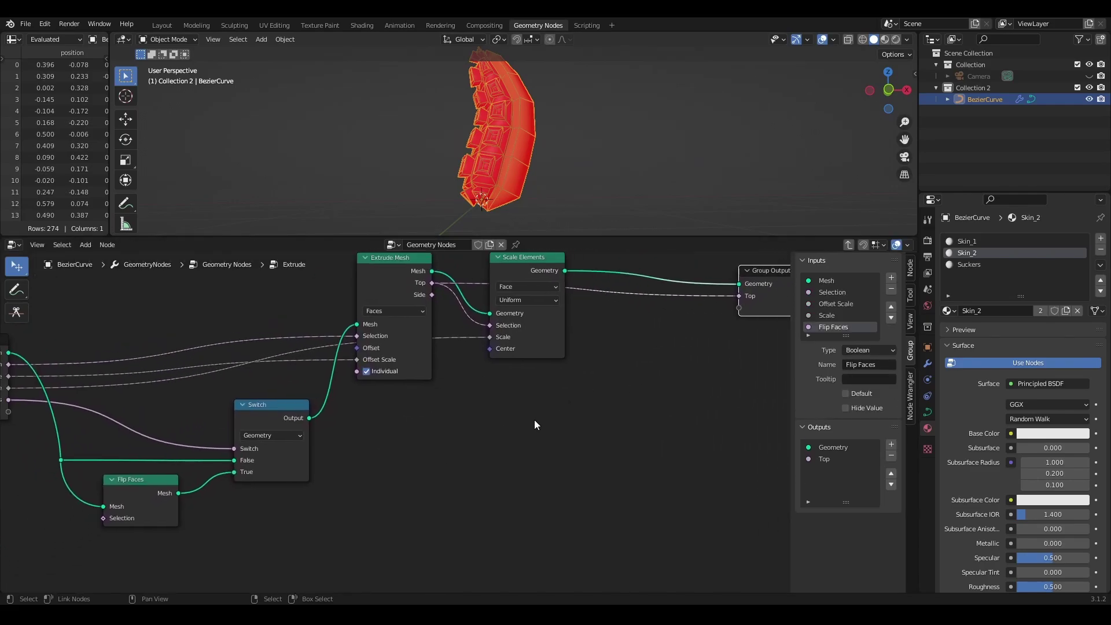
pyautogui.keyDown('shift'); pyautogui.click(274, 412); pyautogui.keyUp('shift')
pyautogui.hotkey('shift', 'd')
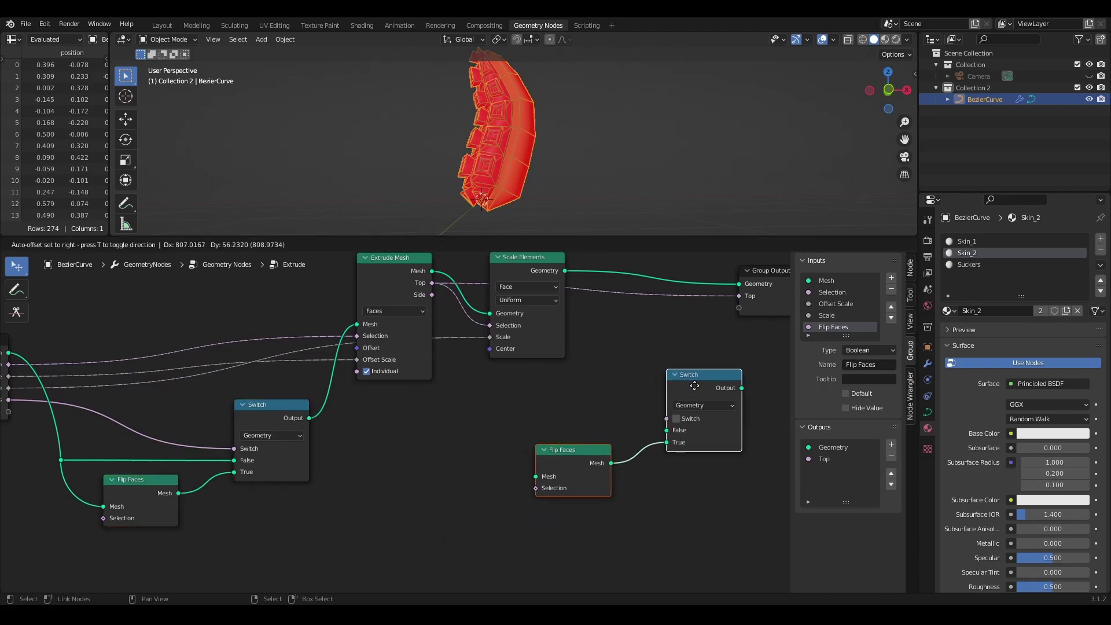
pyautogui.click(650, 517)
pyautogui.moveTo(690, 460); pyautogui.dragTo(604, 462, button='middle')
pyautogui.moveTo(610, 383); pyautogui.dragTo(649, 381)
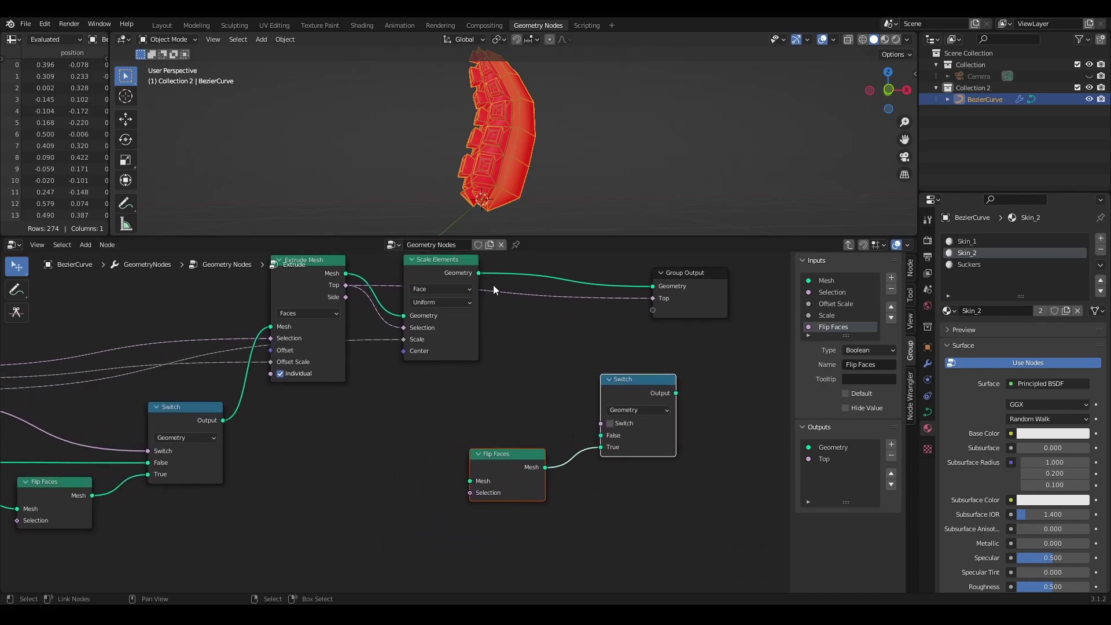
# Connect the Scale Elements geometry to the second Switch's False input and the second Flip Faces node's Mesh input.
pyautogui.moveTo(478, 273); pyautogui.dragTo(603, 437)
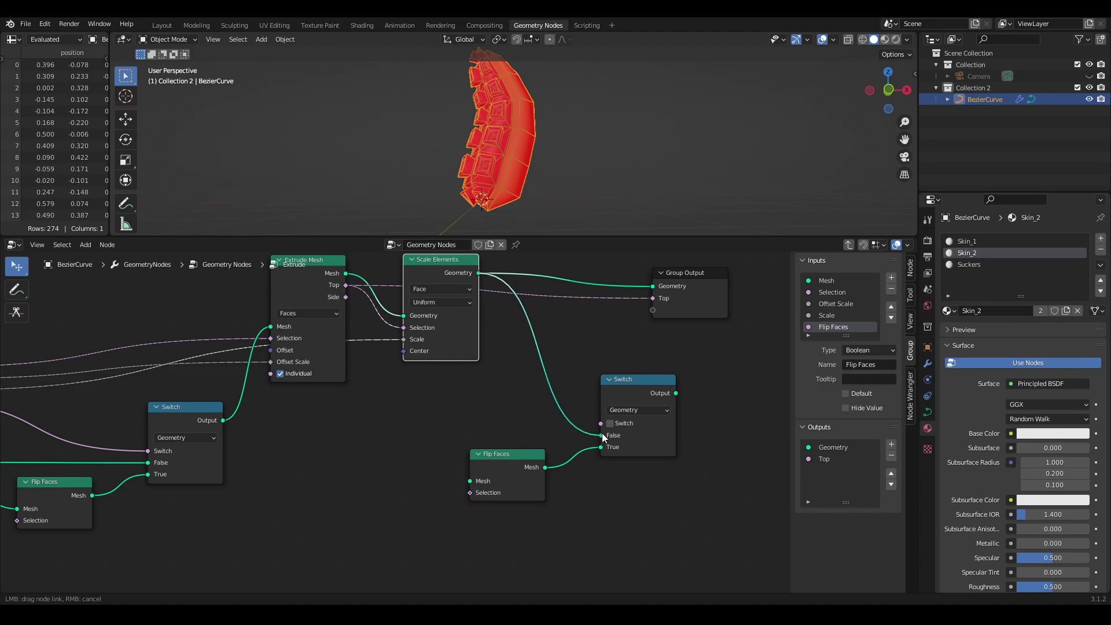
pyautogui.moveTo(508, 454); pyautogui.dragTo(557, 441)
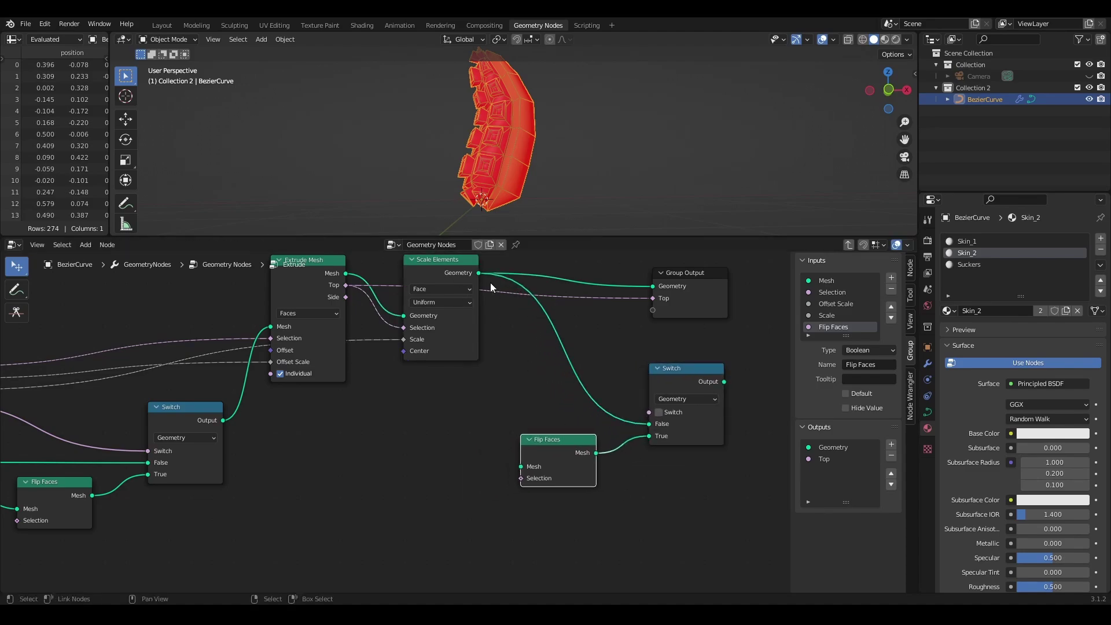
pyautogui.moveTo(619, 443); pyautogui.dragTo(483, 455, button='middle')
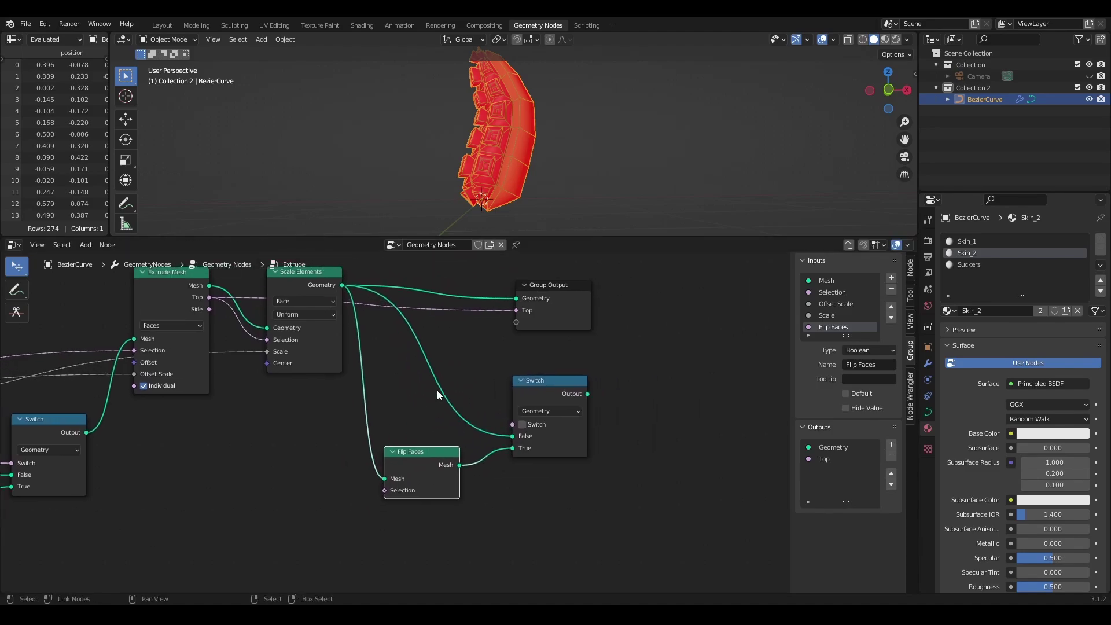
# Connect the group's Flip Faces input to the second Switch, link that Switch's output to the Group Output geometry, and leave the group.
pyautogui.scroll(-3, 512, 393)
pyautogui.moveTo(512, 394); pyautogui.dragTo(707, 358, button='middle')
pyautogui.moveTo(129, 374); pyautogui.dragTo(708, 382)
pyautogui.moveTo(740, 455); pyautogui.dragTo(515, 490, button='middle')
pyautogui.scroll(4, 515, 489)
pyautogui.moveTo(584, 266); pyautogui.dragTo(788, 264)
pyautogui.moveTo(681, 366); pyautogui.dragTo(563, 433, button='middle')
pyautogui.moveTo(478, 450); pyautogui.dragTo(603, 344)
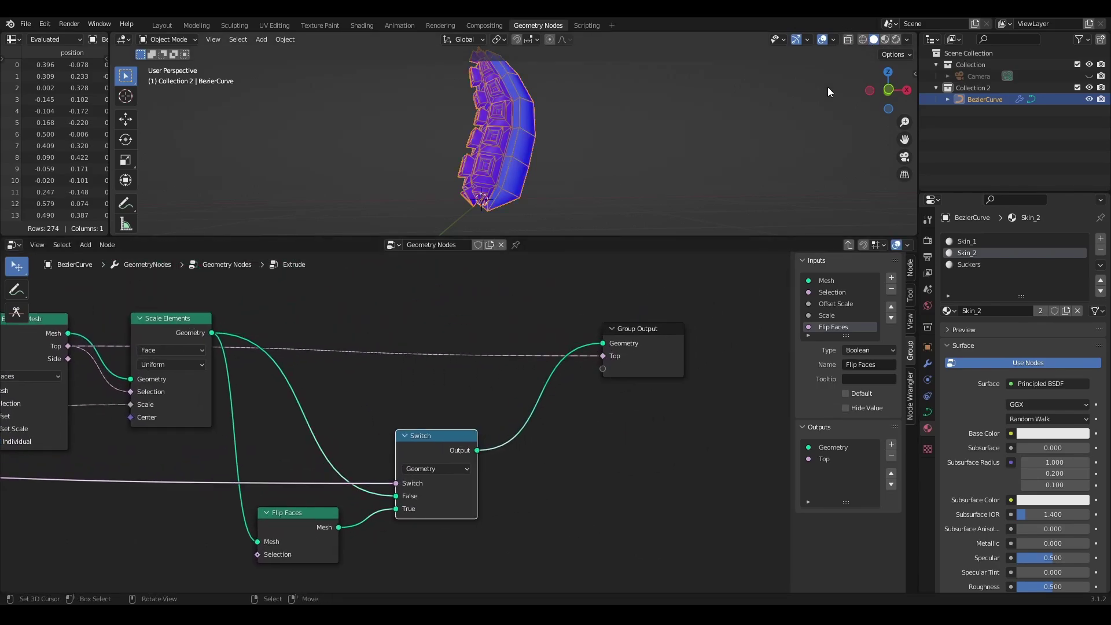
pyautogui.click(849, 244)
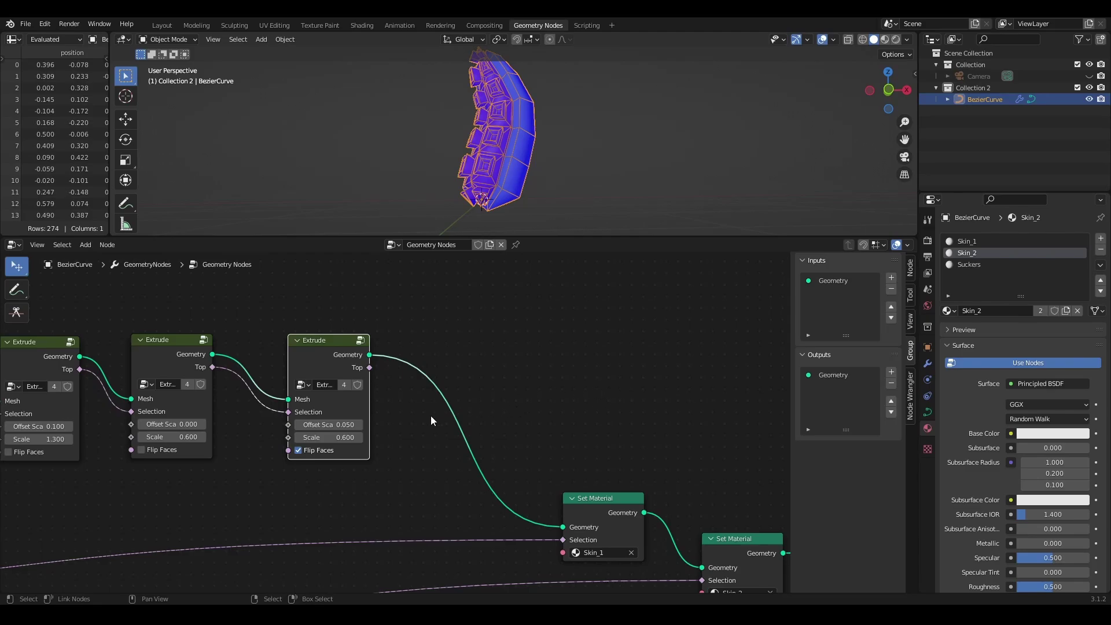
# Inspect the suckers with the flipped faces up close and turn off the Face Orientation overlay.
pyautogui.scroll(2, 430, 416)
pyautogui.scroll(2, 554, 398)
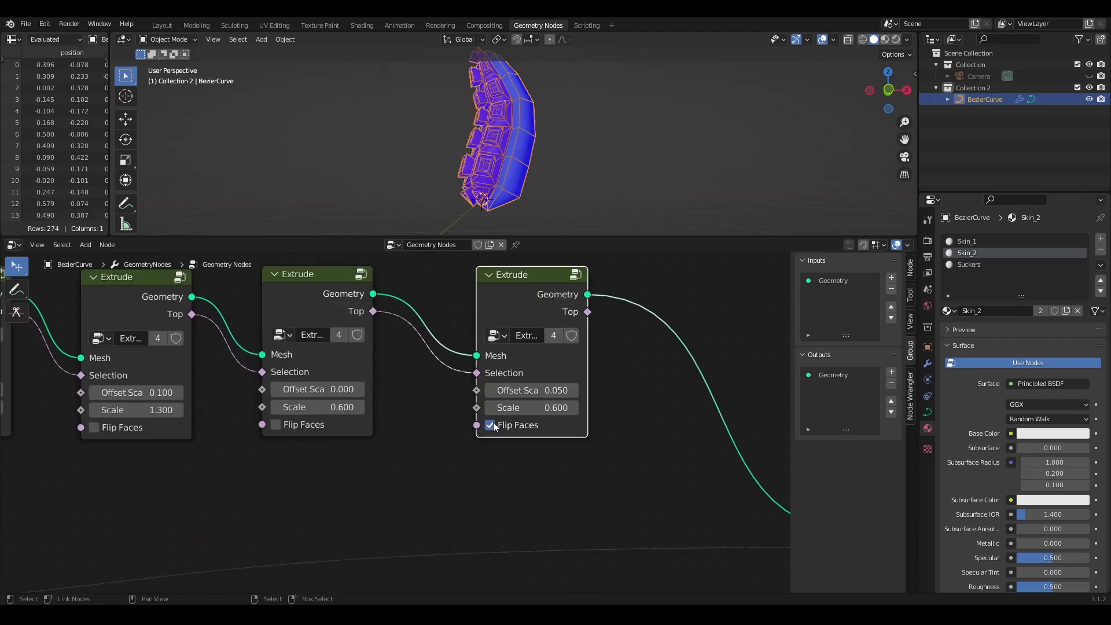
pyautogui.moveTo(466, 110); pyautogui.dragTo(612, 129, button='middle')
pyautogui.scroll(2, 631, 127)
pyautogui.moveTo(699, 120); pyautogui.dragTo(573, 162, button='middle')
pyautogui.click(833, 40)
pyautogui.click(763, 249)
# Raise the Subdivision Surface level to 3 and hide all viewport overlays.
pyautogui.scroll(-2, 471, 166)
pyautogui.scroll(-3, 665, 421)
pyautogui.moveTo(665, 421); pyautogui.dragTo(393, 420, button='middle')
pyautogui.scroll(2, 563, 137)
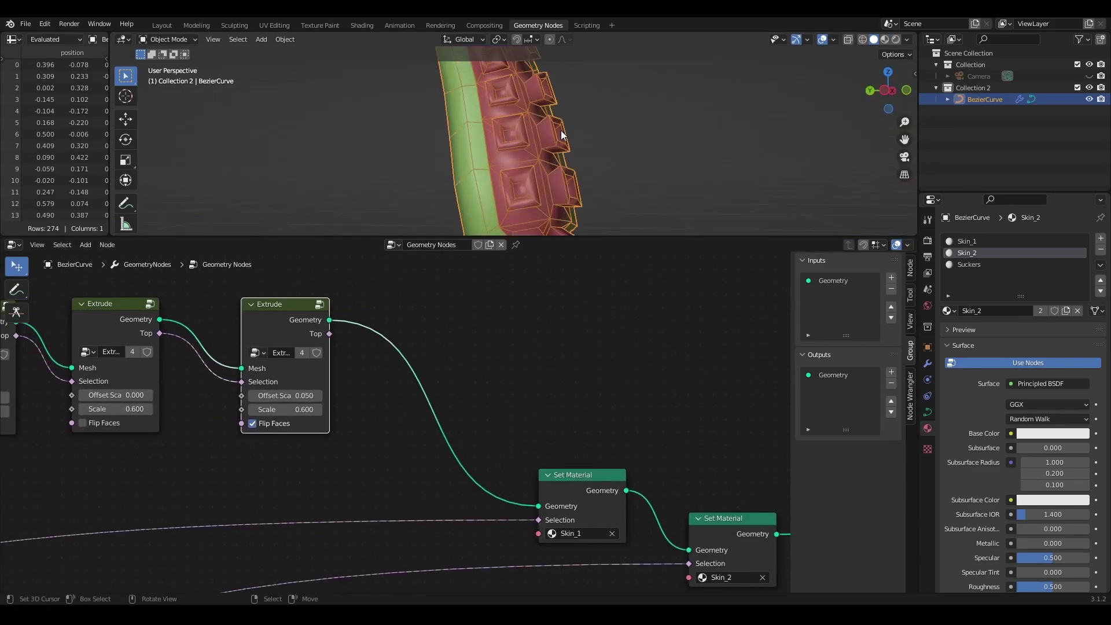
pyautogui.moveTo(563, 136); pyautogui.dragTo(445, 145, button='middle')
pyautogui.moveTo(738, 462); pyautogui.dragTo(295, 335, button='middle')
pyautogui.click(466, 420)
pyautogui.click(466, 420)
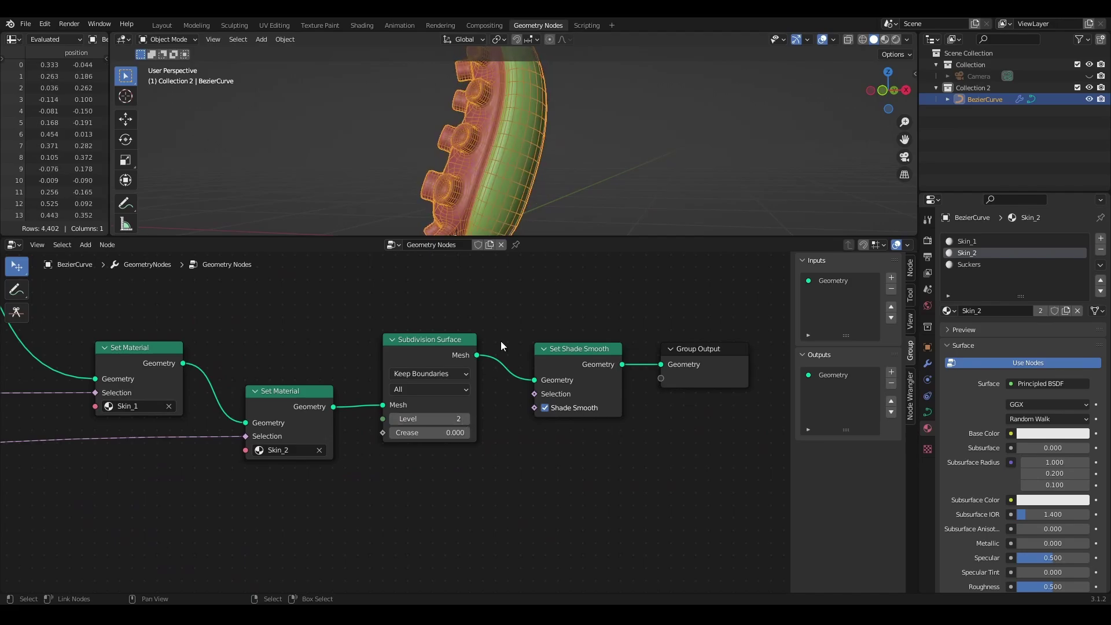
pyautogui.moveTo(521, 156); pyautogui.dragTo(455, 422, button='middle')
pyautogui.click(823, 39)
pyautogui.scroll(1, 464, 444)
pyautogui.click(471, 419)
# Set the scale of the second Extrude group to 1.5 and of the third to 0.5.
pyautogui.scroll(1, 501, 353)
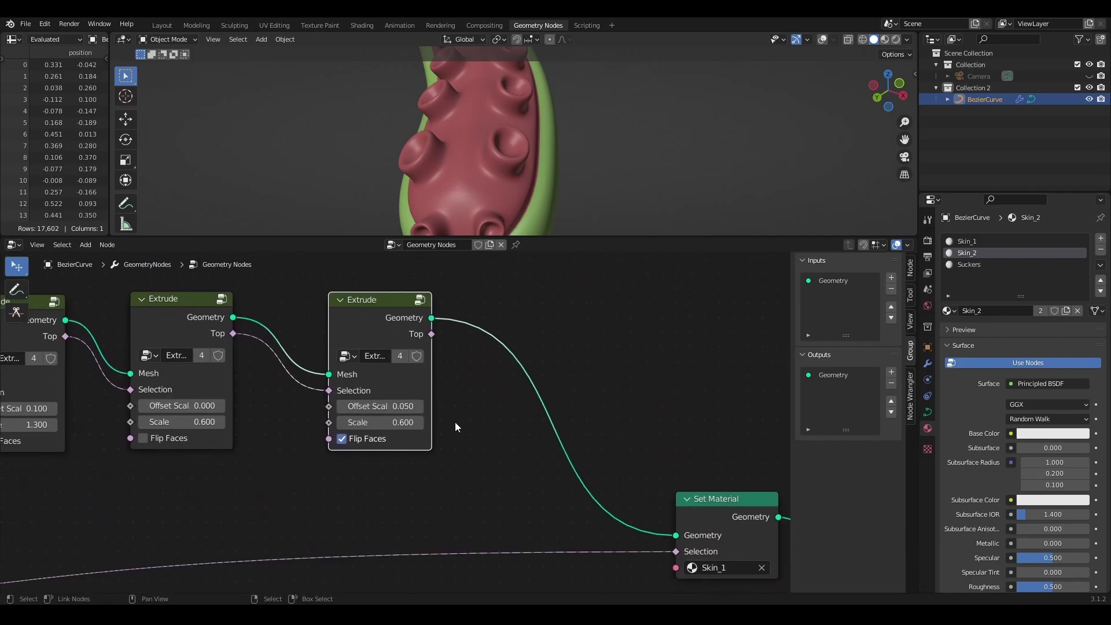
pyautogui.click(341, 423)
pyautogui.click(341, 423)
pyautogui.moveTo(364, 508); pyautogui.dragTo(512, 508, button='middle')
pyautogui.click(366, 422)
pyautogui.click(366, 422)
pyautogui.click(200, 424)
pyautogui.click(201, 424)
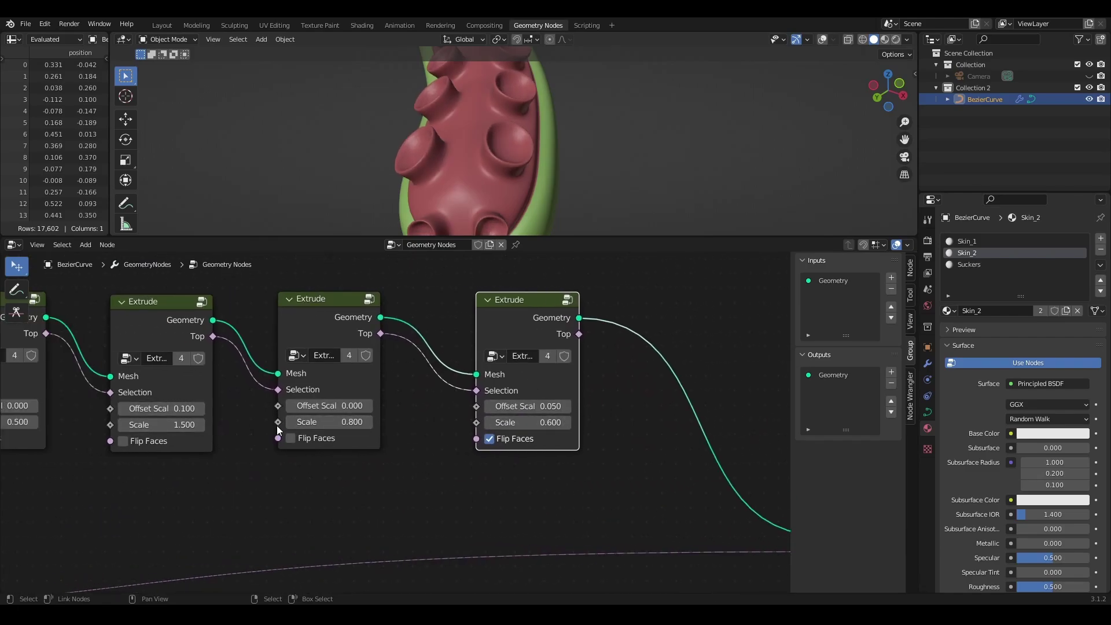
pyautogui.click(290, 422)
pyautogui.click(291, 422)
pyautogui.click(291, 421)
# In Edit Mode, draw additional freehand tentacle curves beside the original with the Draw tool and return to Object Mode.
pyautogui.moveTo(472, 194); pyautogui.dragTo(515, 141, button='middle')
pyautogui.moveTo(367, 436); pyautogui.dragTo(483, 456, button='middle')
pyautogui.scroll(-1, 483, 457)
pyautogui.scroll(-2, 442, 144)
pyautogui.moveTo(445, 145); pyautogui.dragTo(530, 172, button='middle')
pyautogui.scroll(-2, 530, 171)
pyautogui.scroll(-1, 531, 171)
pyautogui.press('Tab')
pyautogui.hotkey('shift', 'space')
pyautogui.press('d')
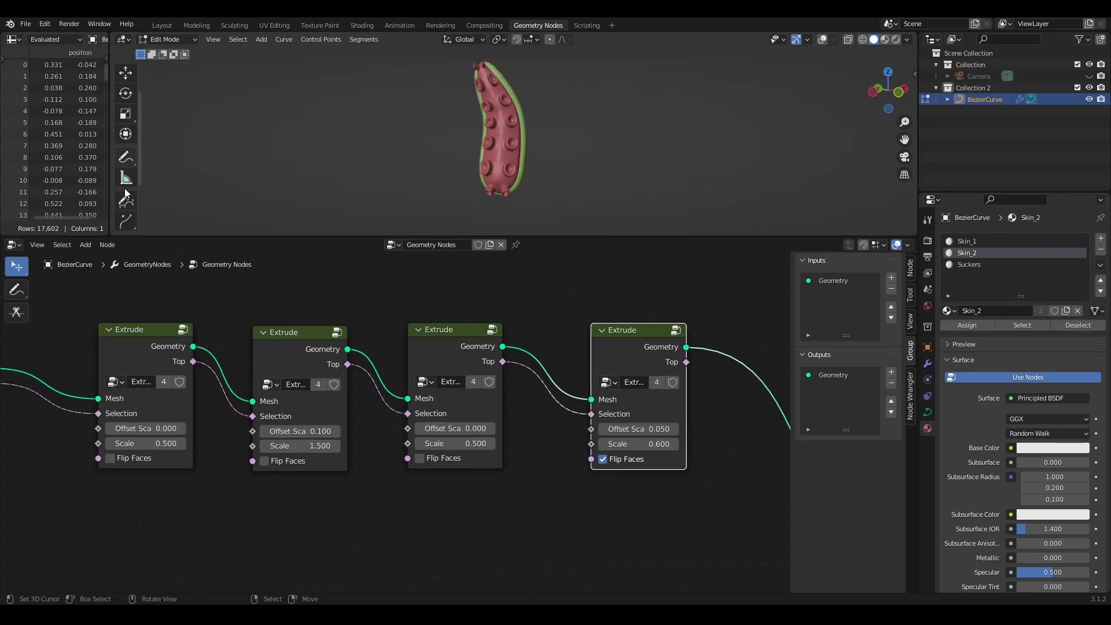
pyautogui.moveTo(670, 42); pyautogui.dragTo(671, 36)
pyautogui.moveTo(648, 153); pyautogui.dragTo(509, 177, button='middle')
pyautogui.moveTo(592, 200); pyautogui.dragTo(589, 104)
pyautogui.moveTo(775, 75); pyautogui.dragTo(774, 79)
pyautogui.moveTo(759, 166)
pyautogui.mouseDown(button='middle')
pyautogui.moveTo(211, 148)
pyautogui.moveTo(551, 175)
pyautogui.moveTo(526, 189)
pyautogui.moveTo(531, 199)
pyautogui.mouseUp(button='middle')
pyautogui.press('Tab')
pyautogui.scroll(-3, 566, 327)
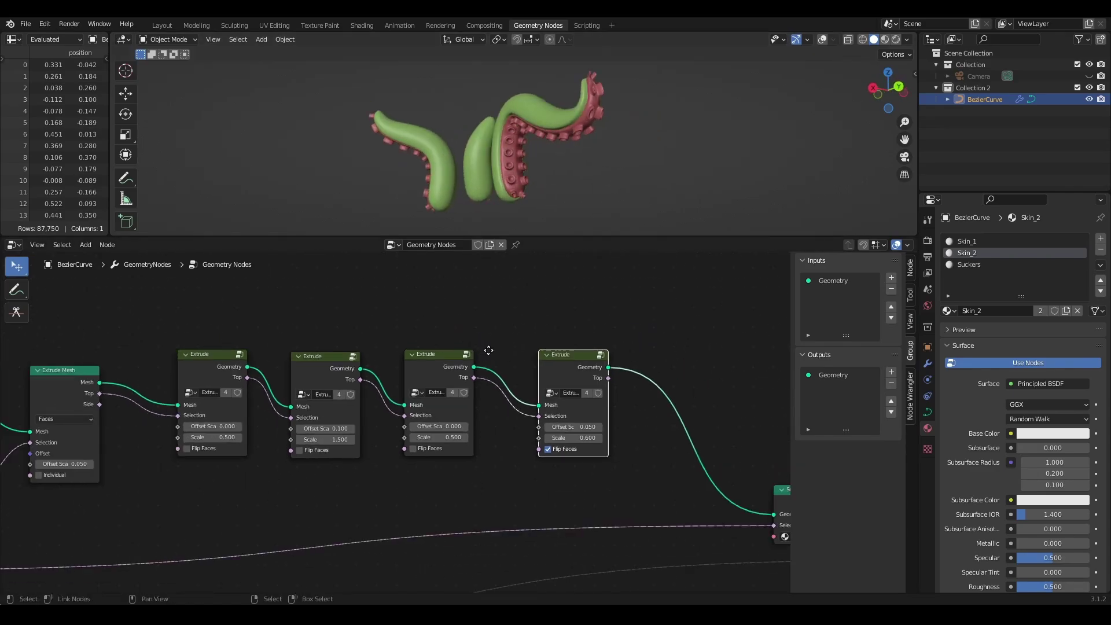
# Try a scale of 0.6 on the third Extrude group and an offset scale of 0.2 on the second, restoring both.
pyautogui.moveTo(463, 335); pyautogui.dragTo(589, 334, button='middle')
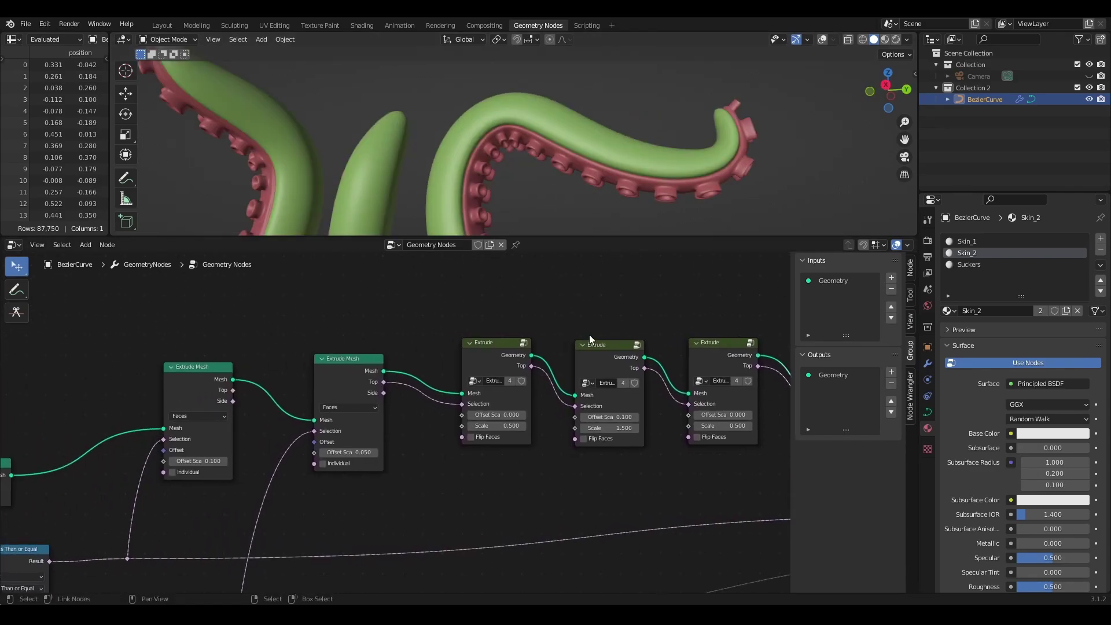
pyautogui.scroll(2, 528, 446)
pyautogui.moveTo(538, 449); pyautogui.dragTo(509, 481, button='middle')
pyautogui.moveTo(597, 495); pyautogui.dragTo(377, 484, button='middle')
pyautogui.click(382, 463)
pyautogui.click(320, 464)
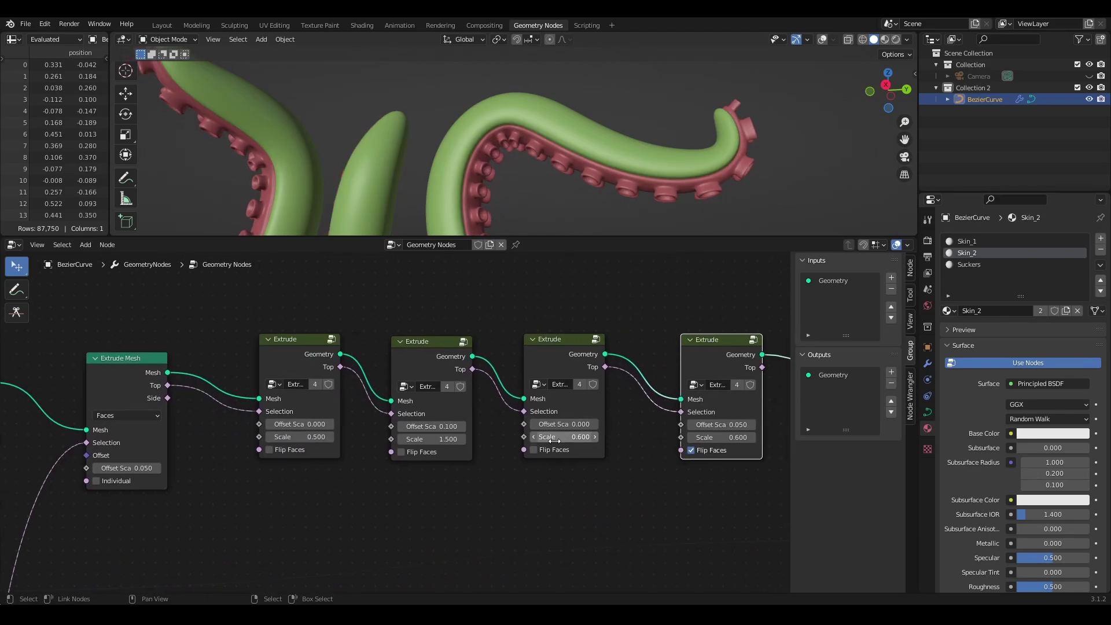
pyautogui.moveTo(618, 484); pyautogui.dragTo(589, 475, button='middle')
pyautogui.click(436, 415)
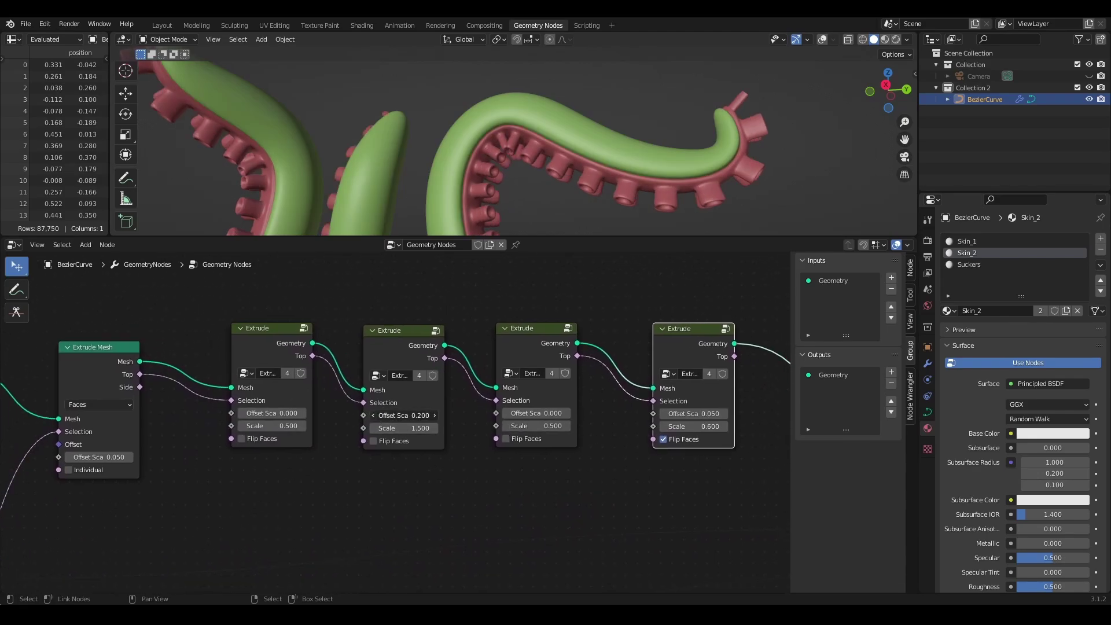
pyautogui.click(373, 416)
# Move the second Extrude group above the chain and shift Curve to Mesh and Dual Mesh along to free space before them.
pyautogui.moveTo(395, 343); pyautogui.dragTo(398, 307)
pyautogui.moveTo(296, 329); pyautogui.dragTo(509, 336, button='middle')
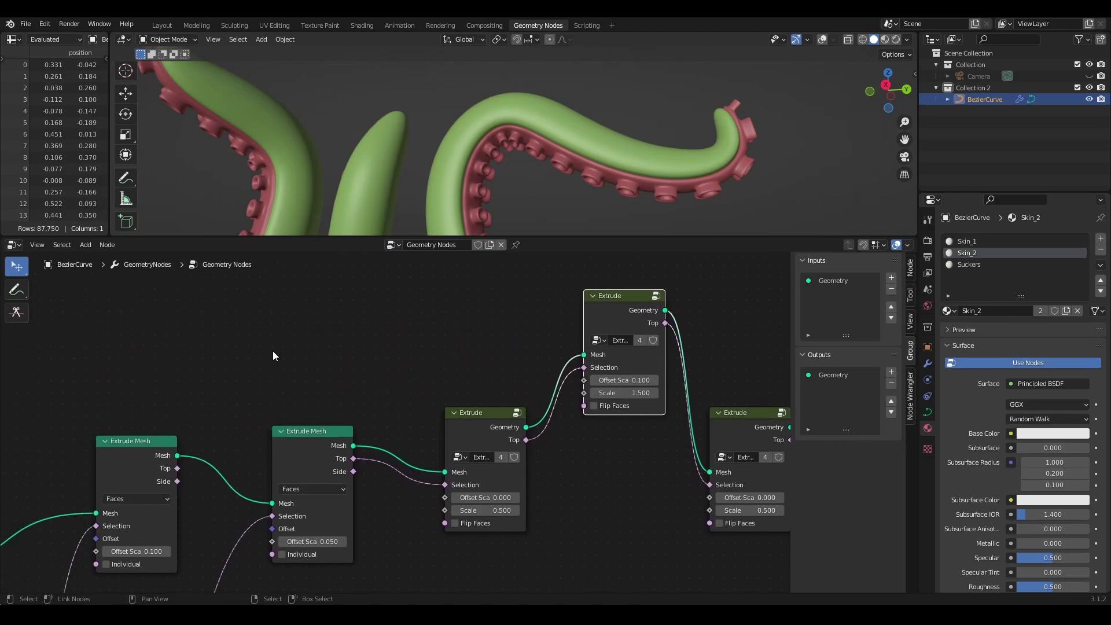
pyautogui.scroll(-4, 273, 356)
pyautogui.moveTo(273, 356); pyautogui.dragTo(583, 313, button='middle')
pyautogui.scroll(2, 348, 439)
pyautogui.moveTo(351, 440); pyautogui.dragTo(591, 328, button='middle')
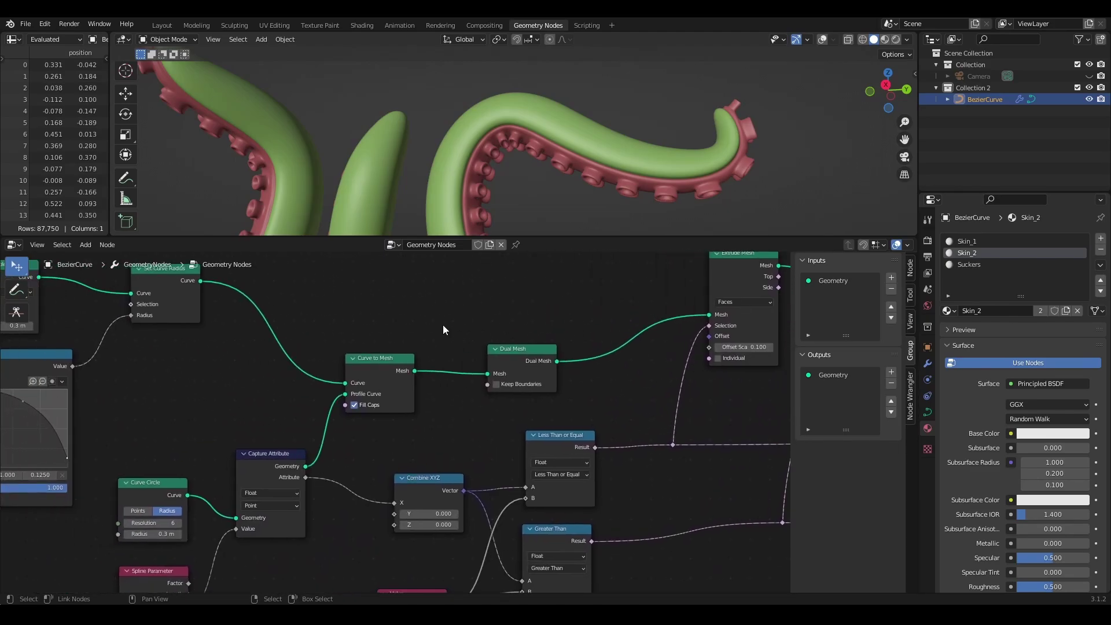
pyautogui.moveTo(443, 326); pyautogui.dragTo(522, 319, button='middle')
pyautogui.moveTo(457, 351); pyautogui.dragTo(498, 352)
pyautogui.moveTo(600, 342); pyautogui.dragTo(619, 332)
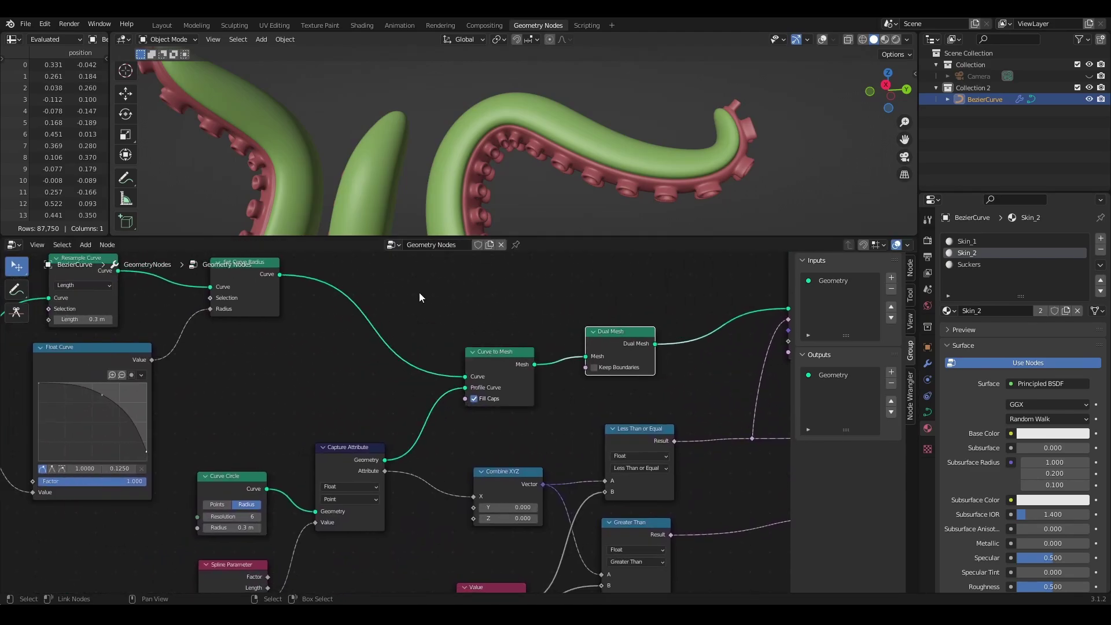
# Insert a duplicate Capture Attribute between Set Curve Radius and Curve to Mesh, with the Spline Parameter factor as its value.
pyautogui.moveTo(255, 269); pyautogui.dragTo(297, 329, button='middle')
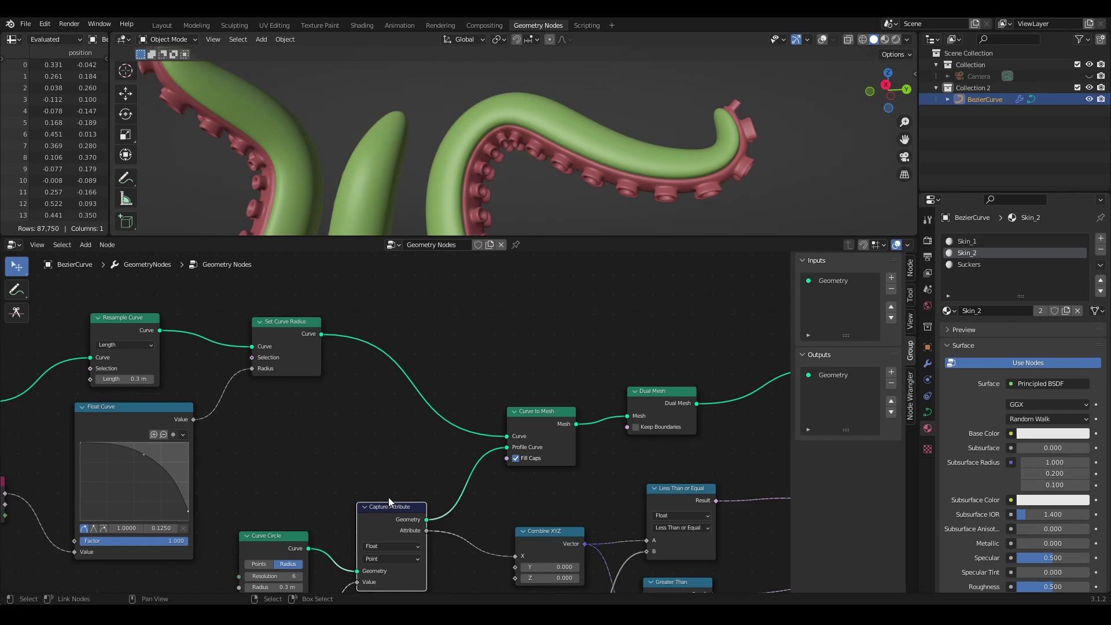
pyautogui.hotkey('shift', 'd')
pyautogui.click(401, 388)
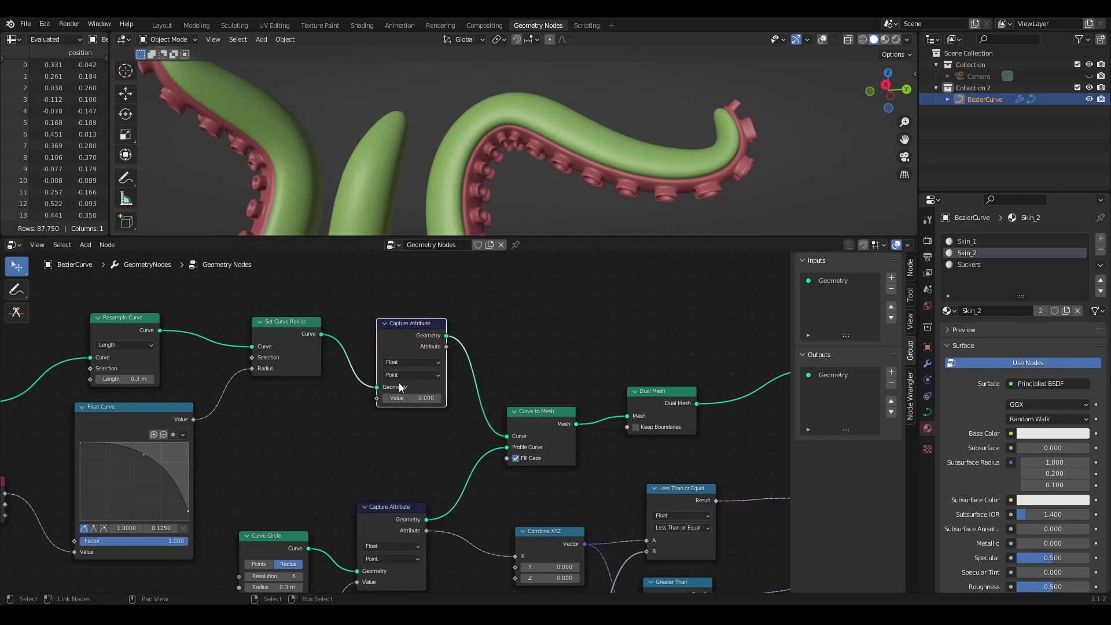
pyautogui.moveTo(365, 457); pyautogui.dragTo(372, 340, button='middle')
pyautogui.moveTo(299, 525); pyautogui.dragTo(297, 372)
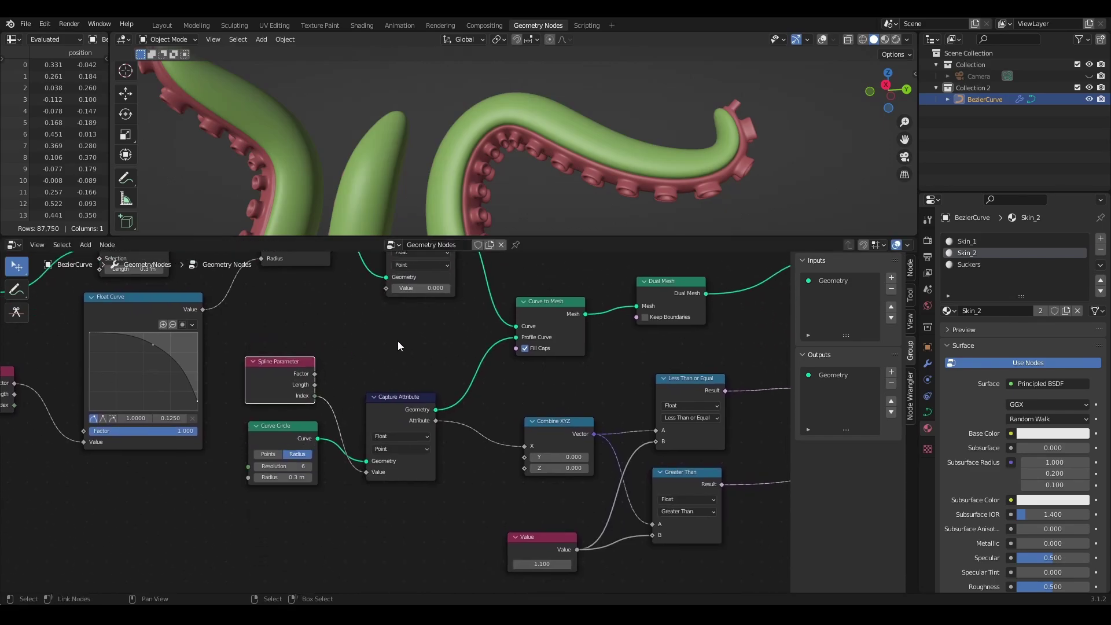
pyautogui.moveTo(400, 346); pyautogui.dragTo(393, 459, button='middle')
# Duplicate the Combine XYZ node above Curve to Mesh and connect the new Capture Attribute's attribute to its Y input.
pyautogui.moveTo(569, 322); pyautogui.dragTo(403, 384, button='middle')
pyautogui.scroll(-1, 388, 452)
pyautogui.moveTo(348, 479); pyautogui.dragTo(373, 430, button='middle')
pyautogui.click(397, 489)
pyautogui.hotkey('shift', 'd')
pyautogui.click(393, 266)
pyautogui.scroll(3, 373, 430)
pyautogui.moveTo(268, 371); pyautogui.dragTo(356, 349)
# Add a Float Curve node after the new Combine XYZ and connect the vector to its Value input.
pyautogui.moveTo(516, 349); pyautogui.dragTo(404, 421, button='middle')
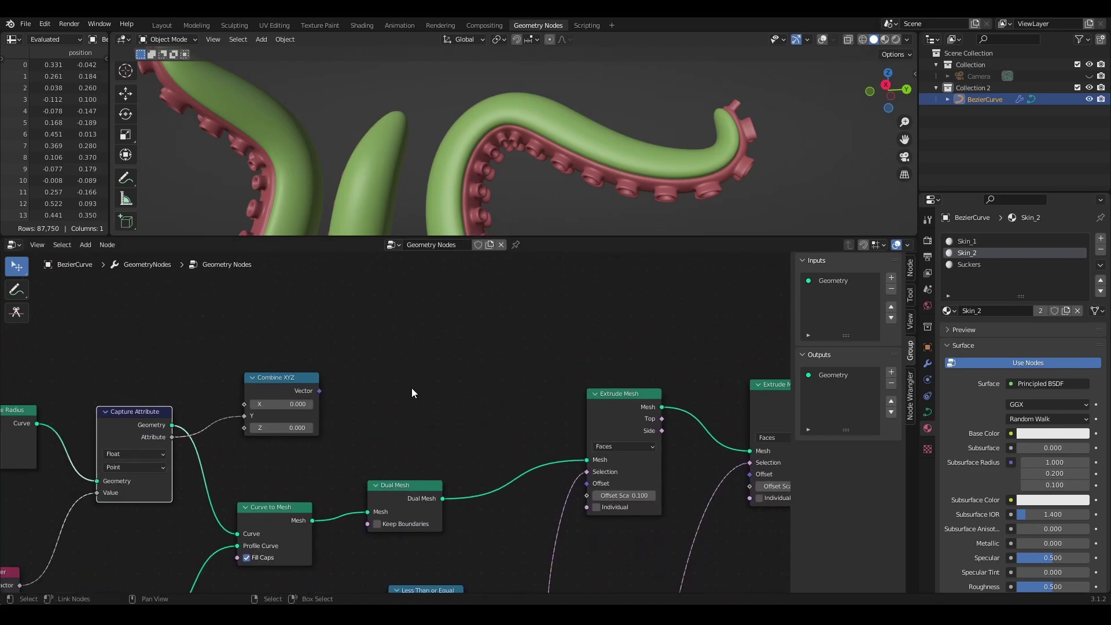
pyautogui.hotkey('shift', 'a')
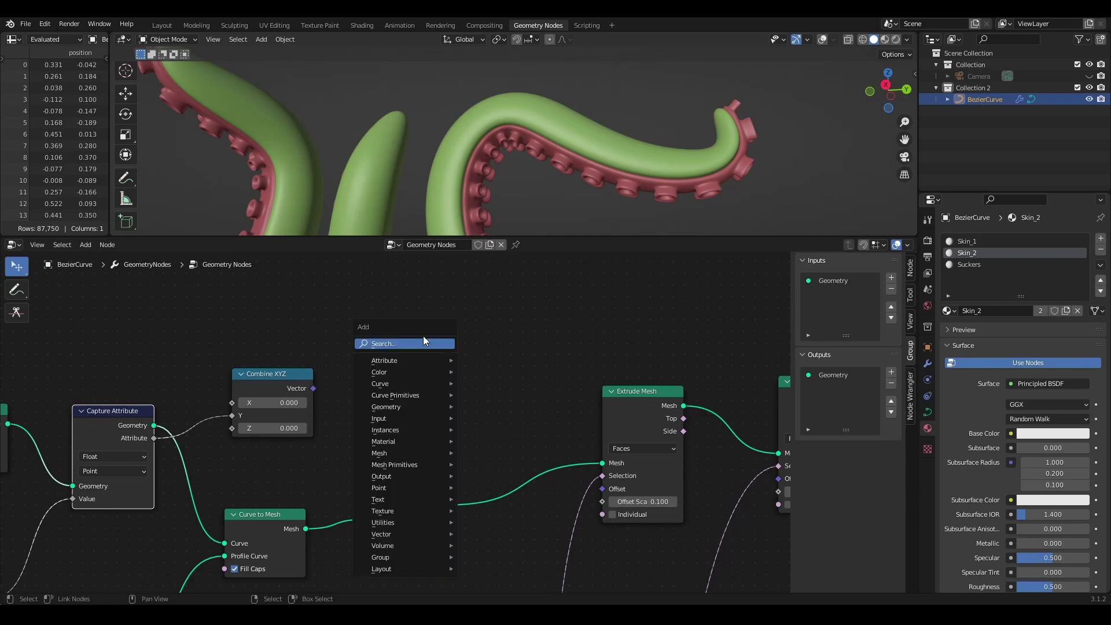
pyautogui.click(422, 335)
pyautogui.write('floa')
pyautogui.click(457, 357)
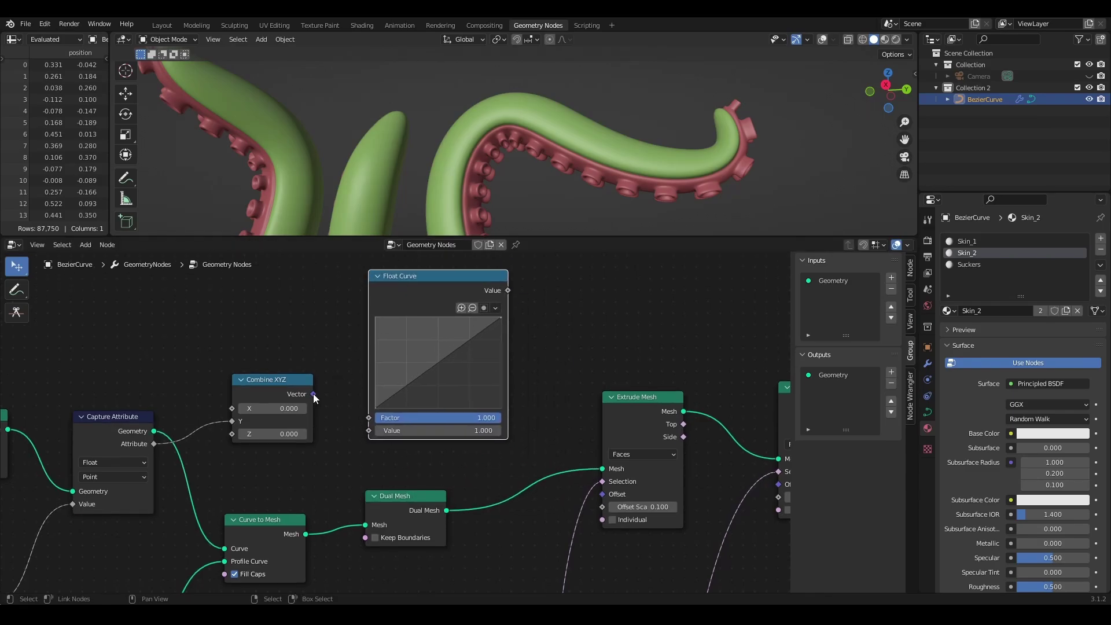
pyautogui.click(457, 324)
pyautogui.moveTo(575, 355); pyautogui.dragTo(458, 380, button='middle')
pyautogui.scroll(-2, 458, 379)
pyautogui.moveTo(525, 375); pyautogui.dragTo(439, 356, button='middle')
pyautogui.moveTo(286, 311); pyautogui.dragTo(299, 302)
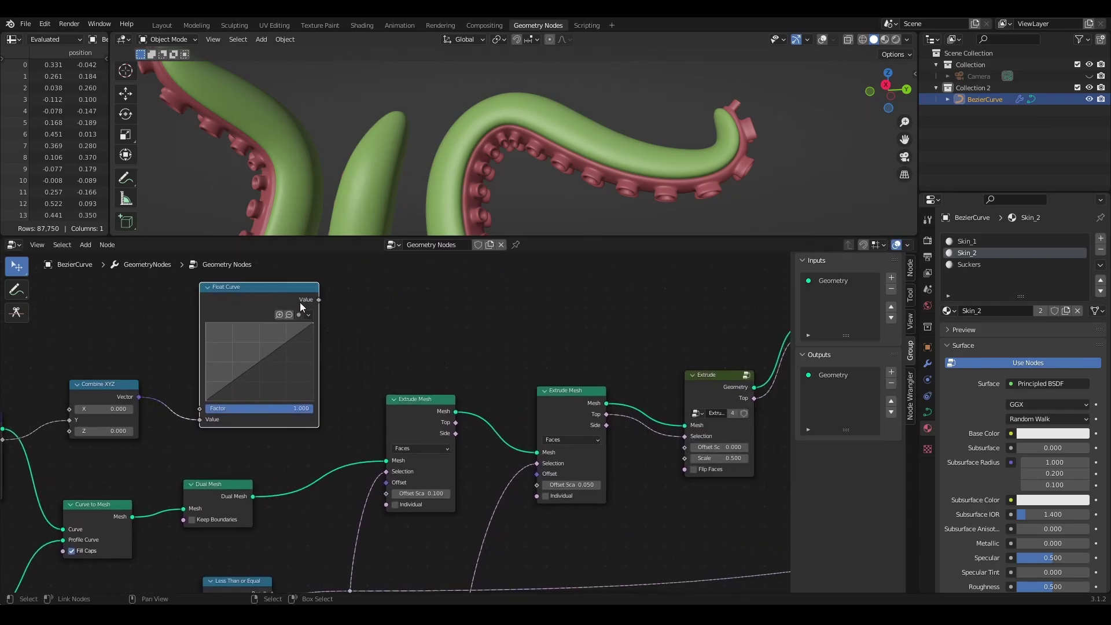
# Add a Math node set to Multiply and feed the Float Curve's value into its second input.
pyautogui.moveTo(522, 329); pyautogui.dragTo(502, 349, button='middle')
pyautogui.scroll(1, 502, 348)
pyautogui.hotkey('shift', 'a')
pyautogui.click(447, 328)
pyautogui.write('math')
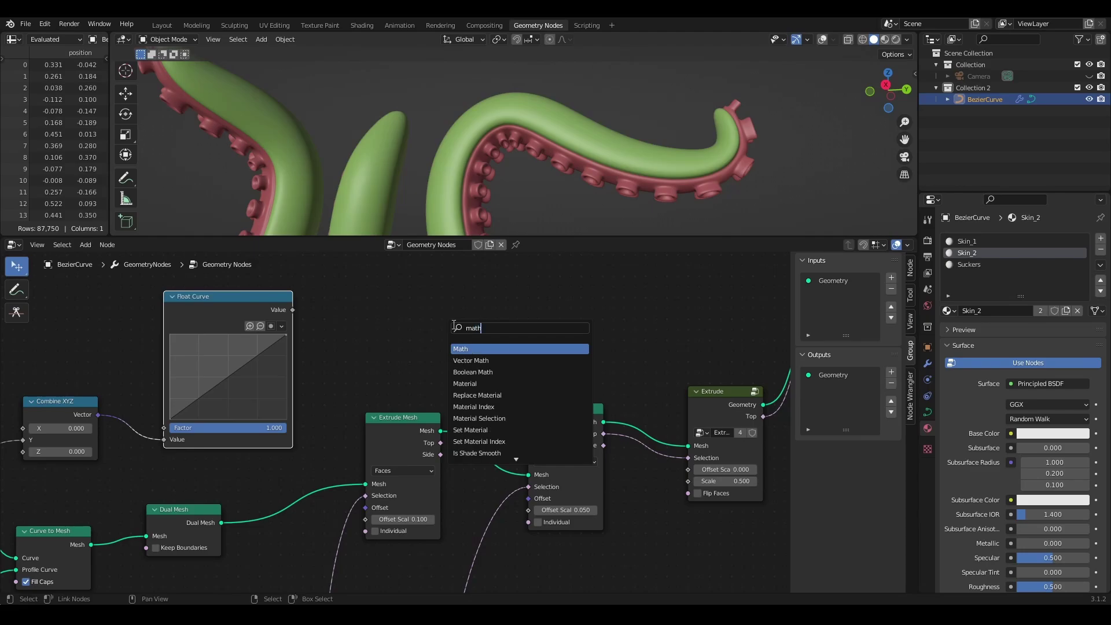
pyautogui.press('Return')
pyautogui.click(480, 313)
pyautogui.moveTo(643, 289); pyautogui.dragTo(525, 302, button='middle')
pyautogui.click(364, 337)
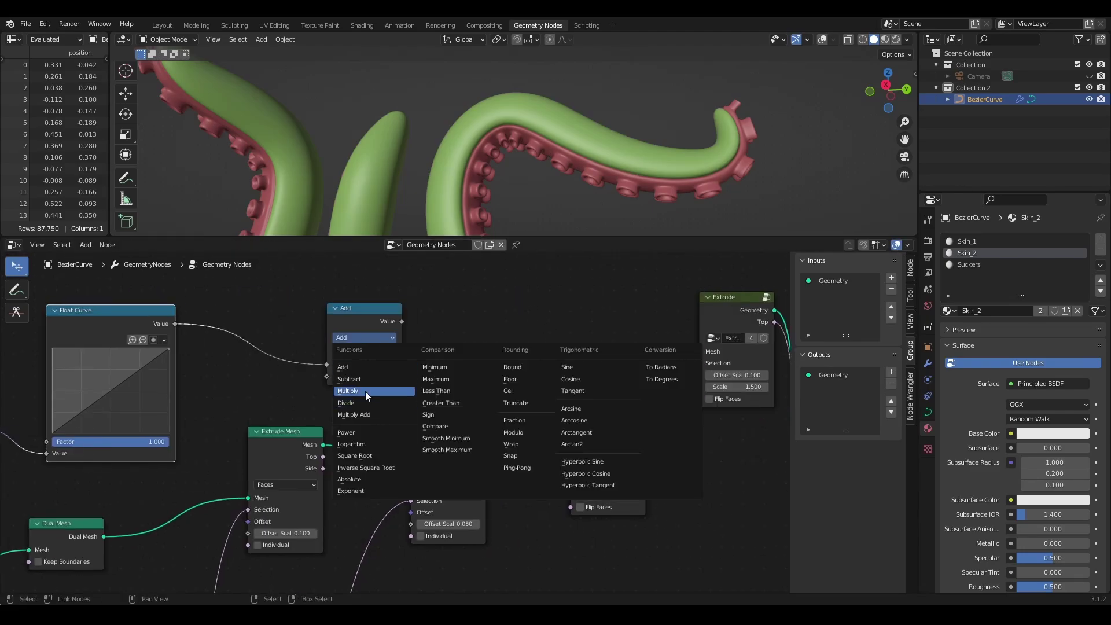
pyautogui.click(366, 391)
# Set the Multiply node's first value to 0.1 and connect its output to the second Extrude group's Offset Scale.
pyautogui.moveTo(706, 382); pyautogui.dragTo(636, 418, button='middle')
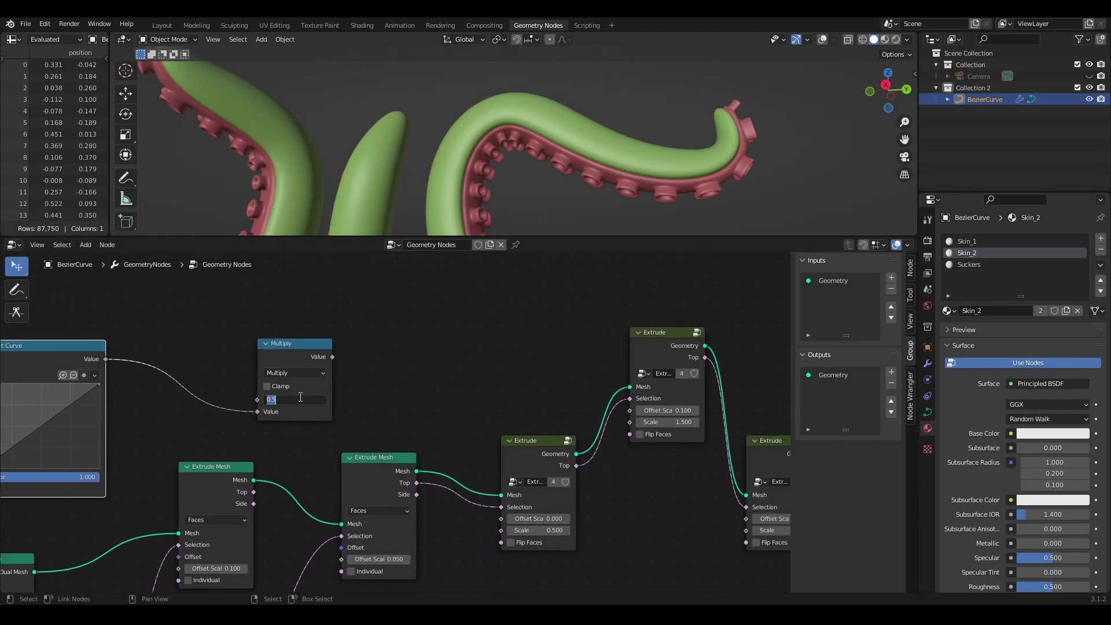
pyautogui.write('0.1')
pyautogui.press('Return')
pyautogui.moveTo(331, 357); pyautogui.dragTo(641, 412)
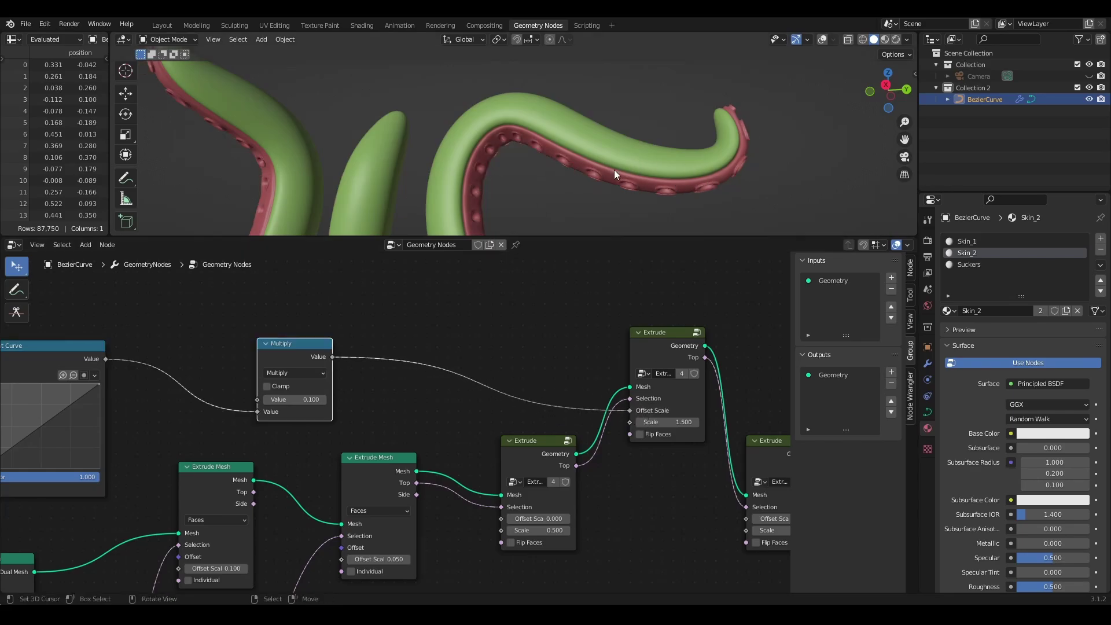
# Reverse the new Float Curve so it falls from 1 at its start to 0 at its end.
pyautogui.moveTo(423, 341); pyautogui.dragTo(502, 315, button='middle')
pyautogui.moveTo(607, 176); pyautogui.dragTo(402, 194, button='middle')
pyautogui.moveTo(178, 359); pyautogui.dragTo(178, 416)
pyautogui.moveTo(63, 442); pyautogui.dragTo(61, 359)
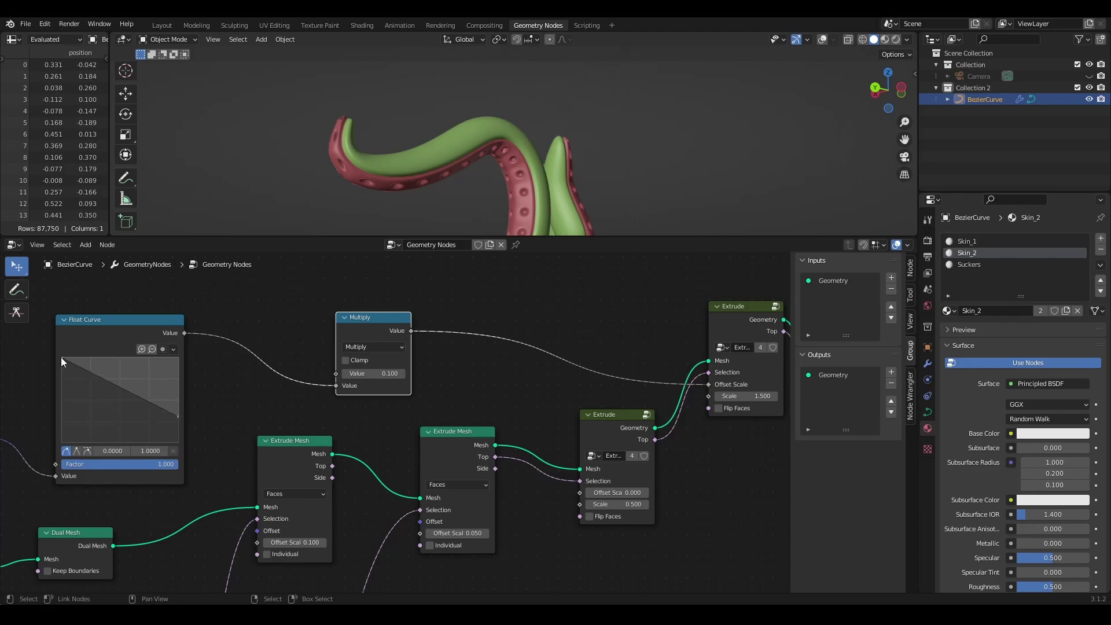
pyautogui.moveTo(177, 417); pyautogui.dragTo(177, 417)
pyautogui.moveTo(423, 184); pyautogui.dragTo(499, 167, button='middle')
pyautogui.keyDown('shift'); pyautogui.moveTo(502, 158); pyautogui.dragTo(461, 89, button='middle'); pyautogui.keyUp('shift')
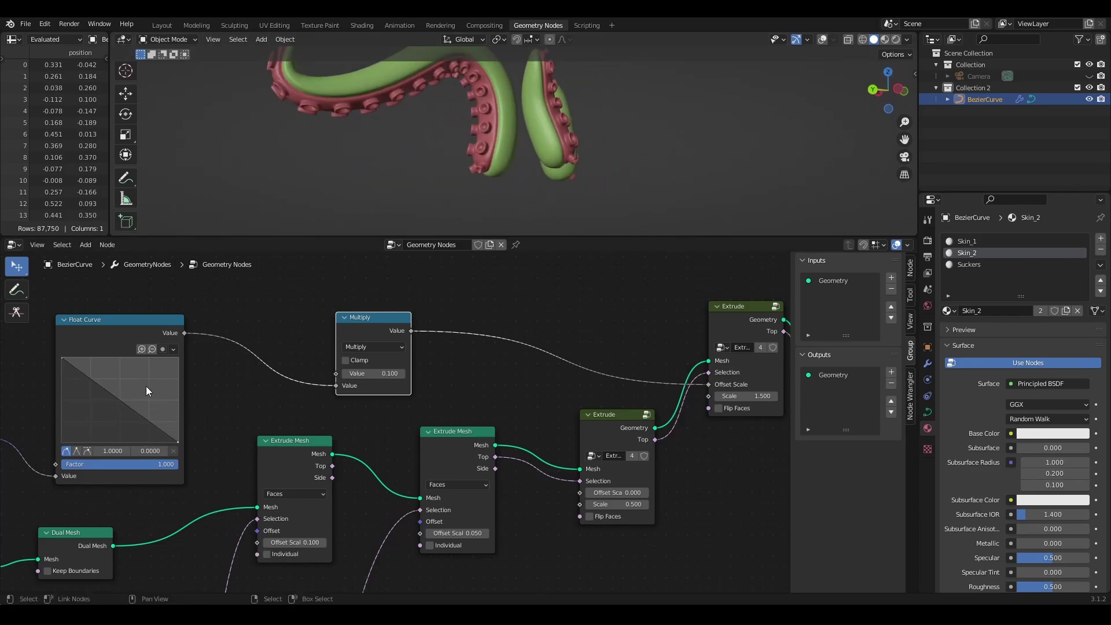
# Add a control point in the middle of the Float Curve to bow its falloff upward.
pyautogui.moveTo(124, 380); pyautogui.dragTo(115, 381)
pyautogui.moveTo(176, 442); pyautogui.dragTo(172, 444)
pyautogui.moveTo(180, 445); pyautogui.dragTo(193, 440)
pyautogui.moveTo(186, 438); pyautogui.dragTo(192, 440)
pyautogui.moveTo(360, 161); pyautogui.dragTo(642, 118, button='middle')
pyautogui.click(402, 374)
pyautogui.click(348, 374)
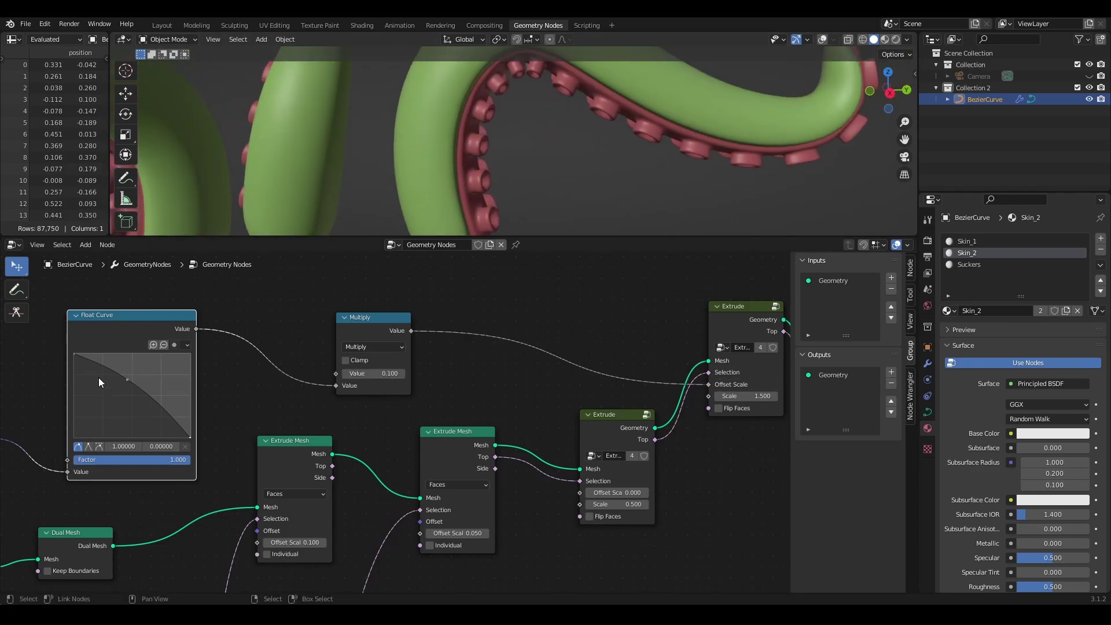
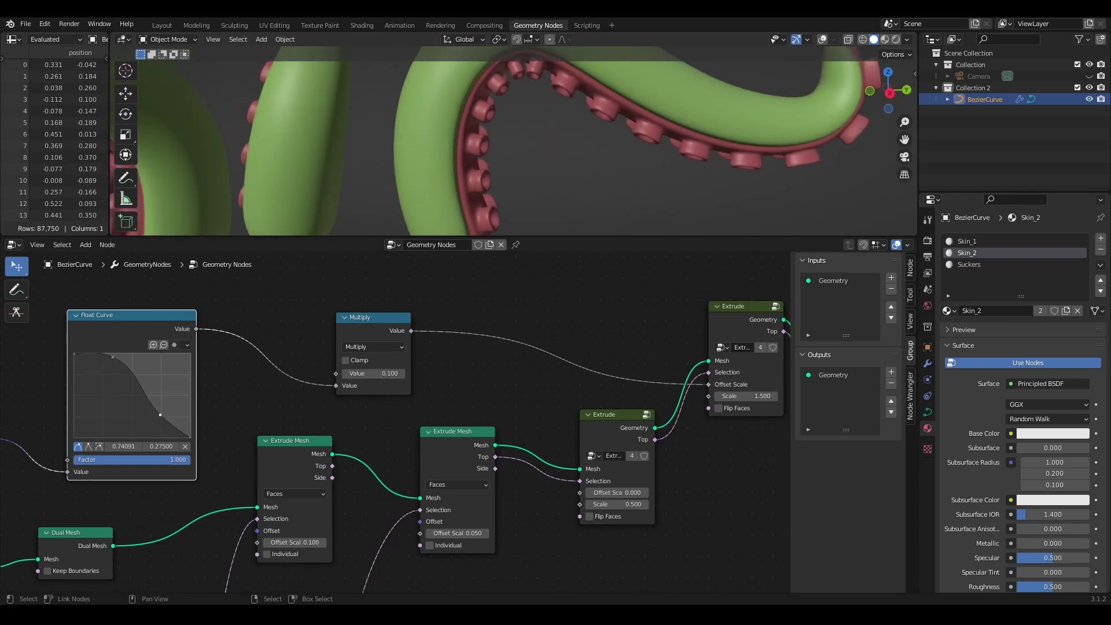
# Try a steeper falloff with the Float Curve's lower control point at about 0.67, 0.11.
pyautogui.moveTo(161, 415); pyautogui.dragTo(153, 416)
pyautogui.scroll(-3, 617, 168)
pyautogui.moveTo(617, 167); pyautogui.dragTo(596, 154, button='middle')
pyautogui.scroll(2, 595, 154)
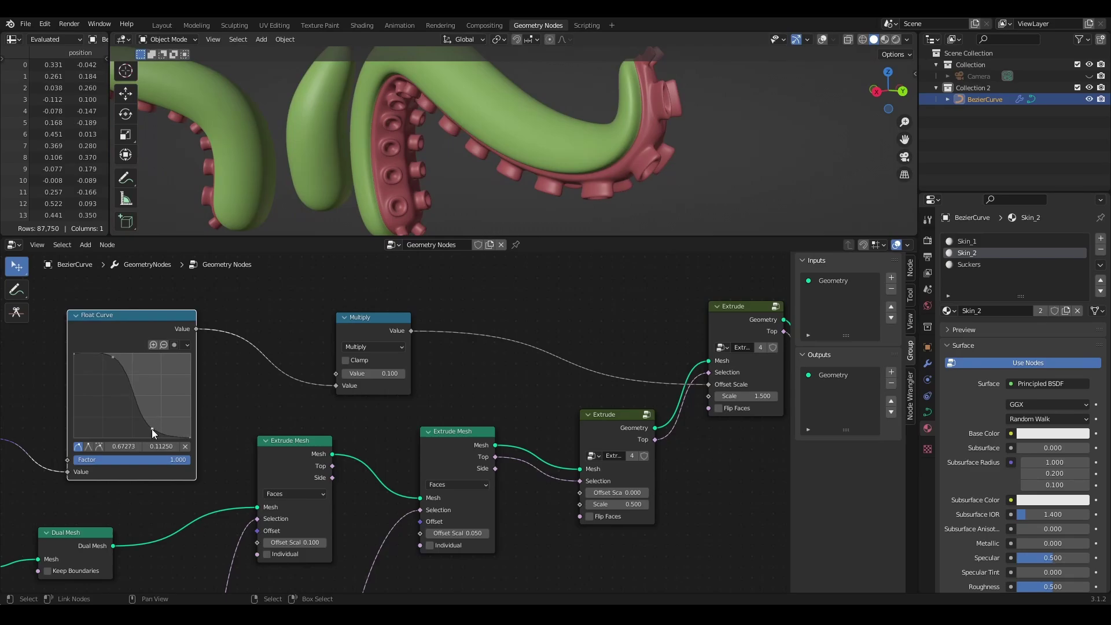
pyautogui.press('x')
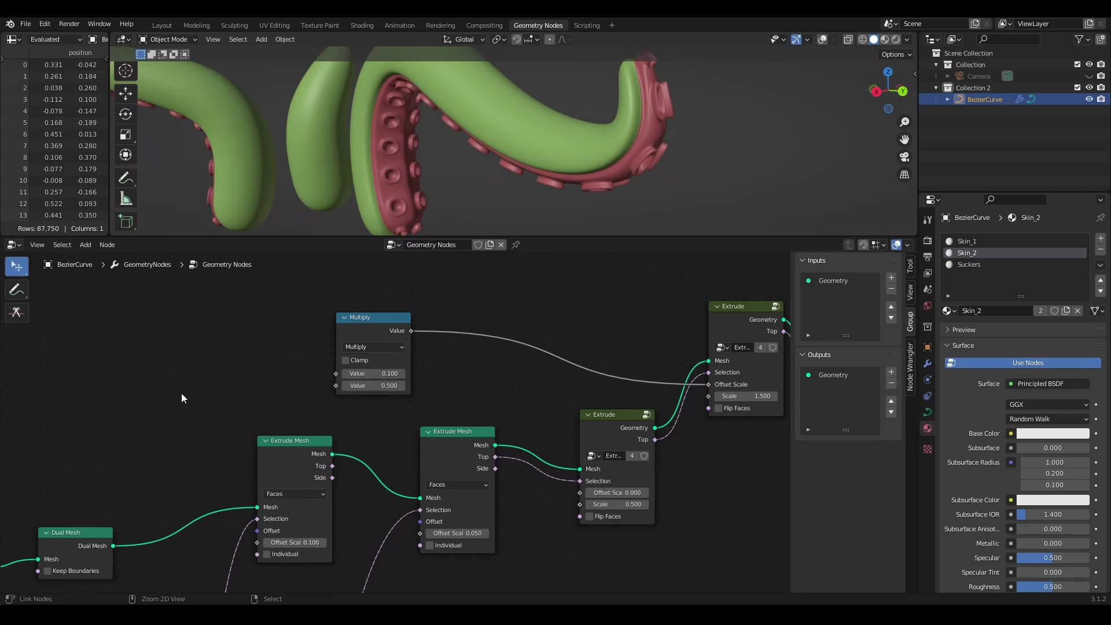
pyautogui.hotkey('ctrl', 'z')
# Flatten the middle of the Float Curve by lowering its first inner point and moving the second to about 0.78, 0.53.
pyautogui.moveTo(156, 393); pyautogui.dragTo(164, 395)
pyautogui.moveTo(115, 358); pyautogui.dragTo(165, 393)
pyautogui.moveTo(552, 191); pyautogui.dragTo(610, 193, button='middle')
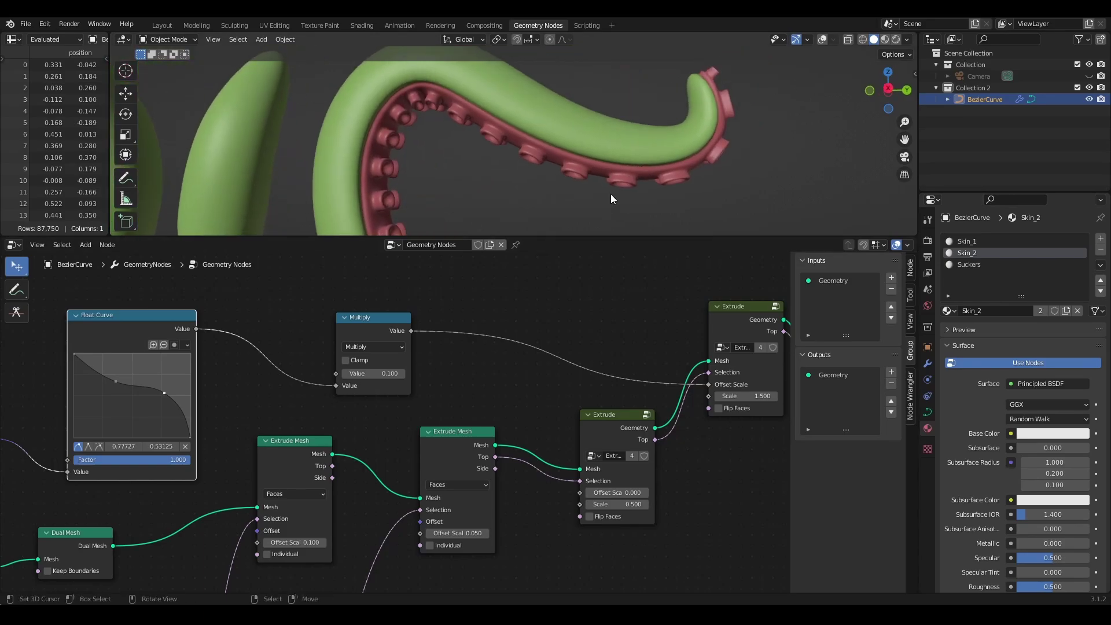
pyautogui.scroll(-3, 502, 121)
pyautogui.scroll(3, 576, 126)
pyautogui.moveTo(577, 126); pyautogui.dragTo(539, 151, button='middle')
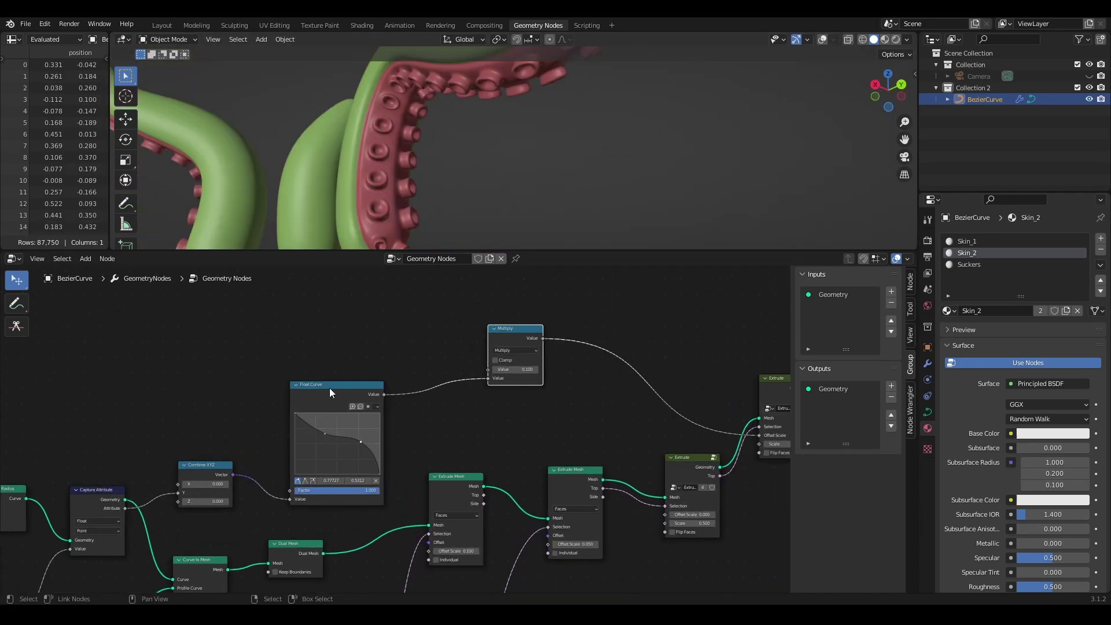
# Move the Float Curve and Multiply nodes up, clear of the main node chain.
pyautogui.moveTo(330, 388); pyautogui.dragTo(337, 295)
pyautogui.moveTo(528, 329); pyautogui.dragTo(520, 279)
pyautogui.scroll(-4, 688, 486)
pyautogui.moveTo(700, 492); pyautogui.dragTo(392, 368, button='middle')
pyautogui.scroll(1, 191, 372)
pyautogui.scroll(-2, 467, 431)
pyautogui.moveTo(613, 477); pyautogui.dragTo(375, 489, button='middle')
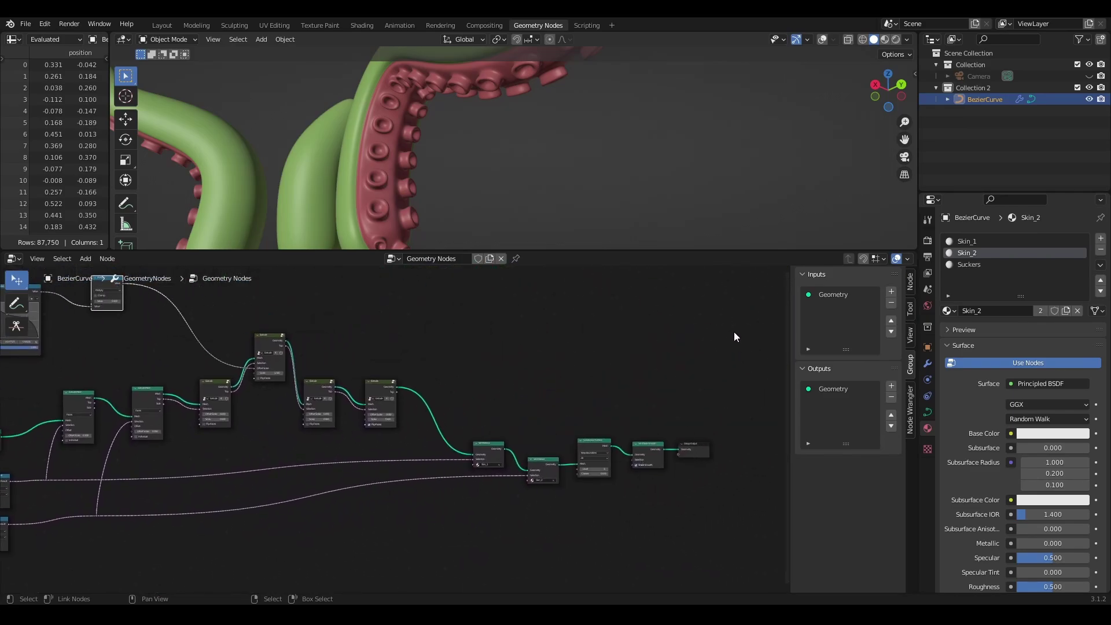
# Shift the second Extrude Mesh node and every node after it further along the chain, away from the first Extrude Mesh.
pyautogui.moveTo(732, 323); pyautogui.dragTo(120, 586)
pyautogui.scroll(1, 451, 509)
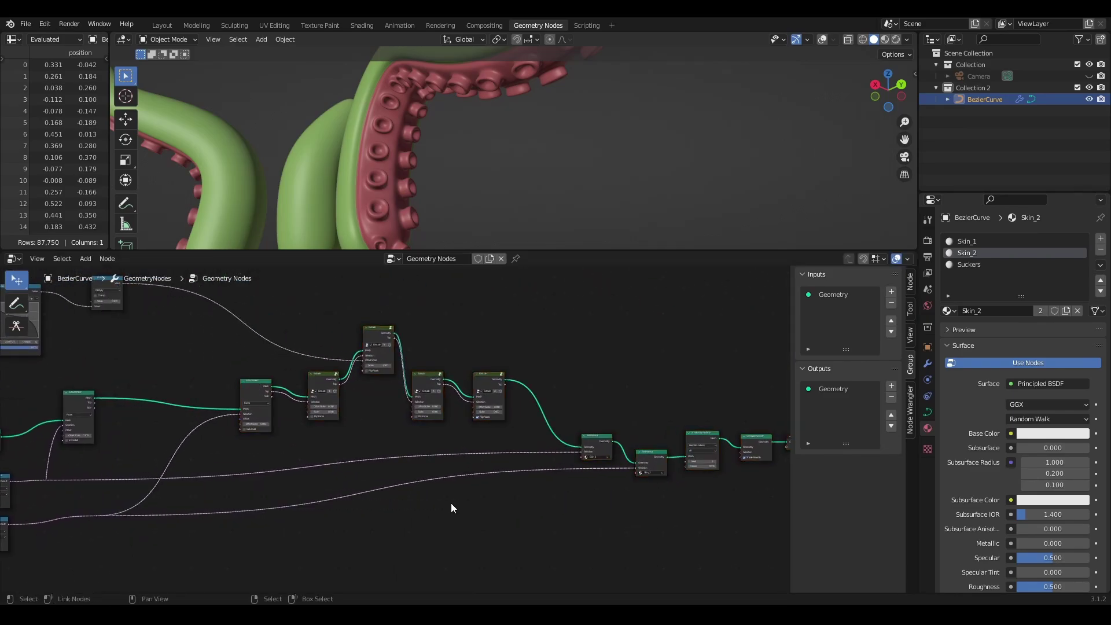
pyautogui.scroll(2, 522, 490)
pyautogui.moveTo(522, 490); pyautogui.dragTo(543, 492, button='middle')
pyautogui.scroll(5, 428, 413)
pyautogui.moveTo(428, 413); pyautogui.dragTo(436, 412, button='middle')
# Move the first Extrude Mesh node farther from the Dual Mesh node to free space between them.
pyautogui.moveTo(341, 361); pyautogui.dragTo(407, 358)
pyautogui.moveTo(400, 185); pyautogui.dragTo(442, 143, button='middle')
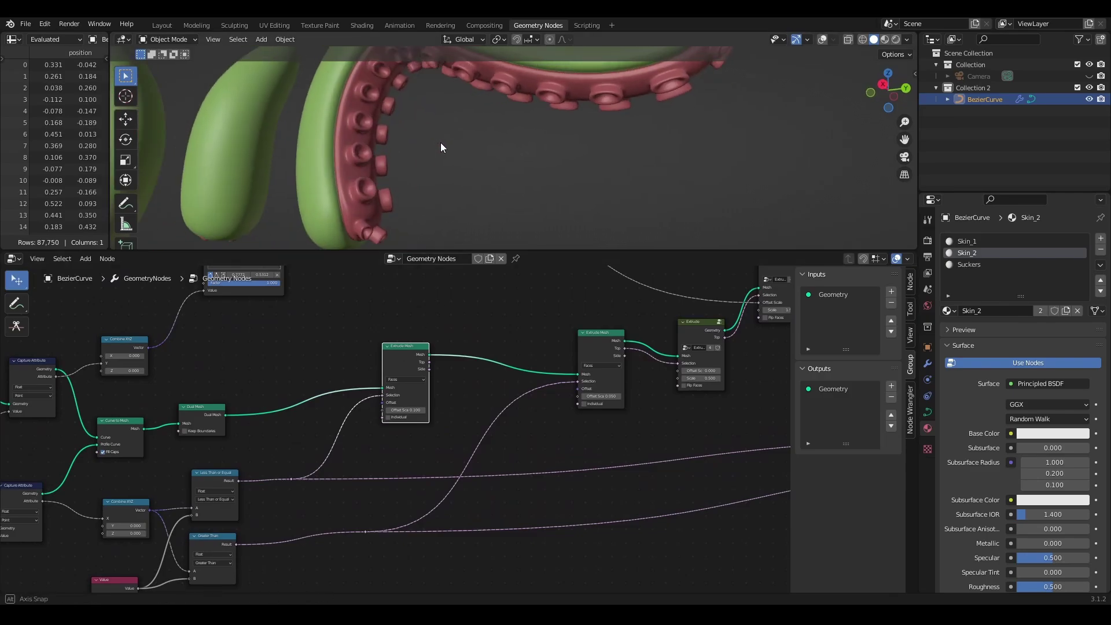
pyautogui.scroll(5, 430, 408)
pyautogui.moveTo(429, 408); pyautogui.dragTo(445, 459, button='middle')
pyautogui.moveTo(438, 458); pyautogui.dragTo(503, 457)
pyautogui.rightClick(438, 457)
pyautogui.scroll(3, 359, 337)
# Add a Random Value node above the link between Dual Mesh and the first Extrude Mesh.
pyautogui.moveTo(290, 382); pyautogui.dragTo(366, 372, button='middle')
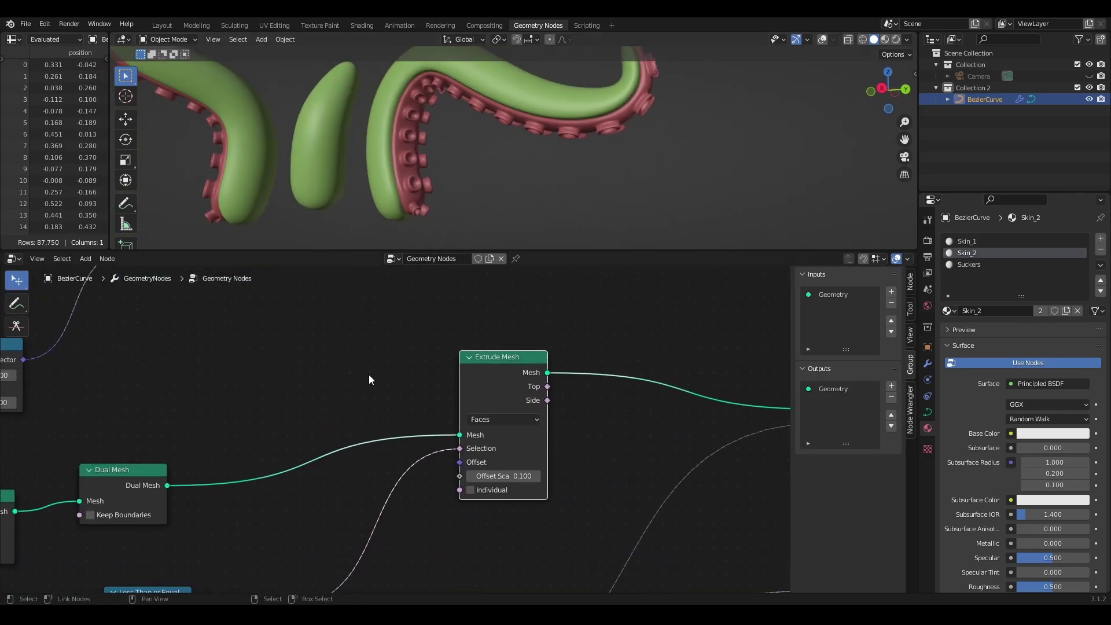
pyautogui.hotkey('shift', 'a')
pyautogui.click(331, 363)
pyautogui.press('Return')
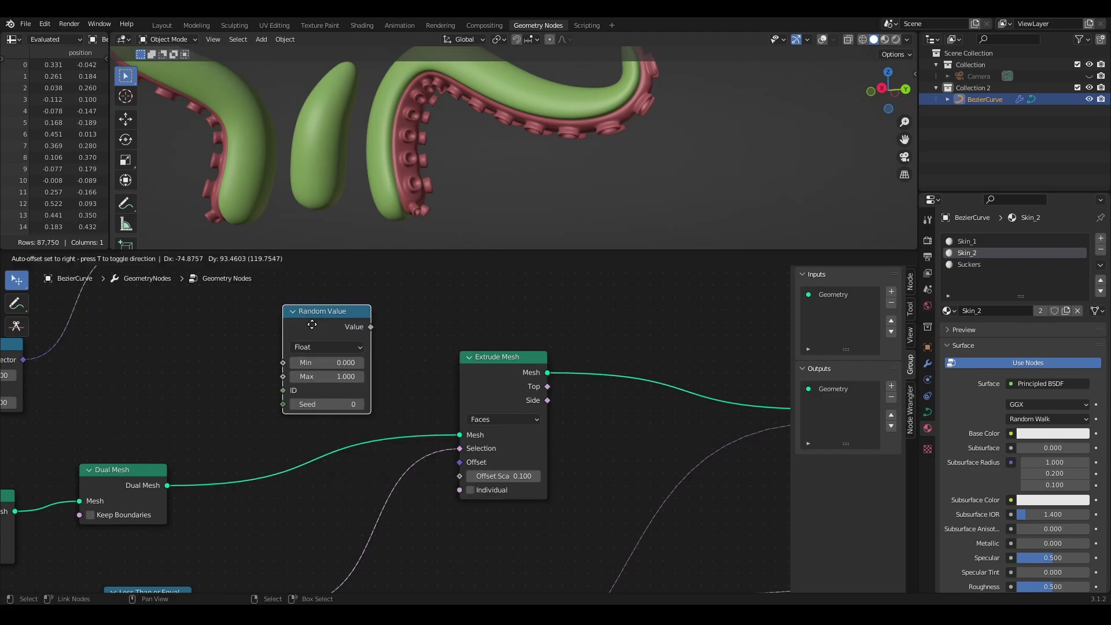
pyautogui.click(313, 324)
pyautogui.scroll(3, 383, 395)
pyautogui.moveTo(384, 395); pyautogui.dragTo(322, 414, button='middle')
pyautogui.moveTo(302, 342); pyautogui.dragTo(238, 306)
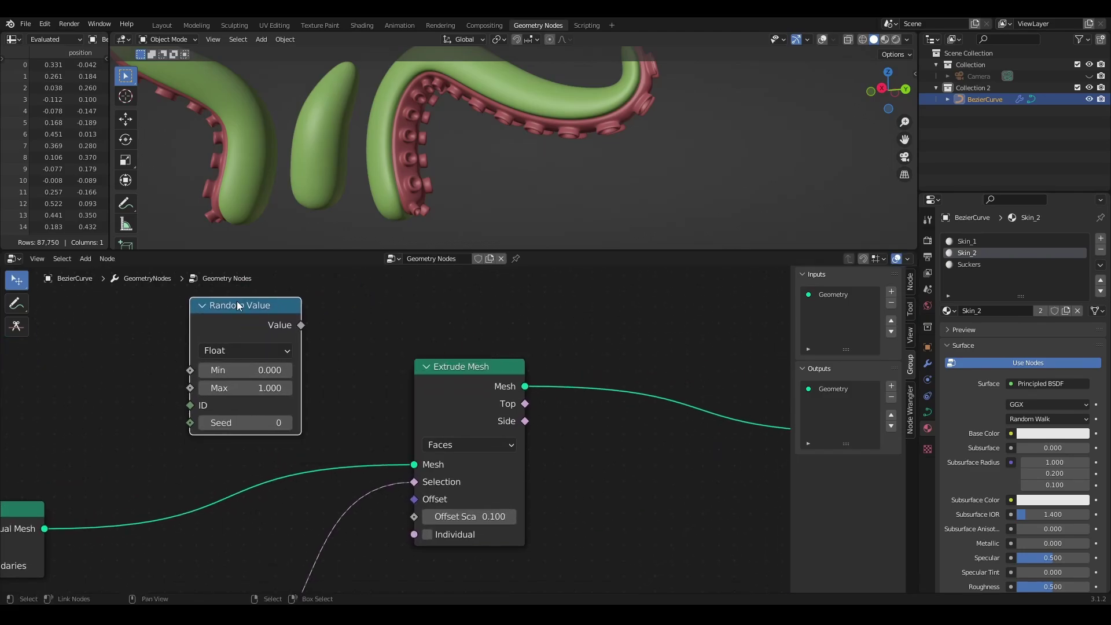
# Drive the first Extrude Mesh's Offset Scale with the Random Value, using Min 0.05, Max 0.1 and Seed 3.
pyautogui.click(259, 389)
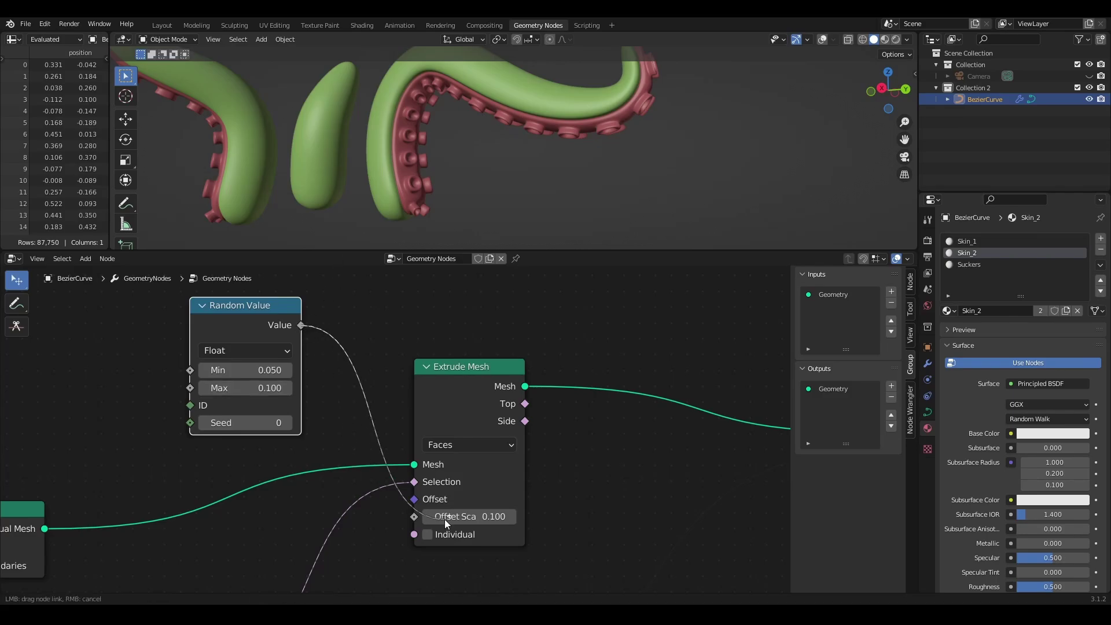
pyautogui.moveTo(447, 523); pyautogui.dragTo(447, 521)
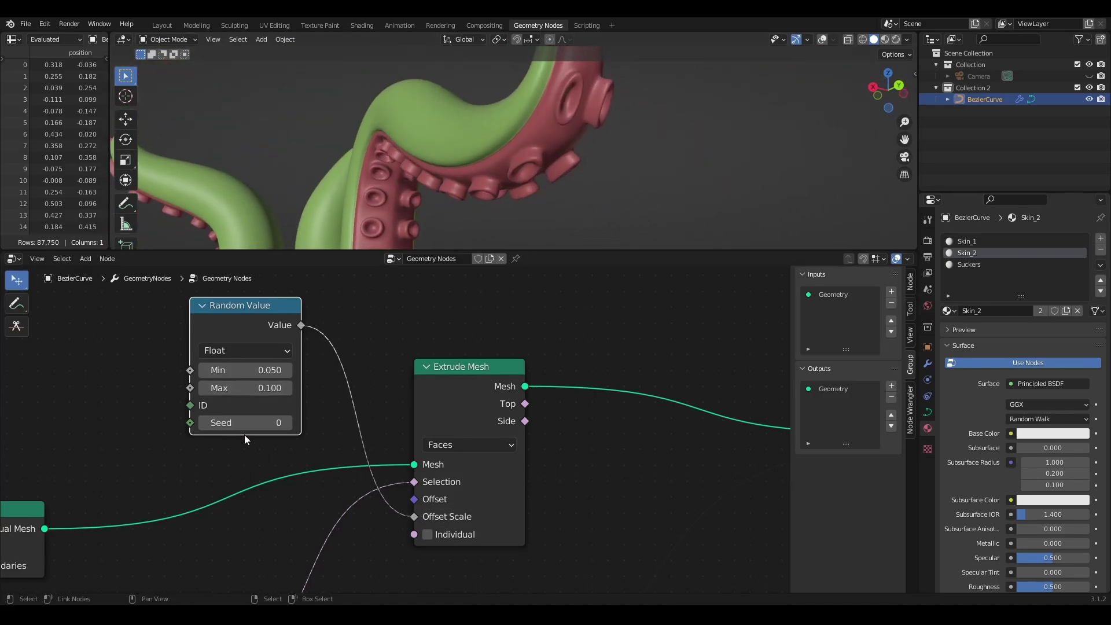
pyautogui.moveTo(246, 423)
pyautogui.mouseDown()
pyautogui.moveTo(275, 423)
pyautogui.moveTo(250, 425)
pyautogui.mouseUp()
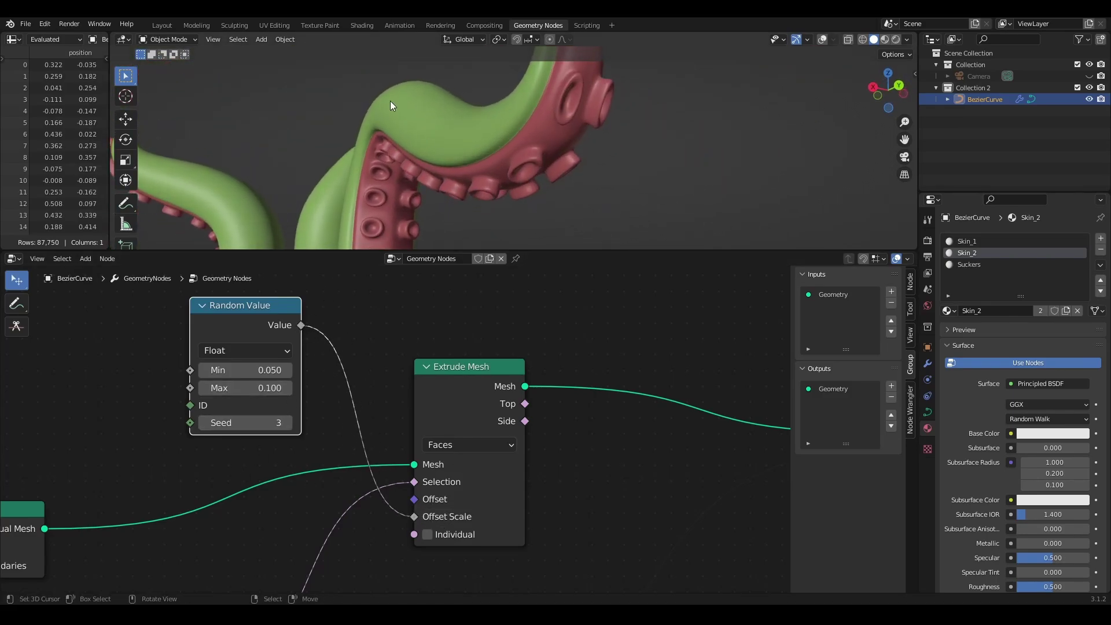
pyautogui.scroll(-2, 392, 110)
pyautogui.moveTo(392, 127); pyautogui.dragTo(392, 139, button='middle')
# Duplicate the Random Value node, feed it into the second Extrude Mesh's Offset Scale, and set its Seed to 11.
pyautogui.scroll(-3, 313, 320)
pyautogui.moveTo(314, 321); pyautogui.dragTo(137, 339, button='middle')
pyautogui.hotkey('shift', 'd')
pyautogui.click(509, 301)
pyautogui.moveTo(525, 318); pyautogui.dragTo(369, 337, button='middle')
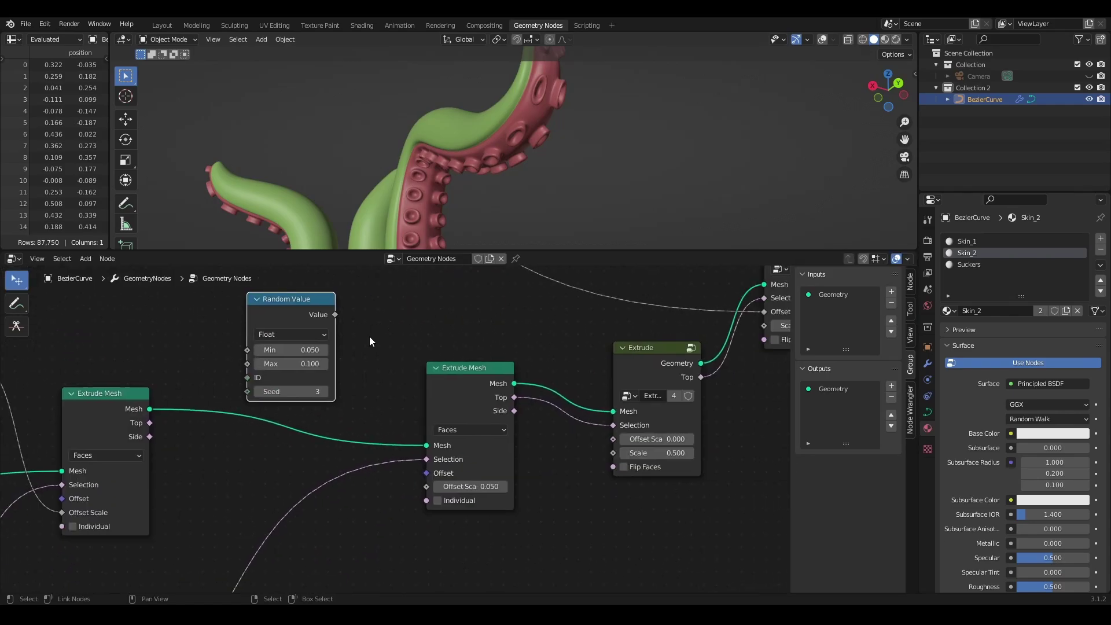
pyautogui.scroll(2, 429, 431)
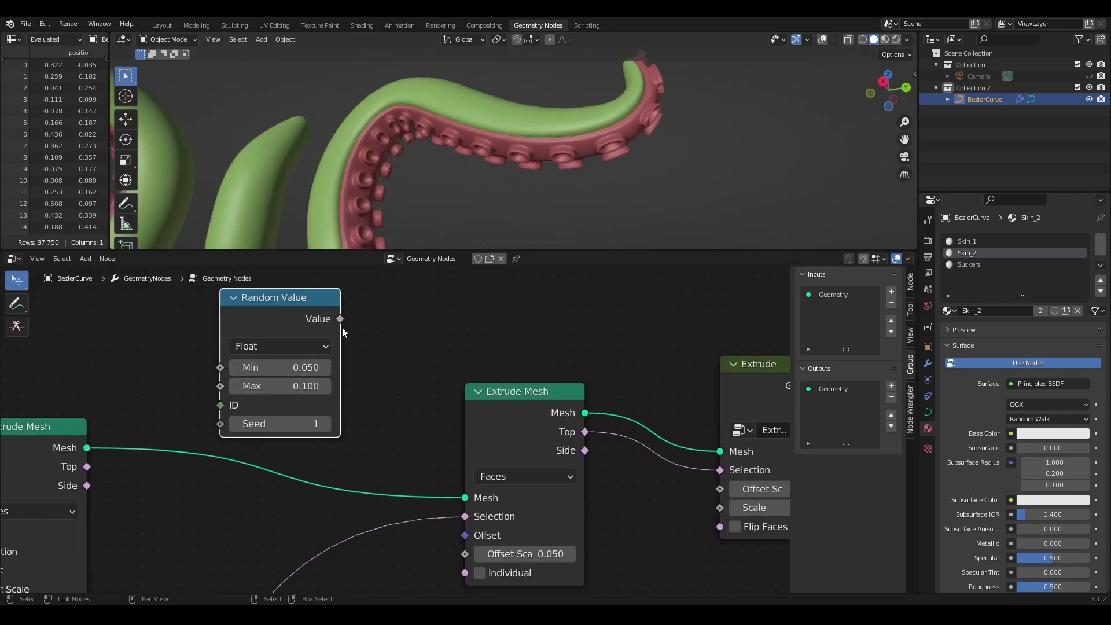
pyautogui.moveTo(340, 319); pyautogui.dragTo(464, 554)
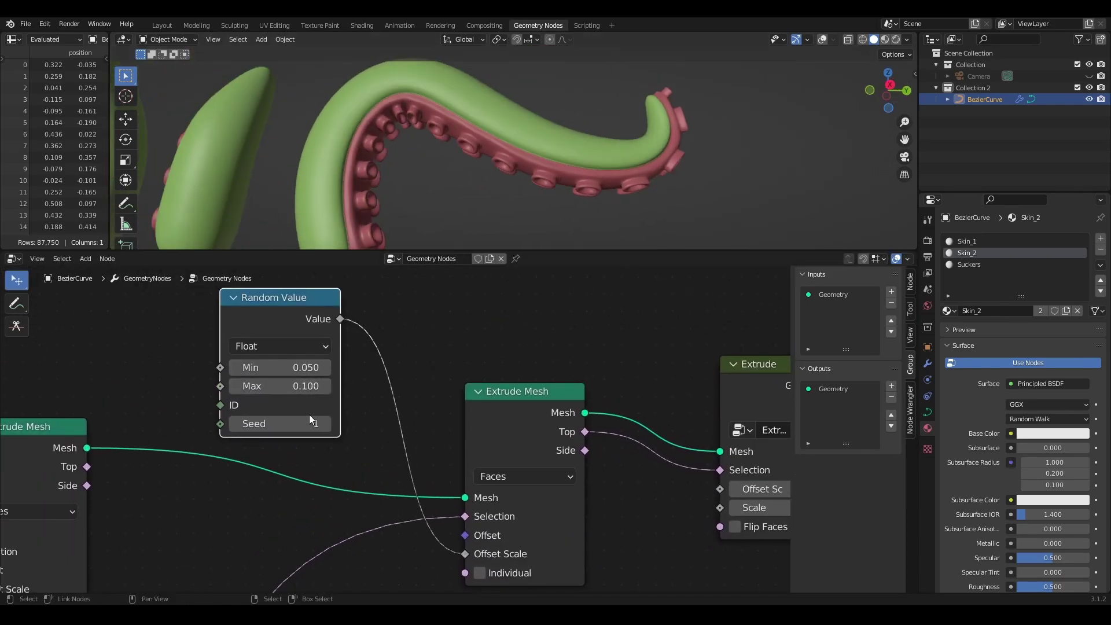
pyautogui.moveTo(310, 423); pyautogui.dragTo(324, 424)
pyautogui.keyDown('alt'); pyautogui.moveTo(597, 155); pyautogui.dragTo(564, 162); pyautogui.keyUp('alt')
# Try small changes to the Offset Scale and Scale of the first Extrude group node.
pyautogui.scroll(-2, 511, 364)
pyautogui.keyDown('alt'); pyautogui.moveTo(512, 364); pyautogui.dragTo(168, 353); pyautogui.keyUp('alt')
pyautogui.scroll(3, 277, 399)
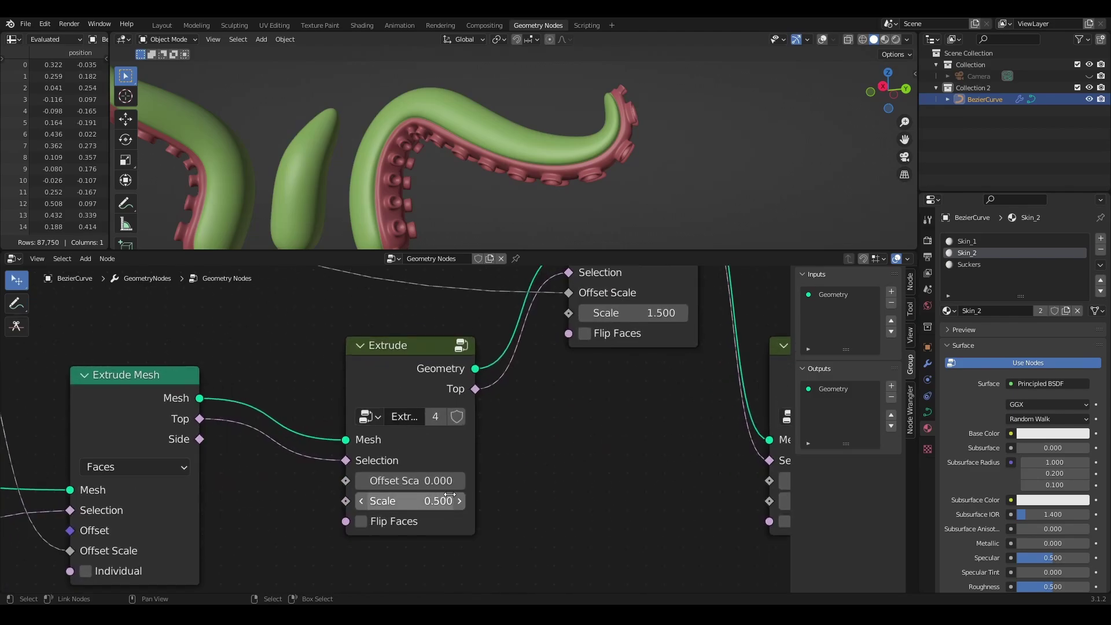
pyautogui.click(460, 483)
pyautogui.hotkey('ctrl', 'z')
pyautogui.click(461, 502)
pyautogui.click(362, 502)
pyautogui.moveTo(515, 472); pyautogui.dragTo(585, 471, button='middle')
pyautogui.click(529, 501)
pyautogui.click(529, 500)
pyautogui.doubleClick(432, 501)
# Place another copy of the Random Value node beside the first Extrude group node.
pyautogui.moveTo(182, 301); pyautogui.dragTo(295, 442, button='middle')
pyautogui.scroll(-1, 295, 442)
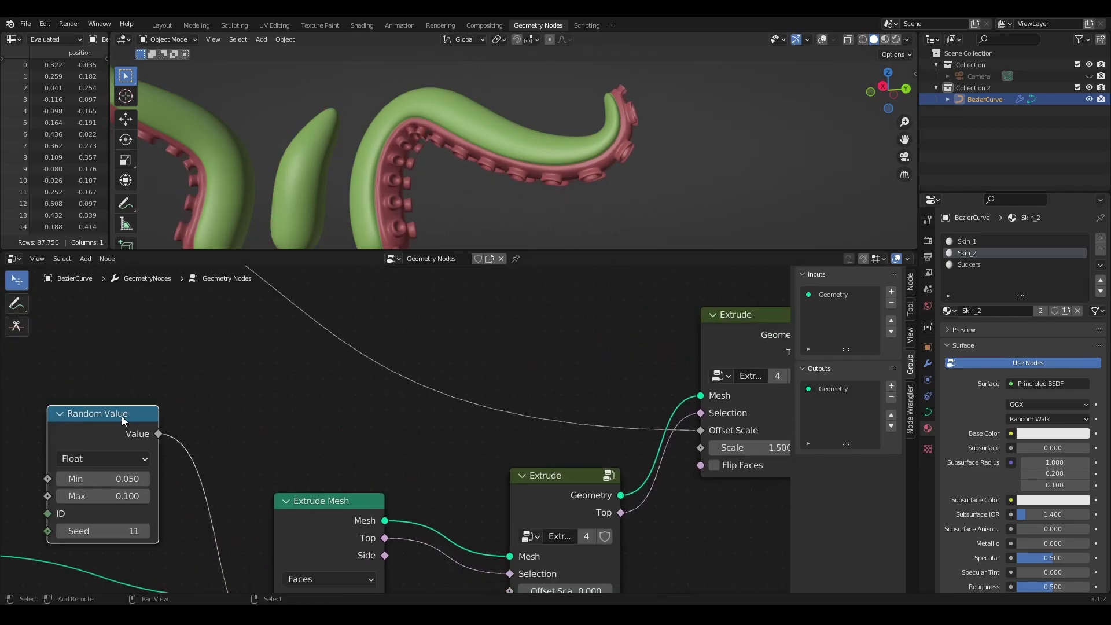
pyautogui.moveTo(318, 533); pyautogui.dragTo(335, 366, button='middle')
pyautogui.moveTo(335, 366); pyautogui.dragTo(305, 427)
pyautogui.moveTo(191, 300); pyautogui.dragTo(197, 375, button='middle')
pyautogui.click(142, 329)
pyautogui.hotkey('shift', 'd')
pyautogui.click(359, 317)
pyautogui.scroll(1, 419, 377)
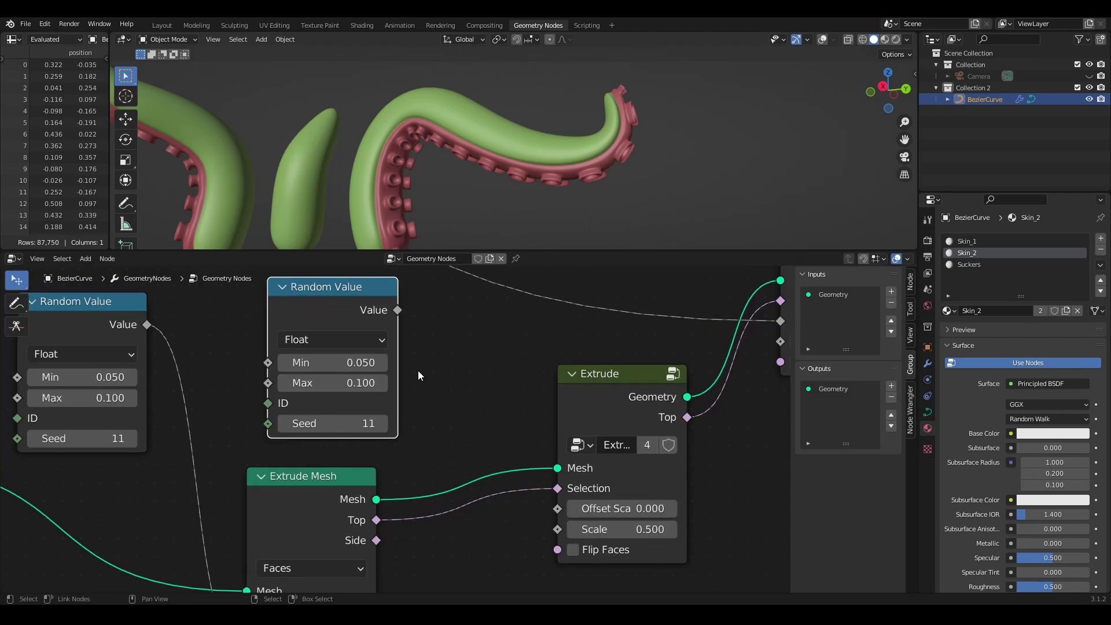
# Drive the first Extrude group's Scale with the new Random Value, using Min 0.4, Max 0.6 and Seed -8.
pyautogui.write('0.4')
pyautogui.press('Tab')
pyautogui.write('.6')
pyautogui.press('Return')
pyautogui.moveTo(397, 309); pyautogui.dragTo(557, 529)
pyautogui.moveTo(521, 151); pyautogui.dragTo(463, 179, button='middle')
pyautogui.scroll(-5, 479, 181)
pyautogui.scroll(4, 479, 180)
pyautogui.scroll(-3, 463, 179)
pyautogui.moveTo(362, 421); pyautogui.dragTo(342, 422)
# Set the second Extrude group's Scale to 1.3 and the Seed of the 0.4–0.6 Random Value to -2.
pyautogui.scroll(-2, 636, 371)
pyautogui.moveTo(636, 371); pyautogui.dragTo(403, 407, button='middle')
pyautogui.scroll(-1, 525, 383)
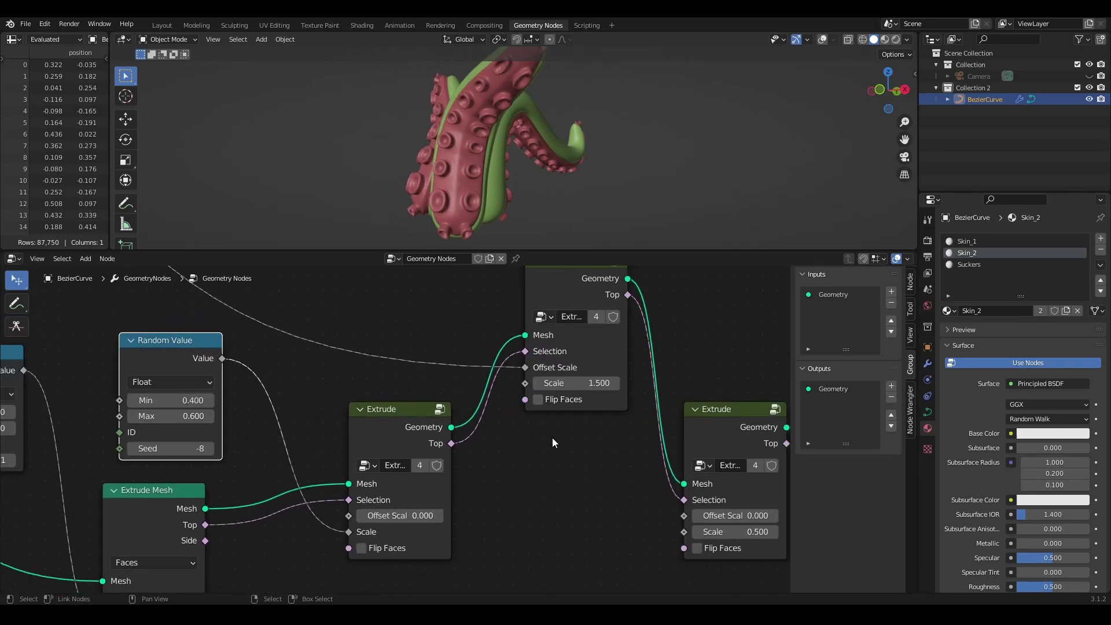
pyautogui.click(615, 384)
pyautogui.click(615, 385)
pyautogui.moveTo(182, 417); pyautogui.dragTo(199, 449)
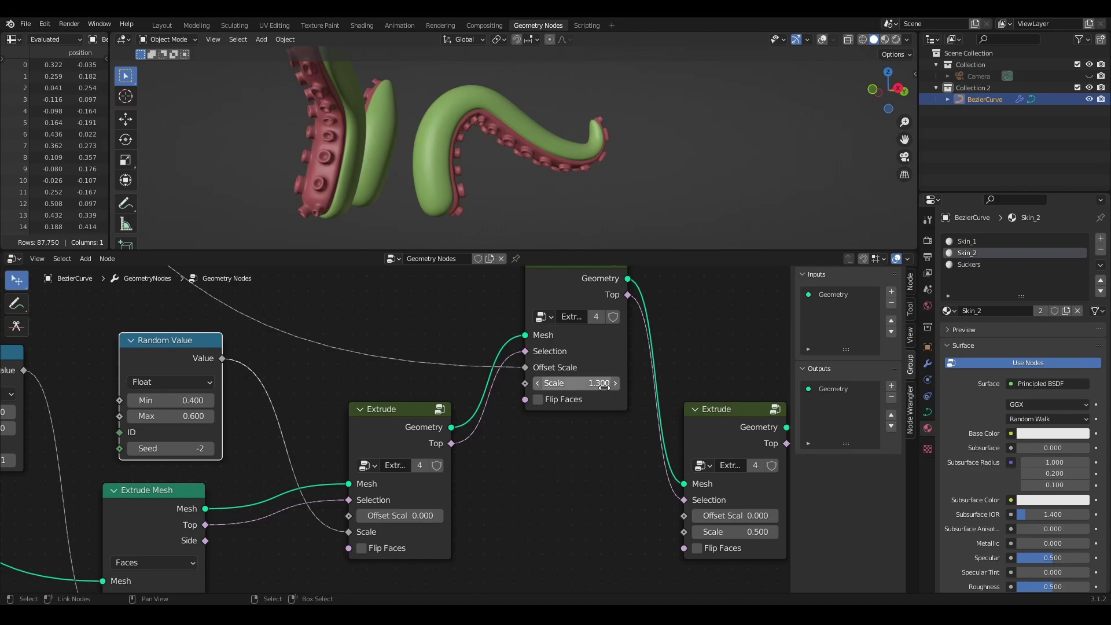
# Duplicate the 0.4–0.6 Random Value node and connect the copy to the second Extrude group's Scale.
pyautogui.moveTo(576, 442); pyautogui.dragTo(576, 503, button='middle')
pyautogui.hotkey('shift', 'd')
pyautogui.click(401, 286)
pyautogui.moveTo(448, 299); pyautogui.dragTo(523, 452)
# Adjust the Min, Max and Seed of the Random Value driving the second Extrude group's Scale to restore wider suckers.
pyautogui.scroll(3, 476, 385)
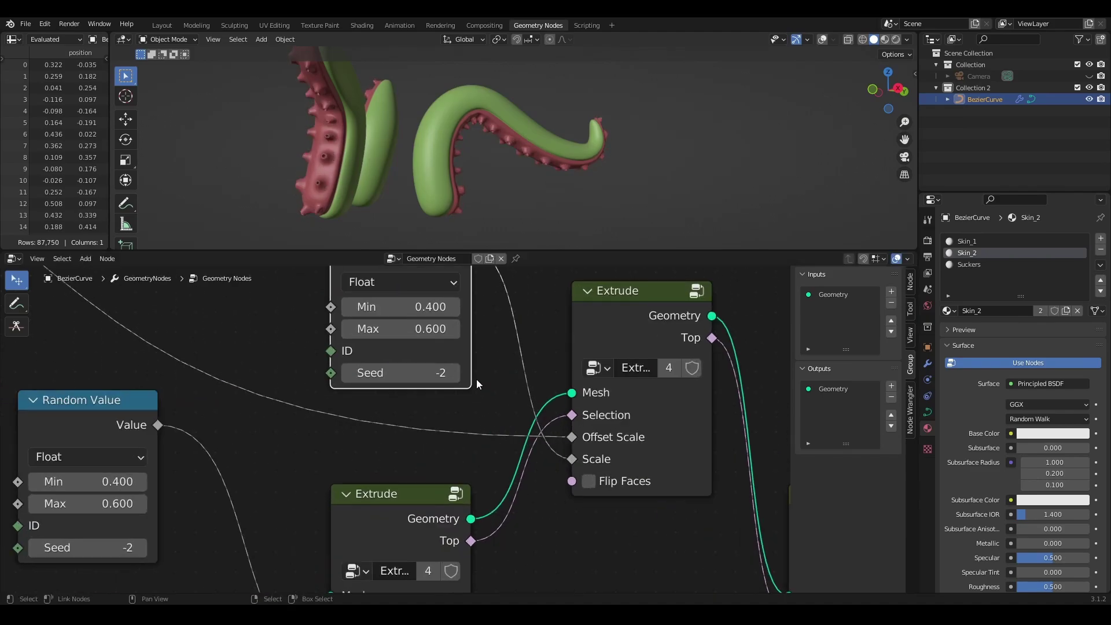
pyautogui.scroll(2, 477, 385)
pyautogui.moveTo(384, 352); pyautogui.dragTo(404, 380)
pyautogui.moveTo(421, 440); pyautogui.dragTo(440, 440)
pyautogui.scroll(3, 579, 161)
pyautogui.moveTo(474, 157); pyautogui.dragTo(602, 162, button='middle')
pyautogui.moveTo(428, 383); pyautogui.dragTo(434, 384)
pyautogui.click(290, 380)
pyautogui.click(290, 380)
pyautogui.click(290, 351)
pyautogui.moveTo(515, 191); pyautogui.dragTo(386, 195, button='middle')
pyautogui.click(432, 352)
# Set the Scale of the third Extrude group node to 0.4.
pyautogui.scroll(-2, 387, 196)
pyautogui.scroll(-2, 521, 420)
pyautogui.moveTo(723, 486); pyautogui.dragTo(583, 494, button='middle')
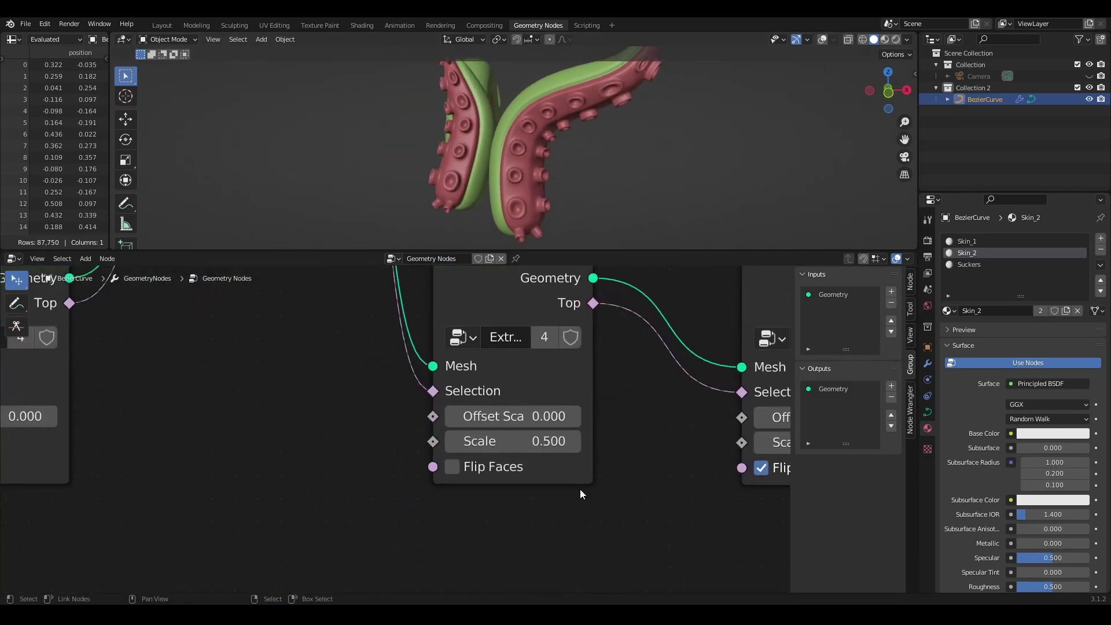
pyautogui.scroll(1, 510, 443)
pyautogui.moveTo(515, 440); pyautogui.dragTo(521, 439)
pyautogui.click(456, 441)
pyautogui.click(457, 442)
pyautogui.moveTo(556, 76); pyautogui.dragTo(467, 116, button='middle')
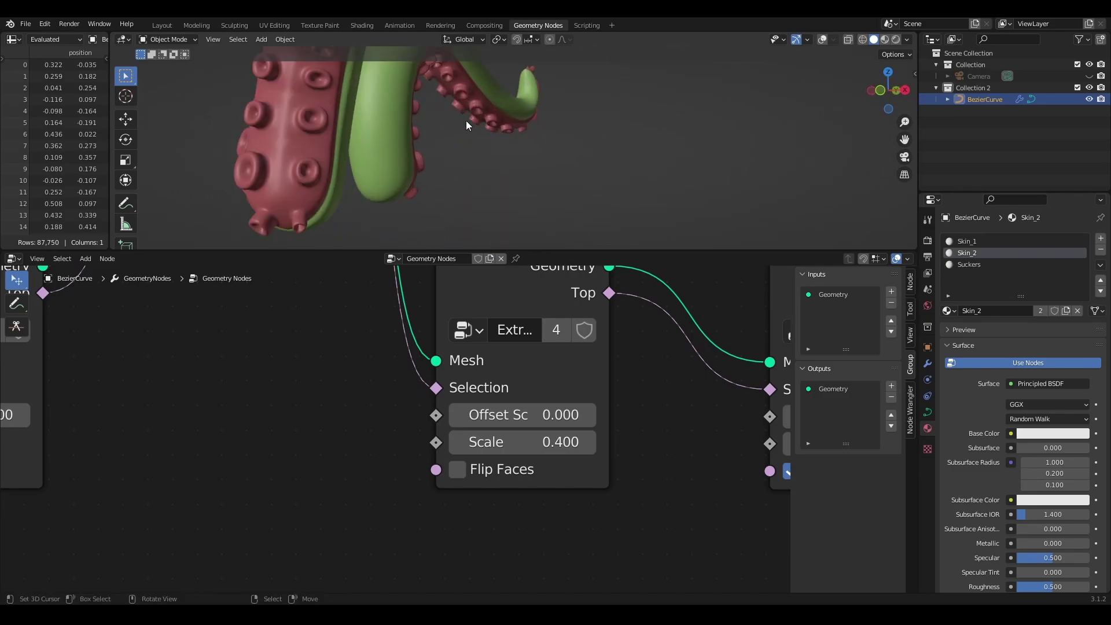
# Set the Scale of the last Extrude group node to 0.6.
pyautogui.moveTo(694, 451); pyautogui.dragTo(306, 438, button='middle')
pyautogui.click(407, 429)
pyautogui.moveTo(384, 162); pyautogui.dragTo(443, 175, button='middle')
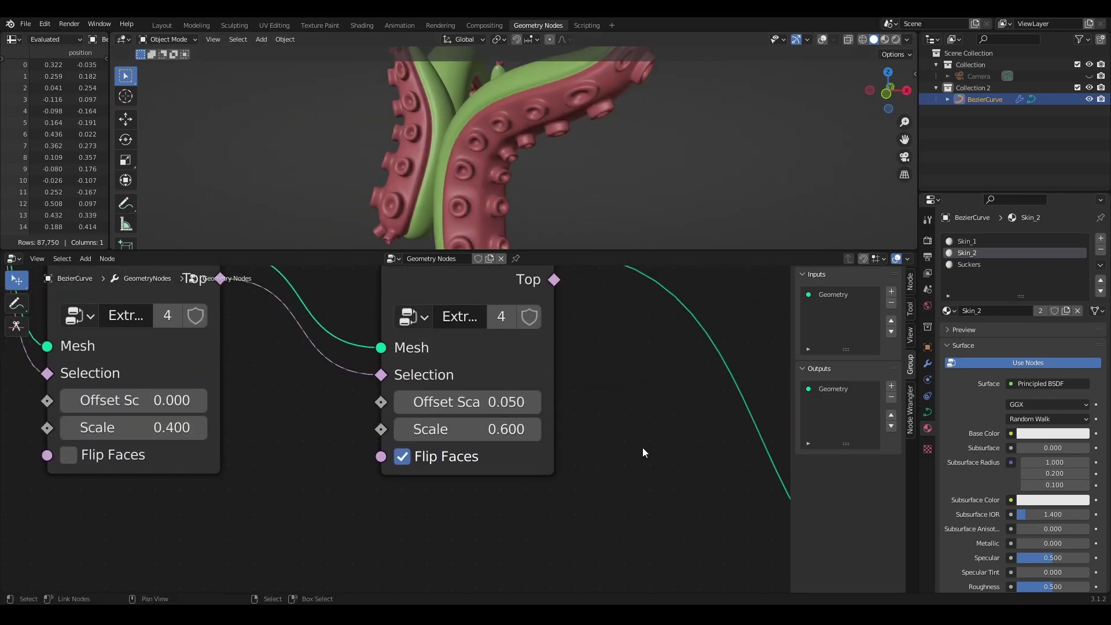
# Move the Subdivision Surface, Set Shade Smooth and Group Output nodes away from the Skin_2 Set Material node to make room.
pyautogui.scroll(-4, 643, 453)
pyautogui.moveTo(665, 480); pyautogui.dragTo(342, 445, button='middle')
pyautogui.scroll(-2, 584, 375)
pyautogui.moveTo(584, 373); pyautogui.dragTo(312, 298, button='middle')
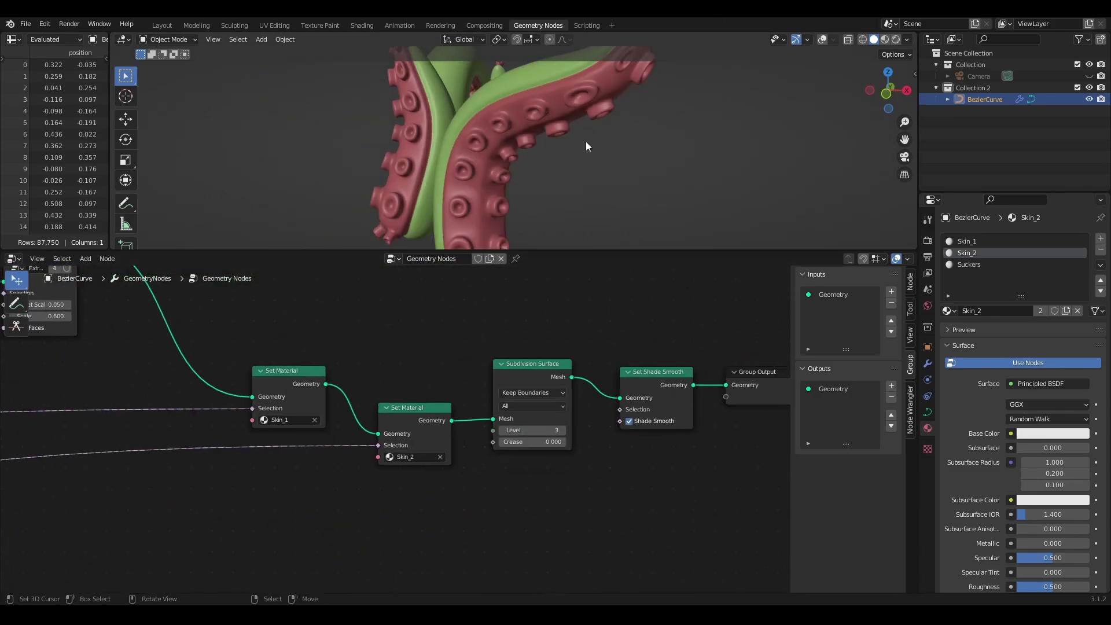
pyautogui.scroll(4, 586, 143)
pyautogui.moveTo(587, 143); pyautogui.dragTo(532, 143, button='middle')
pyautogui.scroll(-4, 472, 313)
pyautogui.moveTo(472, 313); pyautogui.dragTo(384, 311, button='middle')
pyautogui.moveTo(656, 332); pyautogui.dragTo(360, 514)
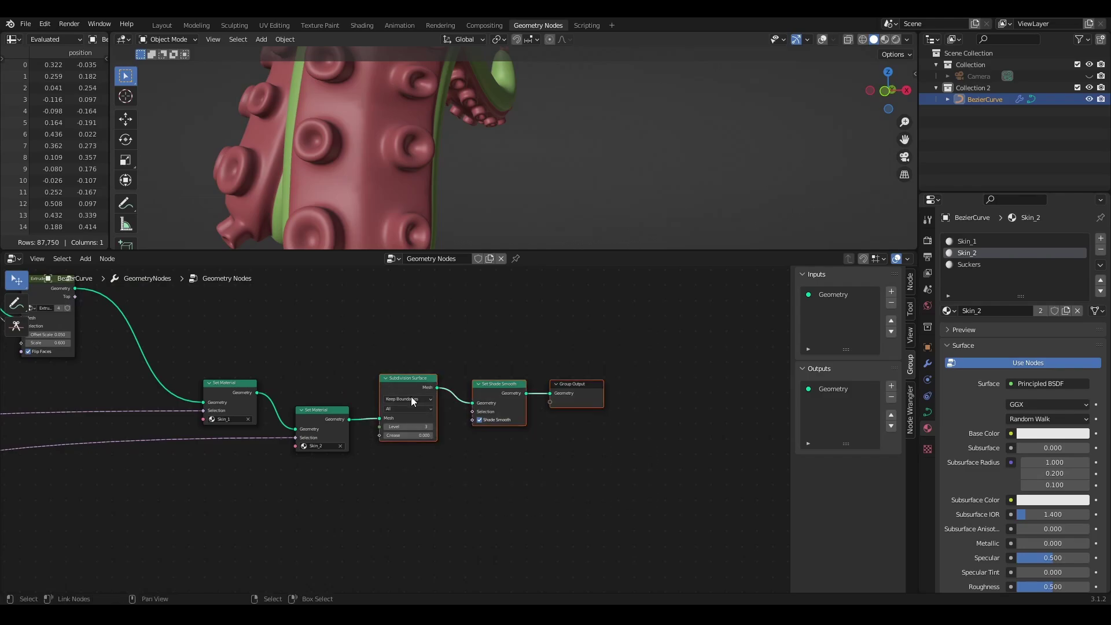
pyautogui.press('g')
pyautogui.click(562, 379)
# Insert a duplicate Set Material node between Skin_2 and Subdivision Surface and assign it the Suckers material.
pyautogui.scroll(2, 425, 376)
pyautogui.click(301, 415)
pyautogui.hotkey('shift', 'd')
pyautogui.click(423, 390)
pyautogui.scroll(5, 444, 426)
pyautogui.click(444, 422)
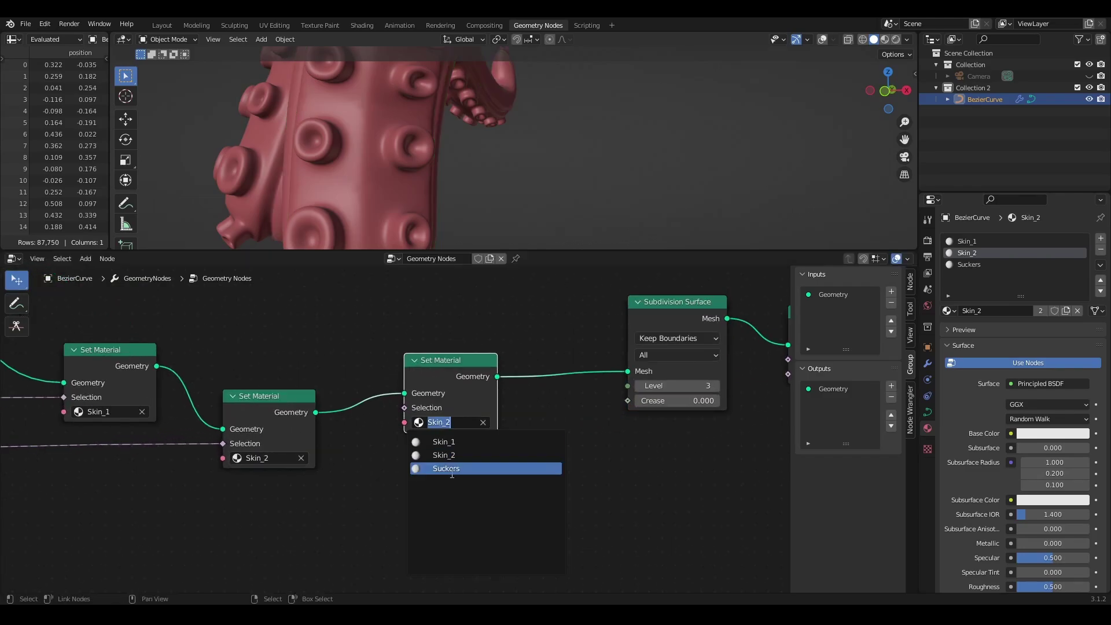
pyautogui.click(451, 471)
pyautogui.moveTo(495, 349); pyautogui.dragTo(595, 410, button='middle')
pyautogui.press('g')
pyautogui.click(615, 354)
# Try using the last Extrude group's Top output as the Selection for the Suckers material.
pyautogui.moveTo(195, 297); pyautogui.dragTo(339, 379, button='middle')
pyautogui.scroll(-3, 340, 379)
pyautogui.moveTo(148, 354); pyautogui.dragTo(225, 381)
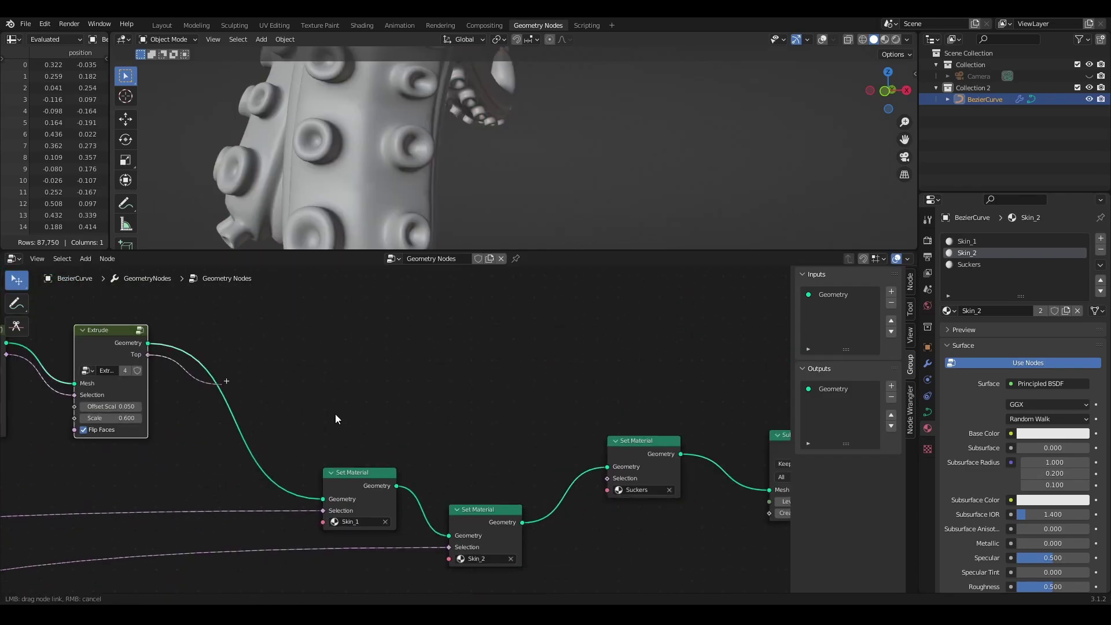
pyautogui.moveTo(605, 483); pyautogui.dragTo(606, 481)
# Connect the third Extrude group's Top output to the Selection of the Suckers Set Material node.
pyautogui.scroll(3, 446, 167)
pyautogui.moveTo(293, 328); pyautogui.dragTo(398, 322, button='middle')
pyautogui.moveTo(111, 348); pyautogui.dragTo(711, 472)
pyautogui.scroll(-3, 414, 184)
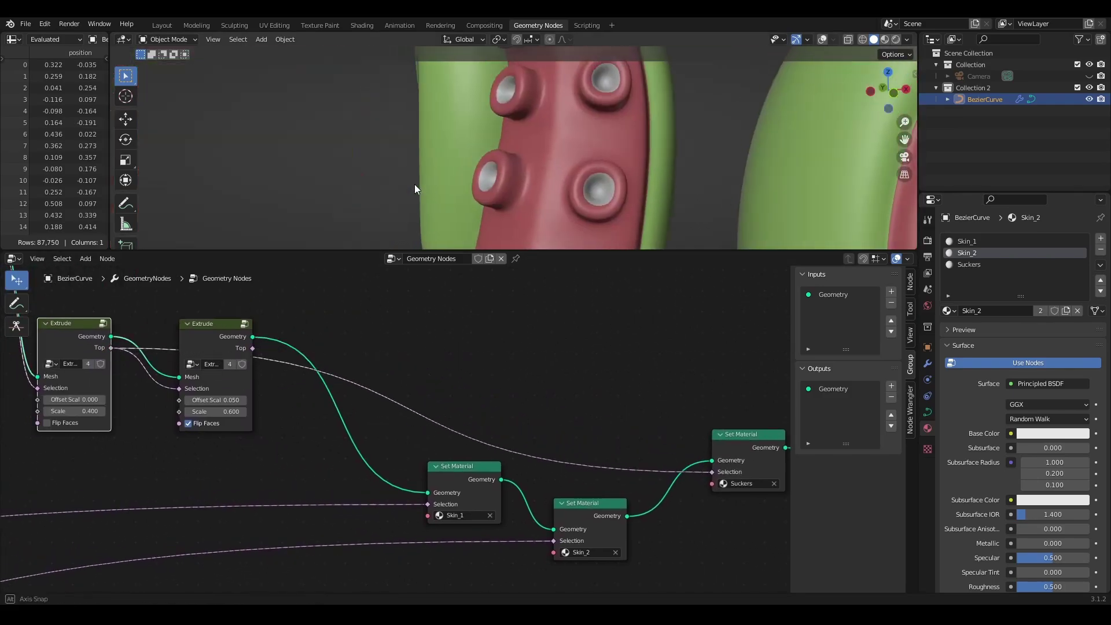
pyautogui.scroll(-3, 541, 160)
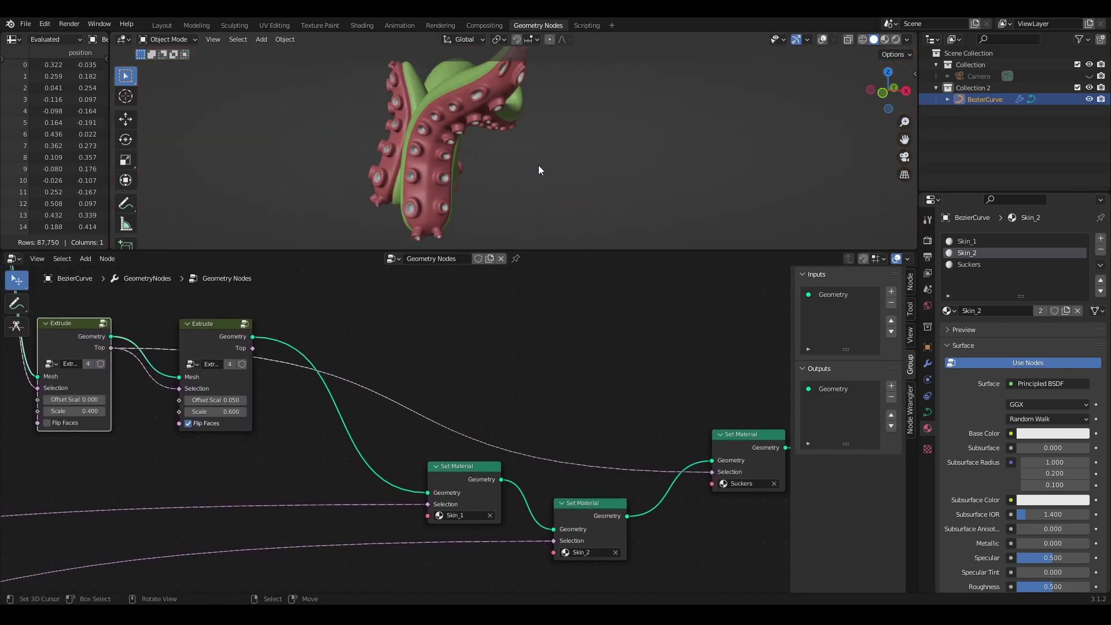
# Switch to the Shading workspace and show the tentacles in Rendered viewport shading.
pyautogui.click(362, 25)
pyautogui.moveTo(665, 183); pyautogui.dragTo(585, 168, button='middle')
pyautogui.scroll(5, 692, 214)
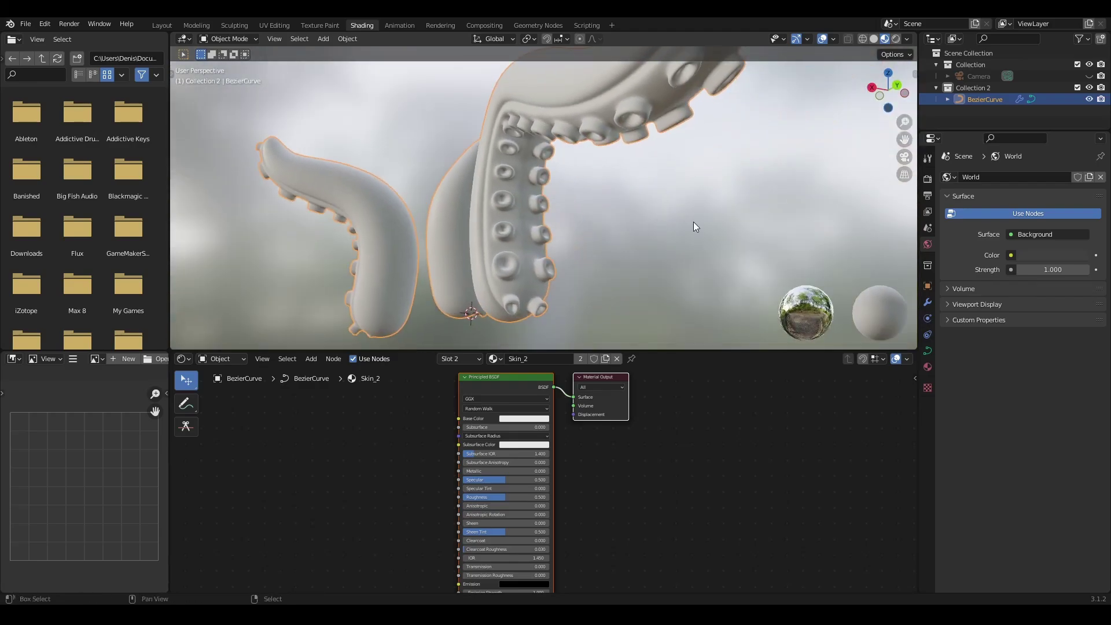
pyautogui.click(896, 39)
# Set the render engine to Cycles.
pyautogui.click(927, 178)
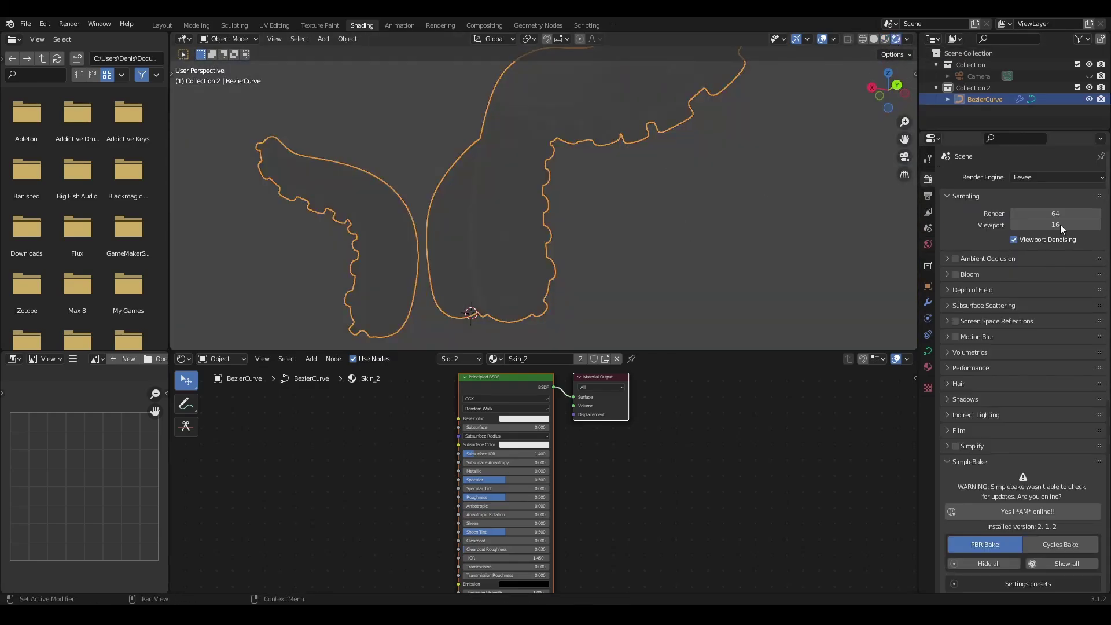
pyautogui.click(1055, 179)
pyautogui.click(1033, 220)
# Give the world background colour an Environment Texture using studio_small_01_8k.hdr from the hdri folder.
pyautogui.click(927, 245)
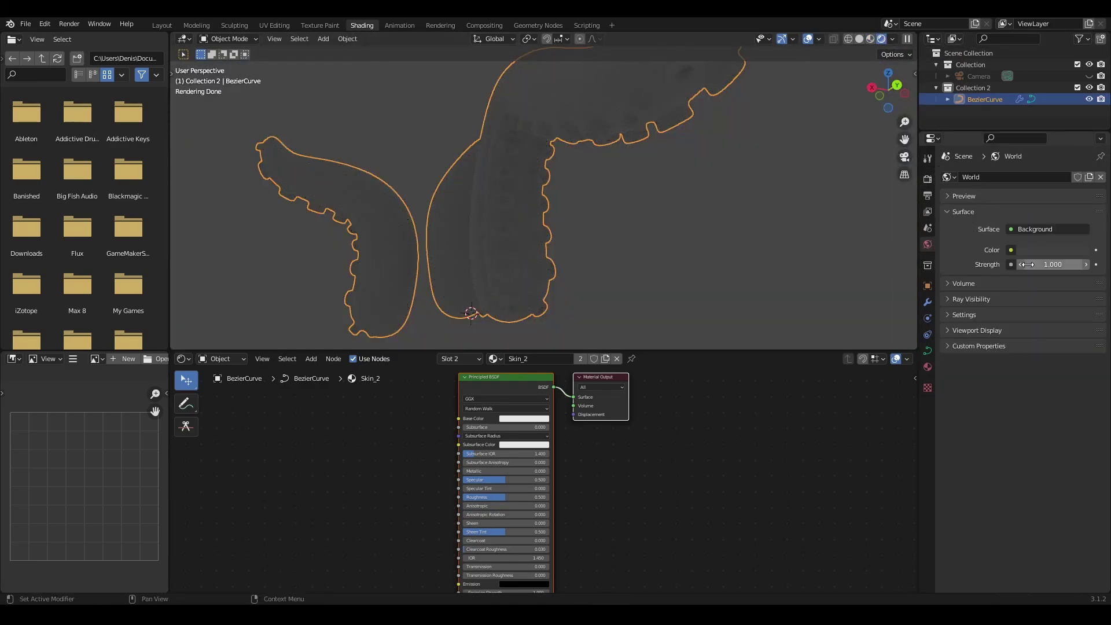
pyautogui.click(1011, 250)
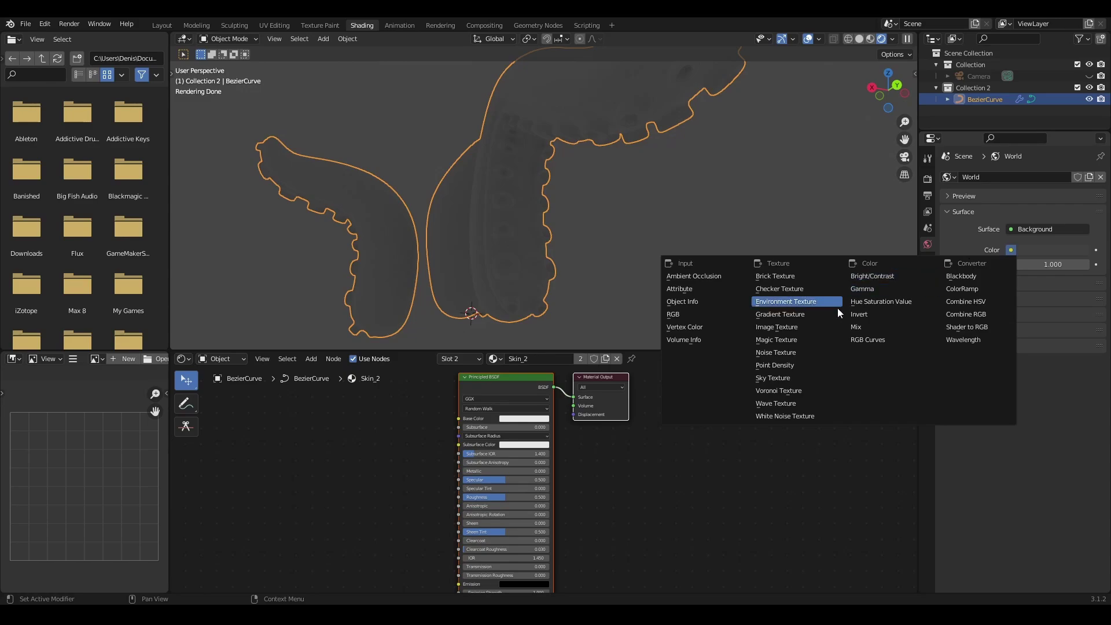
pyautogui.click(796, 302)
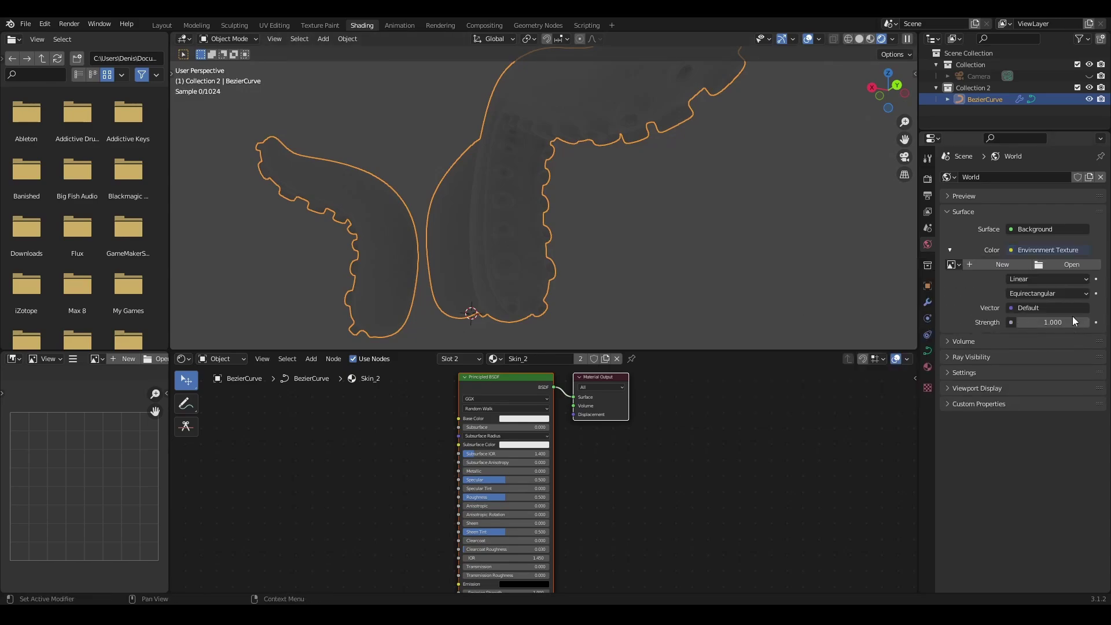
pyautogui.click(1072, 264)
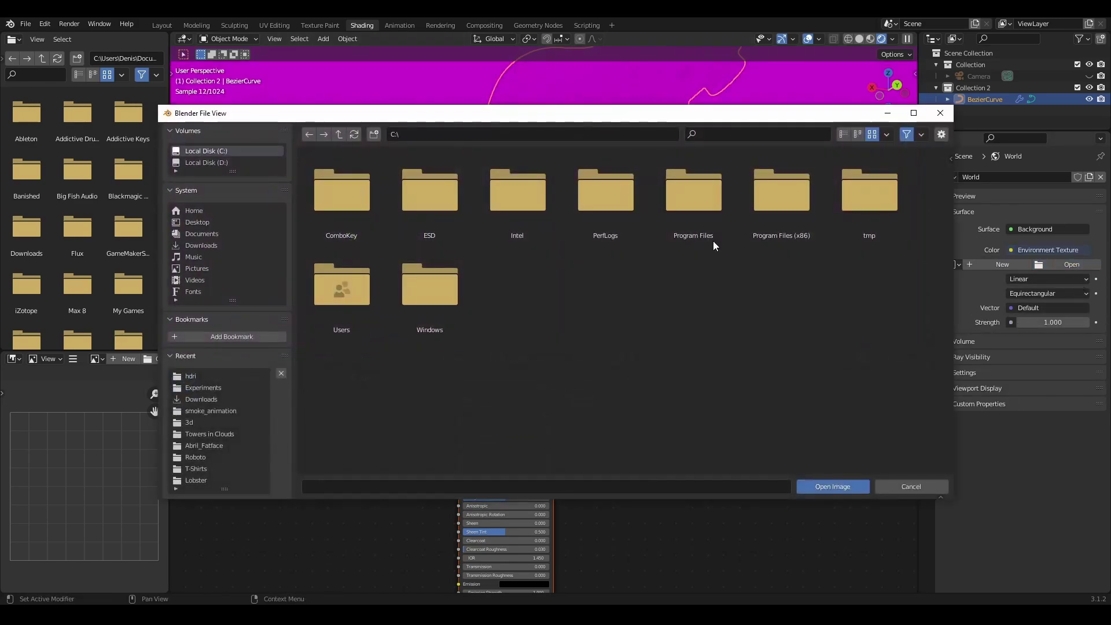
pyautogui.click(194, 376)
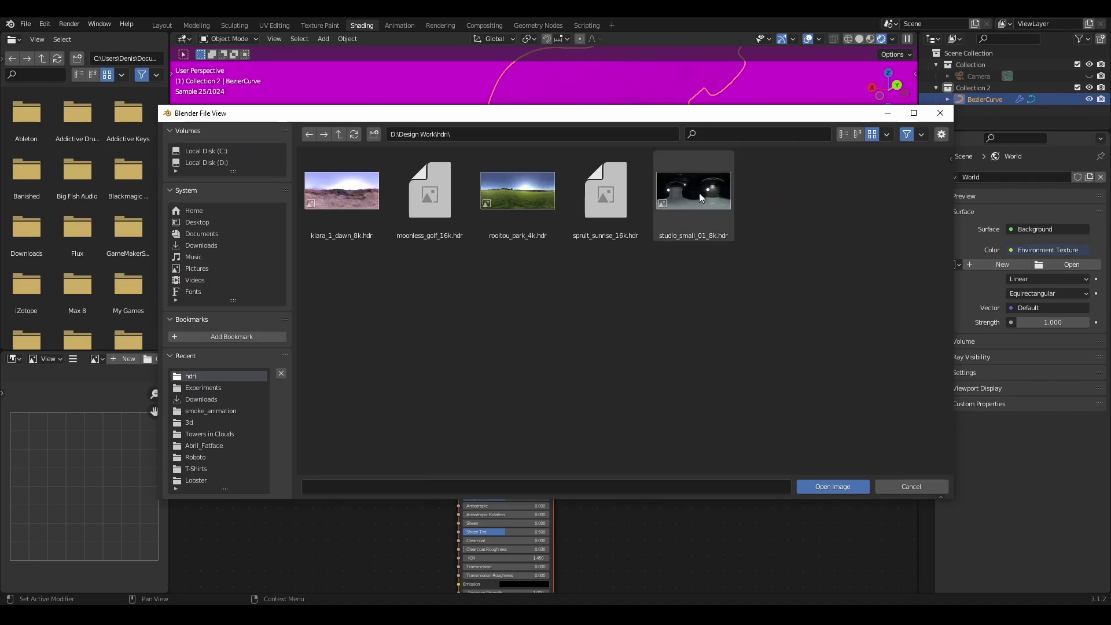
pyautogui.doubleClick(699, 192)
# Return the viewport to Material Preview shading and focus on the Skin_2 shader nodes.
pyautogui.scroll(6, 653, 148)
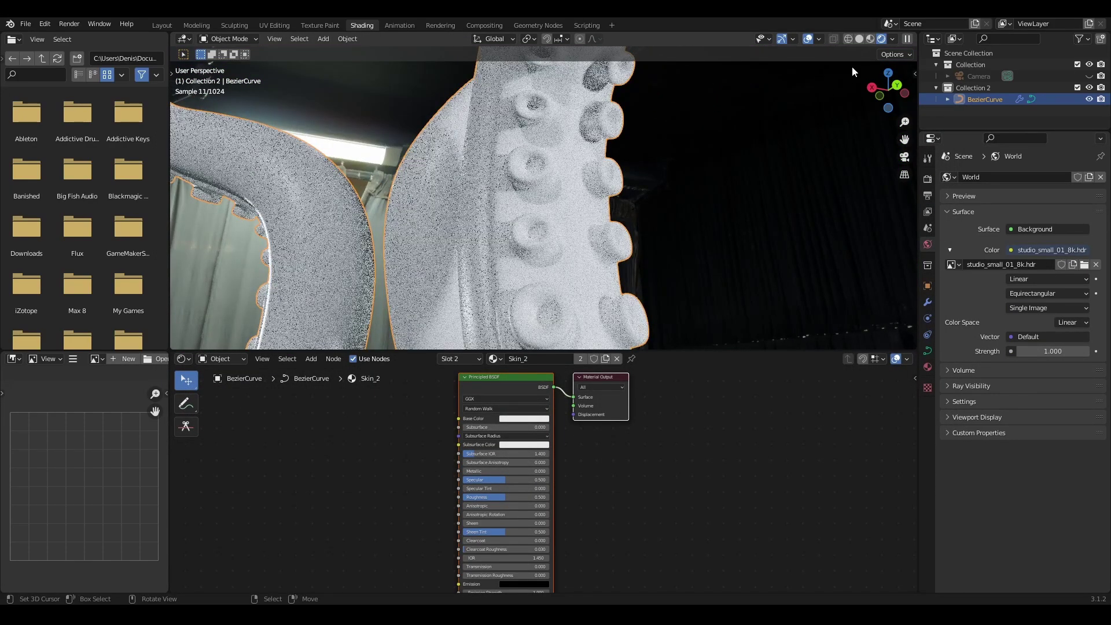
pyautogui.click(870, 39)
pyautogui.scroll(3, 570, 183)
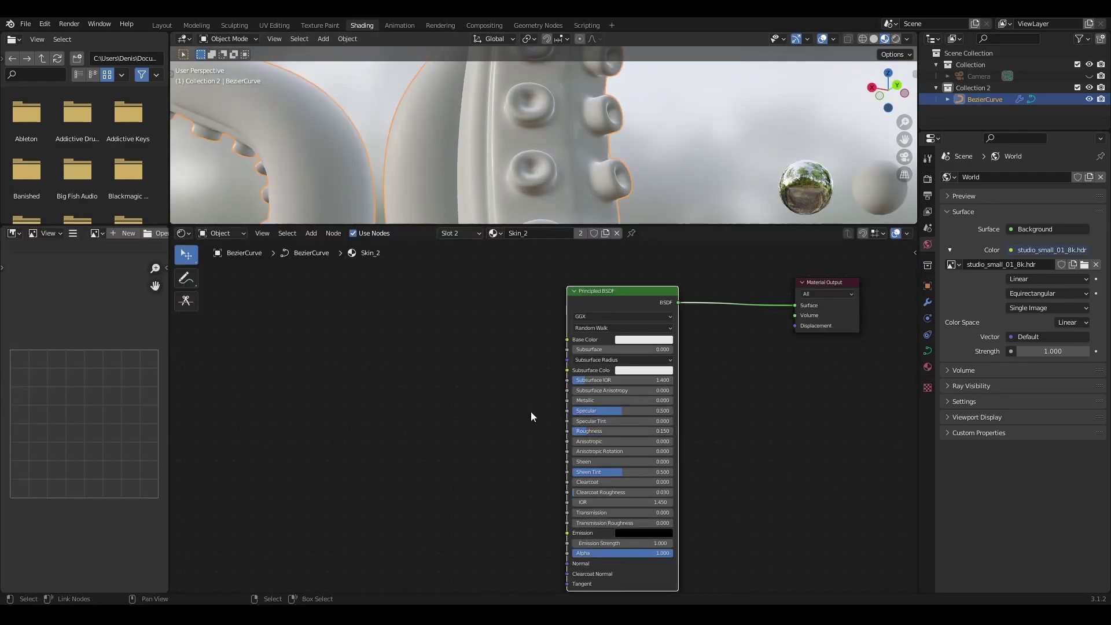
# Give the Skin_2 Principled BSDF a salmon-orange base colour, a red subsurface colour and a Subsurface value of 0.232.
pyautogui.click(649, 340)
pyautogui.click(651, 255)
pyautogui.moveTo(651, 255); pyautogui.dragTo(649, 257)
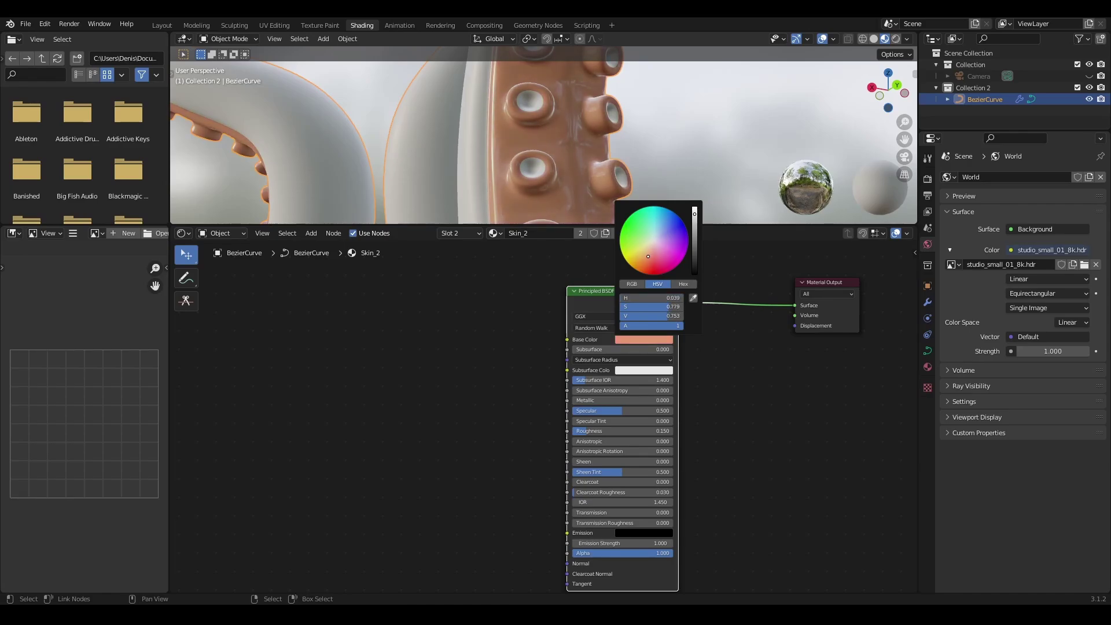
pyautogui.click(635, 371)
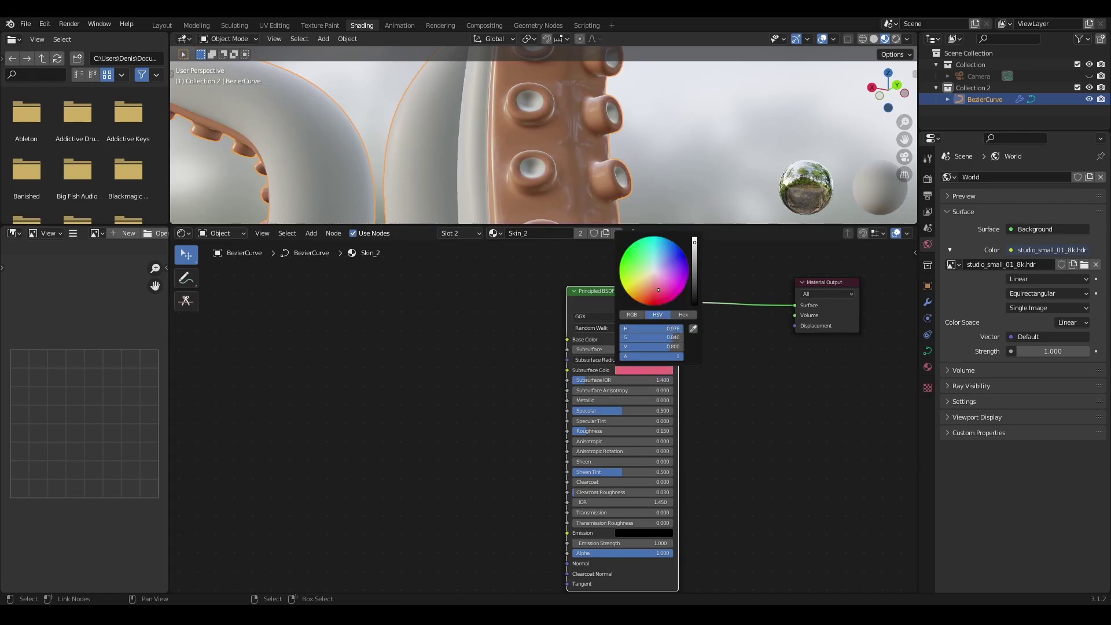
pyautogui.scroll(1, 523, 363)
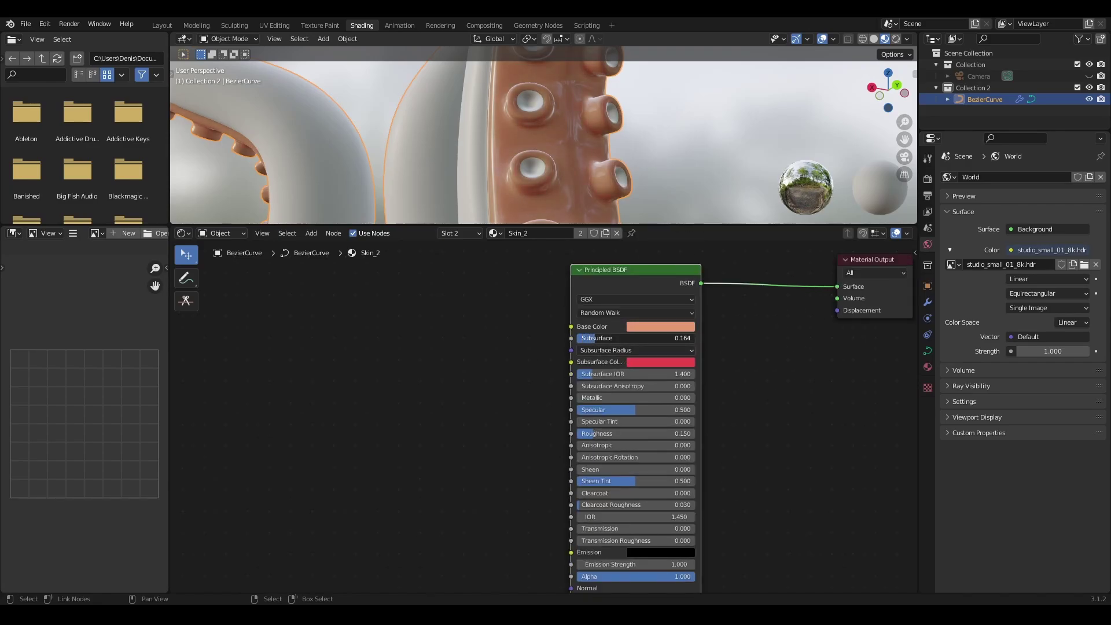
# Check the subsurface skin on the suckered side in Rendered shading and return to Material Preview.
pyautogui.moveTo(592, 133); pyautogui.dragTo(540, 165, button='middle')
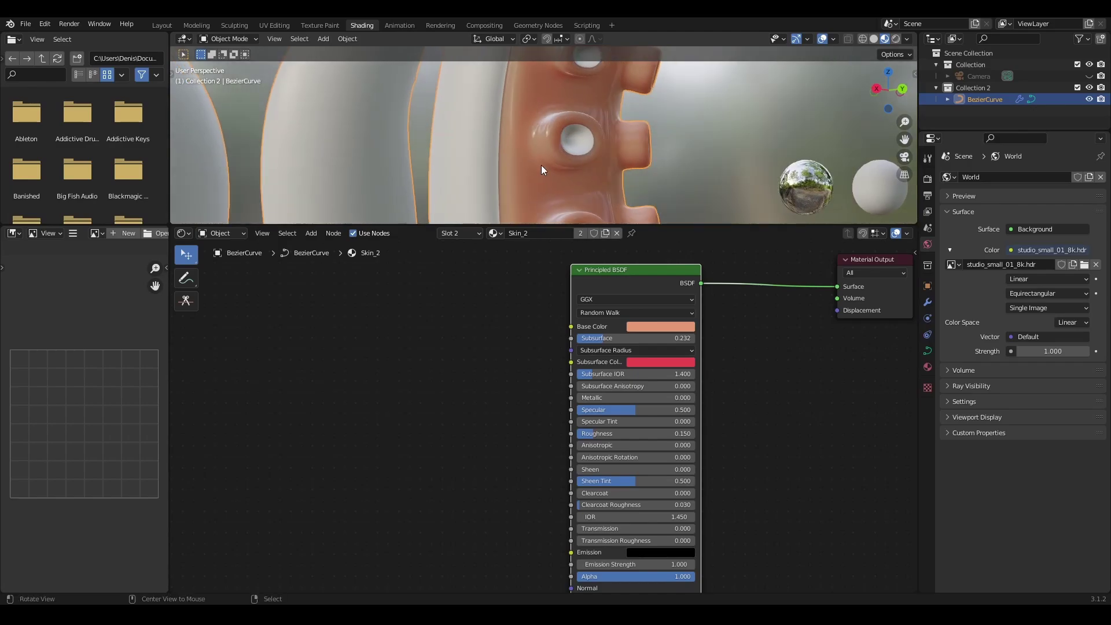
pyautogui.click(896, 40)
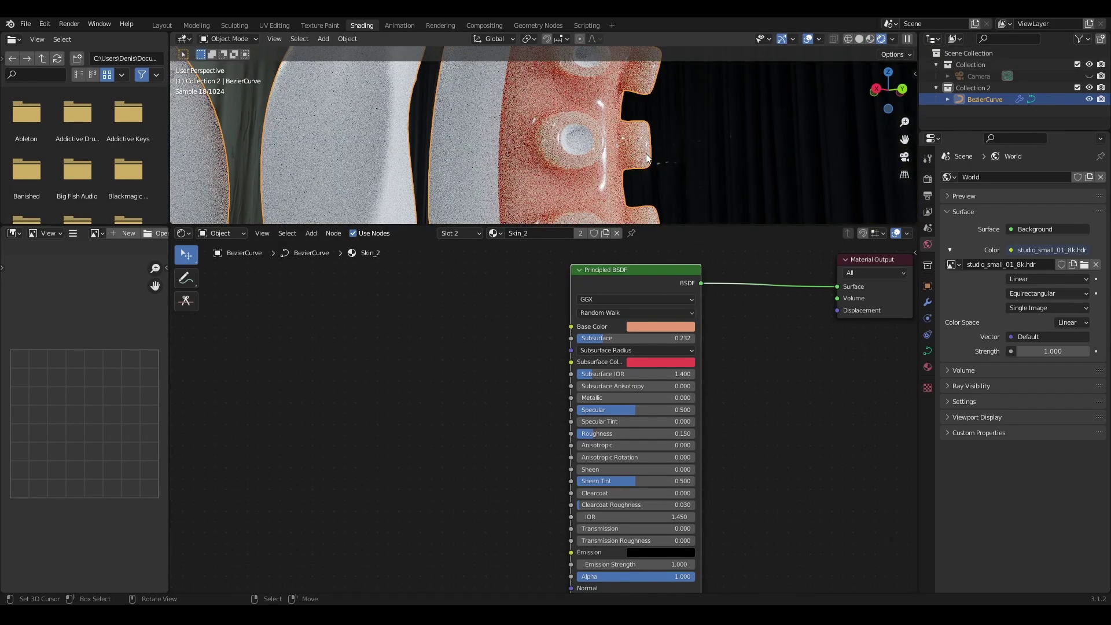
pyautogui.click(871, 40)
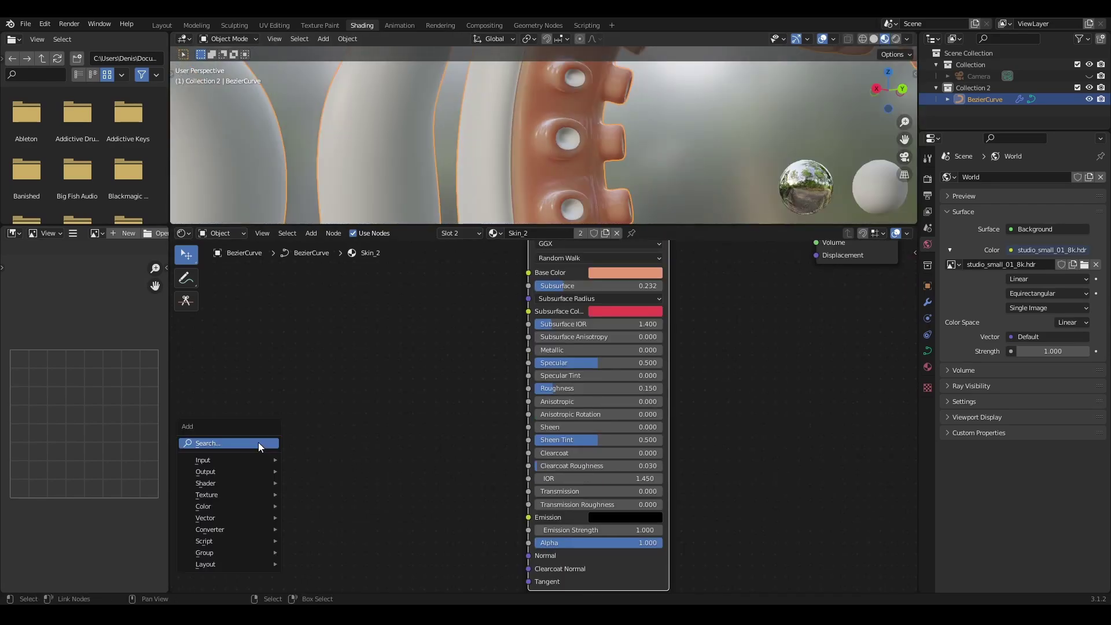
# Add a Noise Texture node to the Skin_2 material and preview its output on the tentacles.
pyautogui.click(258, 442)
pyautogui.write('nois')
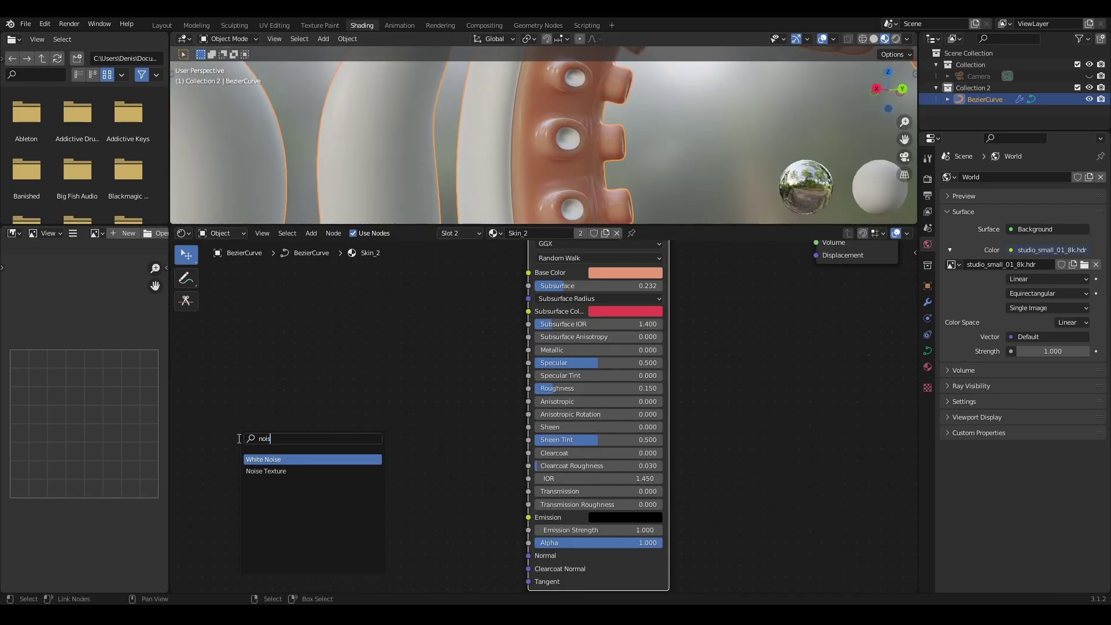
pyautogui.click(260, 470)
pyautogui.click(220, 463)
pyautogui.moveTo(322, 474); pyautogui.dragTo(509, 426, button='middle')
pyautogui.moveTo(423, 393); pyautogui.dragTo(348, 394)
pyautogui.keyDown('ctrl'); pyautogui.keyDown('shift'); pyautogui.click(348, 394); pyautogui.keyUp('shift'); pyautogui.keyUp('ctrl')
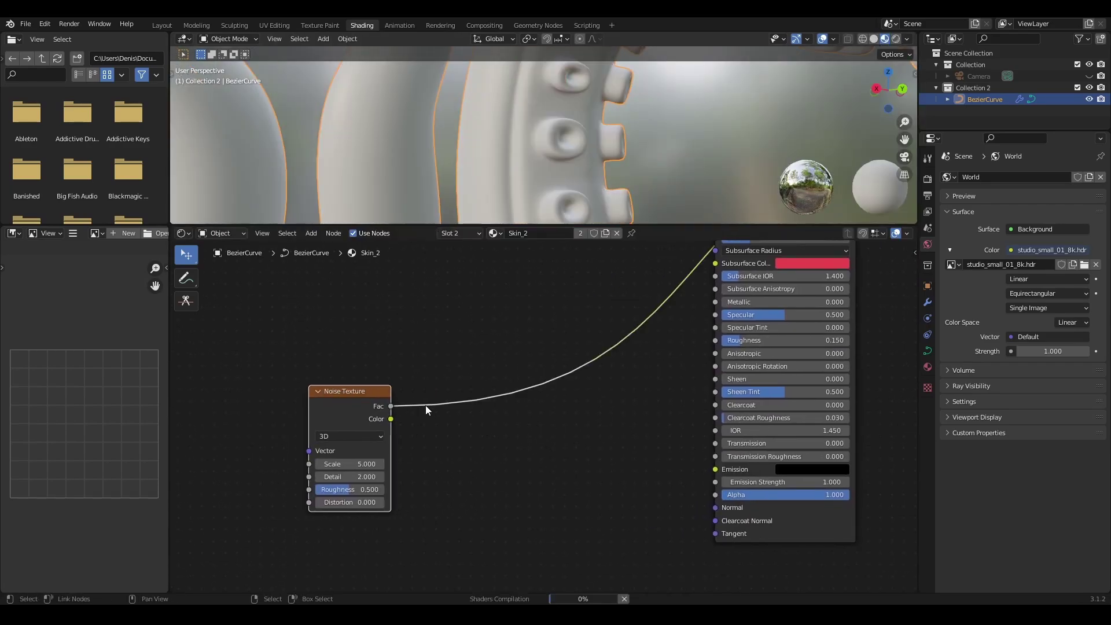
# Set the Noise Texture's Scale to 500 and its Roughness to 0.867.
pyautogui.click(346, 465)
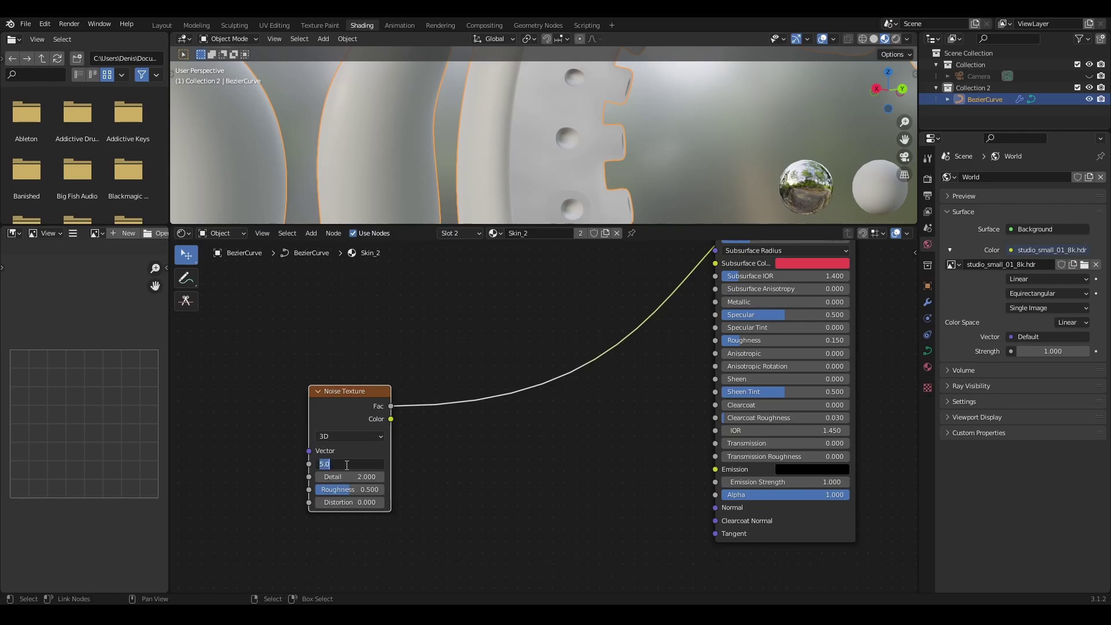
pyautogui.write('500')
pyautogui.press('Return')
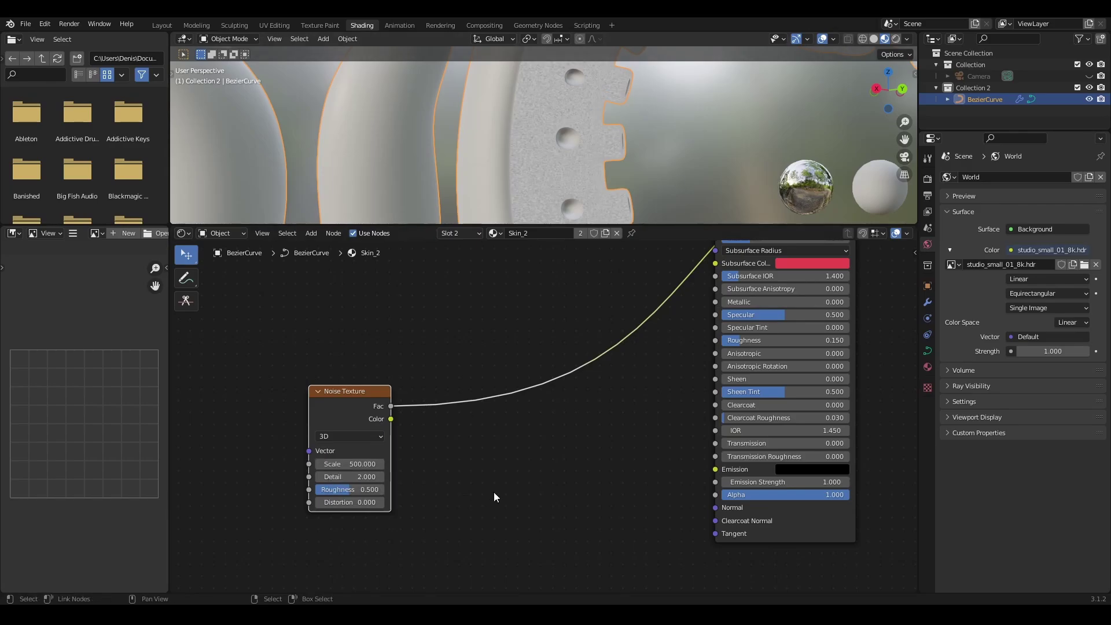
pyautogui.moveTo(353, 490); pyautogui.dragTo(376, 490)
# Insert a ColorRamp on the Noise Texture's Fac link with the black stop at 0.223, and spread the nodes apart.
pyautogui.moveTo(543, 494); pyautogui.dragTo(466, 482, button='middle')
pyautogui.hotkey('shift', 'a')
pyautogui.write('colo')
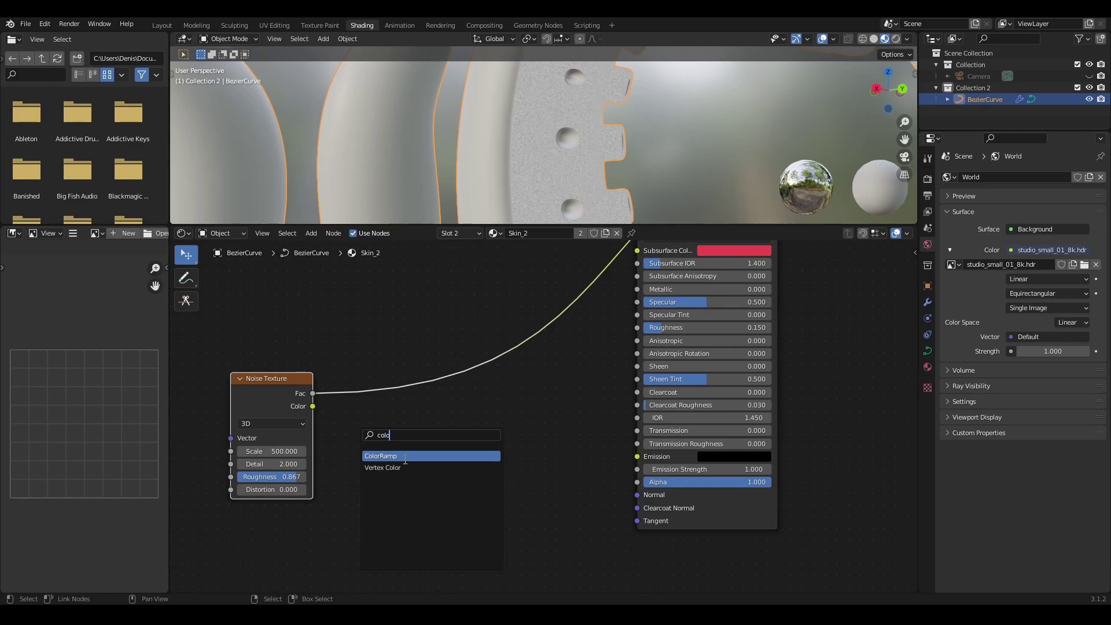
pyautogui.click(405, 457)
pyautogui.click(366, 441)
pyautogui.moveTo(371, 429); pyautogui.dragTo(397, 429)
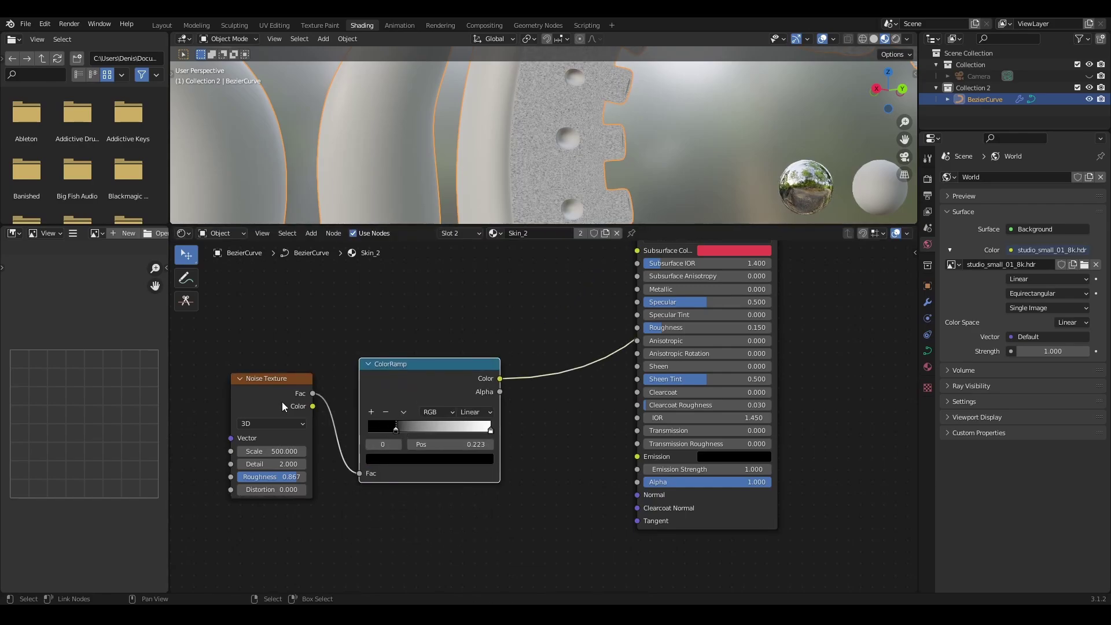
pyautogui.moveTo(282, 404); pyautogui.dragTo(185, 404)
pyautogui.moveTo(424, 372); pyautogui.dragTo(361, 349)
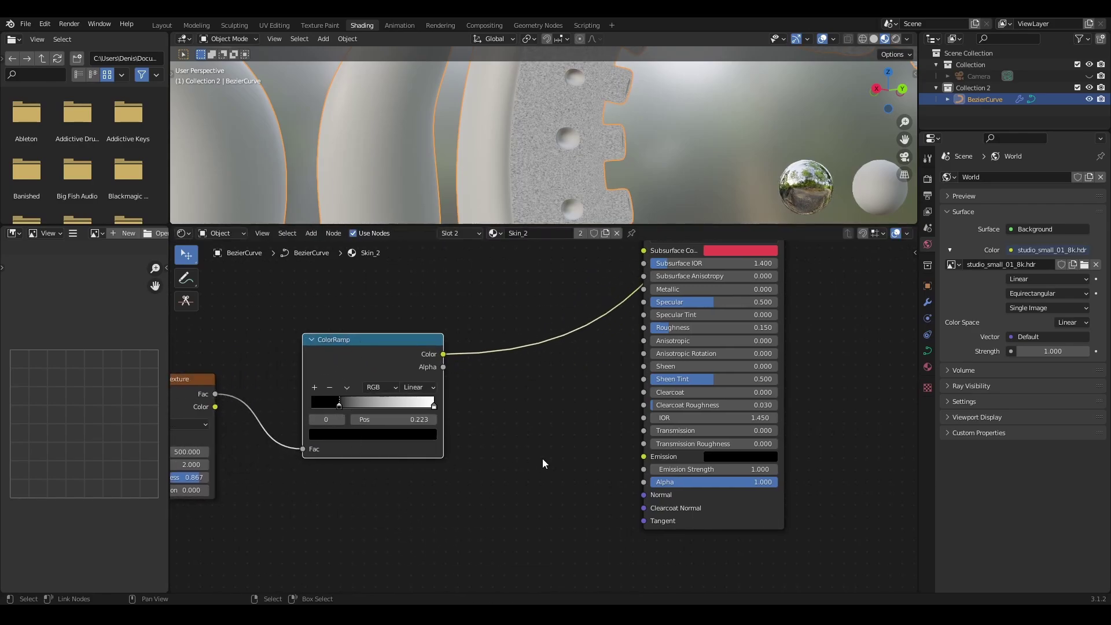
# Insert a Bump node with the ColorRamp colour as its Height, and connect its output to the Principled BSDF's Normal.
pyautogui.moveTo(514, 454); pyautogui.dragTo(426, 436, button='middle')
pyautogui.hotkey('shift', 'a')
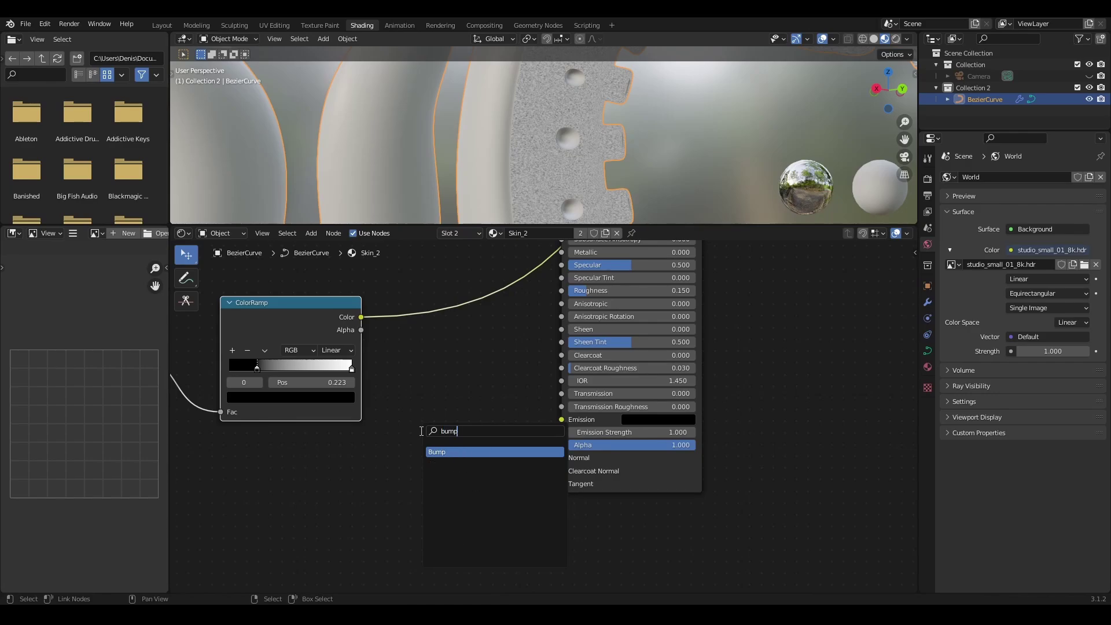
pyautogui.press('Return')
pyautogui.click(393, 360)
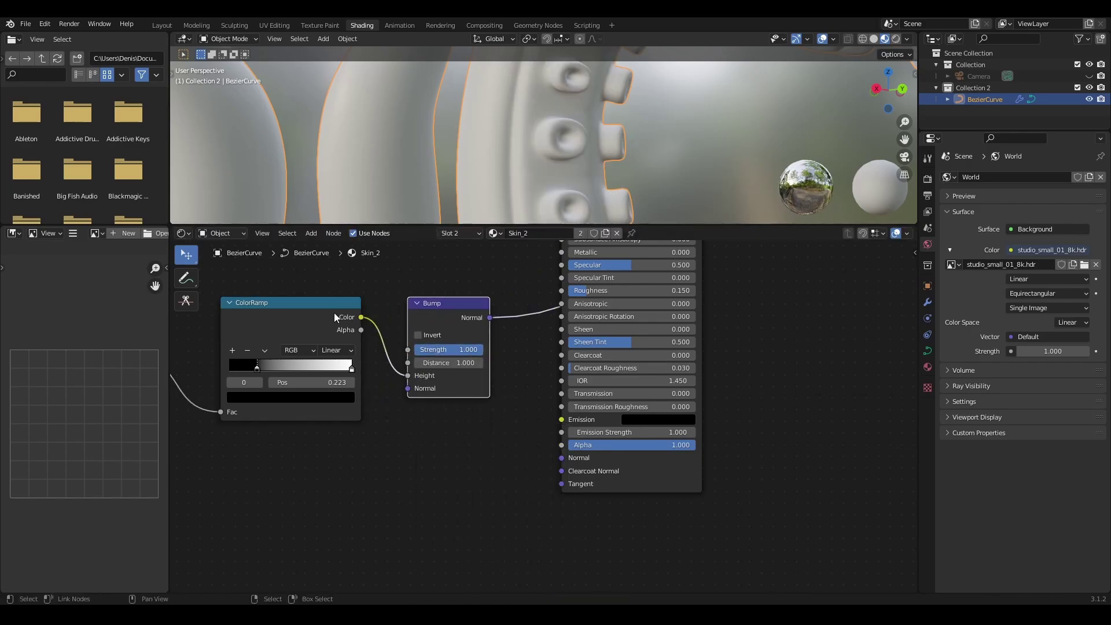
pyautogui.moveTo(334, 313); pyautogui.dragTo(329, 359)
pyautogui.moveTo(447, 306)
pyautogui.mouseDown()
pyautogui.moveTo(437, 365)
pyautogui.moveTo(561, 458)
pyautogui.mouseUp()
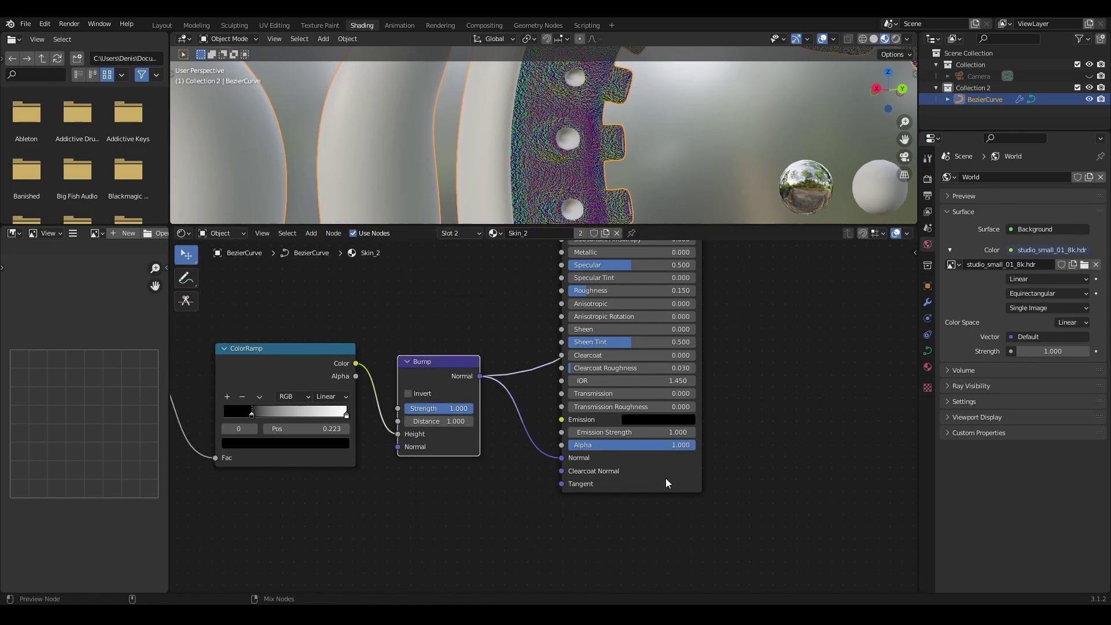
# Preview the full Principled BSDF again and set the Bump strength to 0.2.
pyautogui.scroll(3, 604, 145)
pyautogui.scroll(1, 448, 409)
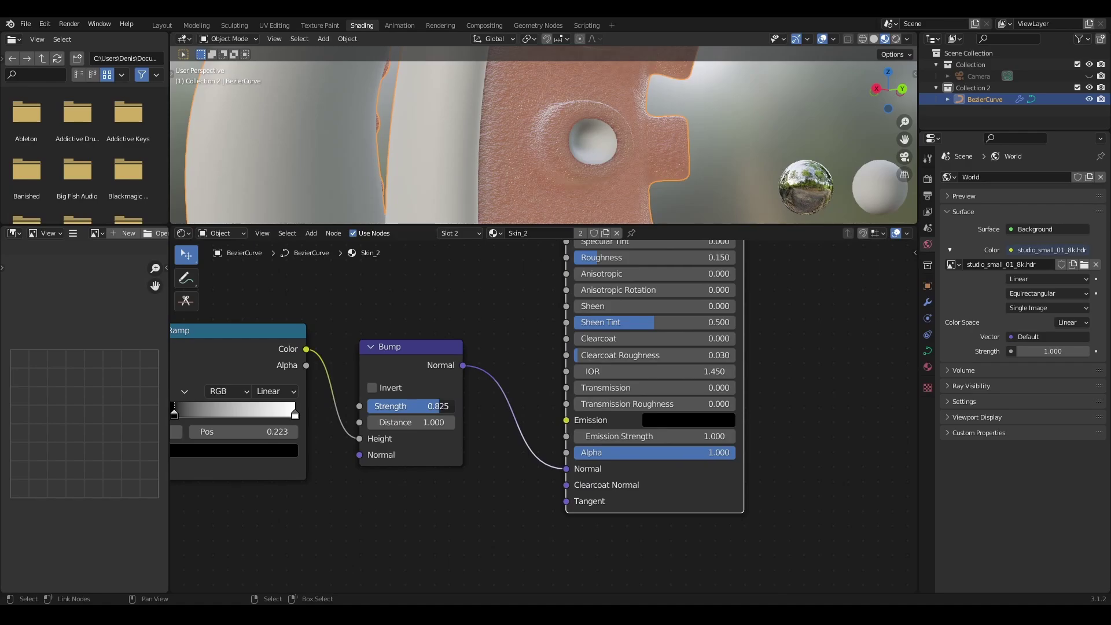
pyautogui.moveTo(440, 406); pyautogui.dragTo(395, 406)
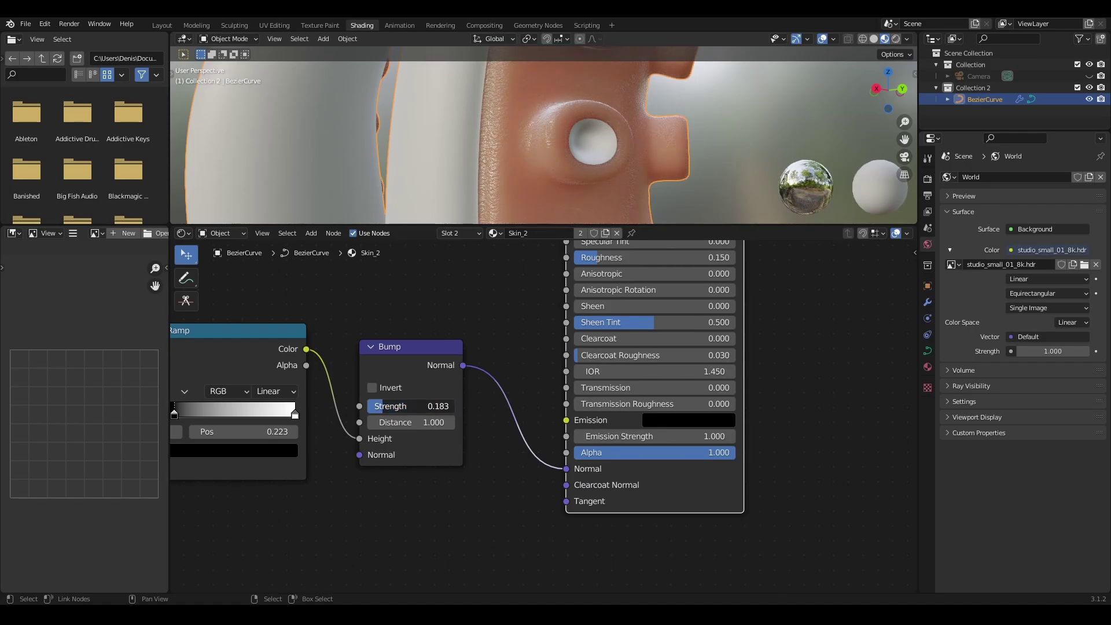
# Inspect the bumpy skin around the suckers in Rendered shading and return to Material Preview.
pyautogui.scroll(-5, 585, 106)
pyautogui.moveTo(585, 106); pyautogui.dragTo(573, 119, button='middle')
pyautogui.scroll(3, 572, 119)
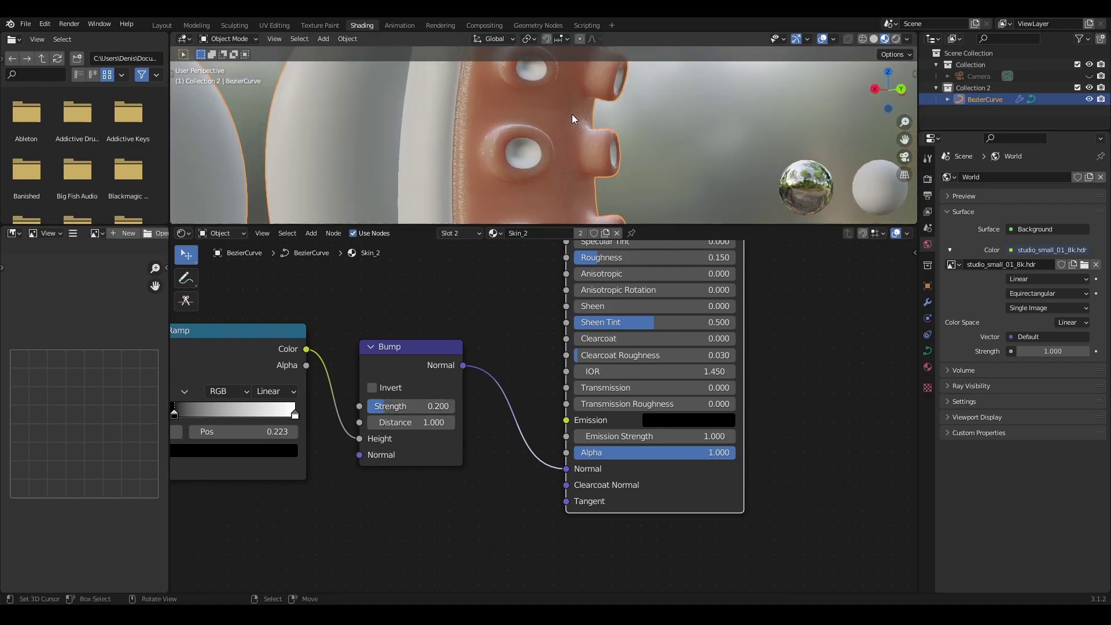
pyautogui.click(896, 39)
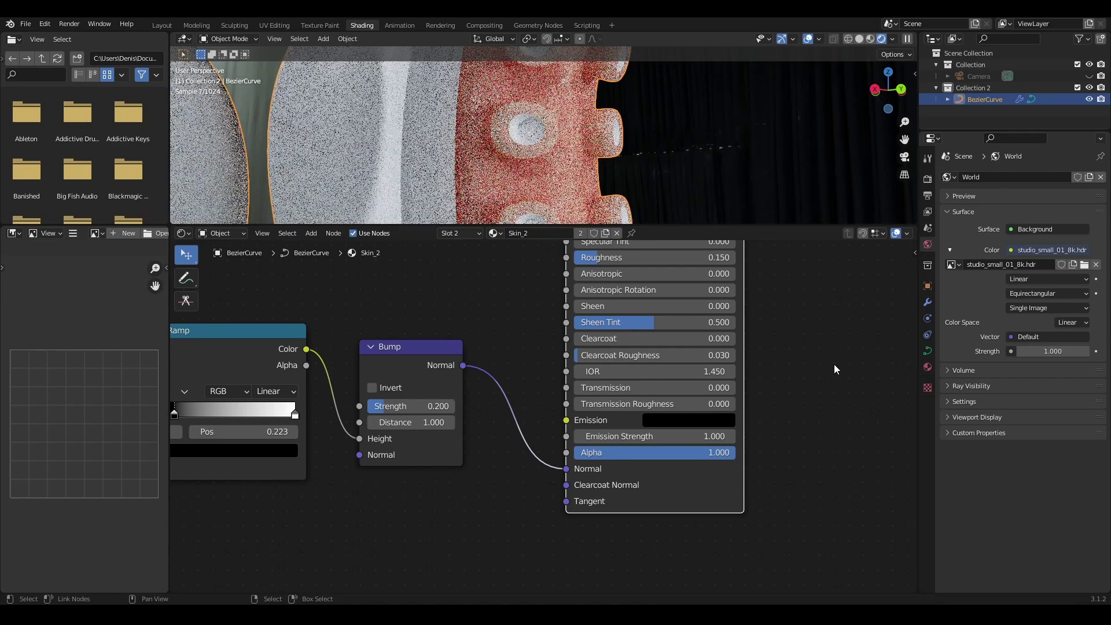
pyautogui.scroll(-4, 831, 356)
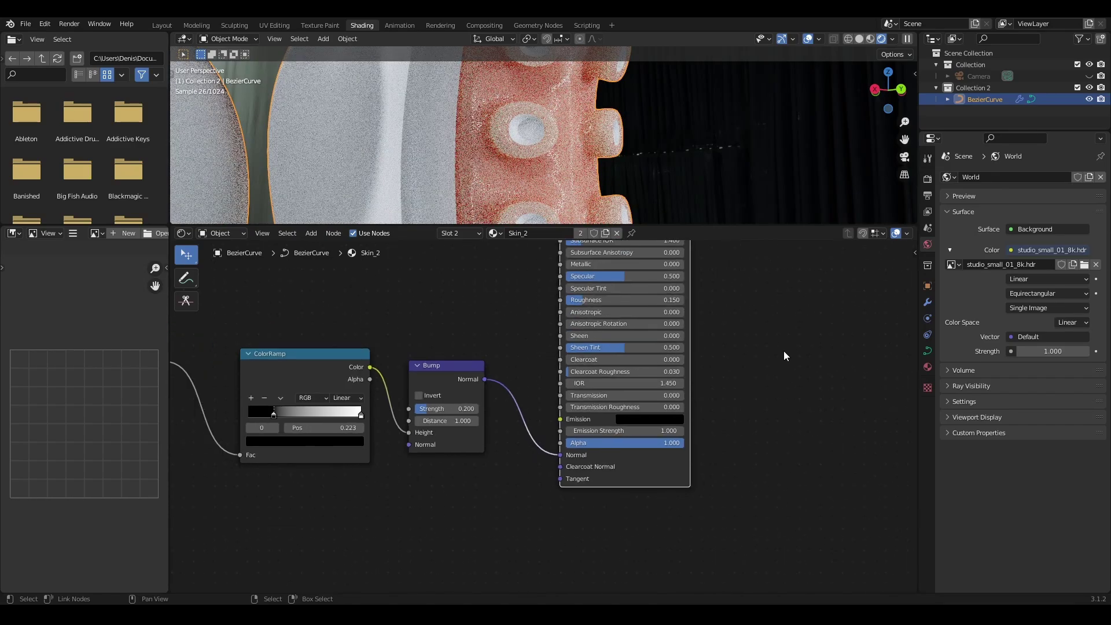
pyautogui.click(870, 39)
# Switch to the Skin_1 material and set its base colour to light green with hue 0.297 and saturation 0.635.
pyautogui.click(495, 232)
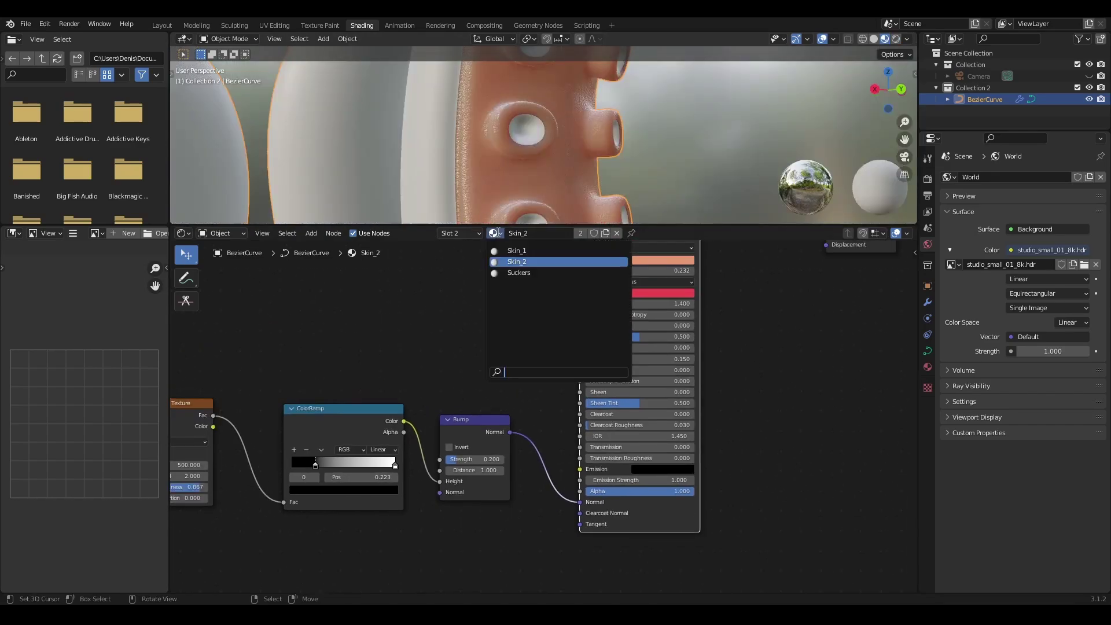
pyautogui.click(516, 251)
pyautogui.moveTo(499, 327); pyautogui.dragTo(416, 429, button='middle')
pyautogui.scroll(2, 437, 391)
pyautogui.scroll(1, 535, 359)
pyautogui.click(557, 352)
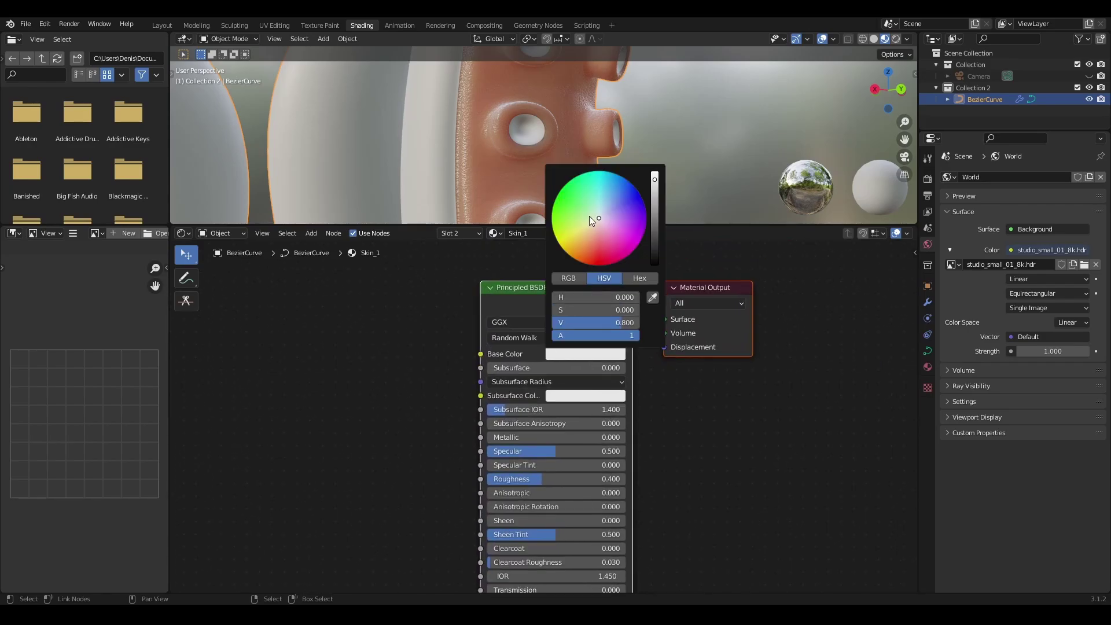
pyautogui.moveTo(589, 217); pyautogui.dragTo(580, 213)
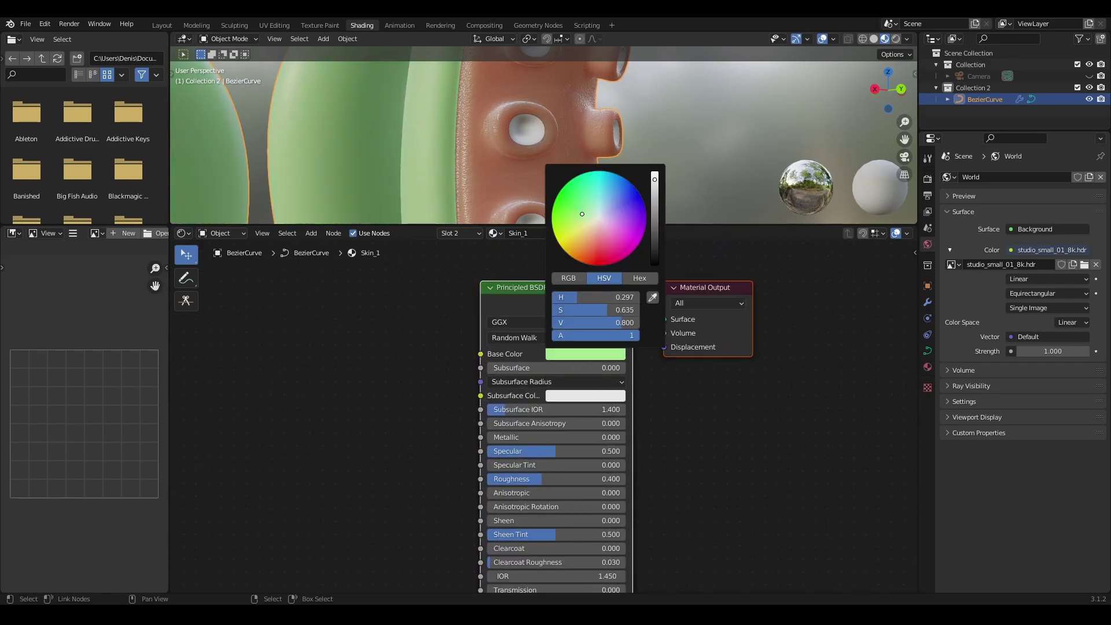
# Add a MixRGB node beside the Skin_1 Principled BSDF.
pyautogui.moveTo(386, 438); pyautogui.dragTo(469, 397, button='middle')
pyautogui.moveTo(301, 436); pyautogui.dragTo(433, 462, button='middle')
pyautogui.hotkey('shift', 'a')
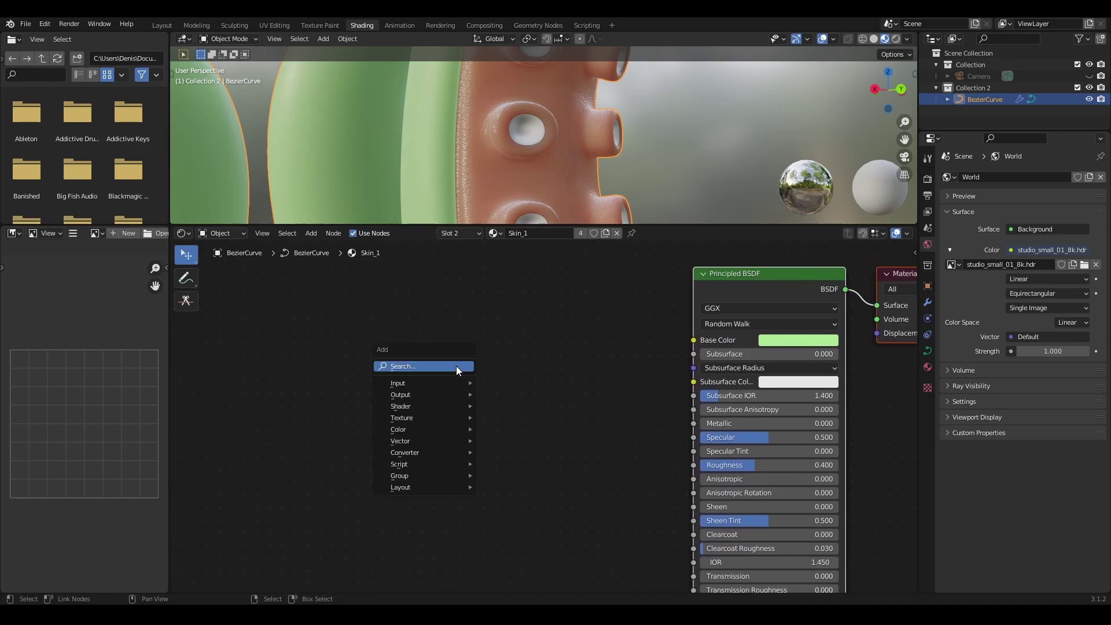
pyautogui.click(457, 367)
pyautogui.write('mix')
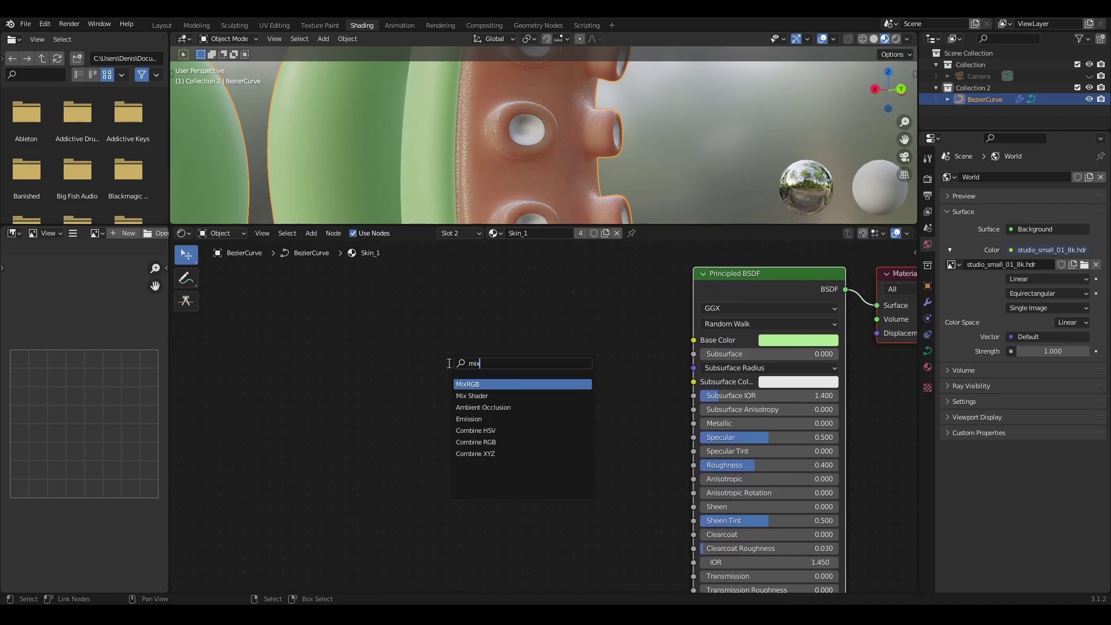
pyautogui.click(464, 387)
pyautogui.click(561, 355)
# Sample the Principled BSDF's green base colour into both Color1 and Color2 of the Mix node.
pyautogui.click(565, 379)
pyautogui.click(652, 324)
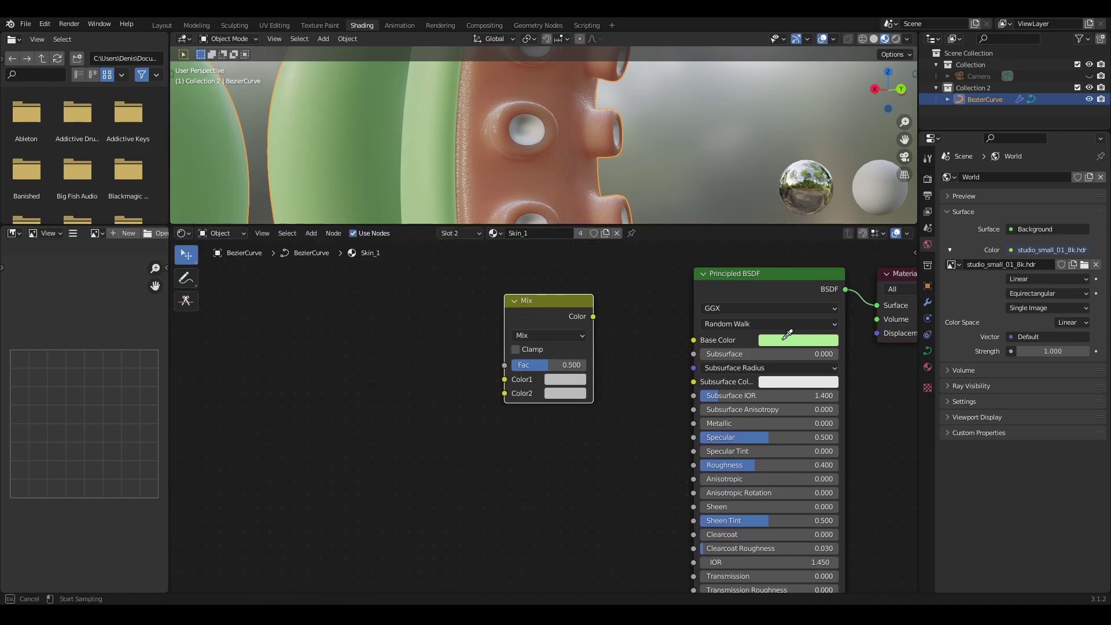
pyautogui.click(783, 340)
pyautogui.click(565, 393)
pyautogui.click(652, 337)
pyautogui.click(799, 341)
# Shift the Mix node's Color1 to a mintier green and darken Color2 to a deep green.
pyautogui.scroll(2, 592, 409)
pyautogui.click(585, 371)
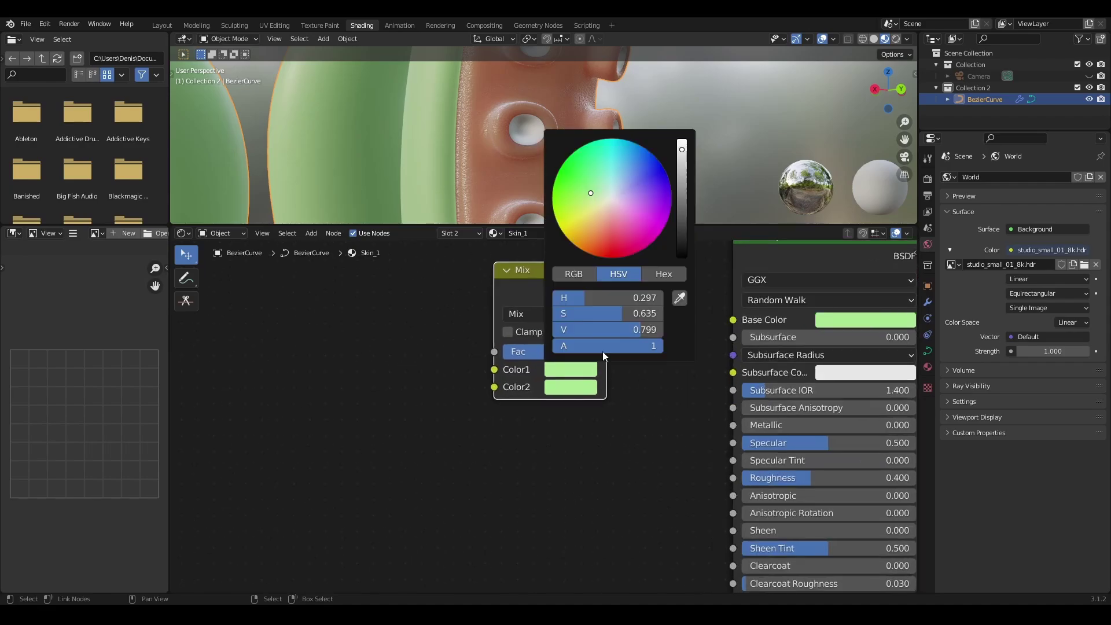
pyautogui.moveTo(592, 182); pyautogui.dragTo(592, 182)
pyautogui.click(557, 386)
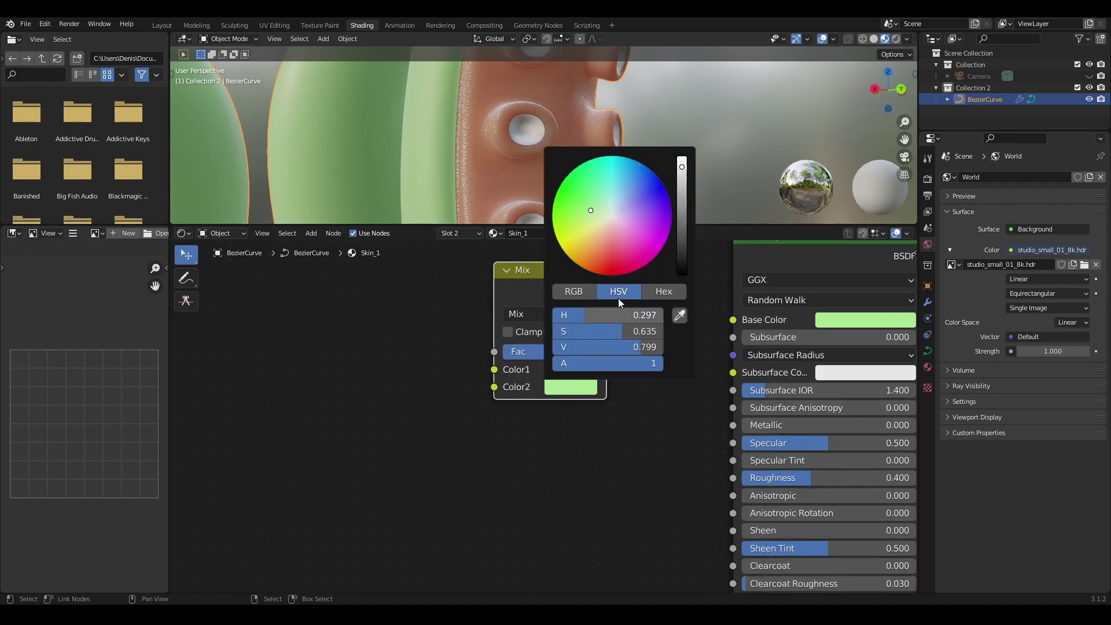
pyautogui.moveTo(683, 171); pyautogui.dragTo(681, 222)
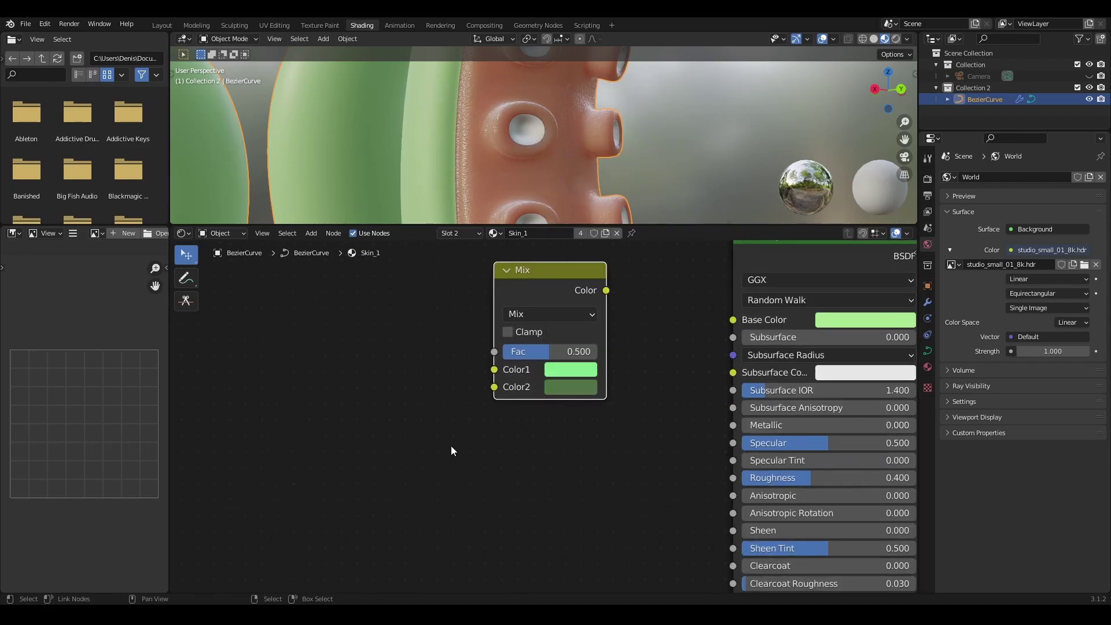
# Add a Musgrave Texture node to Skin_1 and set its Scale to 18.
pyautogui.moveTo(355, 401); pyautogui.dragTo(419, 405, button='middle')
pyautogui.hotkey('shift', 'a')
pyautogui.click(368, 370)
pyautogui.write('mu')
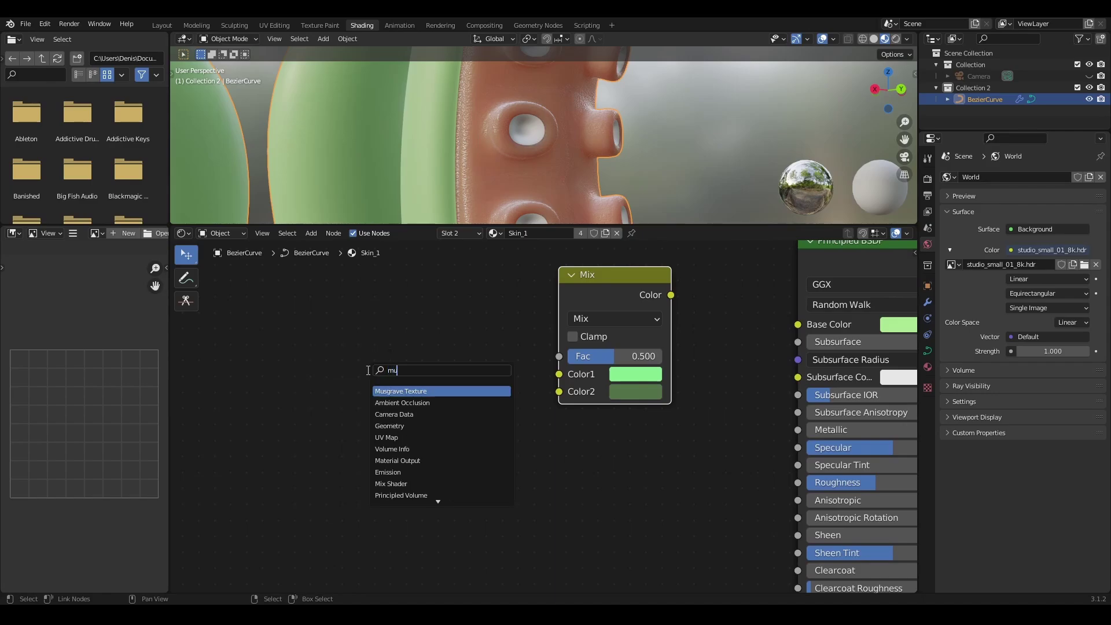
pyautogui.click(400, 391)
pyautogui.click(345, 418)
pyautogui.click(344, 428)
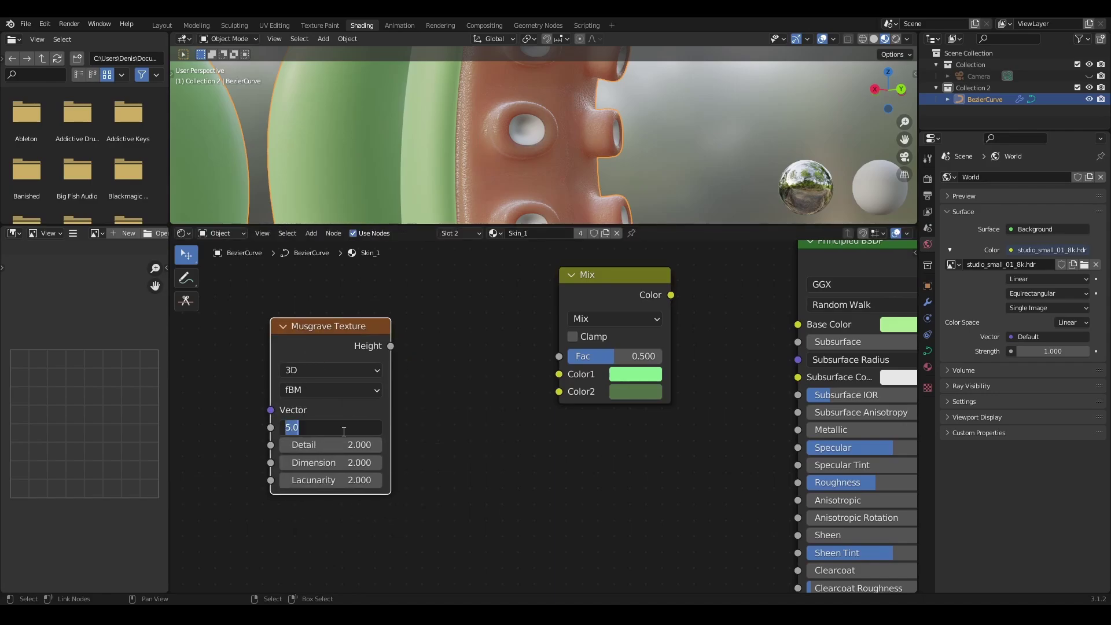
pyautogui.write('18')
pyautogui.press('Return')
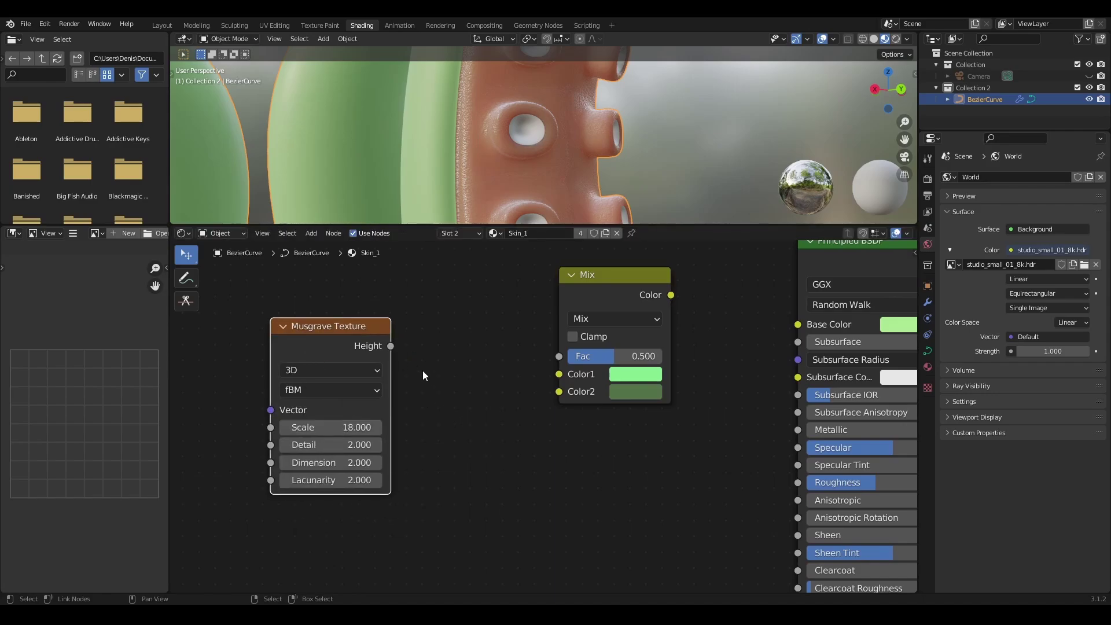
# Connect the Musgrave Height to the Mix node's Fac and preview the mixed greens on the tentacles.
pyautogui.moveTo(390, 345); pyautogui.dragTo(558, 356)
pyautogui.moveTo(625, 283); pyautogui.dragTo(461, 316, button='middle')
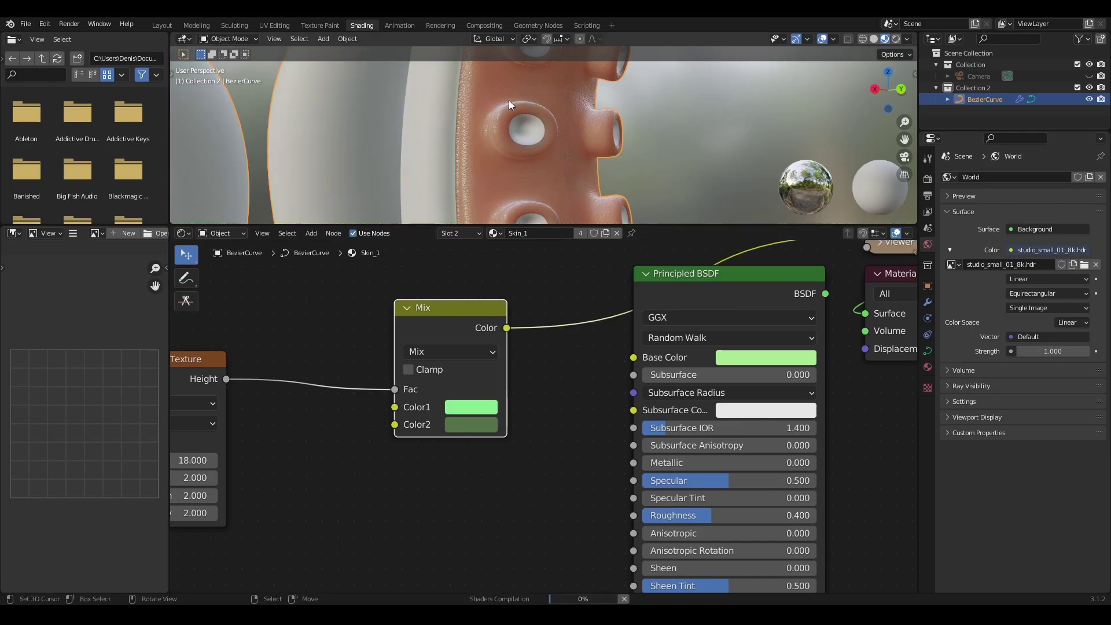
pyautogui.moveTo(511, 104); pyautogui.dragTo(457, 165, button='middle')
pyautogui.scroll(-1, 540, 417)
# Connect the Mix node's Color to the Principled BSDF's Subsurface Color and preview the Principled BSDF on the tentacles.
pyautogui.moveTo(539, 416); pyautogui.dragTo(499, 394, button='middle')
pyautogui.moveTo(436, 323); pyautogui.dragTo(474, 334)
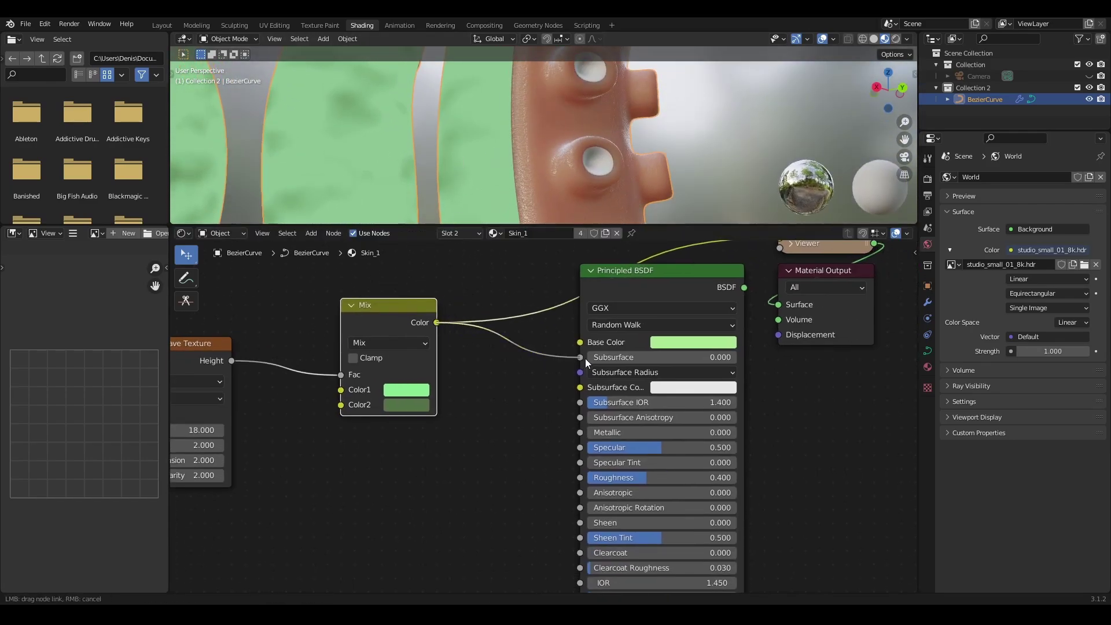
pyautogui.moveTo(585, 359); pyautogui.dragTo(581, 387)
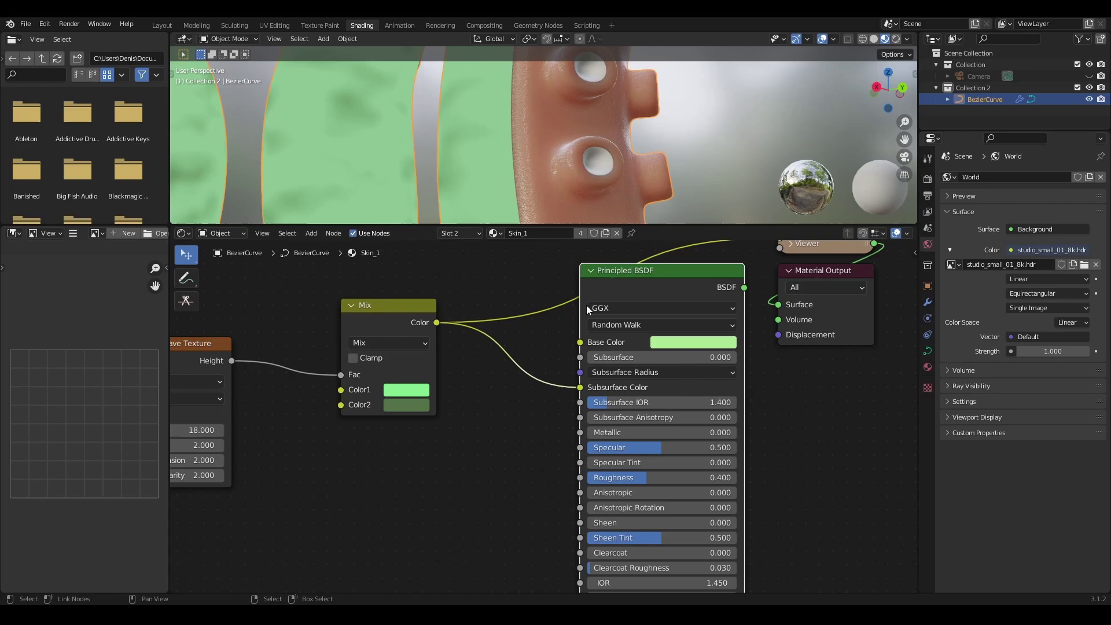
pyautogui.keyDown('ctrl'); pyautogui.keyDown('shift'); pyautogui.click(657, 272); pyautogui.keyUp('shift'); pyautogui.keyUp('ctrl')
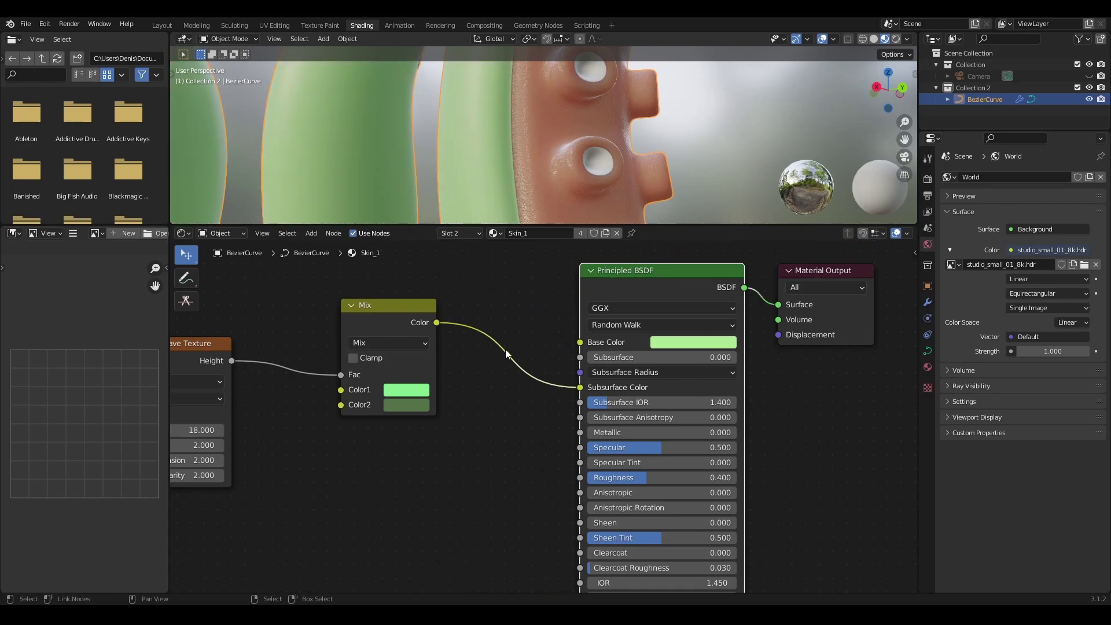
# Set the Principled BSDF's Subsurface to 0.359 and check the tentacles in rendered shading before returning to material preview.
pyautogui.moveTo(649, 361); pyautogui.dragTo(673, 357)
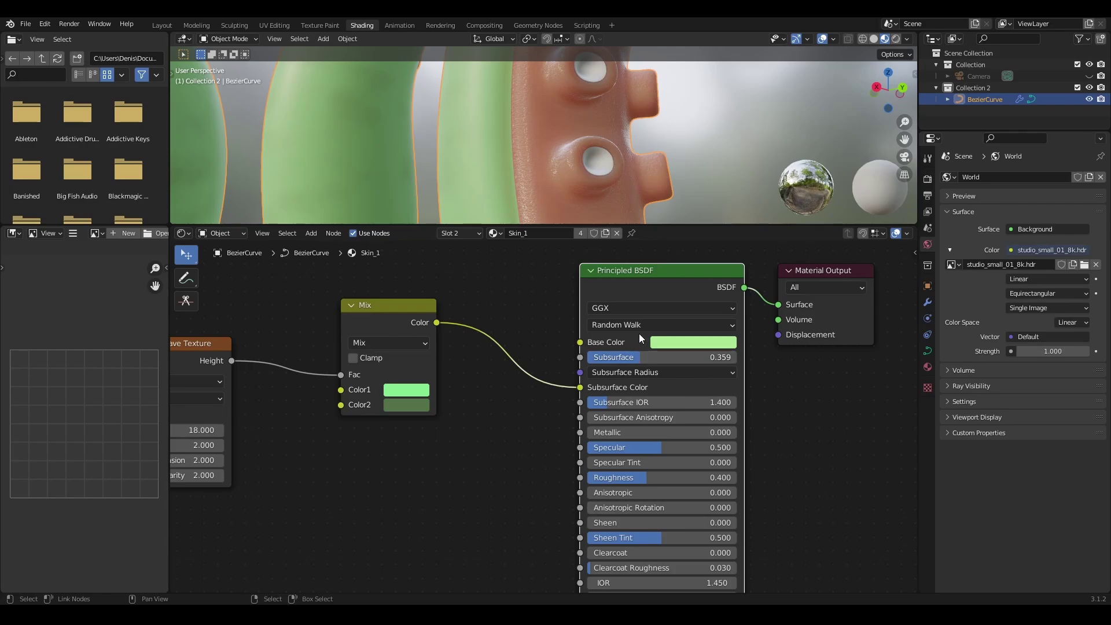
pyautogui.click(898, 39)
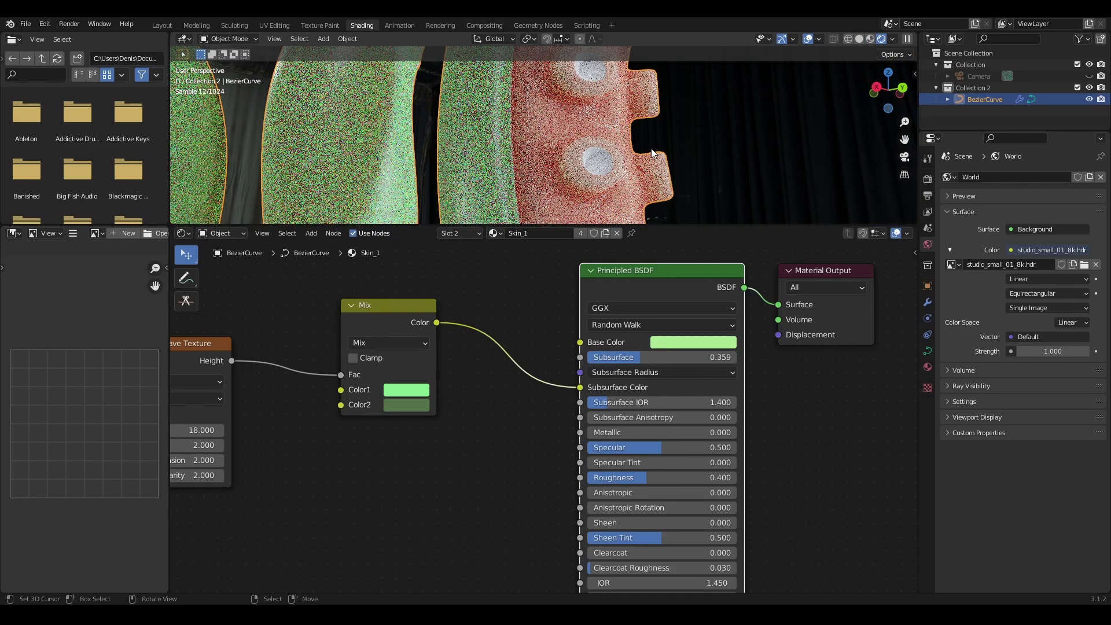
pyautogui.scroll(-3, 528, 152)
pyautogui.click(870, 40)
# Fine-tune the green of the Mix node's Color1 and open Color2 for editing.
pyautogui.moveTo(503, 431); pyautogui.dragTo(561, 355, button='middle')
pyautogui.scroll(3, 538, 349)
pyautogui.click(475, 308)
pyautogui.moveTo(481, 105); pyautogui.dragTo(478, 112)
pyautogui.click(475, 327)
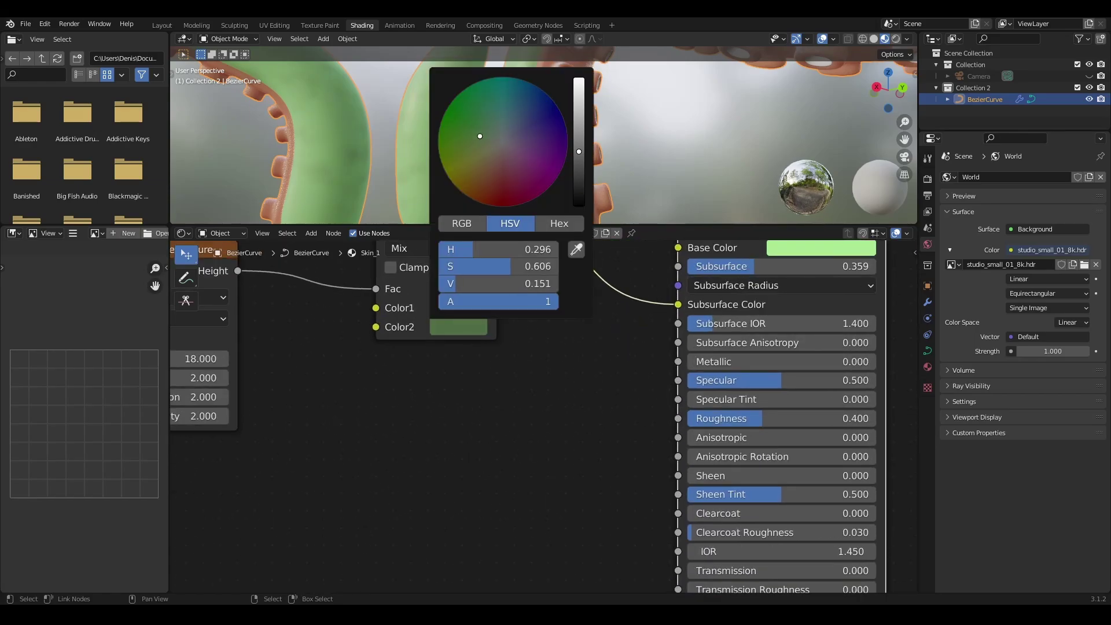
# Set the Principled BSDF's Roughness to 0.164 and inspect the glossier tentacles.
pyautogui.moveTo(652, 476); pyautogui.dragTo(538, 402, button='middle')
pyautogui.moveTo(642, 342); pyautogui.dragTo(600, 342)
pyautogui.moveTo(392, 356); pyautogui.dragTo(503, 400, button='middle')
pyautogui.moveTo(615, 122); pyautogui.dragTo(591, 137, button='middle')
pyautogui.scroll(-1, 592, 137)
pyautogui.moveTo(585, 457); pyautogui.dragTo(569, 382, button='middle')
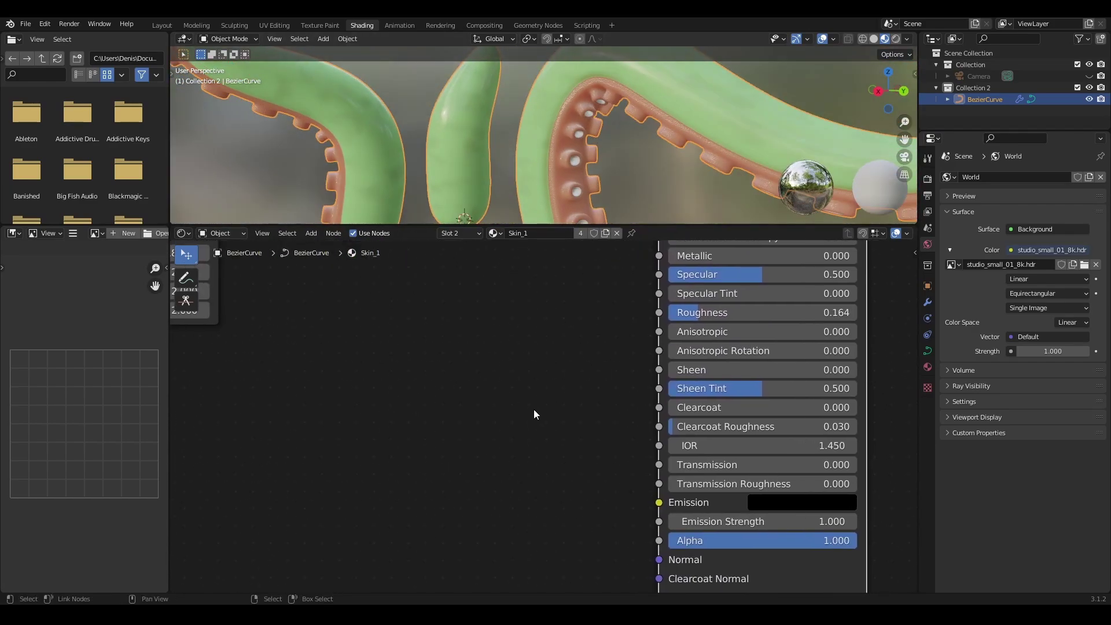
# Move the Musgrave Texture node further from the Mix node and add a Noise Texture node below it.
pyautogui.scroll(-5, 533, 408)
pyautogui.moveTo(333, 273); pyautogui.dragTo(281, 281)
pyautogui.moveTo(450, 458); pyautogui.dragTo(582, 389, button='middle')
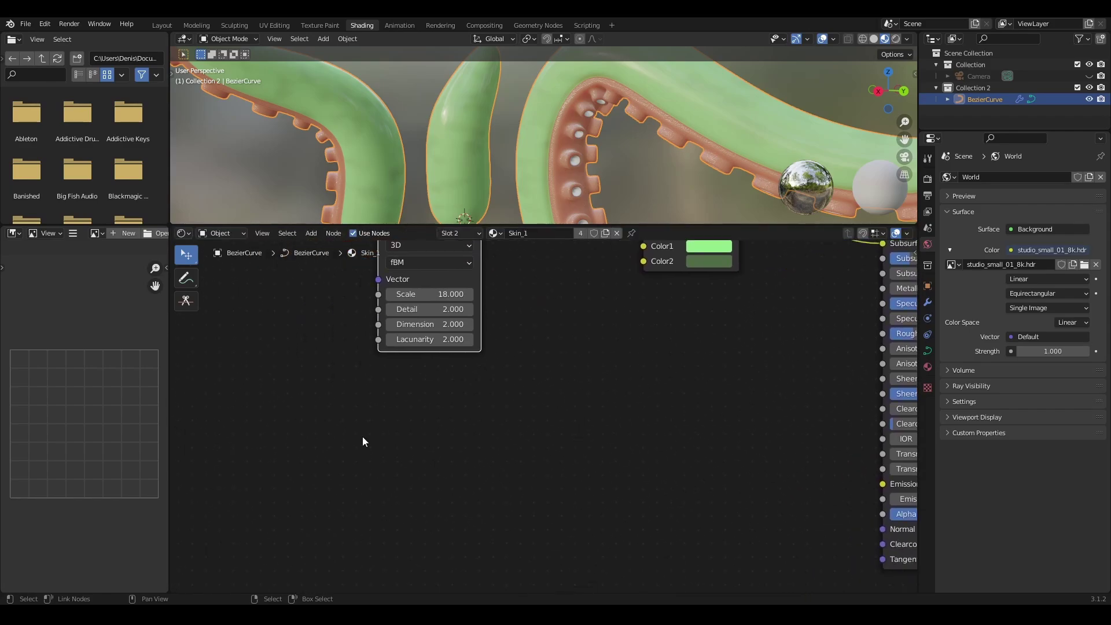
pyautogui.hotkey('shift', 'a')
pyautogui.click(338, 436)
pyautogui.write('noise')
pyautogui.press('Return')
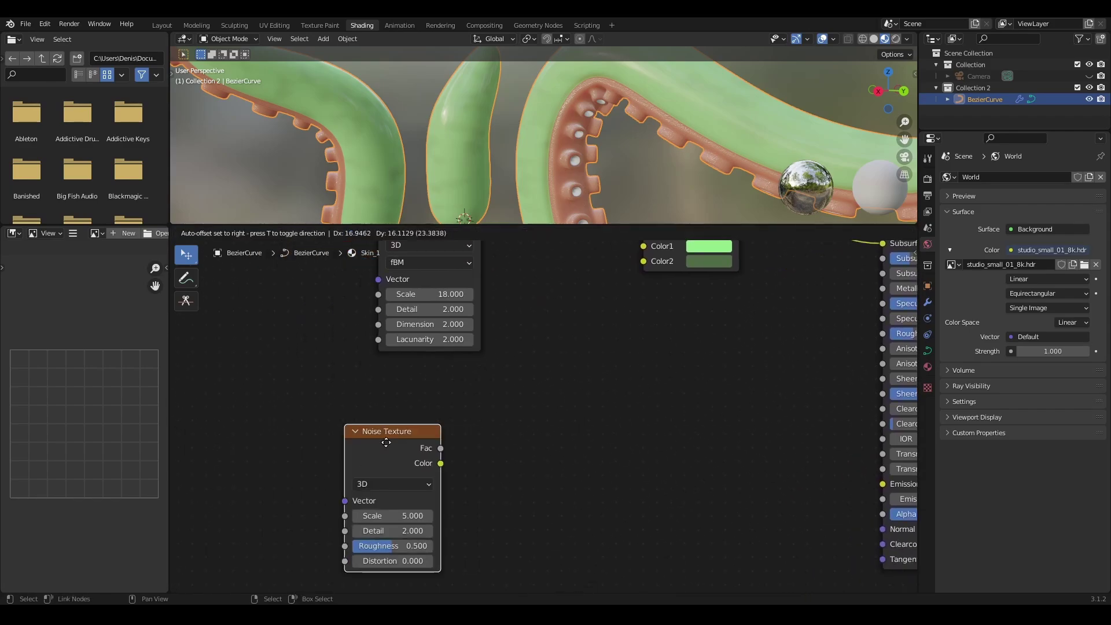
pyautogui.click(361, 409)
# Set the Noise Texture's Scale to 65 and Roughness to 0.558, and preview the noise on the tentacles.
pyautogui.moveTo(471, 444); pyautogui.dragTo(566, 418, button='middle')
pyautogui.scroll(2, 565, 422)
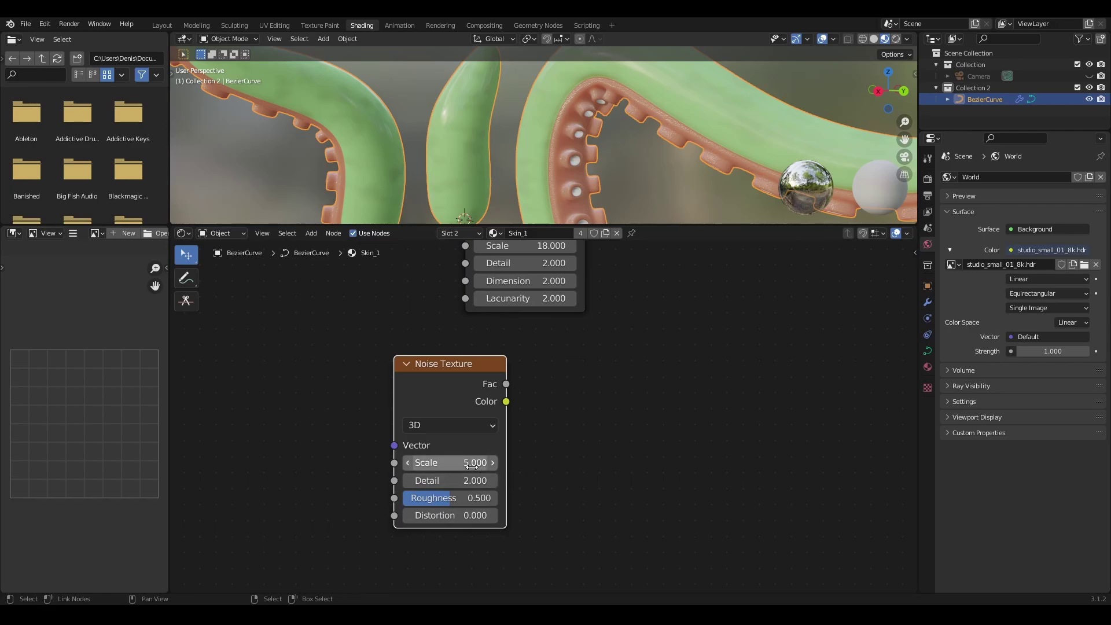
pyautogui.doubleClick(450, 462)
pyautogui.write('65')
pyautogui.press('Return')
pyautogui.keyDown('ctrl'); pyautogui.keyDown('shift'); pyautogui.click(431, 377); pyautogui.keyUp('shift'); pyautogui.keyUp('ctrl')
pyautogui.moveTo(468, 363); pyautogui.dragTo(443, 381)
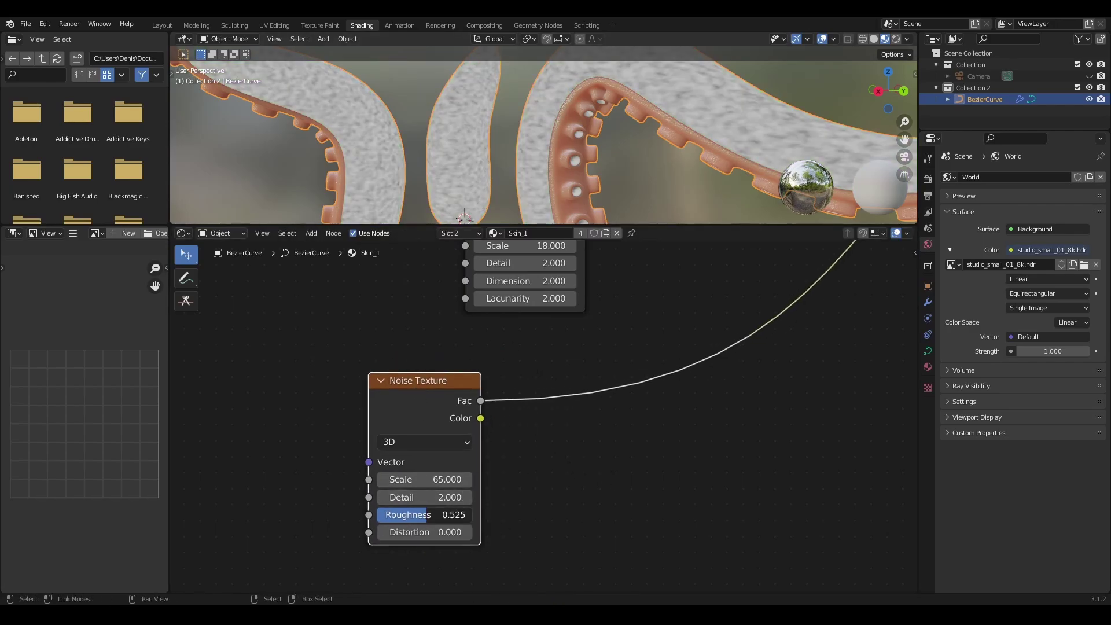
# Insert a ColorRamp after the Noise Texture's Fac output and move its black stop to position 0.014.
pyautogui.moveTo(600, 470); pyautogui.dragTo(538, 422, button='middle')
pyautogui.hotkey('shift', 'a')
pyautogui.click(529, 419)
pyautogui.write('color')
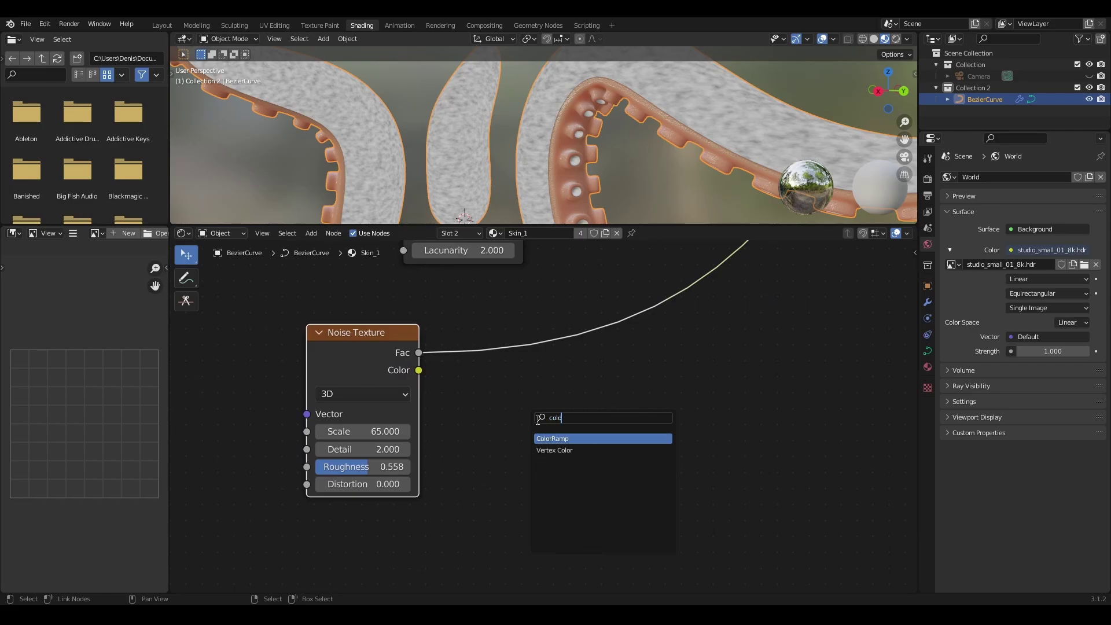
pyautogui.click(546, 437)
pyautogui.click(499, 338)
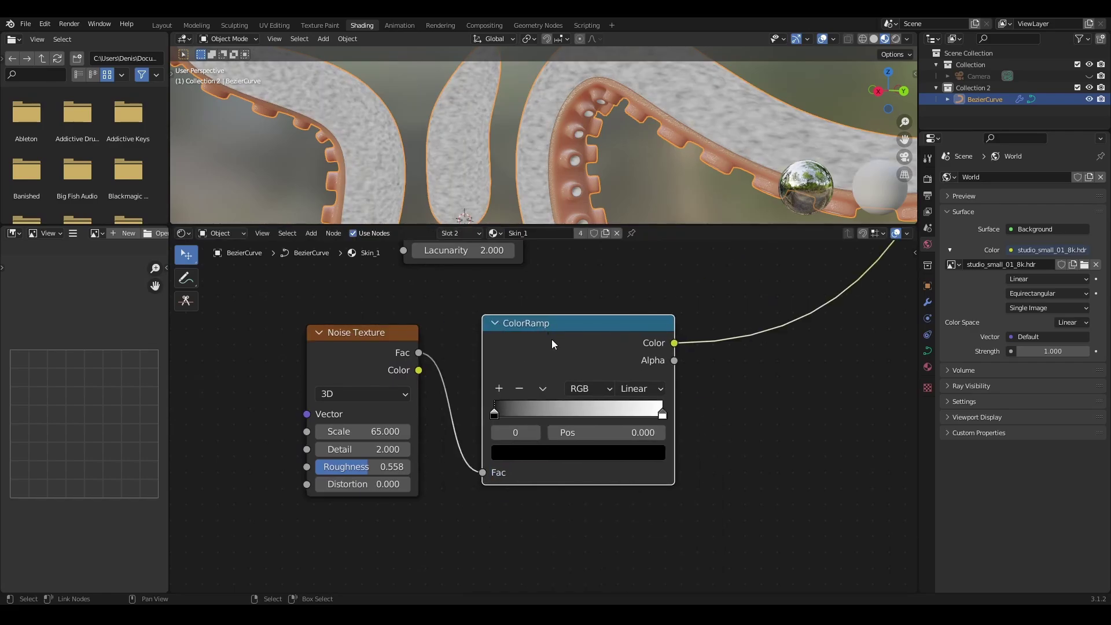
pyautogui.moveTo(551, 339); pyautogui.dragTo(543, 360)
pyautogui.moveTo(490, 432); pyautogui.dragTo(492, 432)
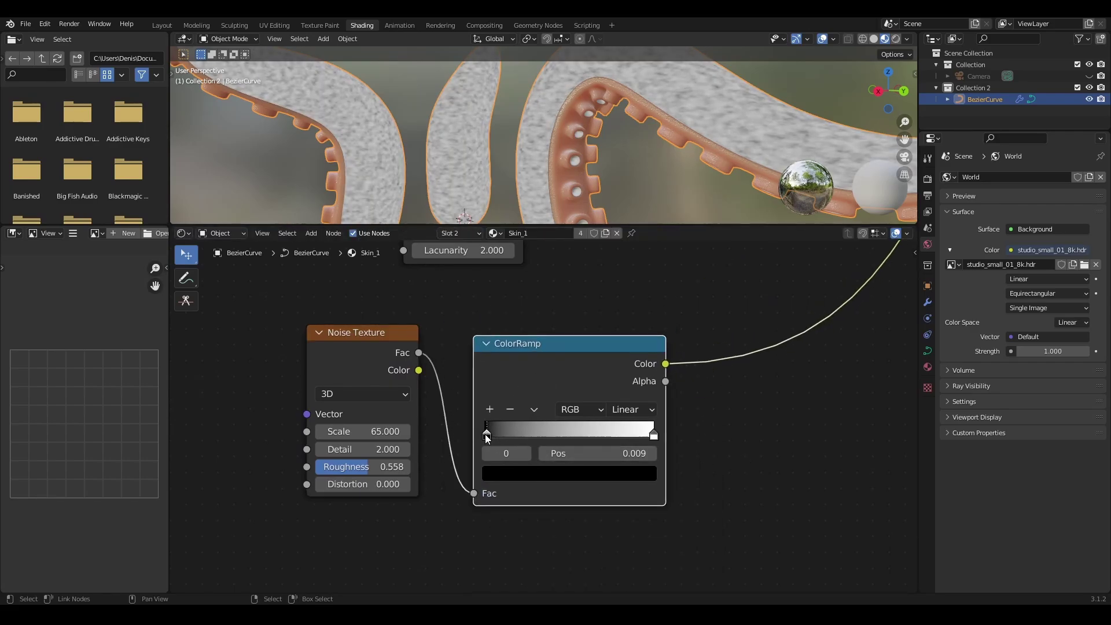
# Add a Bump node, feeding the ColorRamp's Color into its Height and its Normal into the Principled BSDF's Normal.
pyautogui.moveTo(701, 454); pyautogui.dragTo(606, 431, button='middle')
pyautogui.hotkey('shift', 'a')
pyautogui.click(606, 431)
pyautogui.write('bump')
pyautogui.press('Return')
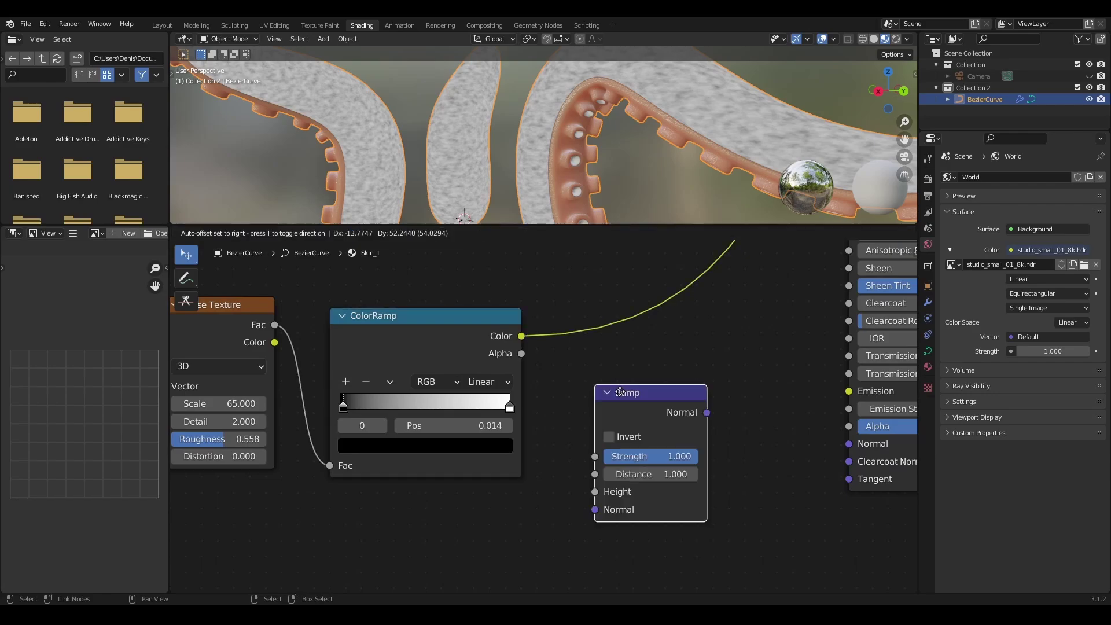
pyautogui.click(582, 382)
pyautogui.moveTo(521, 337); pyautogui.dragTo(582, 472)
pyautogui.moveTo(638, 399); pyautogui.dragTo(621, 385)
pyautogui.moveTo(676, 378); pyautogui.dragTo(848, 443)
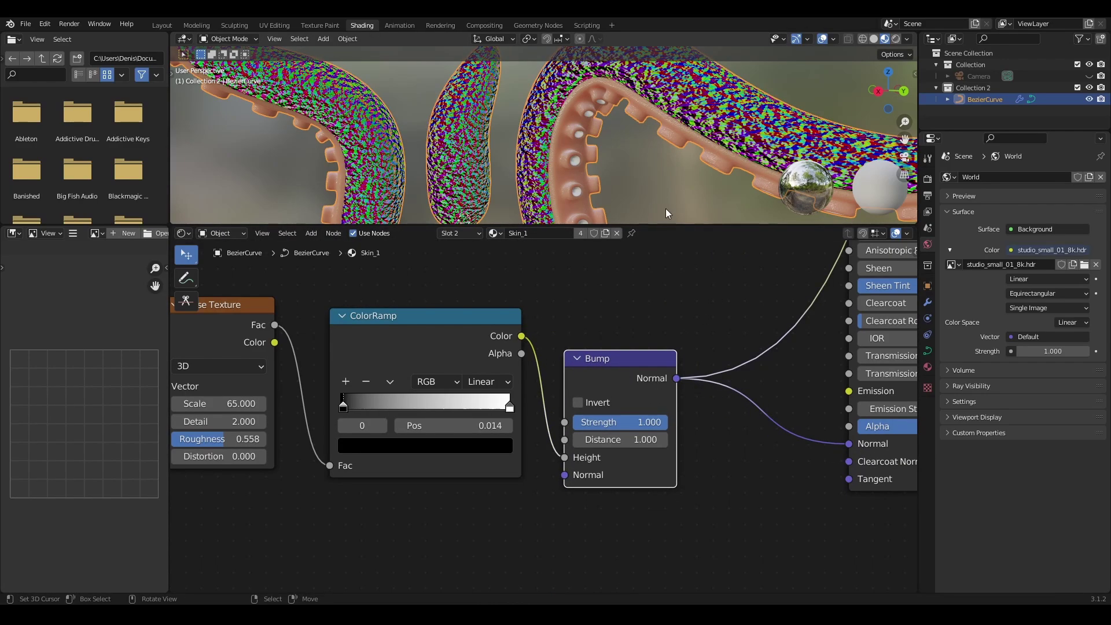
# Set the Bump node's Strength to 0.108 and preview the Principled BSDF on the tentacles.
pyautogui.moveTo(640, 427); pyautogui.dragTo(590, 427)
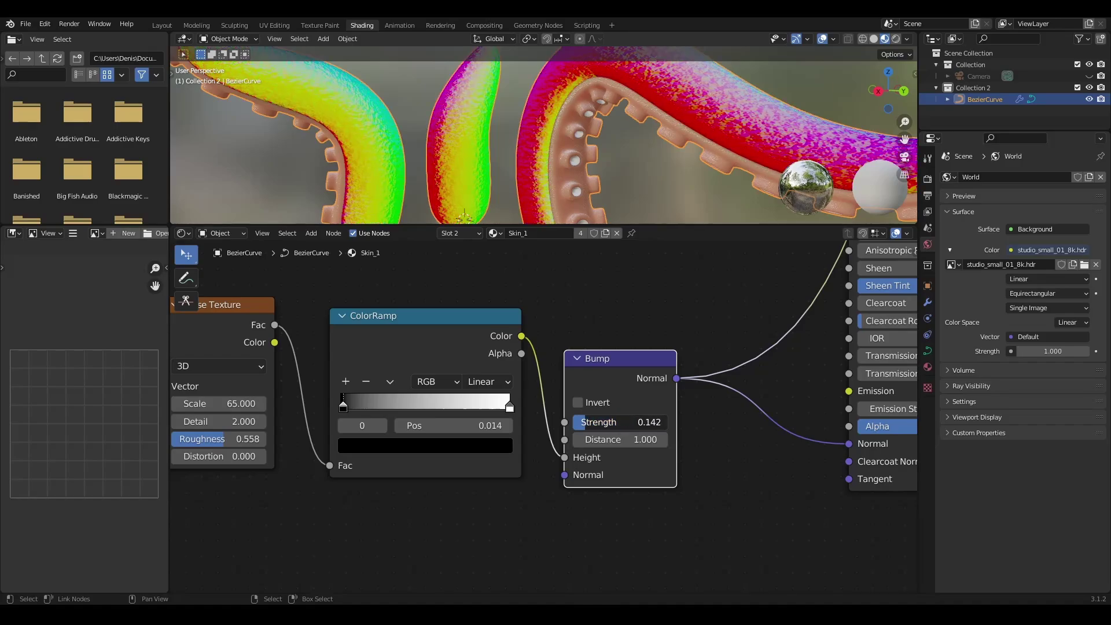
pyautogui.scroll(-2, 543, 120)
pyautogui.moveTo(672, 141); pyautogui.dragTo(647, 141, button='middle')
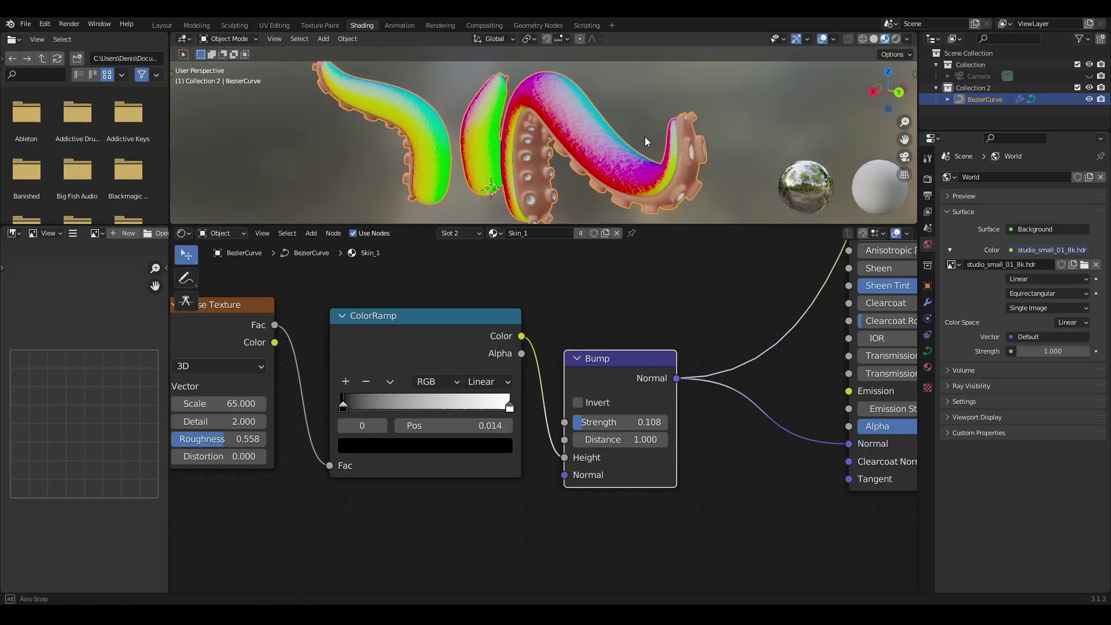
pyautogui.keyDown('ctrl'); pyautogui.keyDown('shift'); pyautogui.click(907, 488); pyautogui.keyUp('shift'); pyautogui.keyUp('ctrl')
# Space out the Noise Texture, ColorRamp and Bump nodes and inspect the bumpy skin up close.
pyautogui.scroll(-5, 390, 340)
pyautogui.moveTo(390, 340); pyautogui.dragTo(500, 342, button='middle')
pyautogui.moveTo(450, 346); pyautogui.dragTo(302, 355)
pyautogui.moveTo(570, 353); pyautogui.dragTo(479, 366)
pyautogui.moveTo(705, 381); pyautogui.dragTo(630, 396)
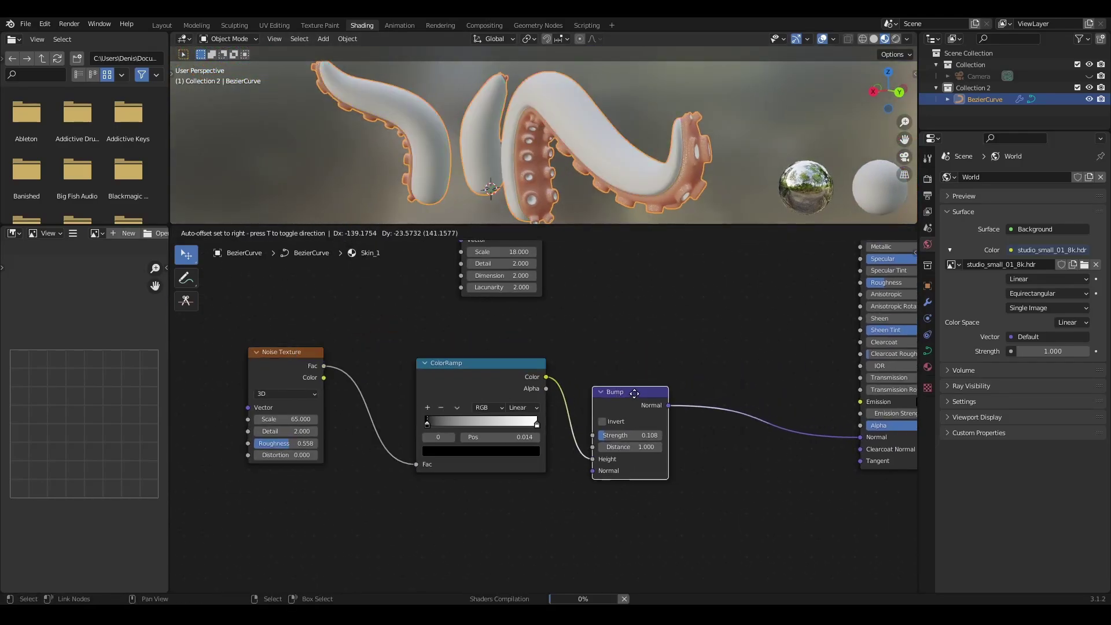
pyautogui.moveTo(479, 367); pyautogui.dragTo(427, 376)
pyautogui.moveTo(630, 396); pyautogui.dragTo(600, 394)
pyautogui.scroll(2, 625, 320)
pyautogui.scroll(3, 570, 136)
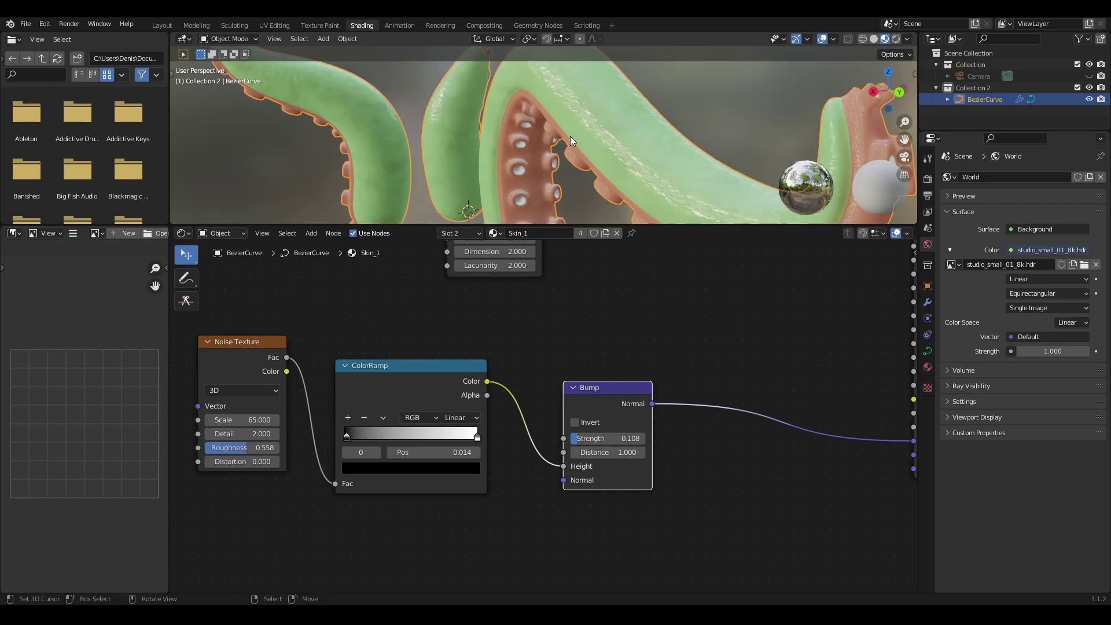
pyautogui.moveTo(570, 136); pyautogui.dragTo(618, 119, button='middle')
pyautogui.scroll(-3, 599, 360)
# Duplicate the ColorRamp beside the Musgrave Texture and connect the Musgrave Height to the copy's Fac.
pyautogui.moveTo(588, 266); pyautogui.dragTo(427, 343, button='middle')
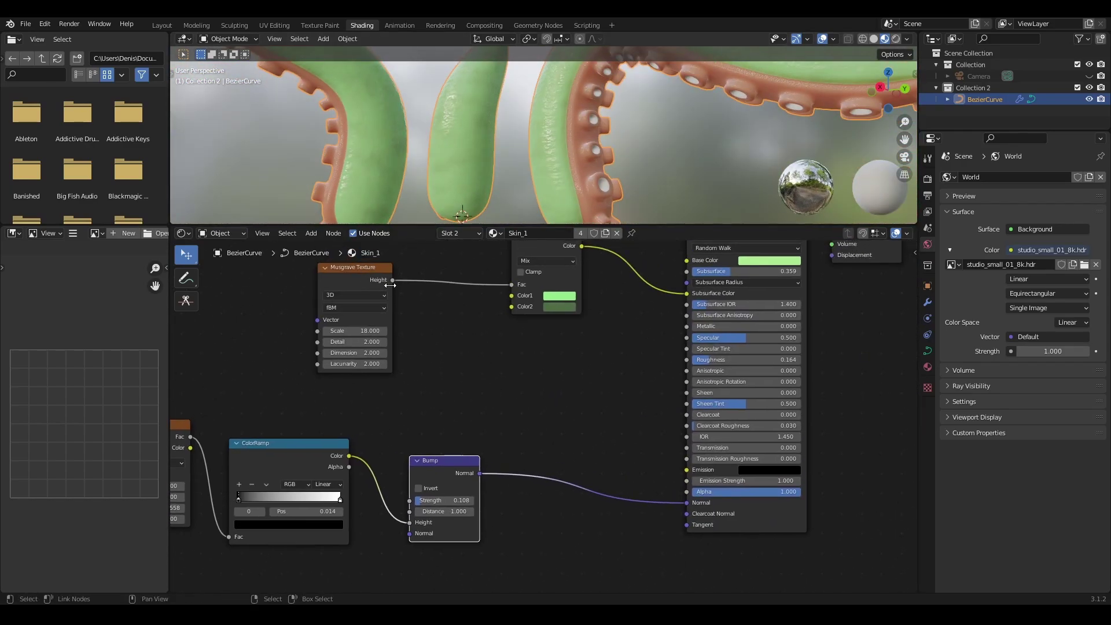
pyautogui.moveTo(358, 300); pyautogui.dragTo(362, 422)
pyautogui.click(288, 453)
pyautogui.hotkey('shift', 'd')
pyautogui.click(419, 328)
pyautogui.moveTo(428, 331); pyautogui.dragTo(423, 334)
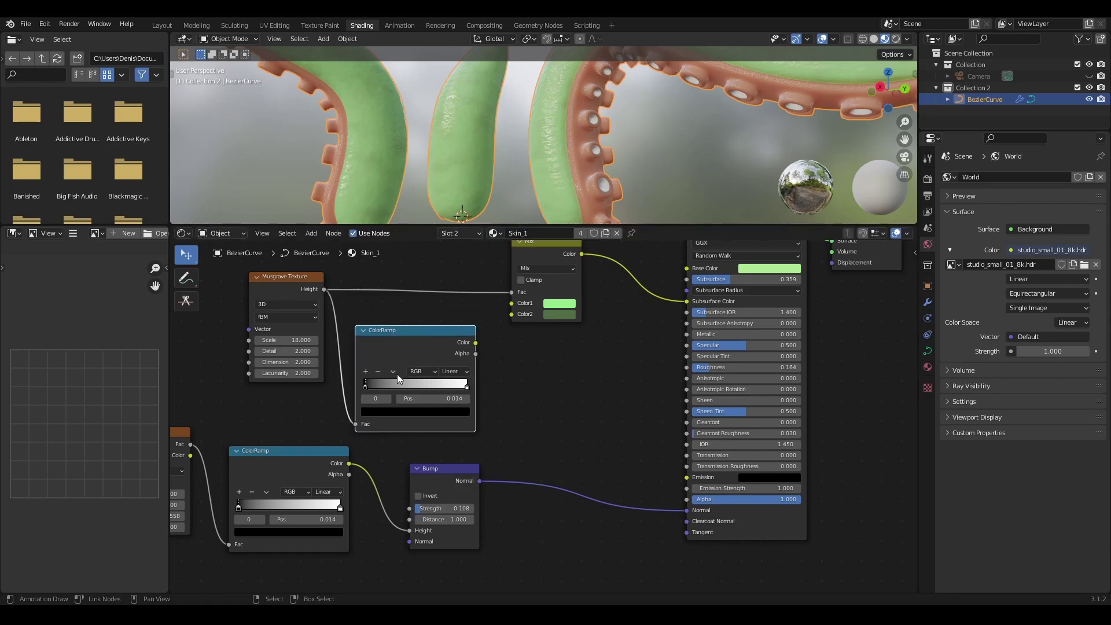
# Duplicate the Bump node and insert the copy between the first Bump and the Principled BSDF's Normal.
pyautogui.scroll(2, 583, 396)
pyautogui.moveTo(583, 397); pyautogui.dragTo(567, 360, button='middle')
pyautogui.scroll(1, 568, 360)
pyautogui.click(406, 445)
pyautogui.hotkey('shift', 'd')
pyautogui.click(581, 414)
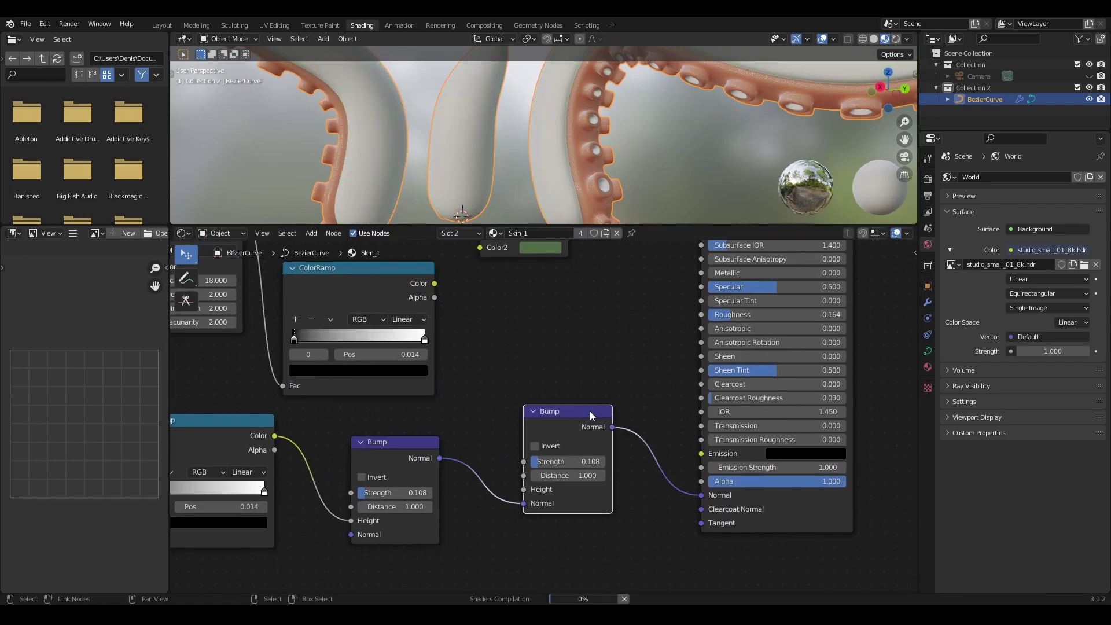
# Connect the duplicated ColorRamp's Color to the second Bump's Height and inspect the combined bump on the tentacles.
pyautogui.moveTo(460, 300); pyautogui.dragTo(477, 314, button='middle')
pyautogui.moveTo(452, 296); pyautogui.dragTo(618, 505)
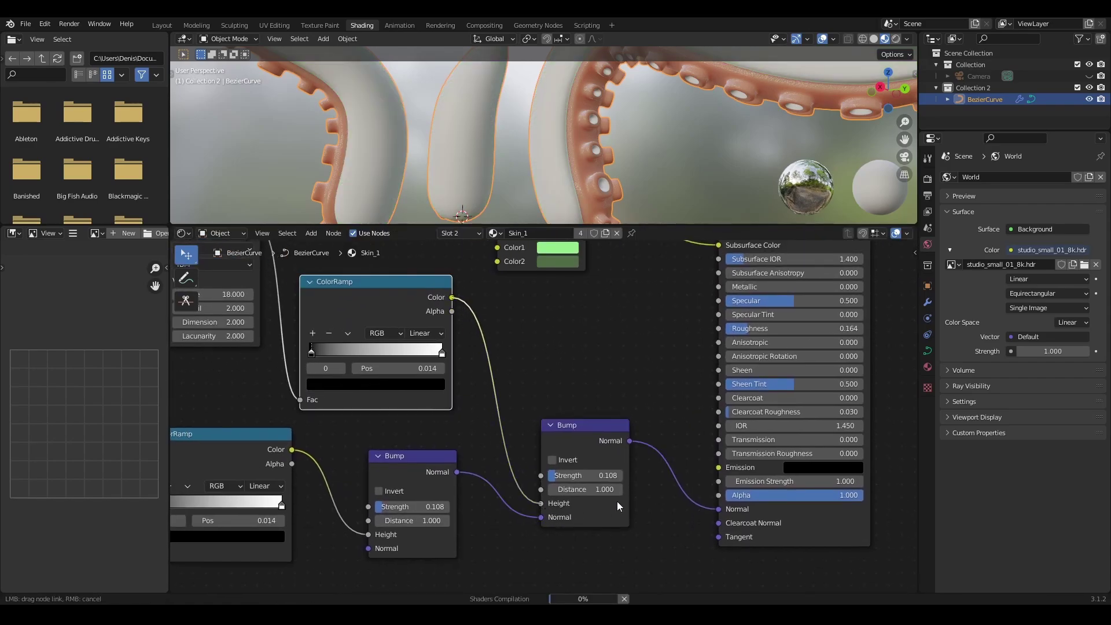
pyautogui.moveTo(594, 429); pyautogui.dragTo(593, 430)
pyautogui.moveTo(594, 429); pyautogui.dragTo(584, 429)
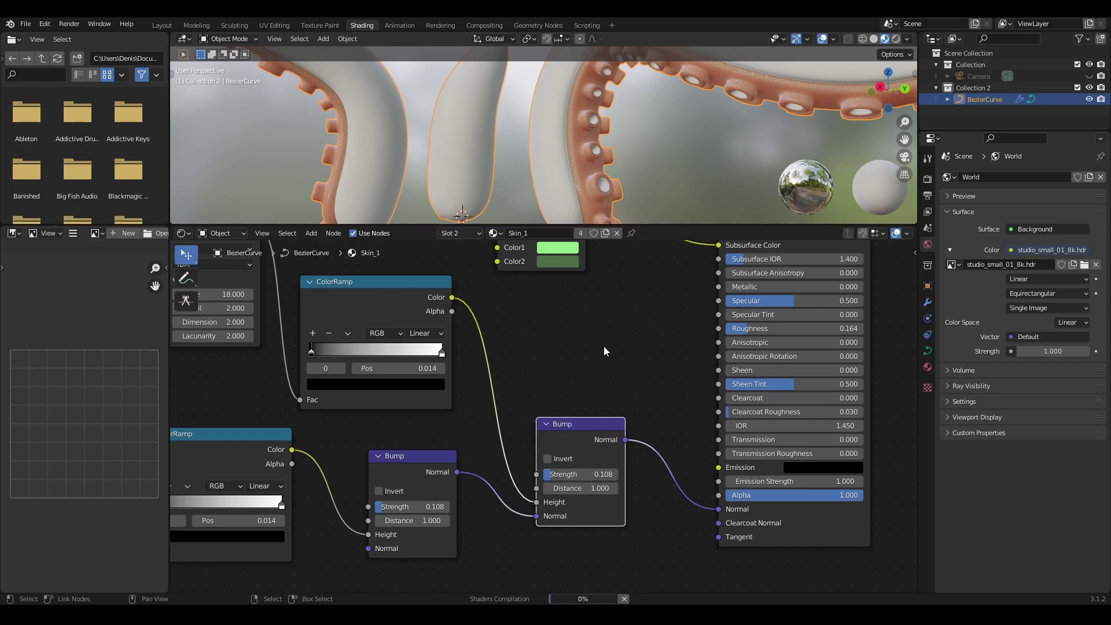
pyautogui.moveTo(480, 127); pyautogui.dragTo(375, 154, button='middle')
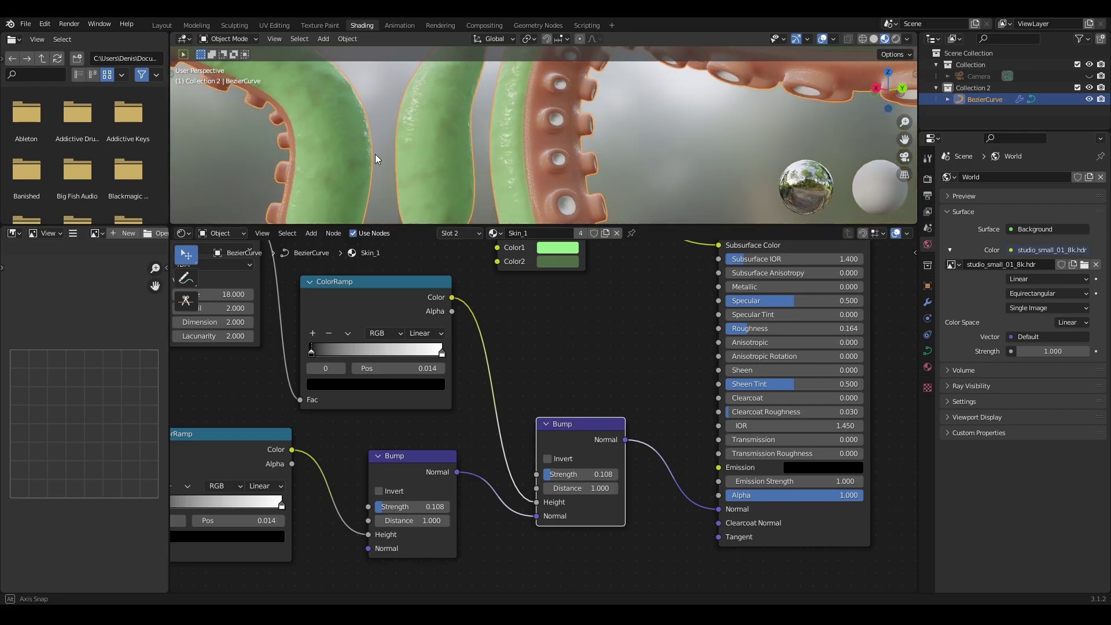
# Switch the shader editor to the Skin_2 material and copy its Principled BSDF, Noise Texture, ColorRamp and Bump nodes.
pyautogui.scroll(-3, 579, 356)
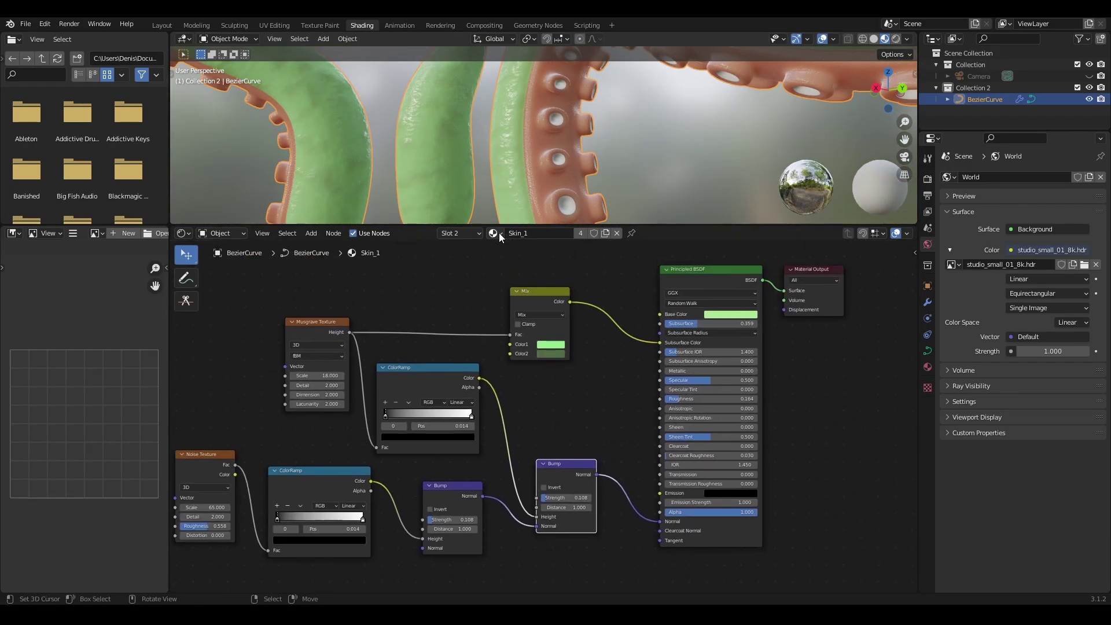
pyautogui.click(499, 233)
pyautogui.click(544, 262)
pyautogui.moveTo(560, 360); pyautogui.dragTo(510, 333, button='middle')
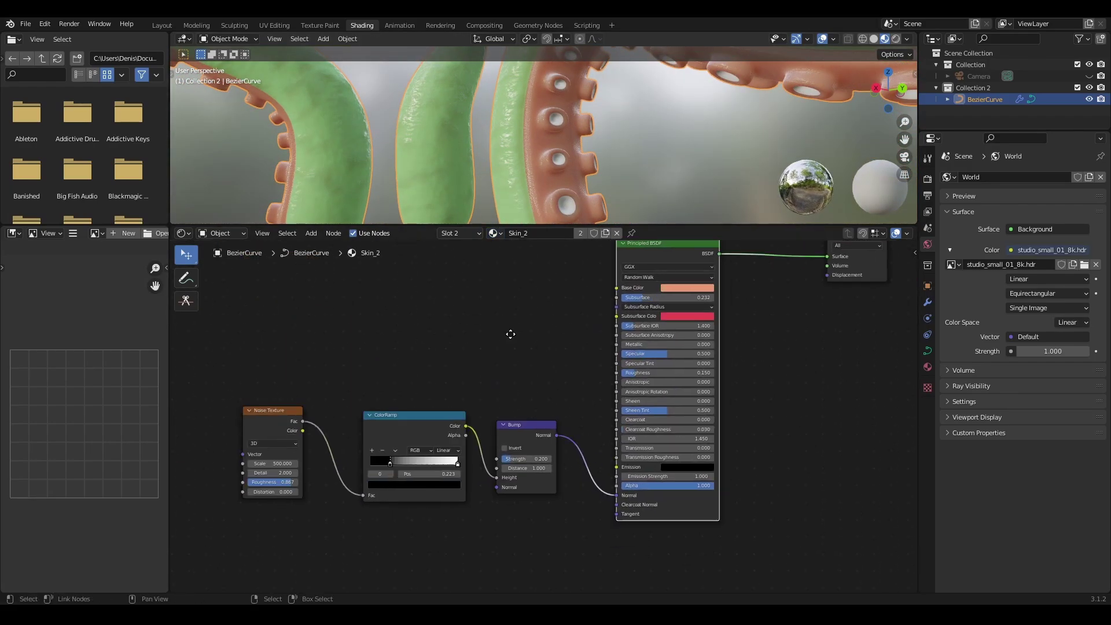
pyautogui.scroll(-3, 700, 349)
pyautogui.moveTo(672, 280); pyautogui.dragTo(254, 568)
pyautogui.scroll(2, 529, 419)
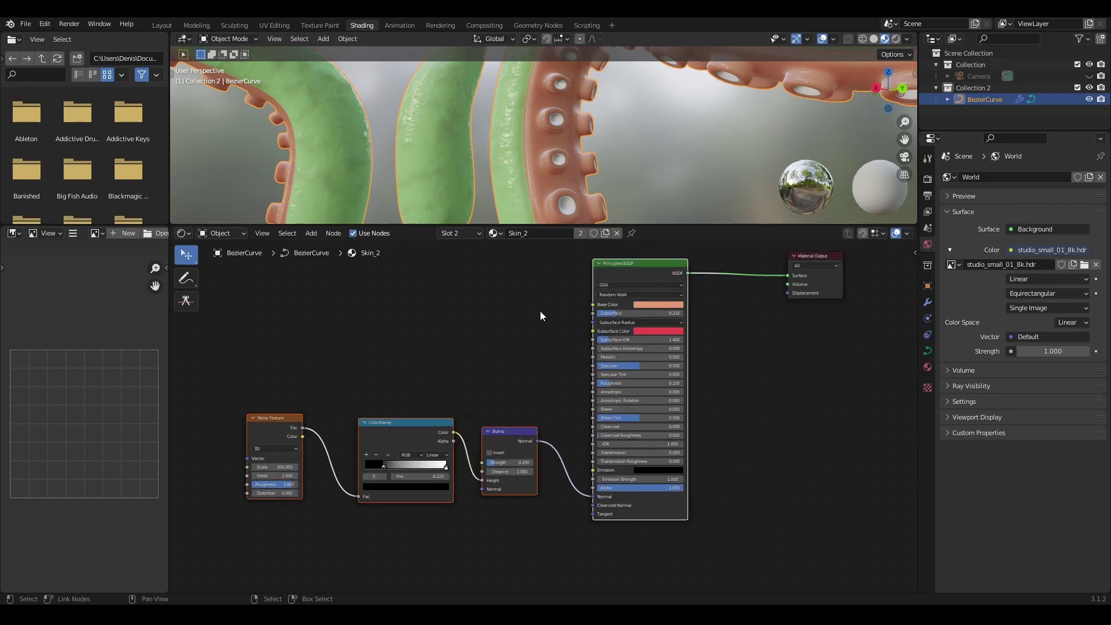
# Replace the Suckers material's shader with the copied Skin_2 nodes, connecting the pasted BSDF to the Material Output's Surface.
pyautogui.click(495, 233)
pyautogui.click(522, 273)
pyautogui.click(655, 251)
pyautogui.press('x')
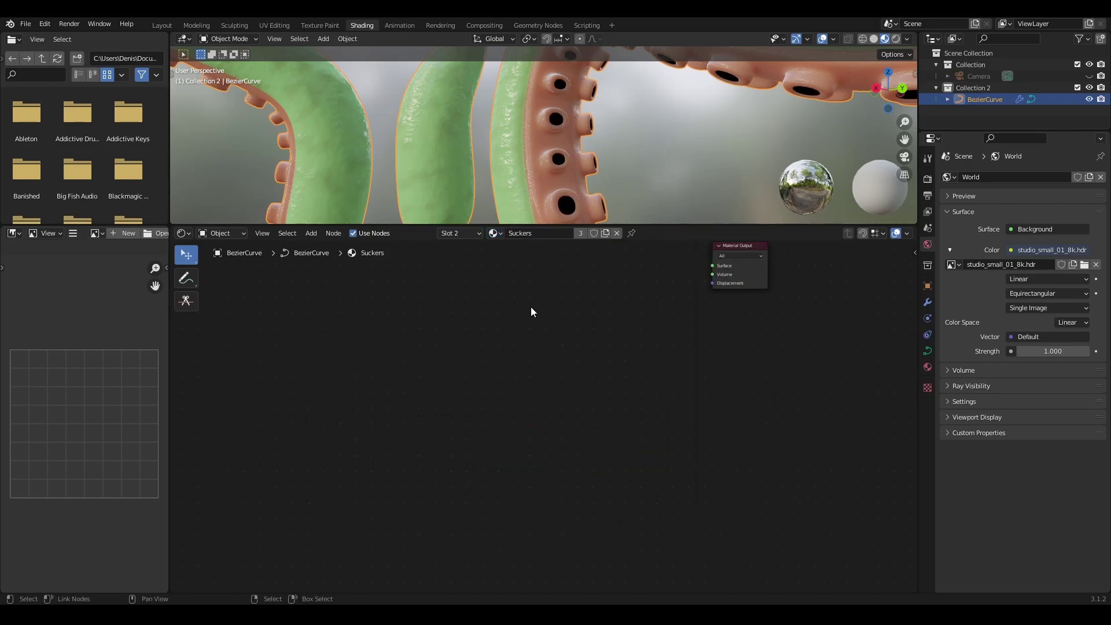
pyautogui.hotkey('ctrl', 'v')
pyautogui.moveTo(687, 272); pyautogui.dragTo(713, 265)
# Darken the Suckers material's Subsurface Color to deep red and shift its Base Color to a darker pinkish red.
pyautogui.scroll(3, 717, 266)
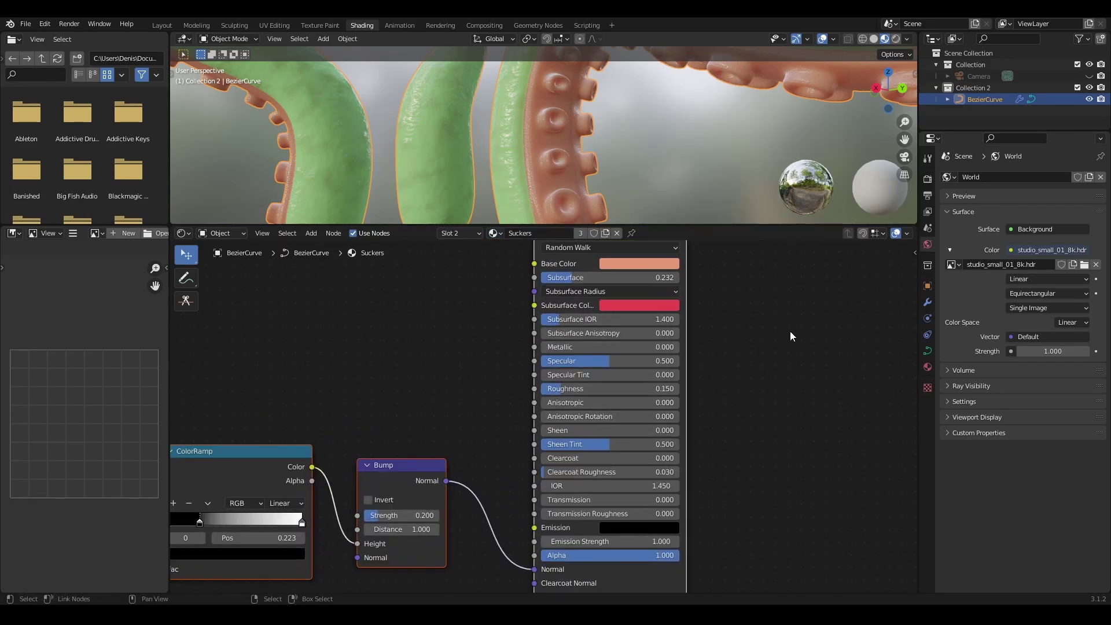
pyautogui.click(644, 372)
pyautogui.moveTo(695, 217); pyautogui.dragTo(696, 232)
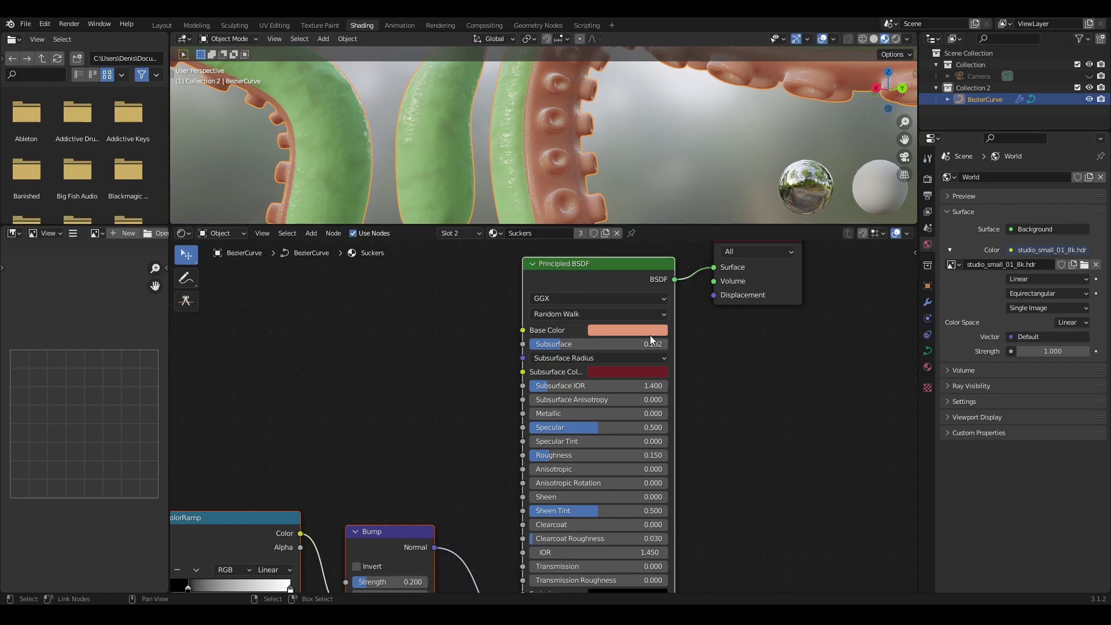
pyautogui.click(650, 331)
pyautogui.moveTo(697, 164); pyautogui.dragTo(696, 168)
pyautogui.click(628, 331)
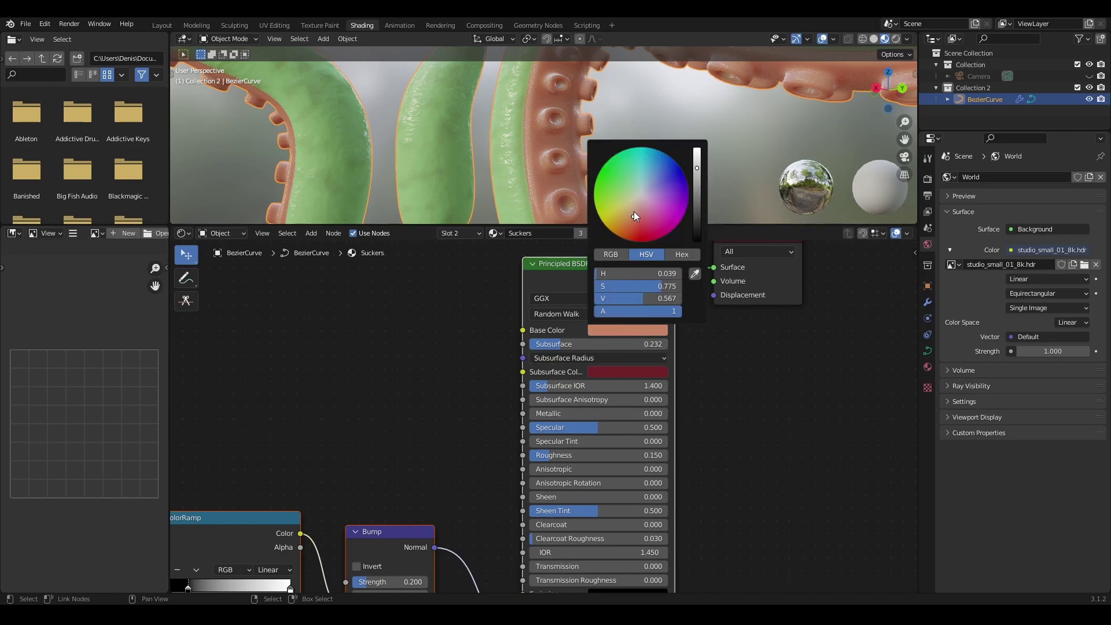
pyautogui.moveTo(633, 216); pyautogui.dragTo(642, 215)
# Check the recoloured suckers in rendered shading and return to material preview.
pyautogui.click(896, 38)
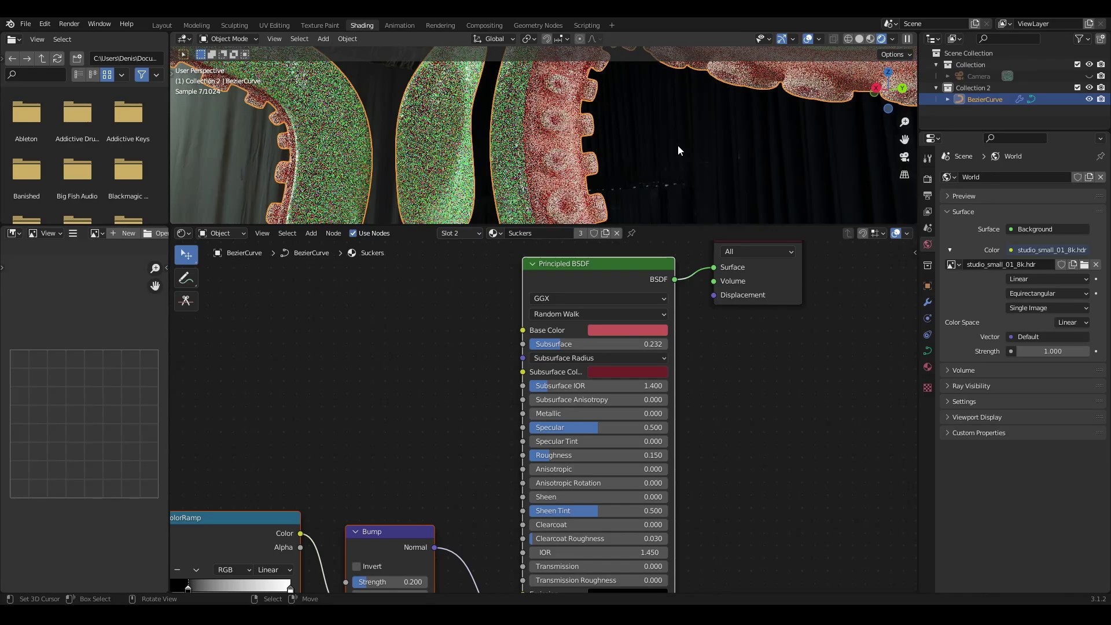
pyautogui.scroll(-2, 647, 141)
pyautogui.click(870, 39)
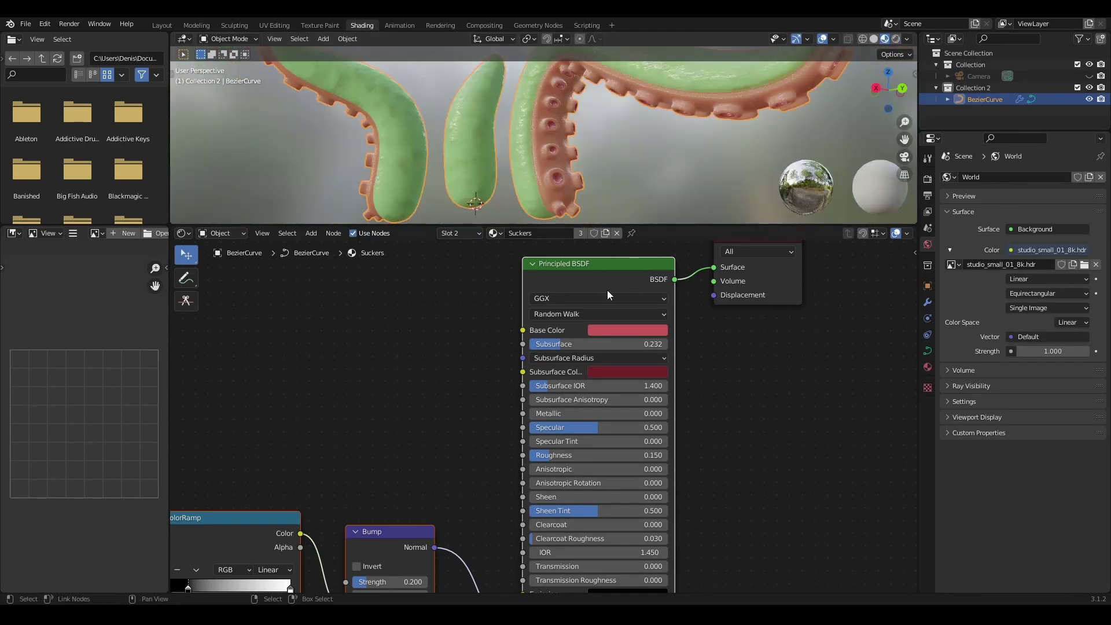
# Switch to the Layout workspace, check the tentacles in rendered shading and show the World settings.
pyautogui.click(384, 537)
pyautogui.moveTo(384, 537); pyautogui.dragTo(394, 507)
pyautogui.click(545, 25)
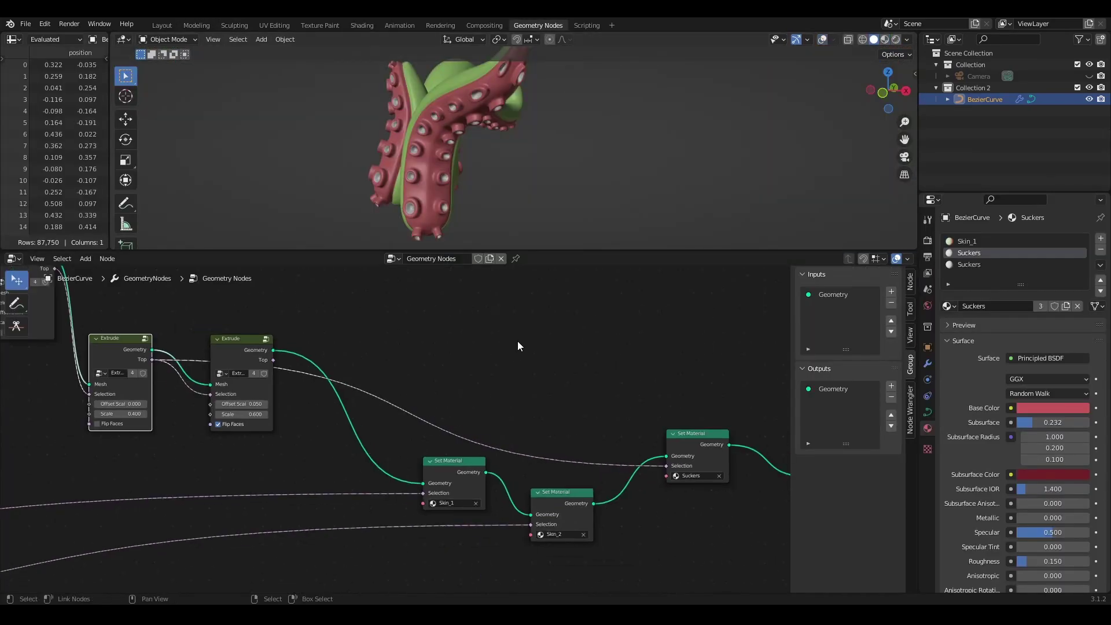
pyautogui.click(162, 24)
pyautogui.moveTo(610, 247); pyautogui.dragTo(491, 360, button='middle')
pyautogui.click(896, 39)
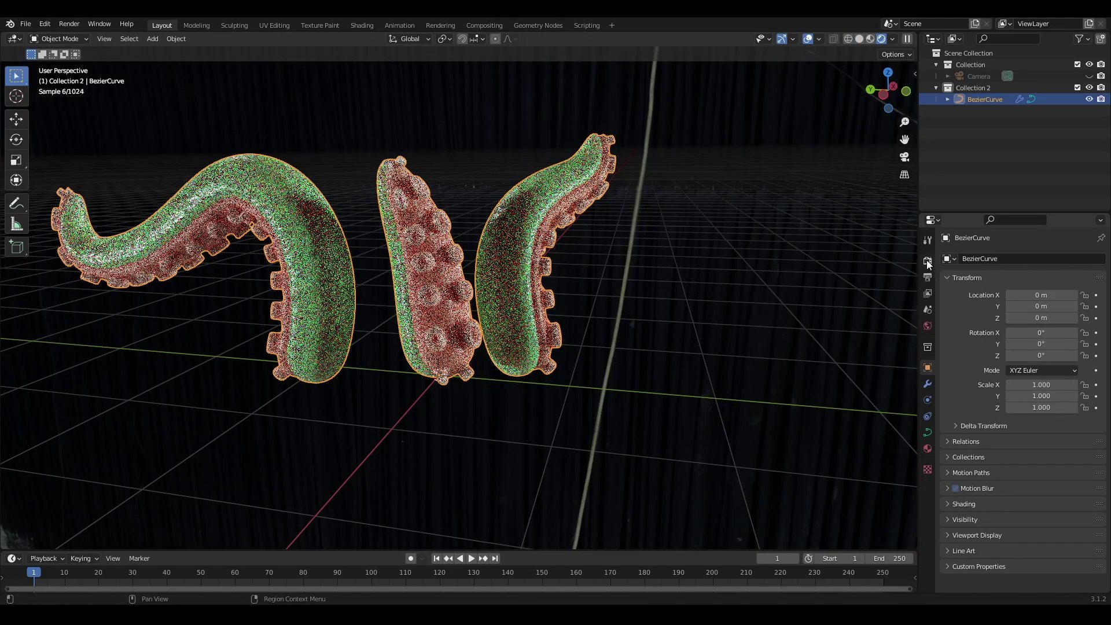
pyautogui.click(928, 325)
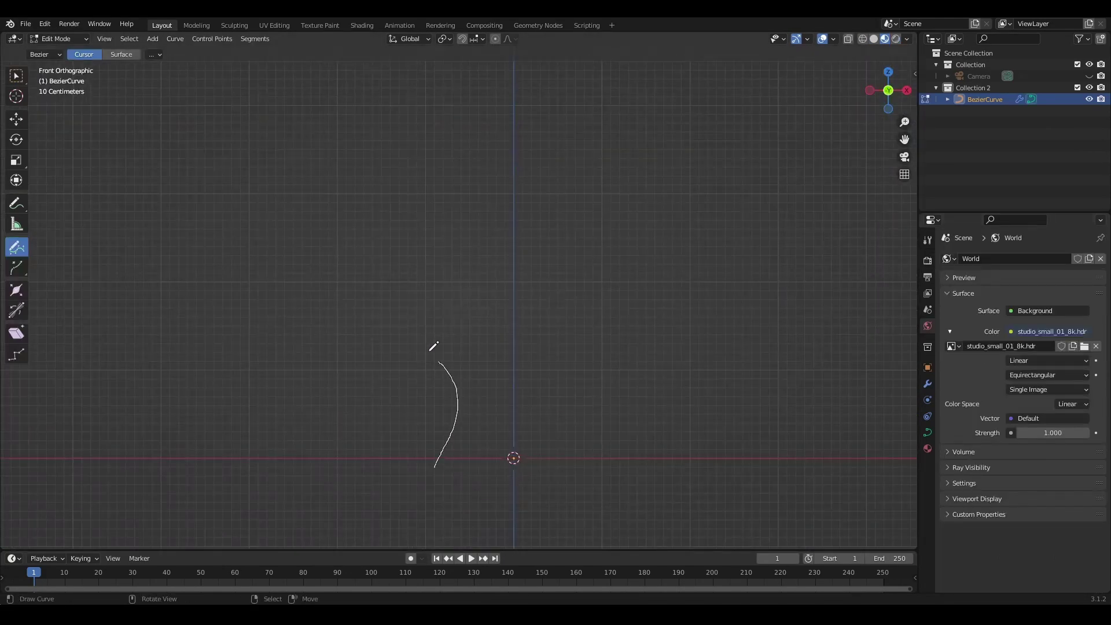
# Draw tall S-shaped tentacle curves freehand in front view, rising from the ground line on both sides of the vertical axis.
pyautogui.moveTo(433, 346); pyautogui.dragTo(386, 168)
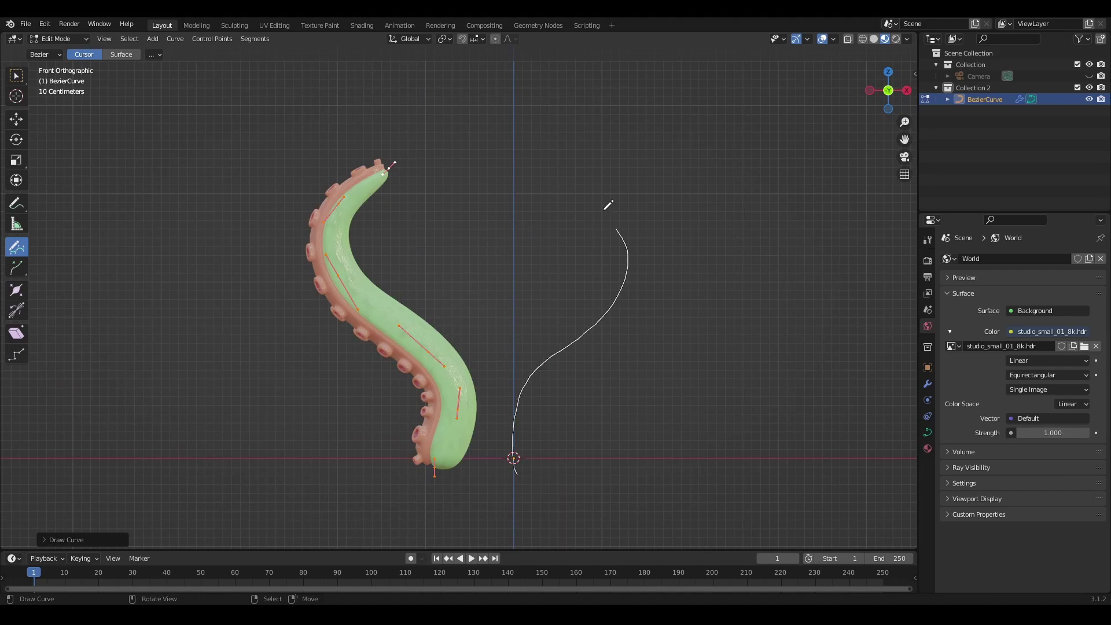
pyautogui.moveTo(608, 205); pyautogui.dragTo(541, 107)
pyautogui.moveTo(776, 347); pyautogui.dragTo(736, 166)
# Draw two more tall curved tentacles freehand in perspective view, side by side along the Y axis beyond the existing group.
pyautogui.moveTo(609, 394); pyautogui.dragTo(651, 274)
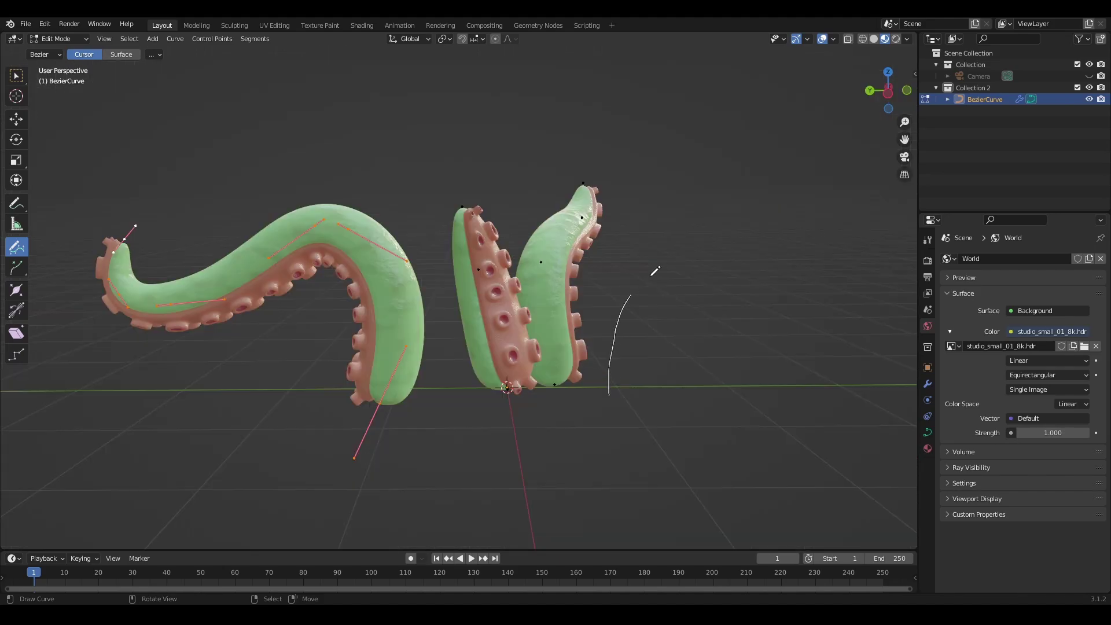
pyautogui.moveTo(667, 94); pyautogui.dragTo(666, 68)
pyautogui.scroll(-1, 759, 344)
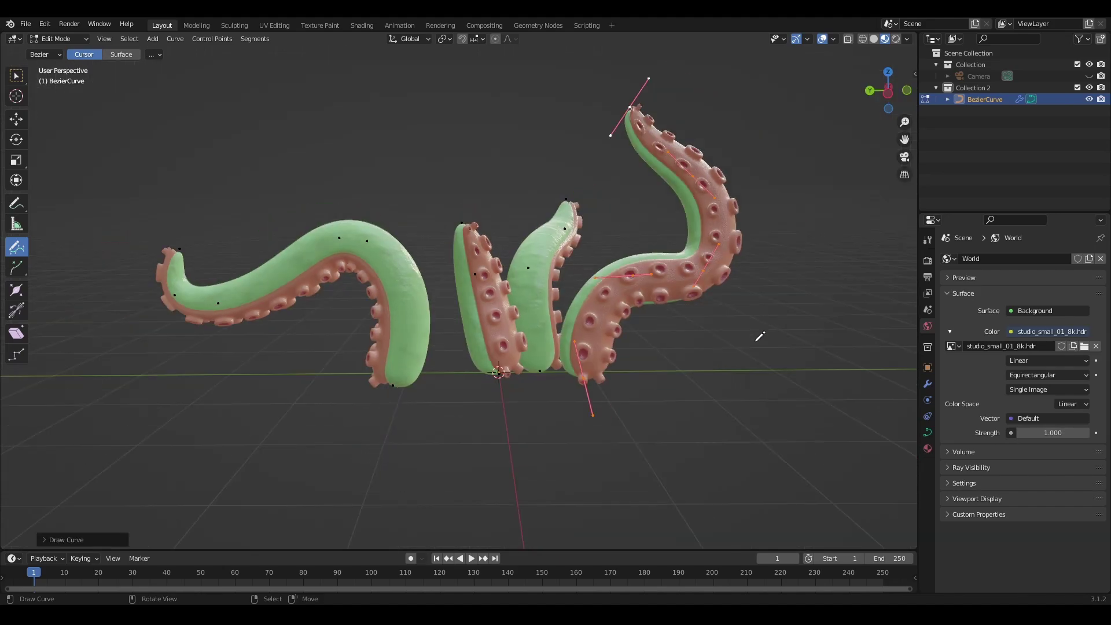
pyautogui.moveTo(741, 87); pyautogui.dragTo(743, 84)
pyautogui.moveTo(752, 173)
pyautogui.mouseDown(button='middle')
pyautogui.moveTo(799, 328)
pyautogui.moveTo(821, 364)
pyautogui.mouseUp(button='middle')
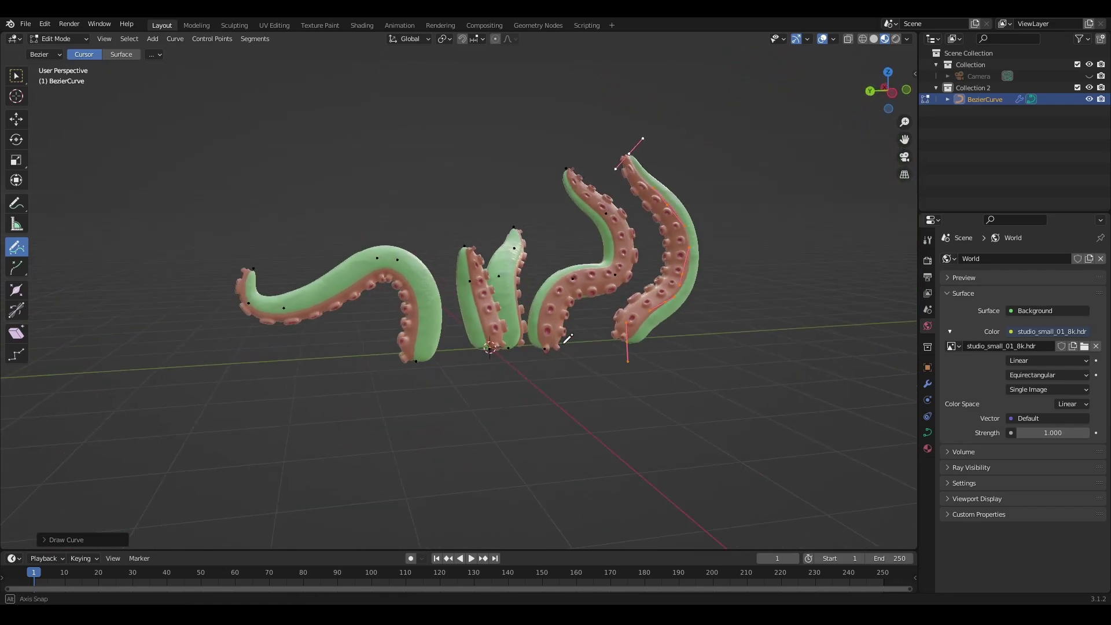